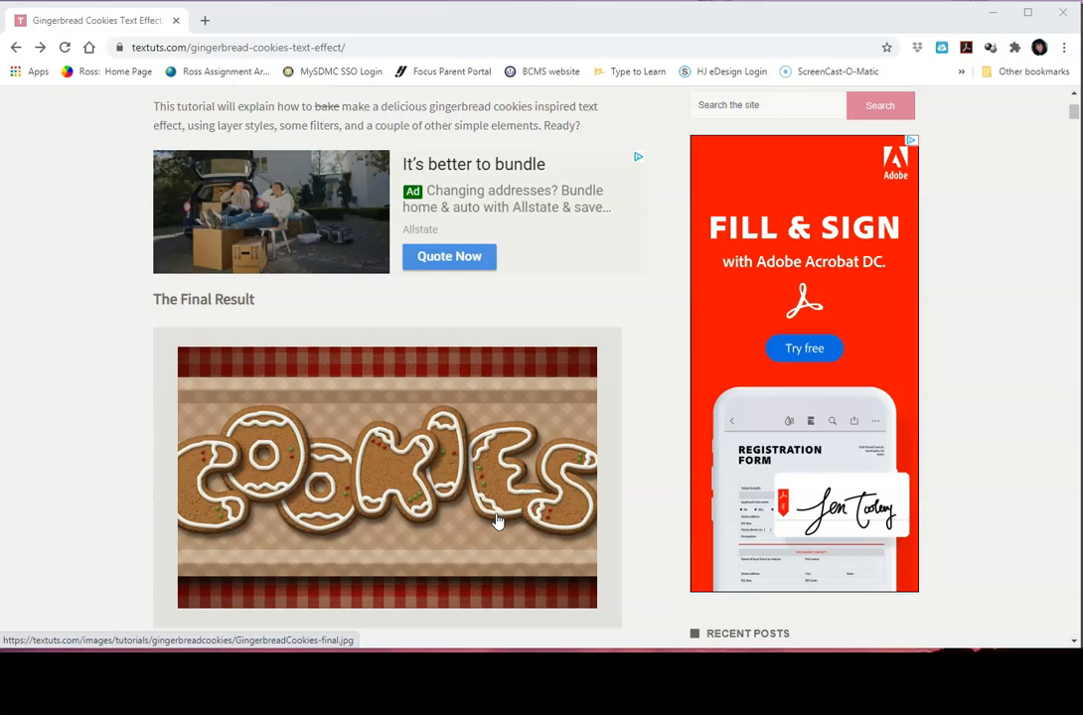
# Review the Gingerbread Cookies tutorial's final result image, tutorial details and resource list.
pyautogui.scroll(3, 498, 521)
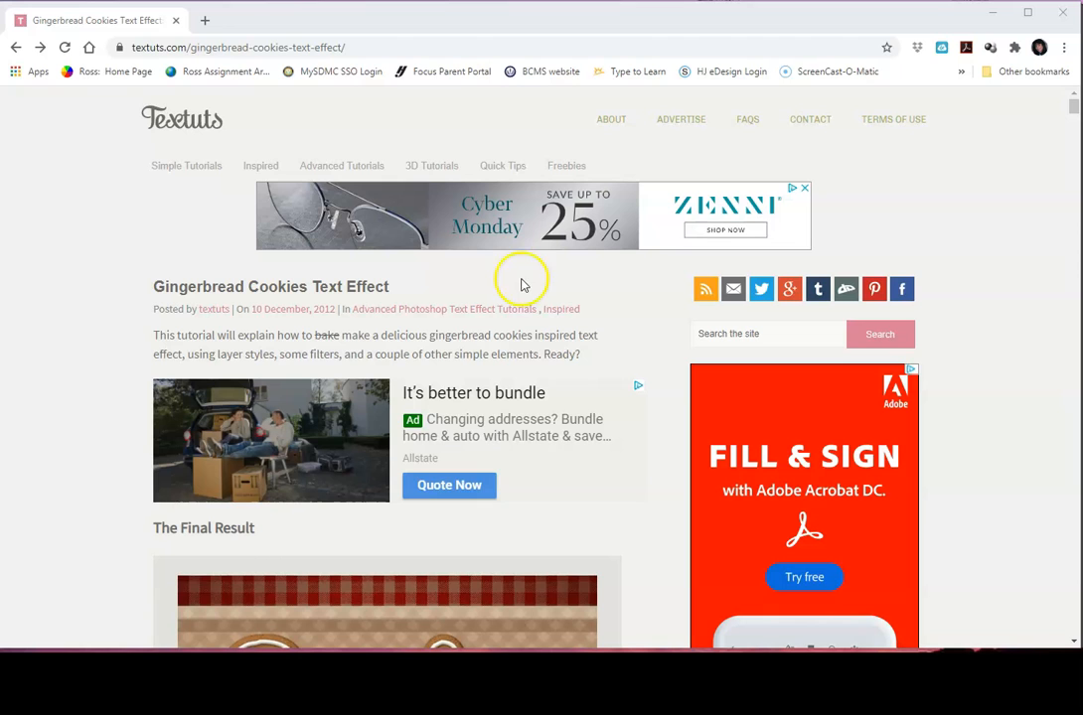
pyautogui.scroll(-3, 559, 452)
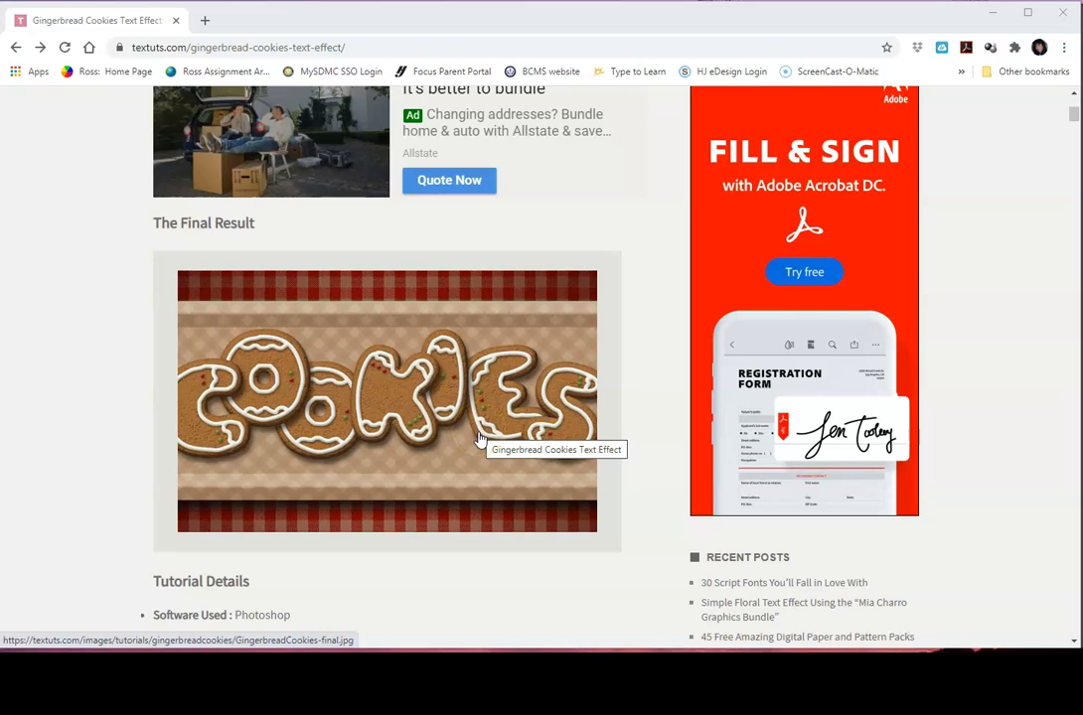
pyautogui.click(515, 482)
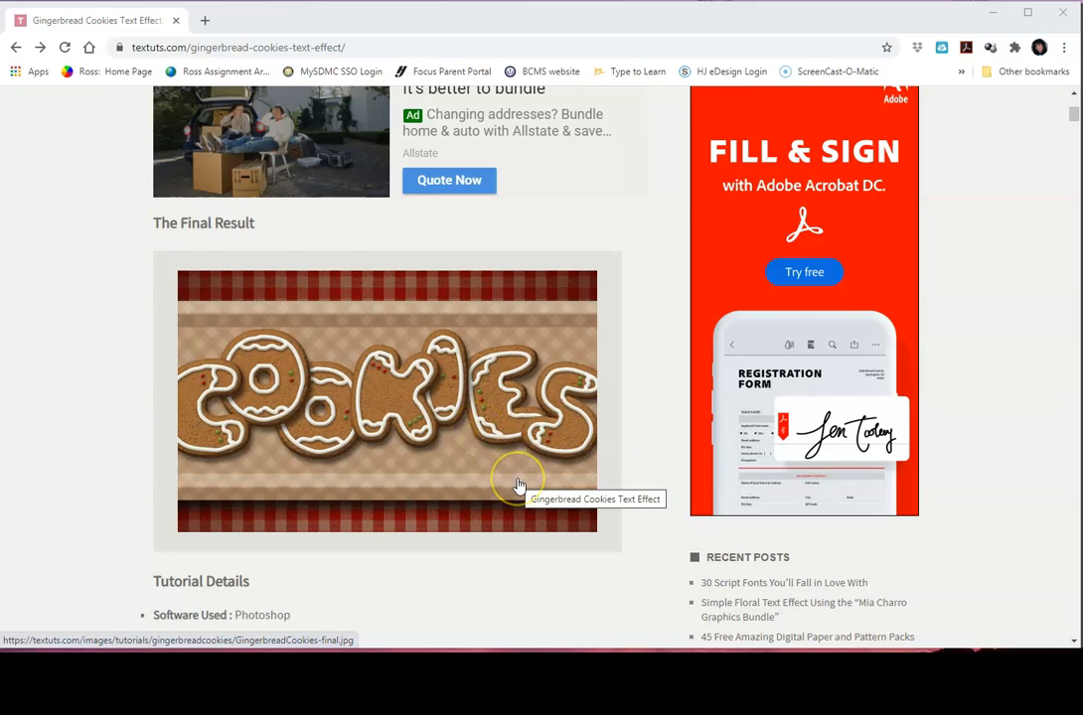
pyautogui.scroll(-4, 516, 486)
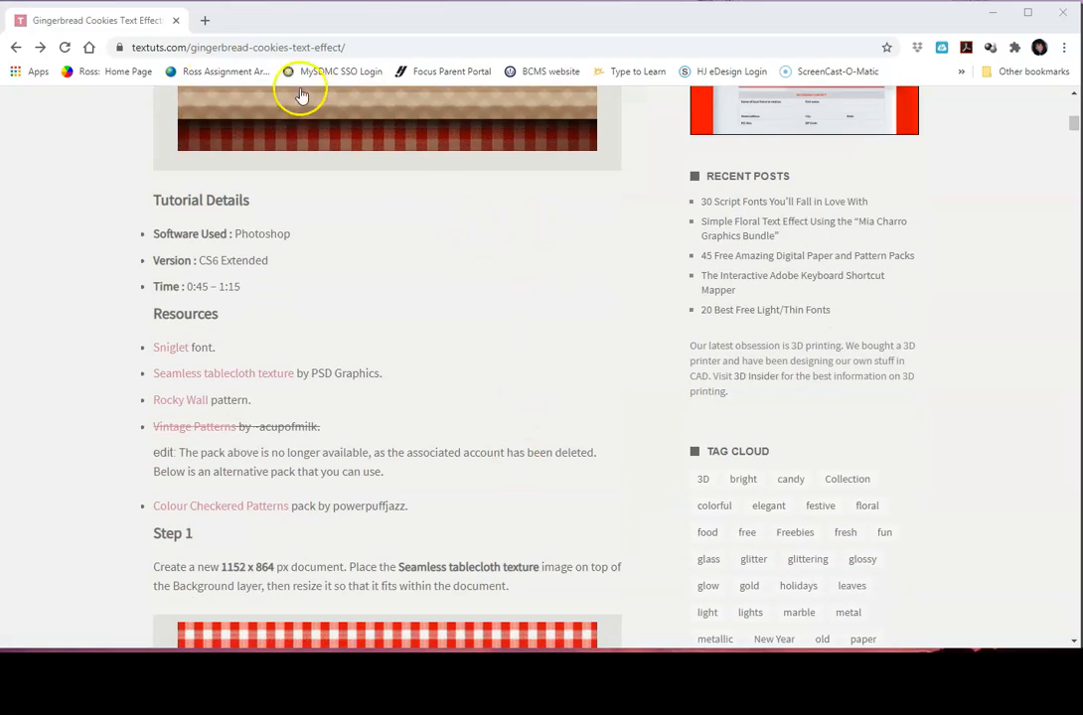
pyautogui.click(356, 49)
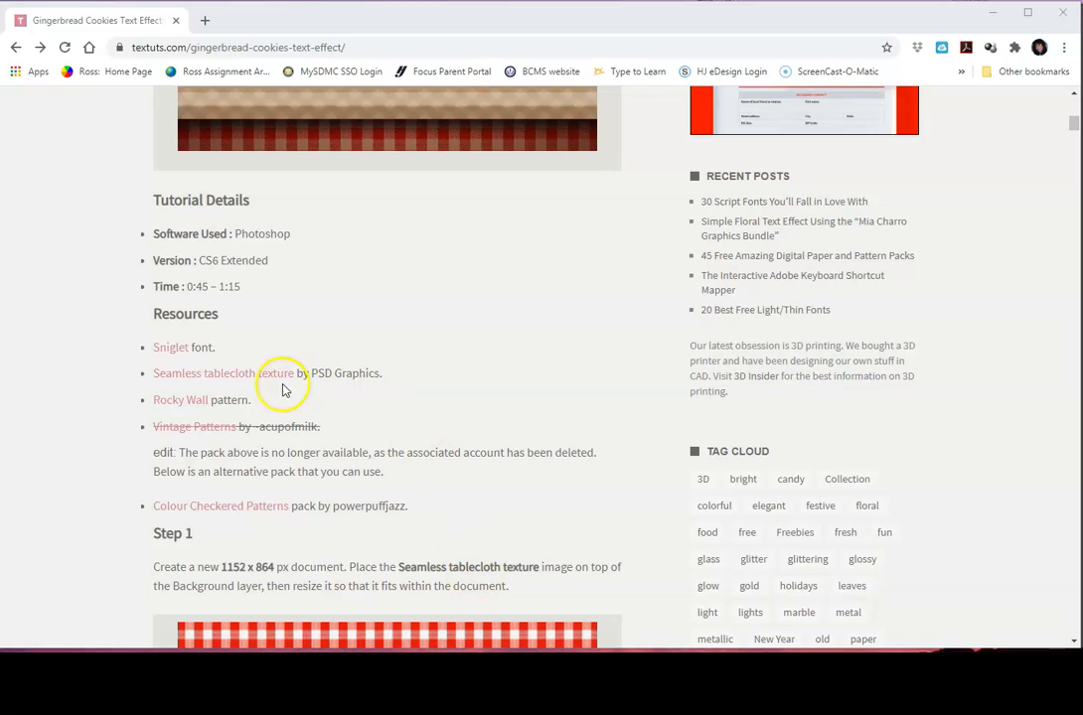
# Open the Sniglet font page from the tutorial's resources, examine its characters, and return to the tutorial.
pyautogui.click(182, 356)
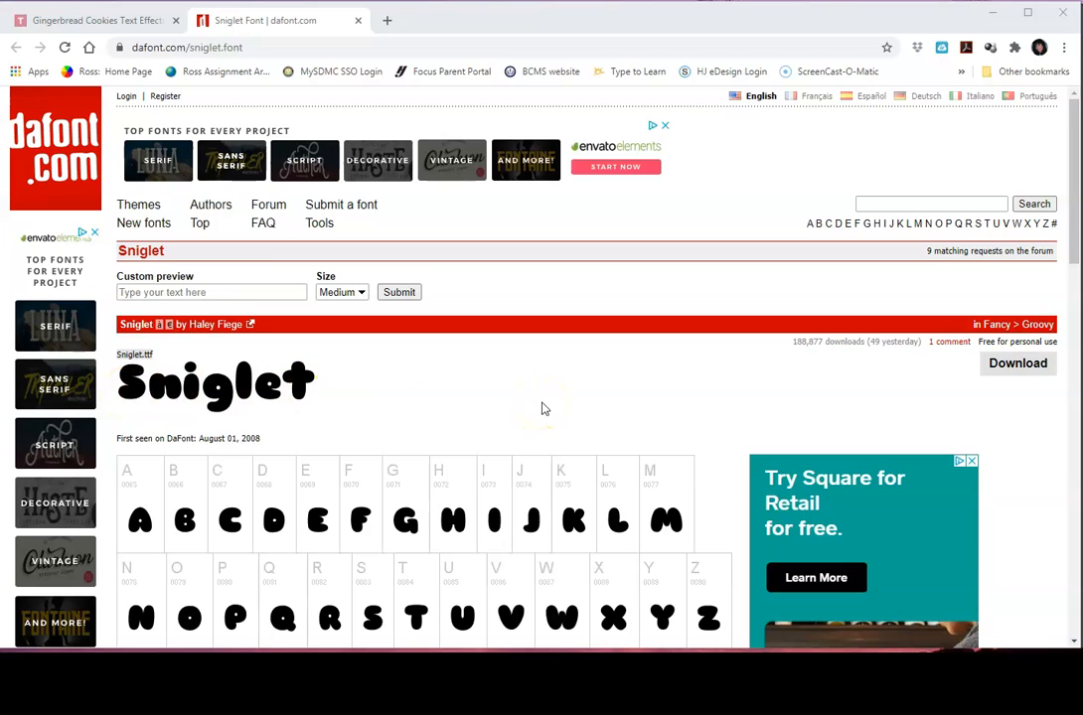
pyautogui.scroll(-3, 542, 409)
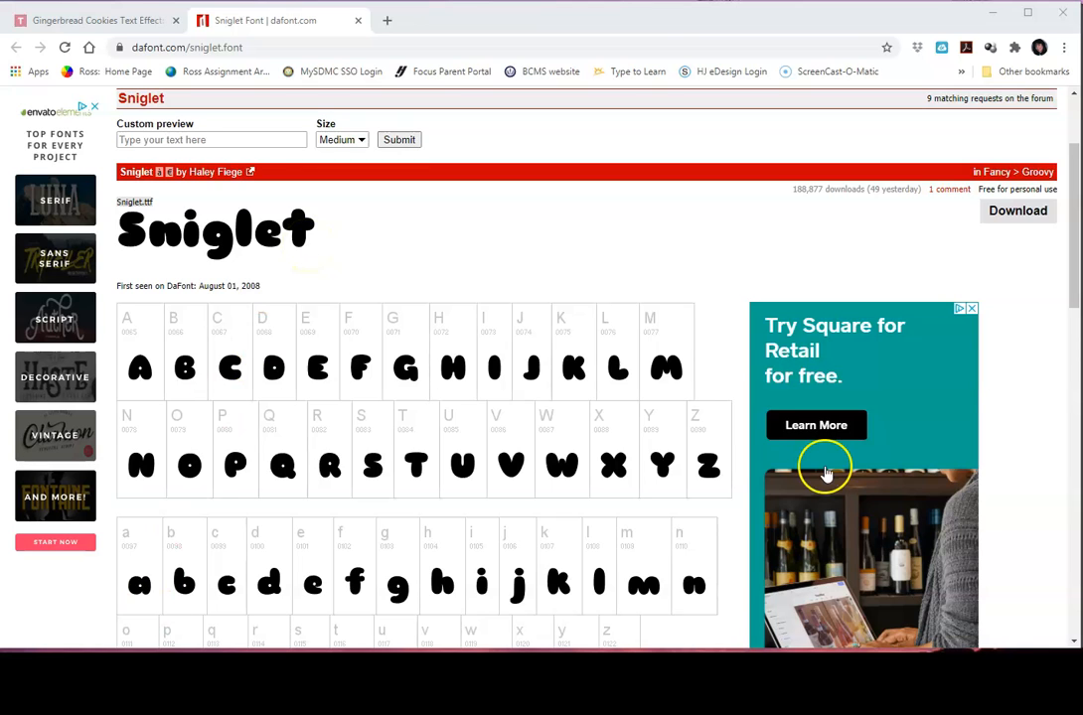
pyautogui.click(100, 24)
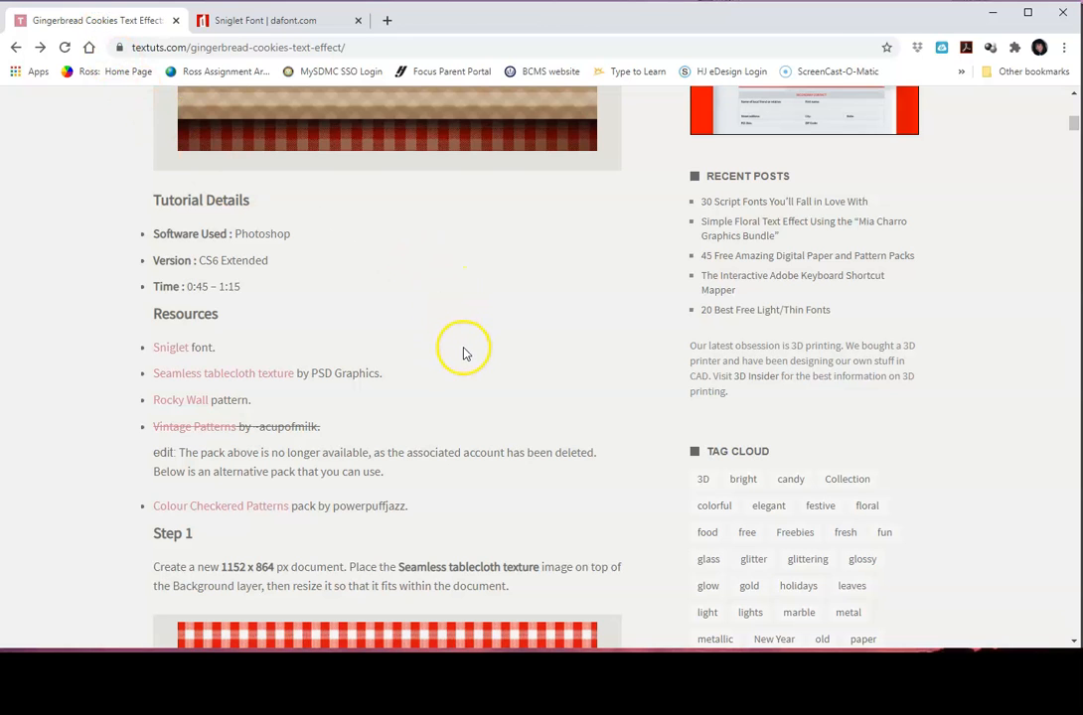
# Open the Seamless tablecloth texture page from the tutorial's resource list.
pyautogui.scroll(-2, 464, 351)
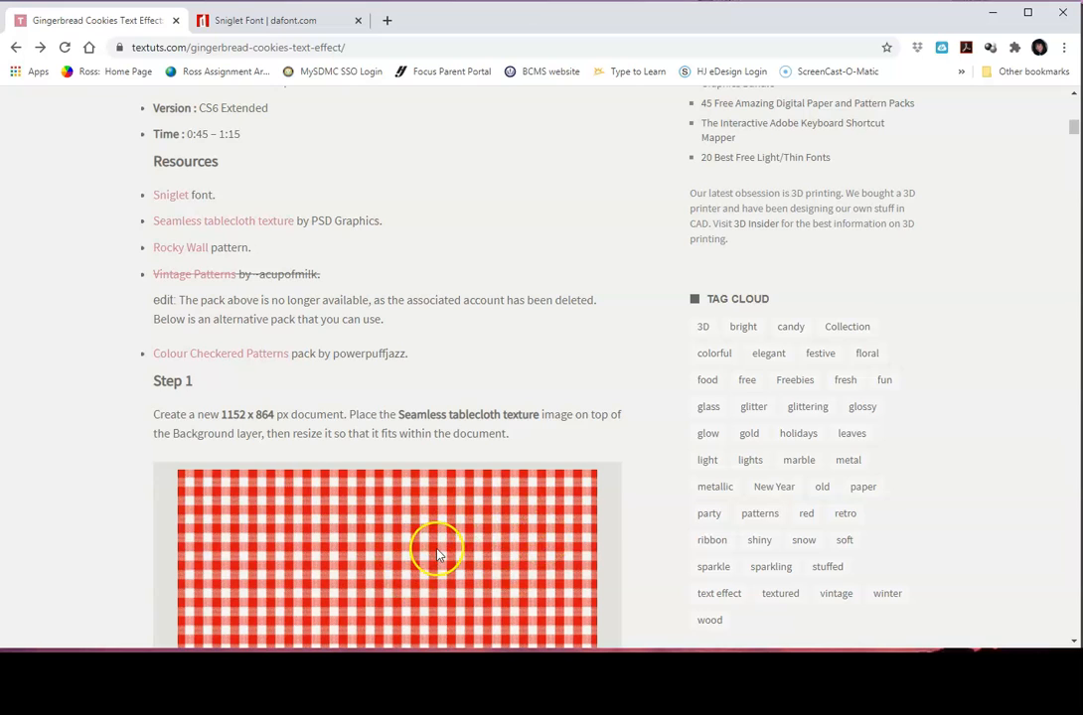
pyautogui.scroll(1, 412, 497)
pyautogui.scroll(1, 413, 496)
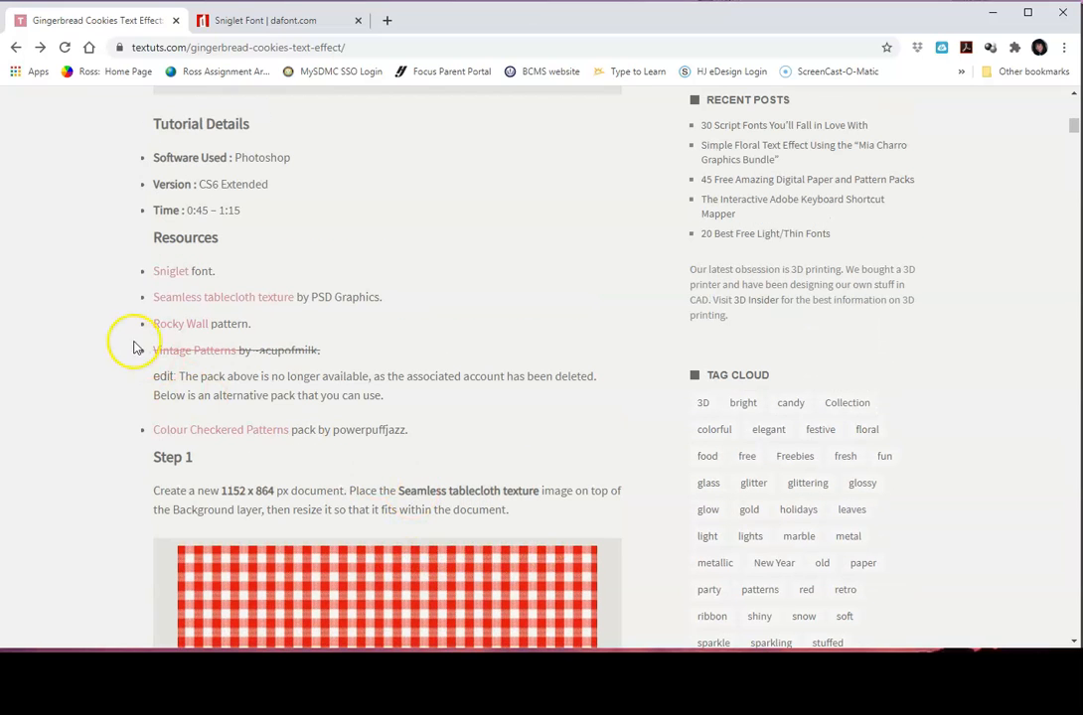
pyautogui.click(210, 325)
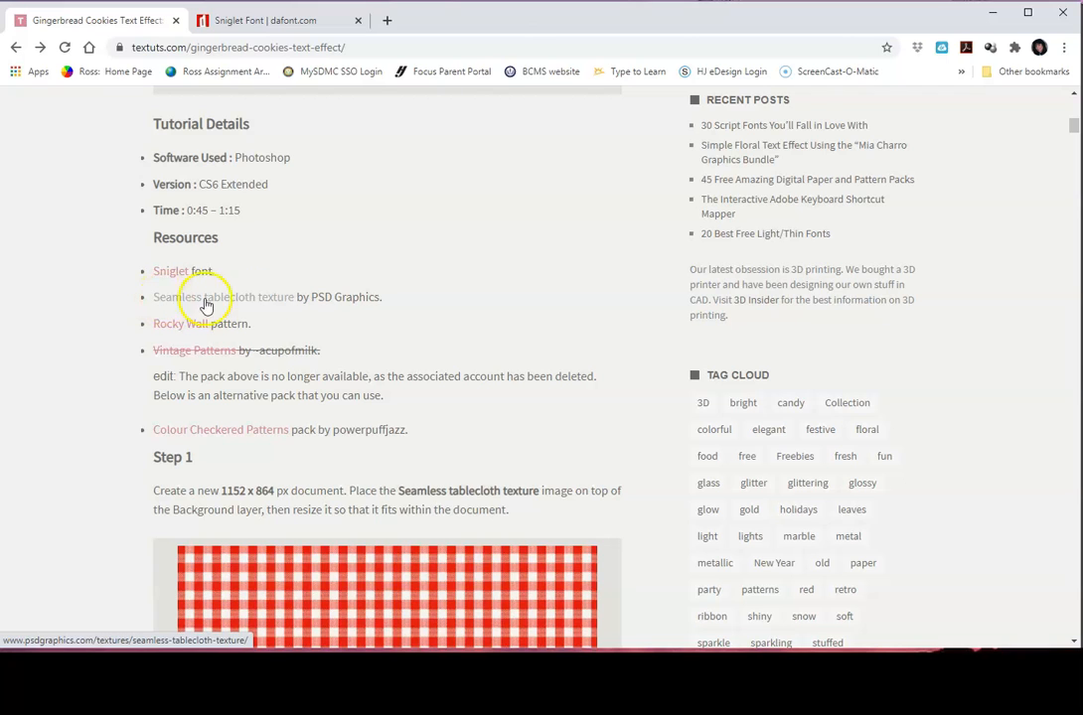
pyautogui.click(273, 301)
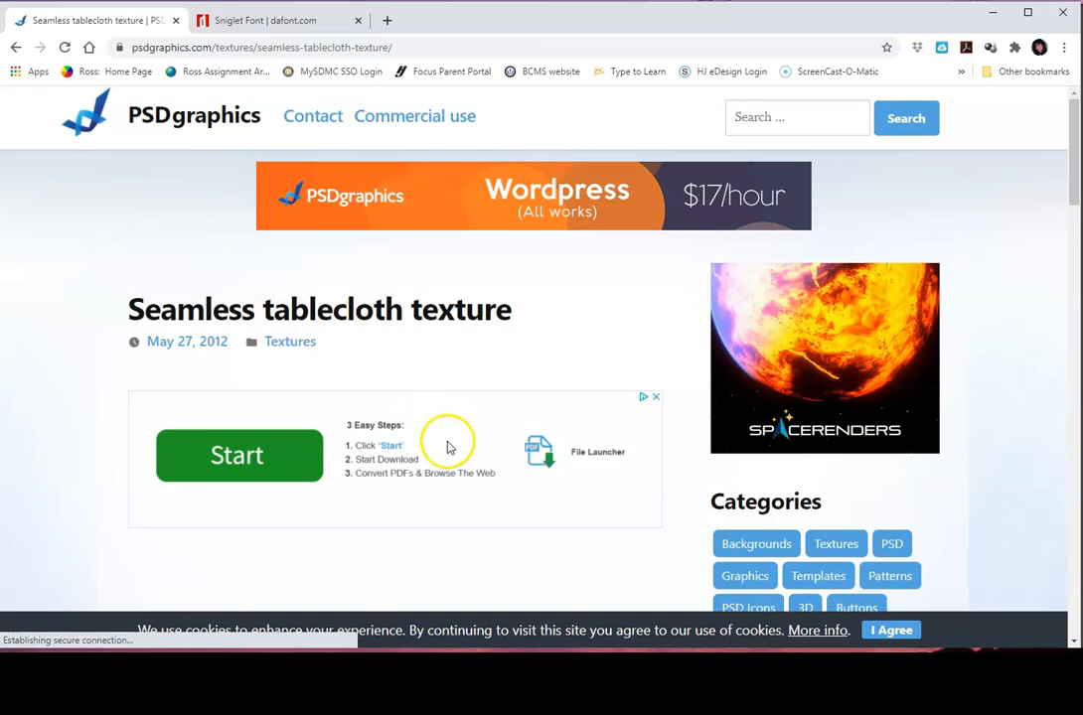
# Find the download details on the PSDgraphics page and open the medium size 1280x972px Seamless tablecloth texture preview.
pyautogui.scroll(-5, 449, 449)
pyautogui.scroll(-1, 449, 449)
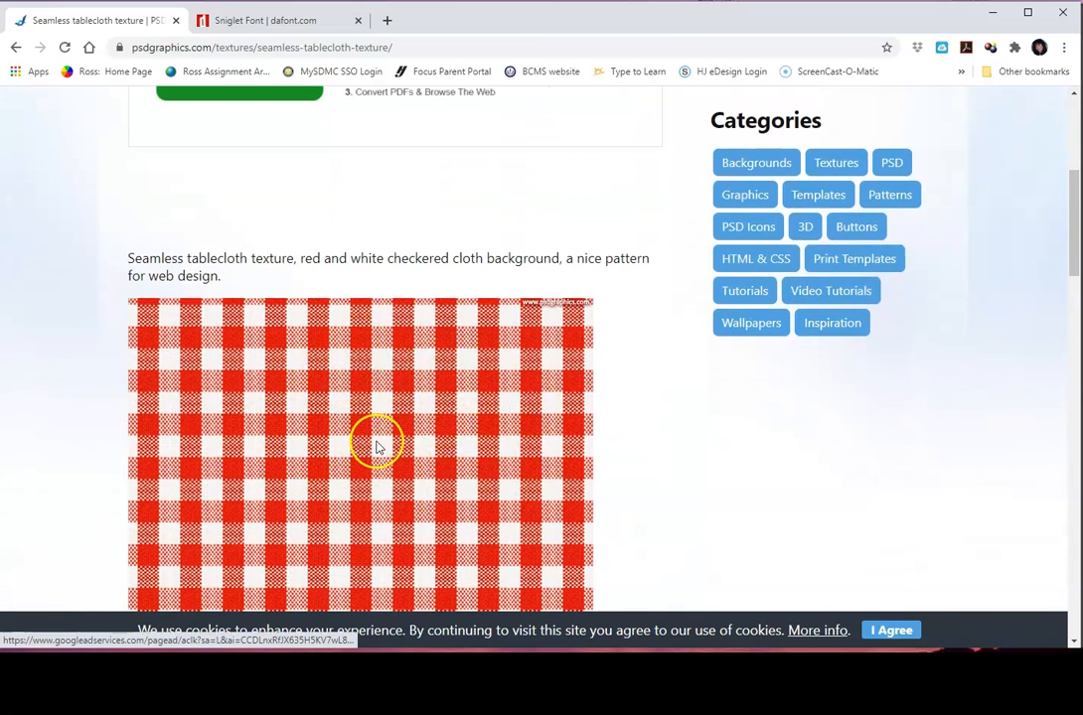
pyautogui.scroll(-7, 434, 442)
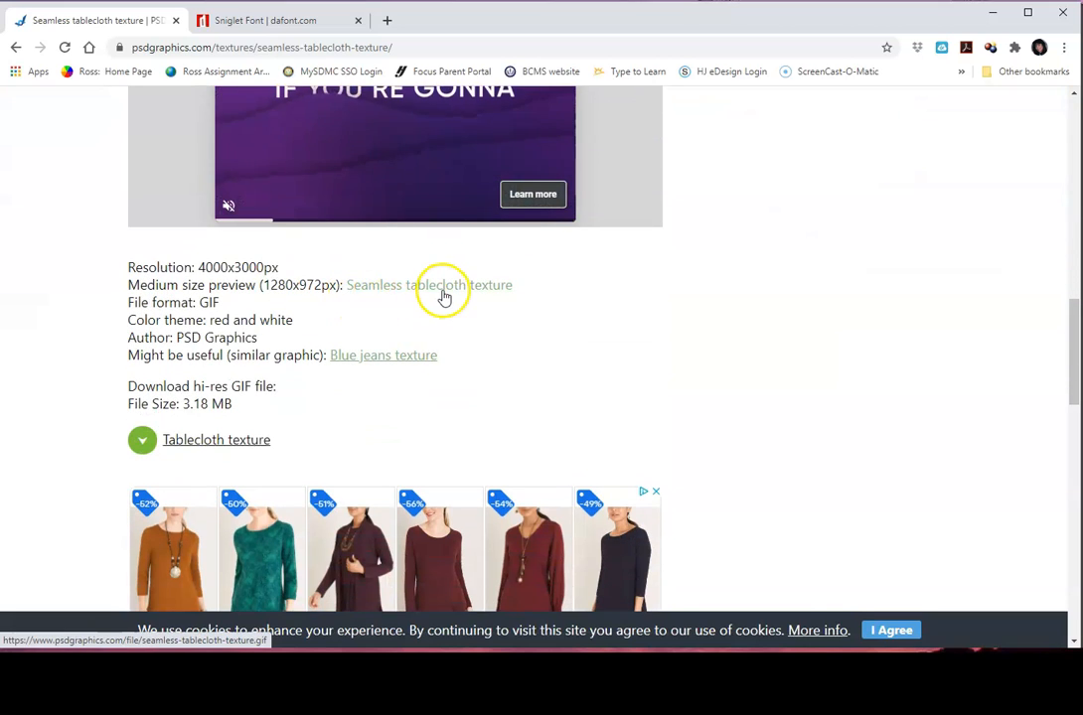
pyautogui.click(177, 442)
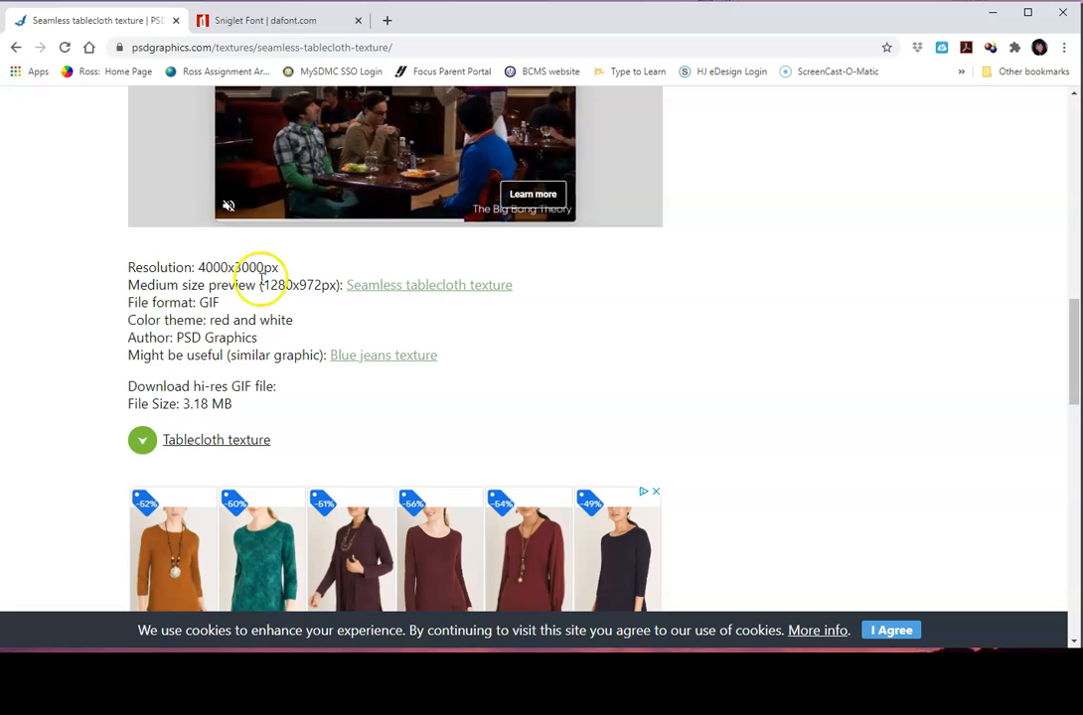
pyautogui.click(443, 295)
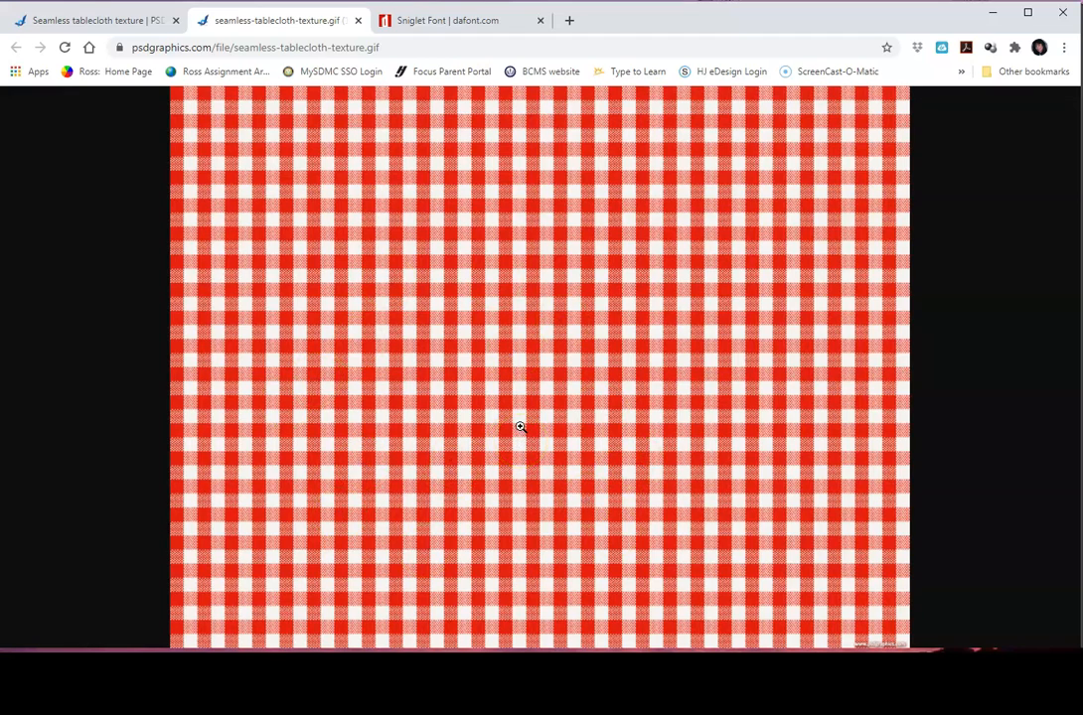
# Copy the tablecloth texture image and return to Step 1 of the Gingerbread Cookies tutorial.
pyautogui.rightClick(529, 305)
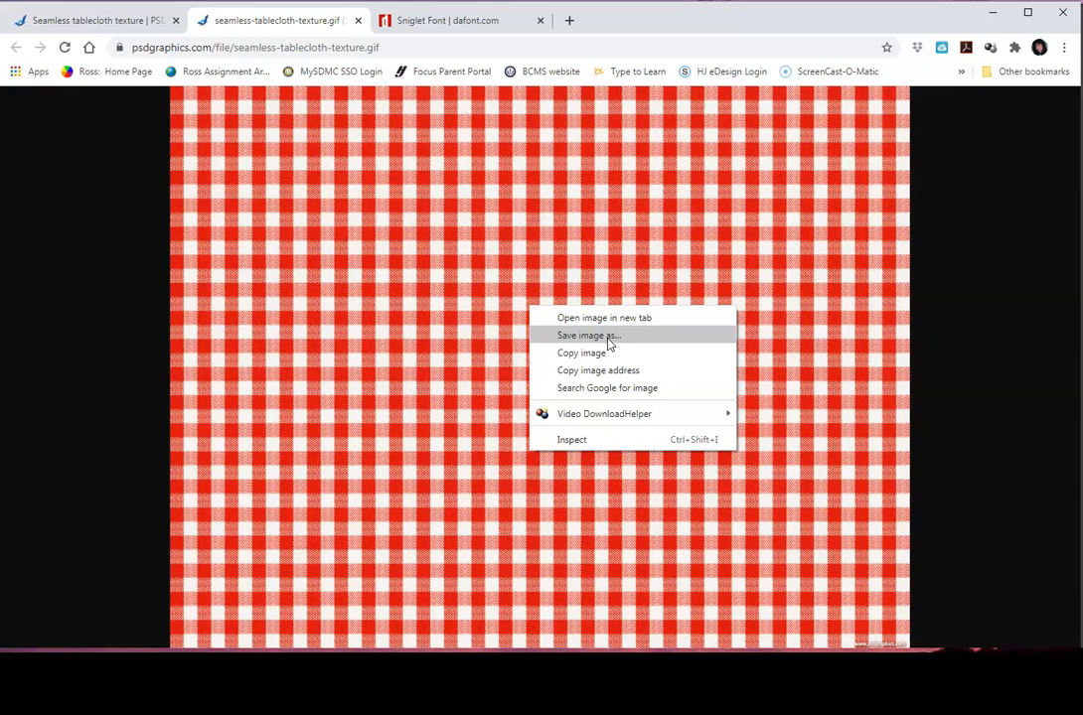
pyautogui.click(604, 357)
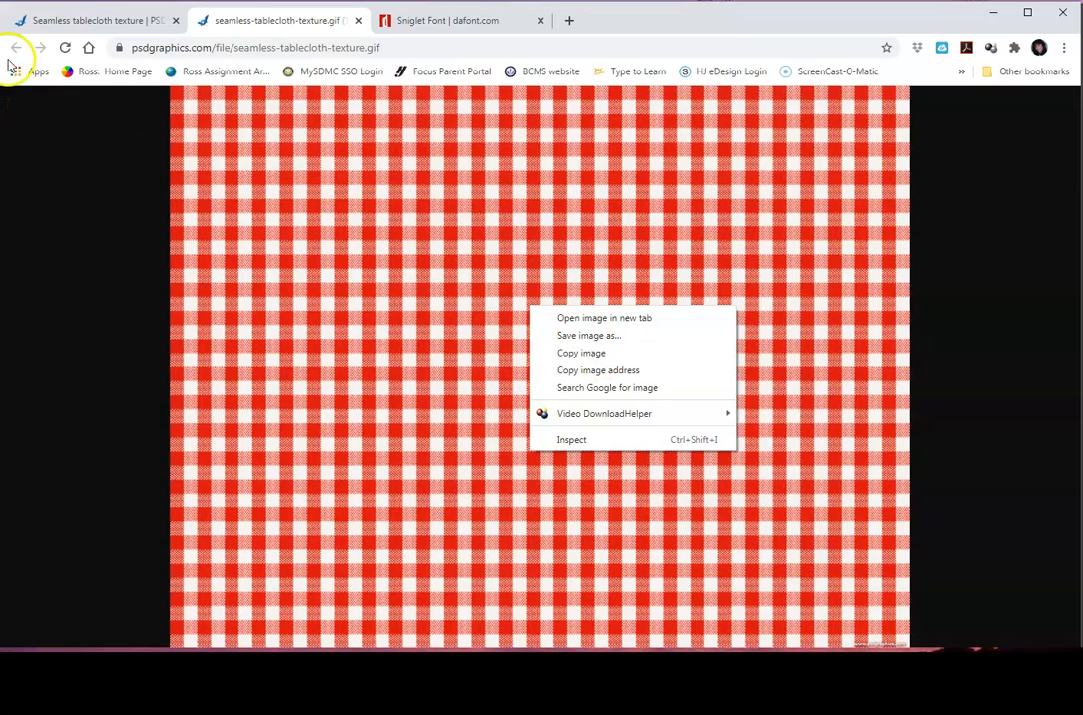
pyautogui.click(82, 20)
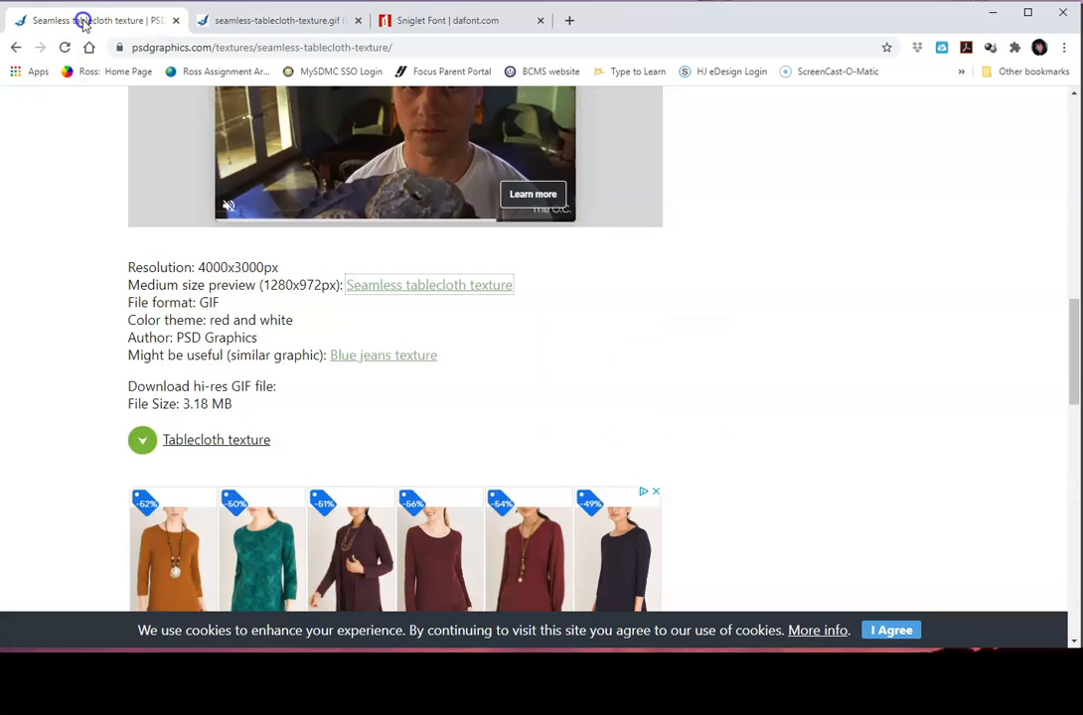
pyautogui.click(16, 47)
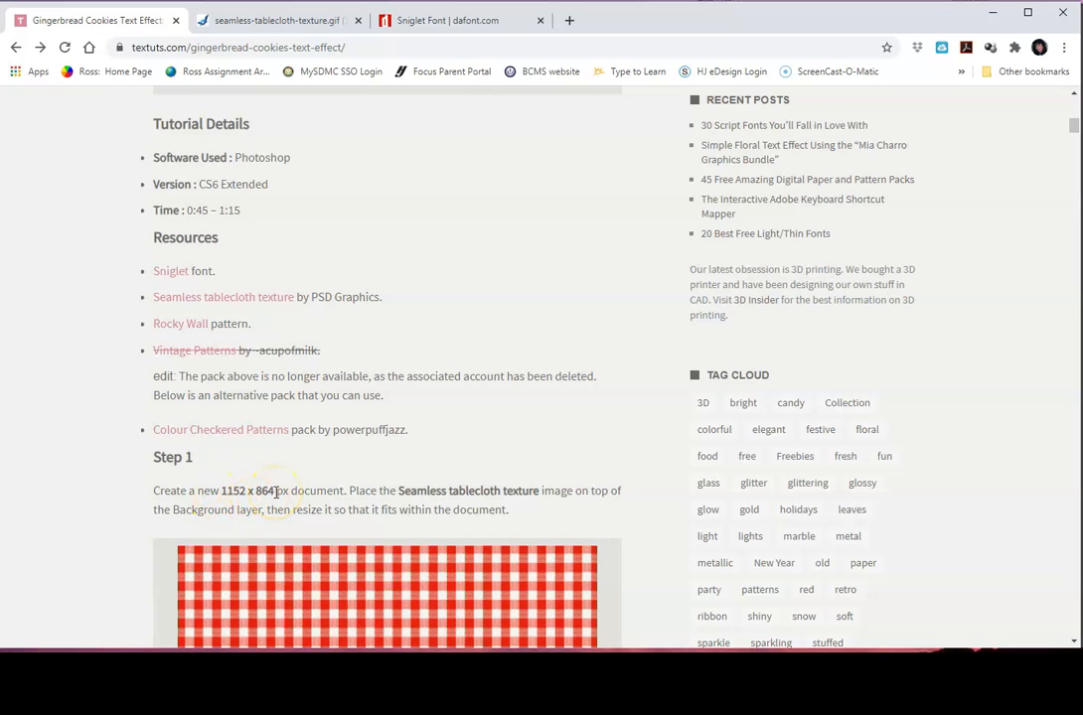
# Switch to Photoshop and create a new 1152 x 864 px RGB document at 72 pixels/inch with a white background.
pyautogui.hotkey('alt', 'Tab')
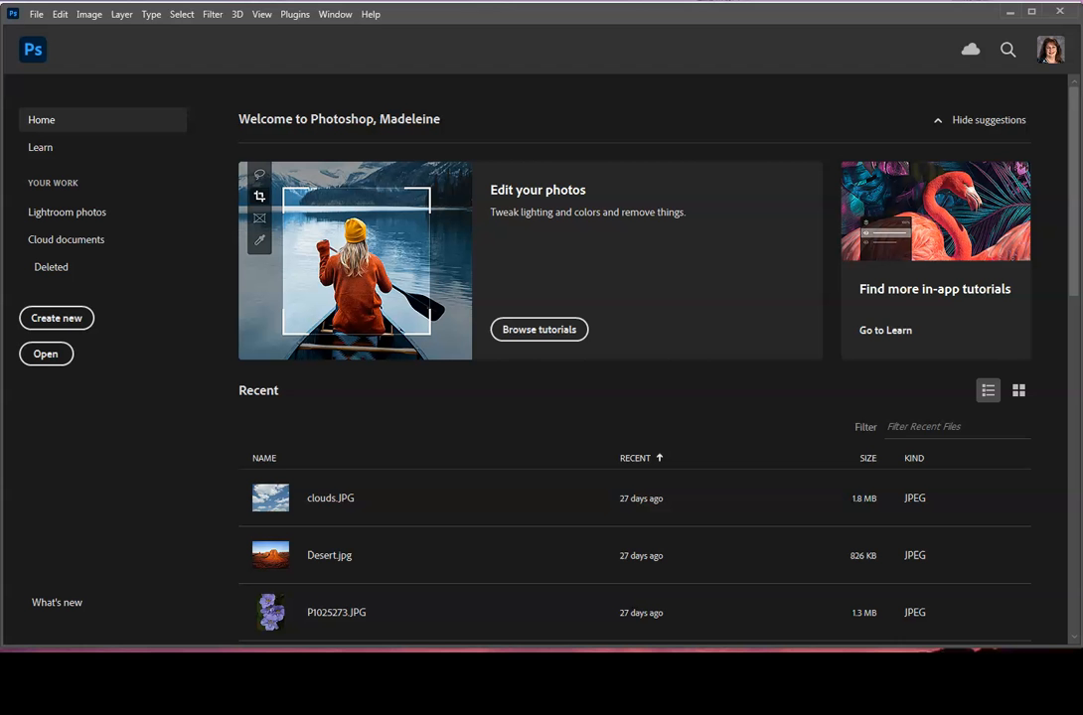
pyautogui.click(73, 320)
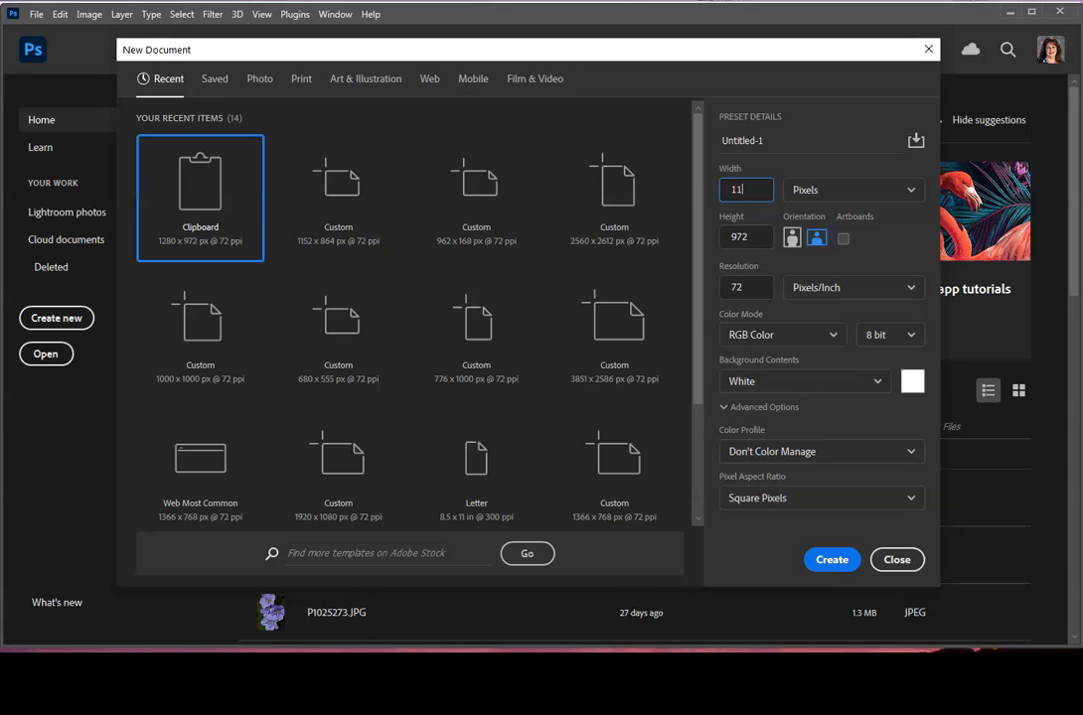
pyautogui.moveTo(769, 236); pyautogui.dragTo(674, 244)
pyautogui.click(757, 239)
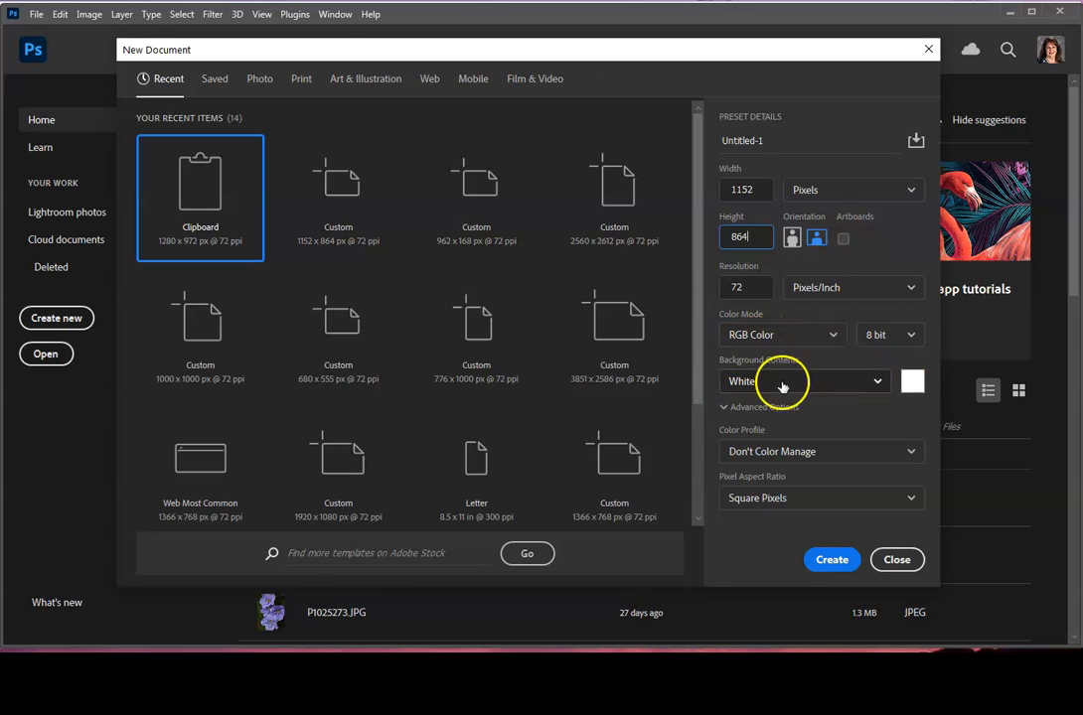
pyautogui.click(832, 560)
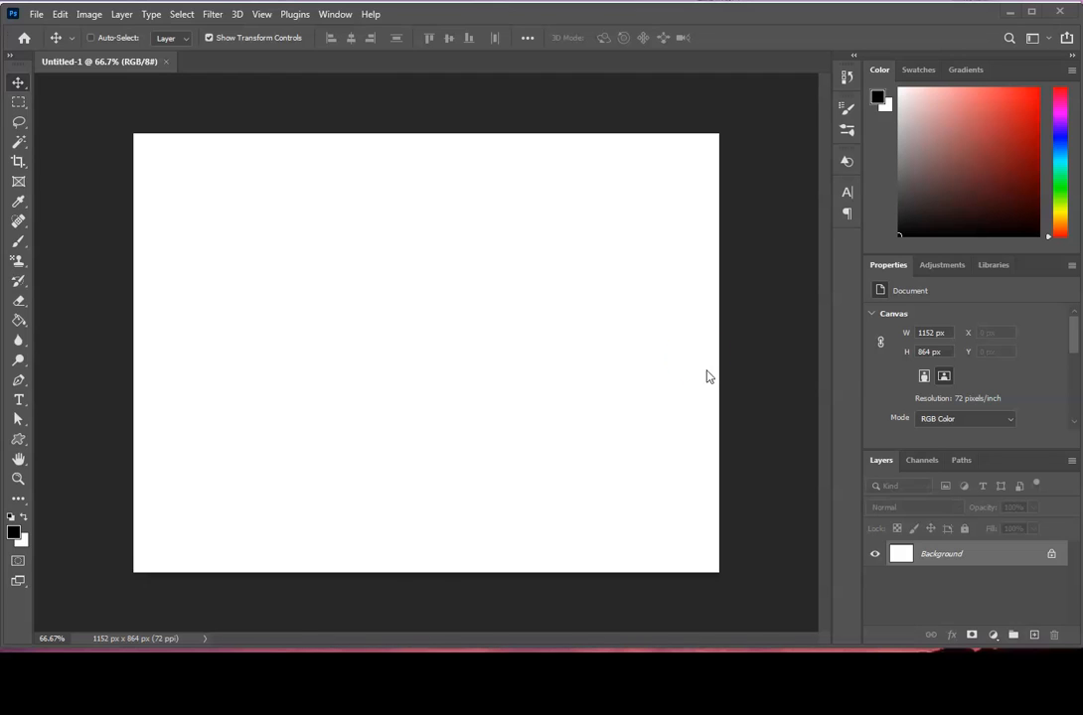
# Switch to Chrome and save the tablecloth texture image to the Desktop as seamless-tablecloth-texture.gif.
pyautogui.hotkey('alt', 'Tab')
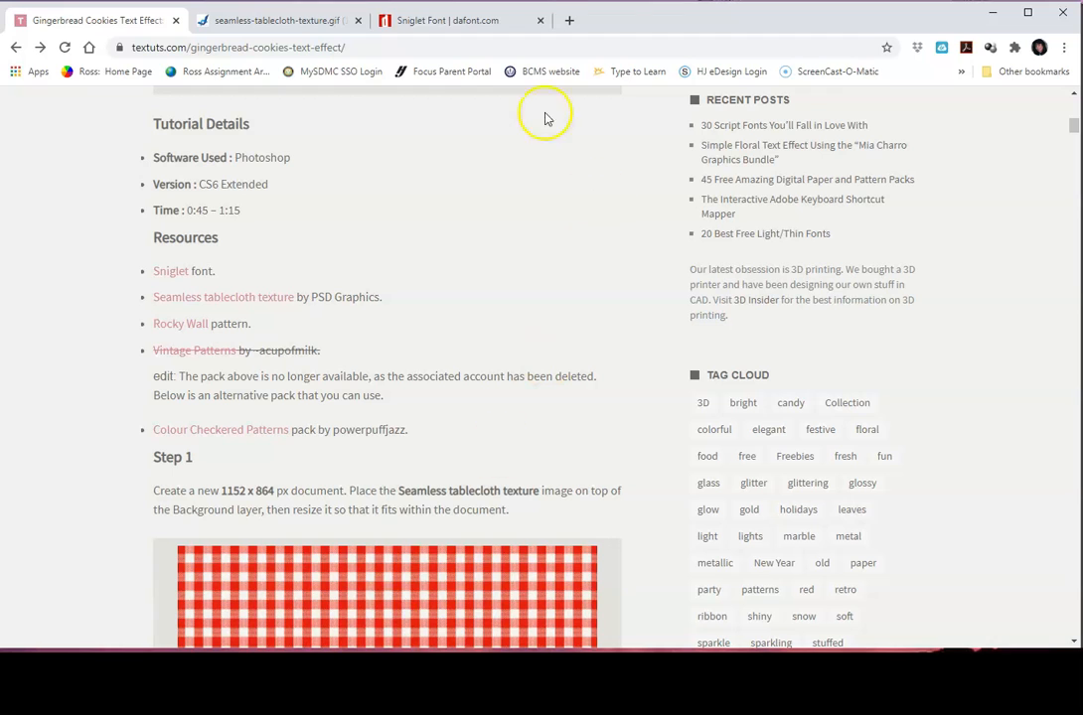
pyautogui.click(459, 28)
pyautogui.click(285, 20)
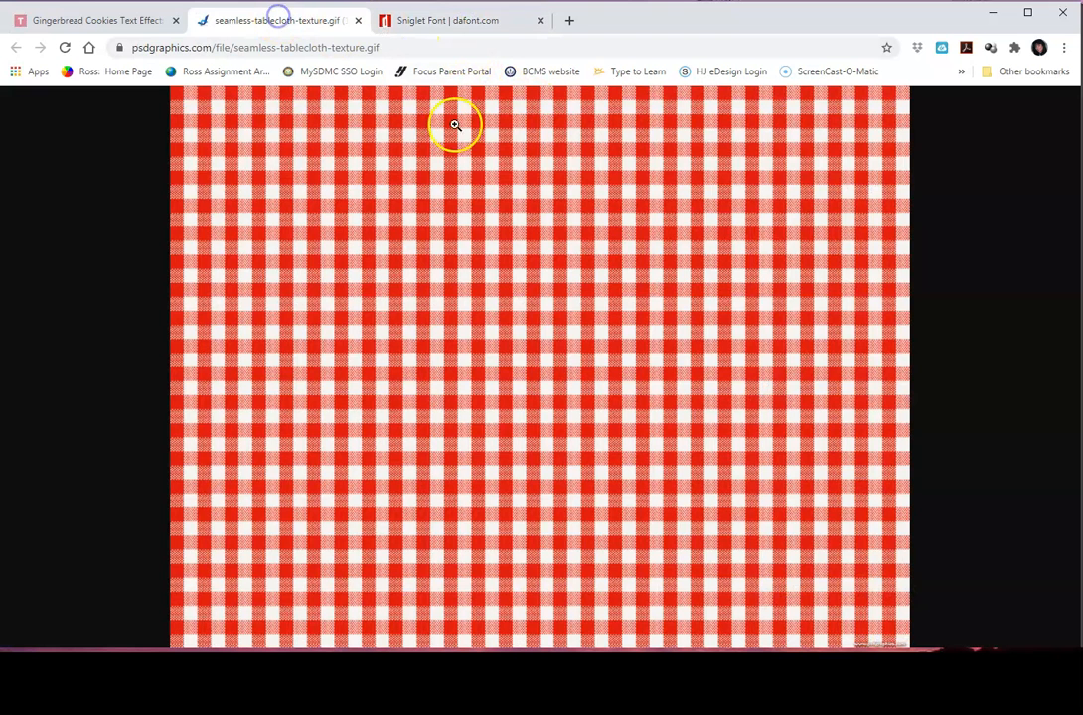
pyautogui.rightClick(517, 362)
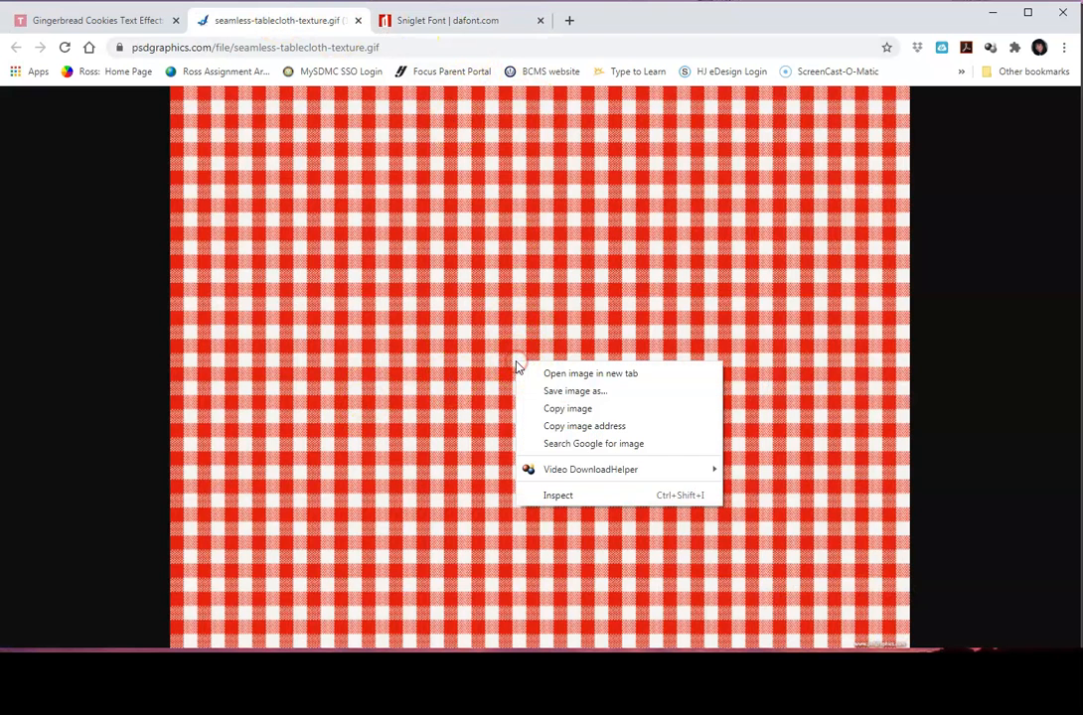
pyautogui.click(596, 389)
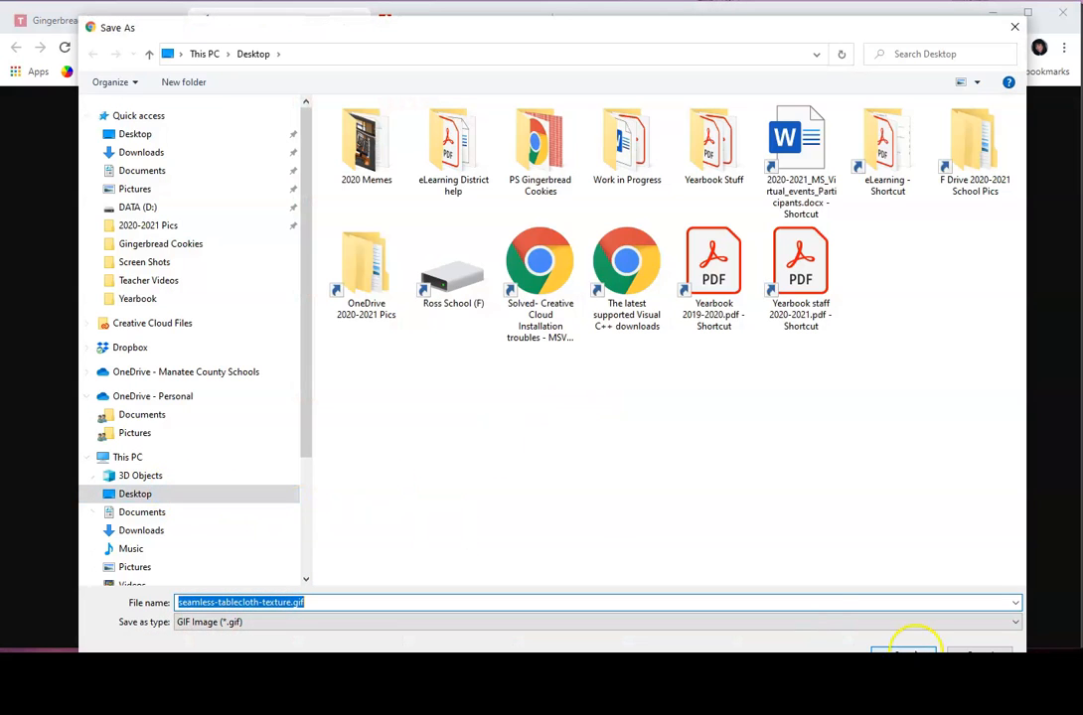
pyautogui.click(854, 606)
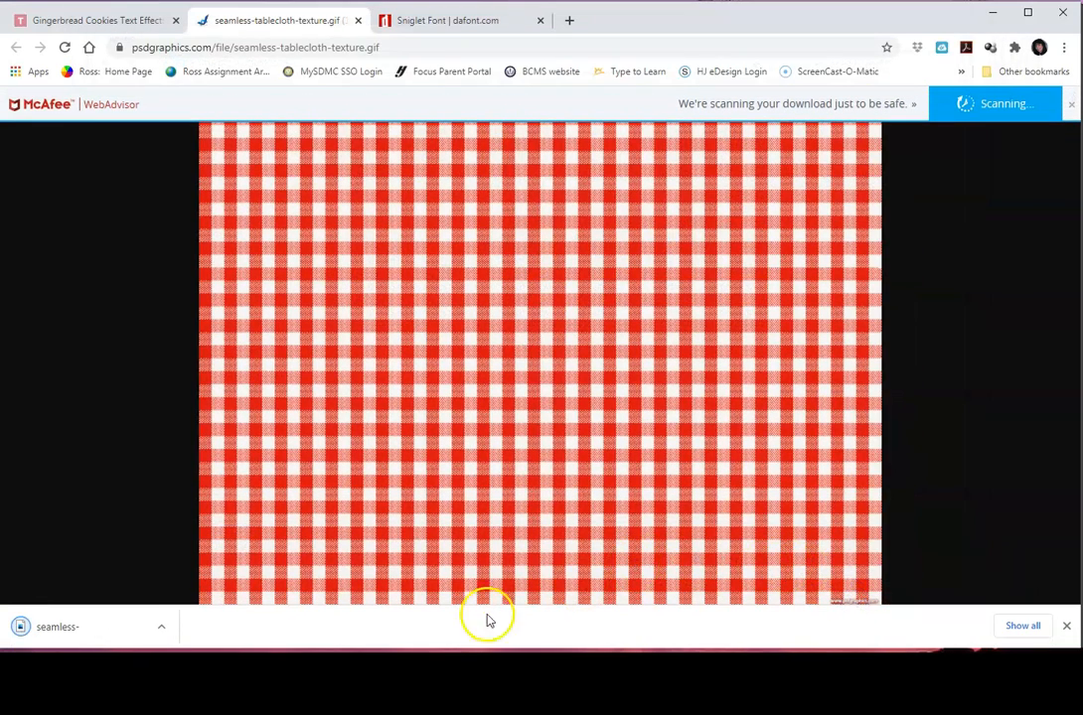
# Switch to Photoshop and place seamless-tablecloth-texture.gif from the Desktop as an embedded image in the new document.
pyautogui.hotkey('alt', 'Tab')
pyautogui.click(36, 13)
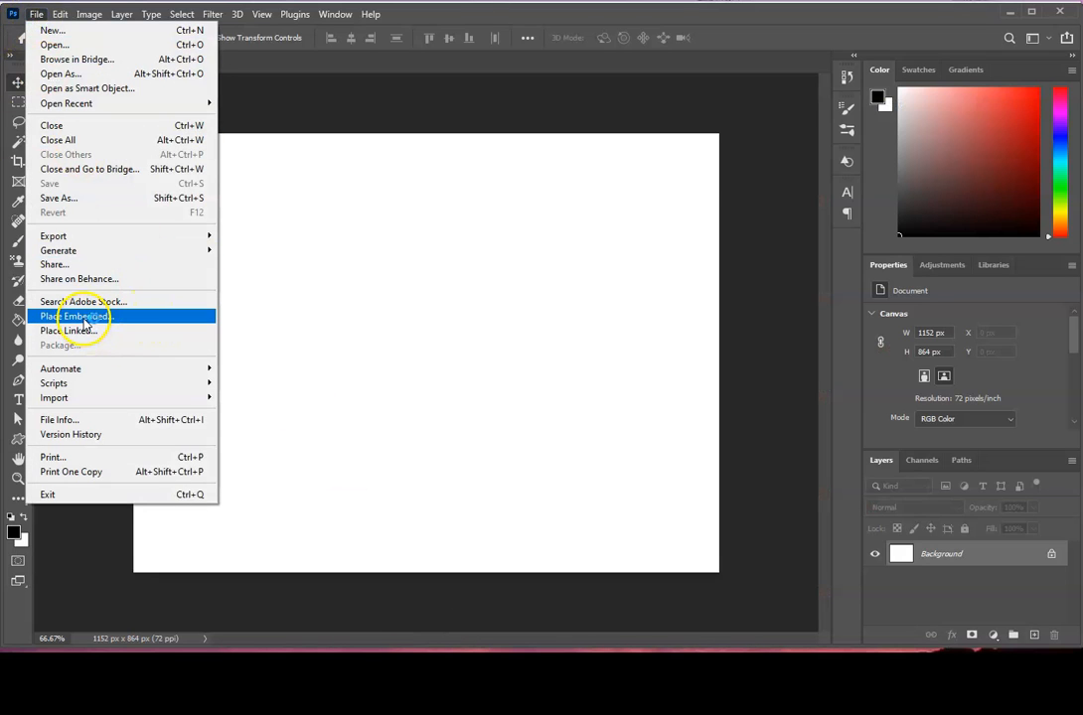
pyautogui.click(115, 316)
pyautogui.click(394, 578)
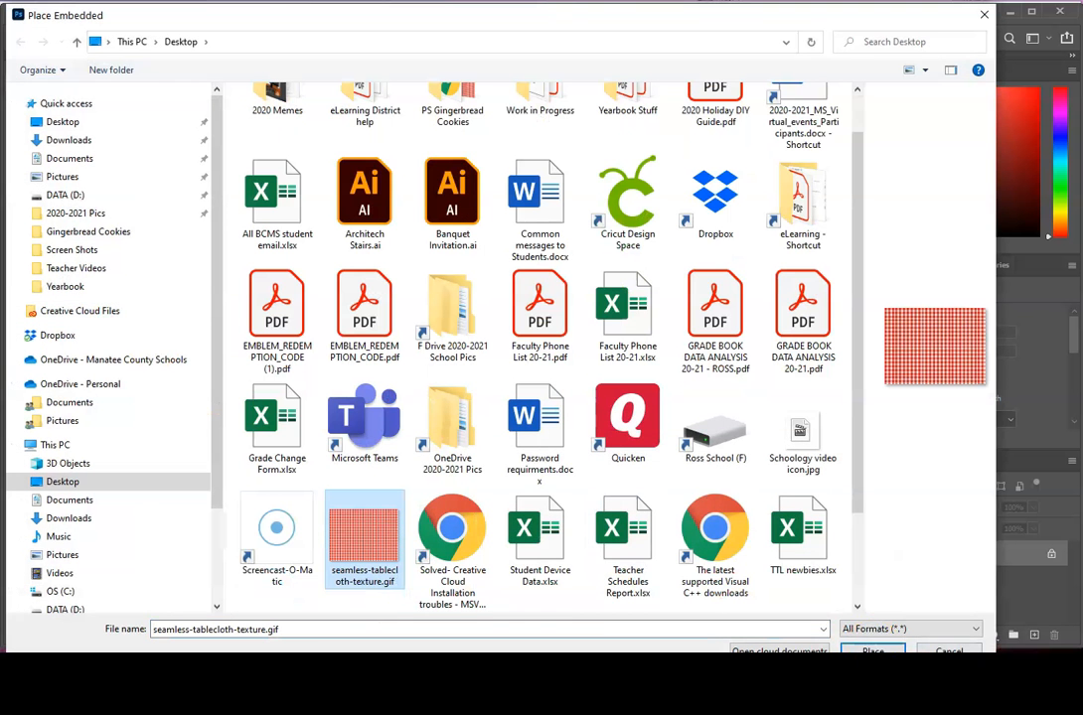
pyautogui.click(813, 584)
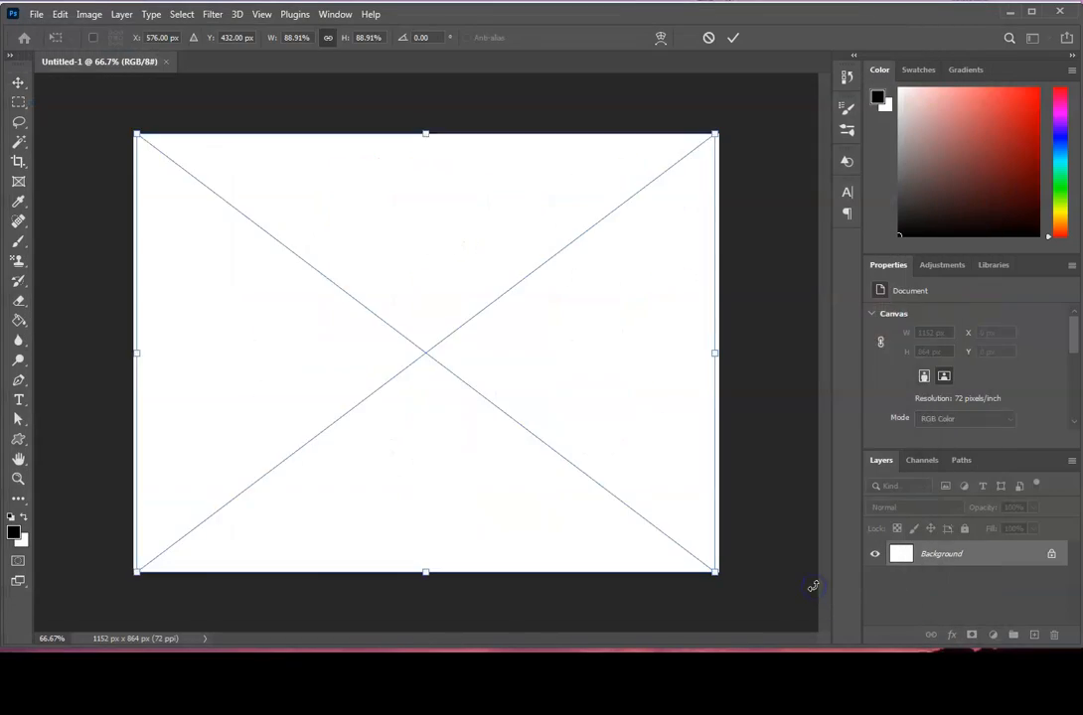
# Scale the placed tablecloth texture to about 91%, center it so it covers the whole canvas, and commit the placement.
pyautogui.moveTo(719, 133); pyautogui.dragTo(728, 122)
pyautogui.moveTo(562, 289); pyautogui.dragTo(558, 288)
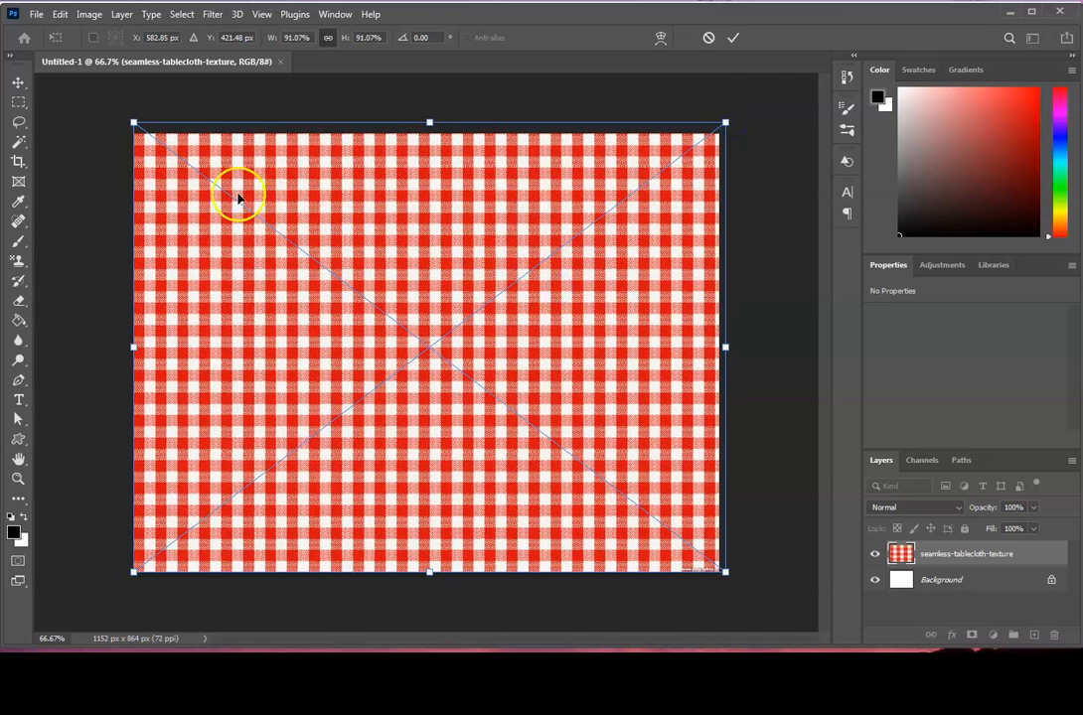
pyautogui.moveTo(286, 499); pyautogui.dragTo(282, 506)
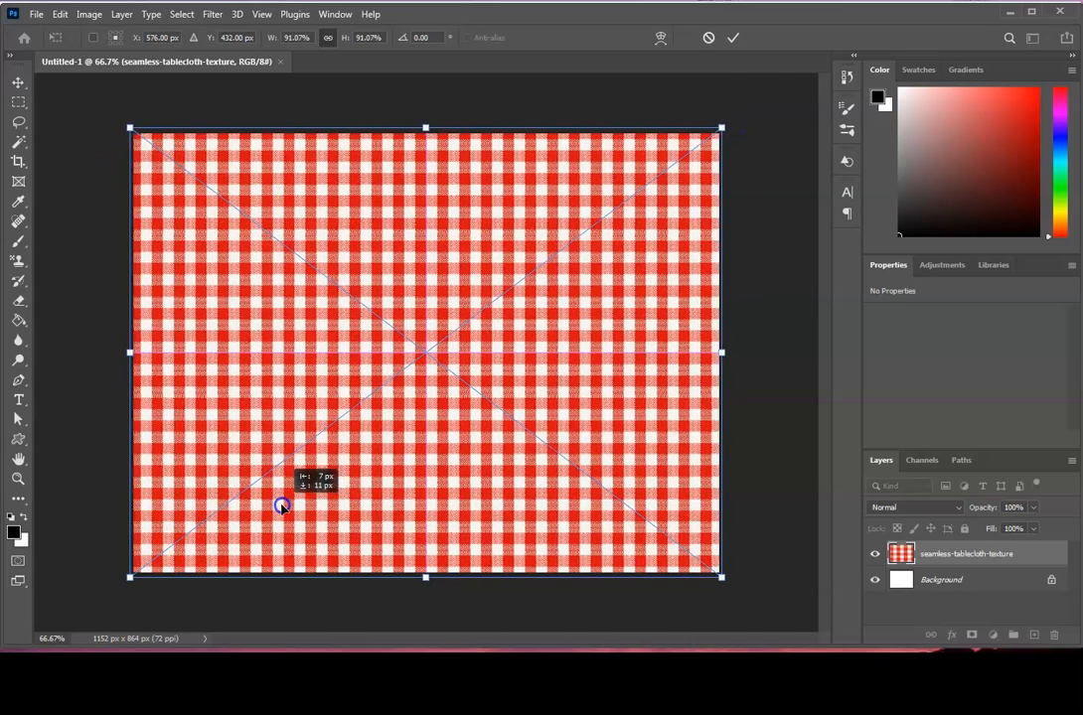
pyautogui.click(733, 37)
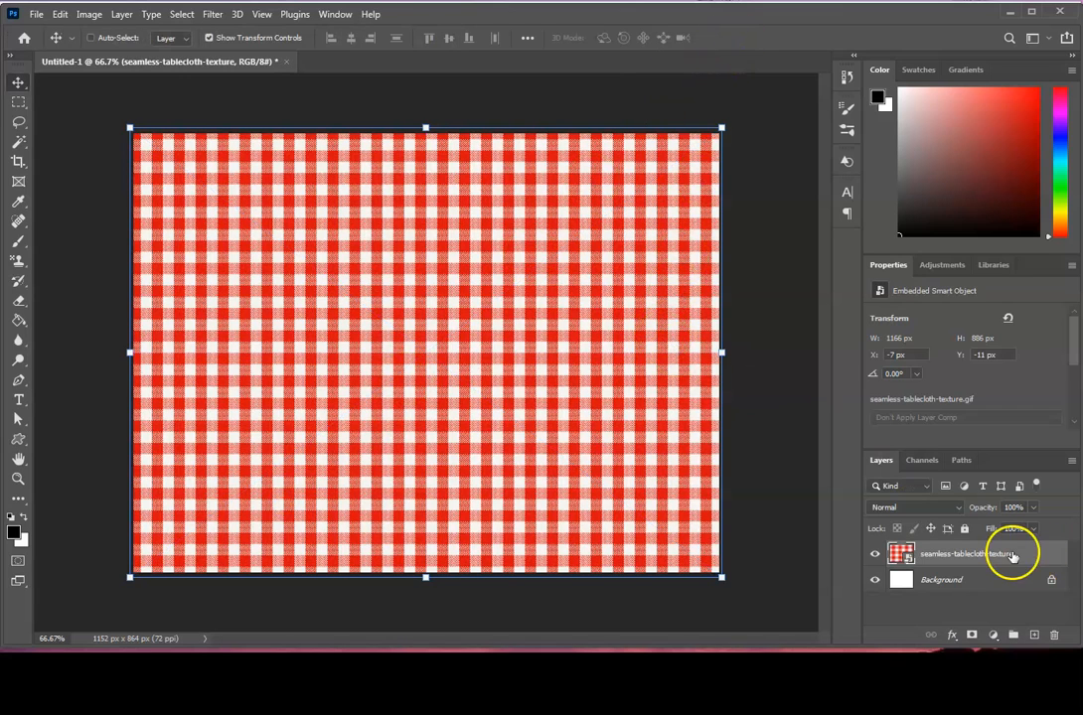
# Delete the placed tablecloth texture layer, switch to Chrome and copy the tablecloth image.
pyautogui.moveTo(1012, 554); pyautogui.dragTo(1053, 635)
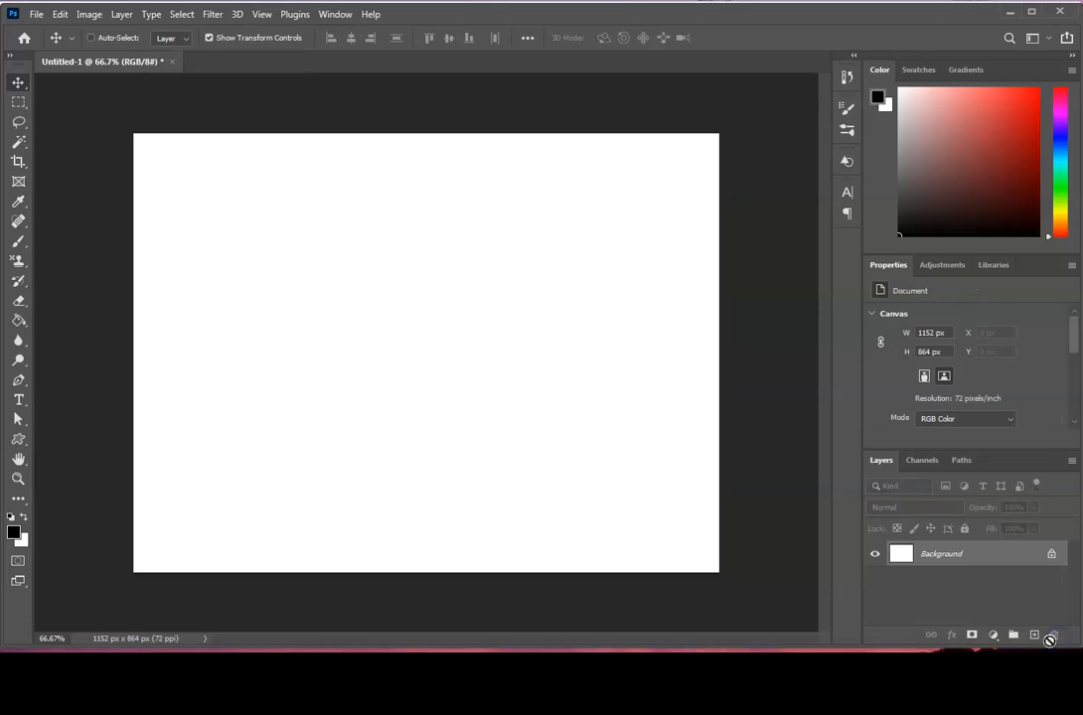
pyautogui.click(288, 626)
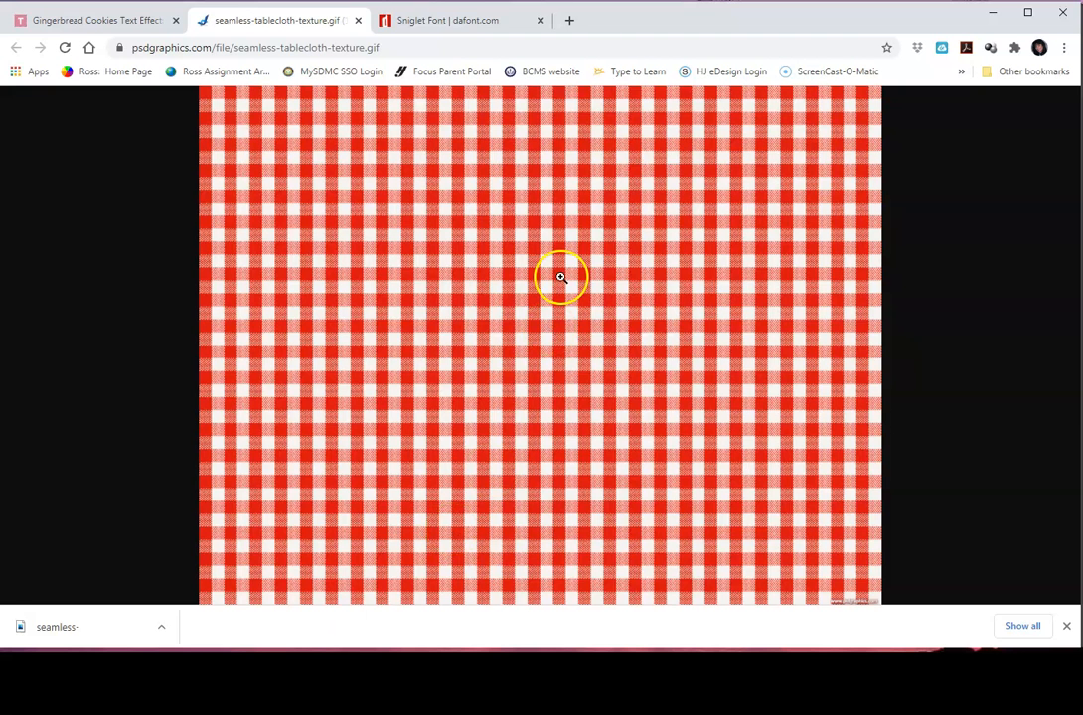
pyautogui.rightClick(485, 283)
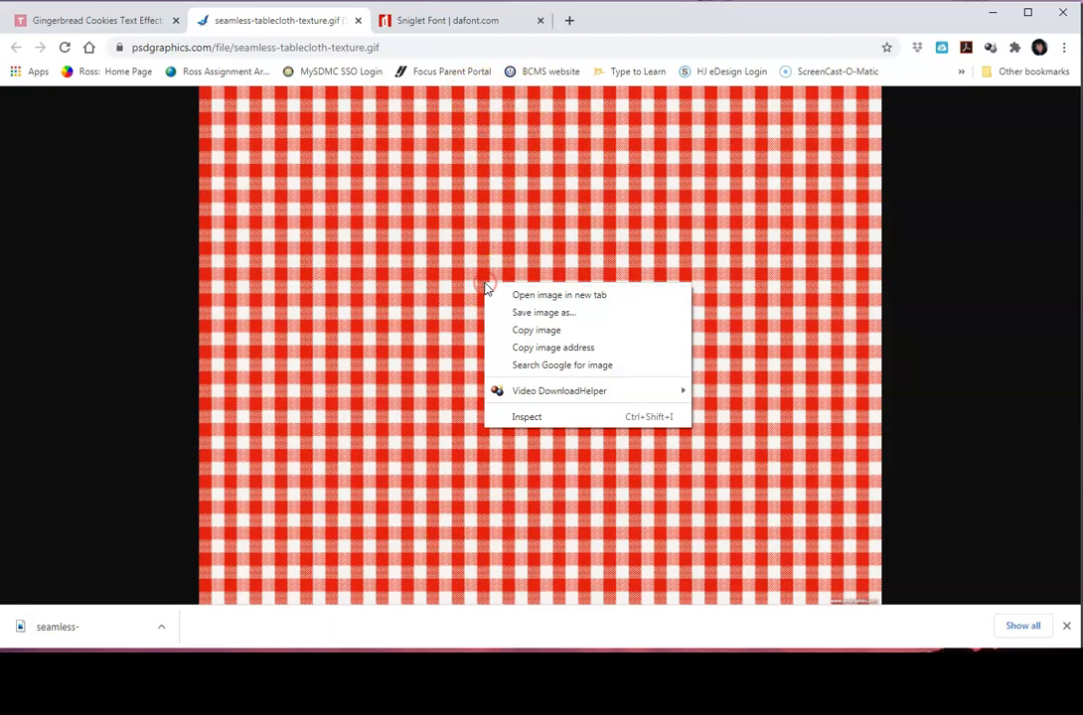
pyautogui.click(538, 332)
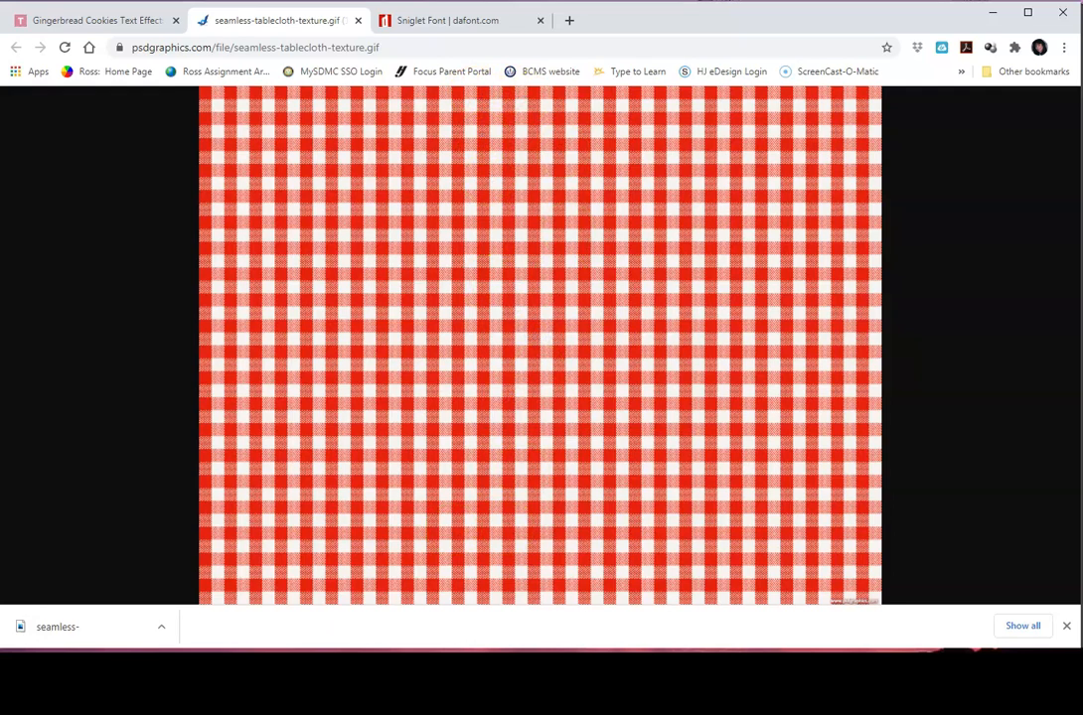
# Switch to Photoshop and paste the copied tablecloth image into the document.
pyautogui.click(397, 631)
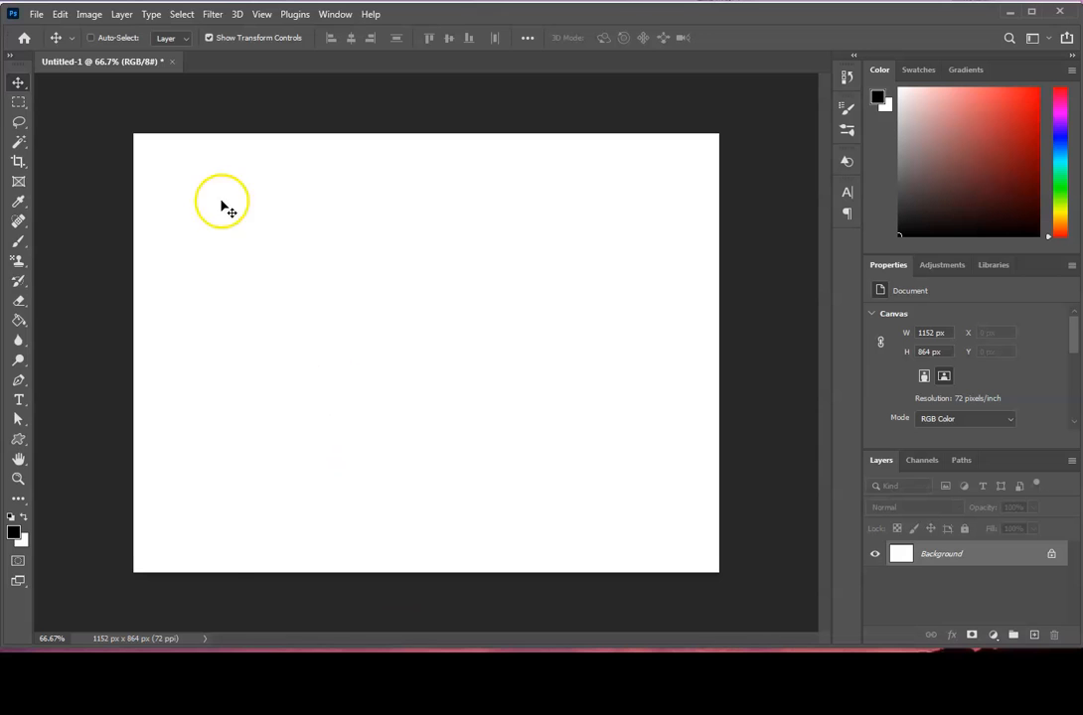
pyautogui.click(60, 14)
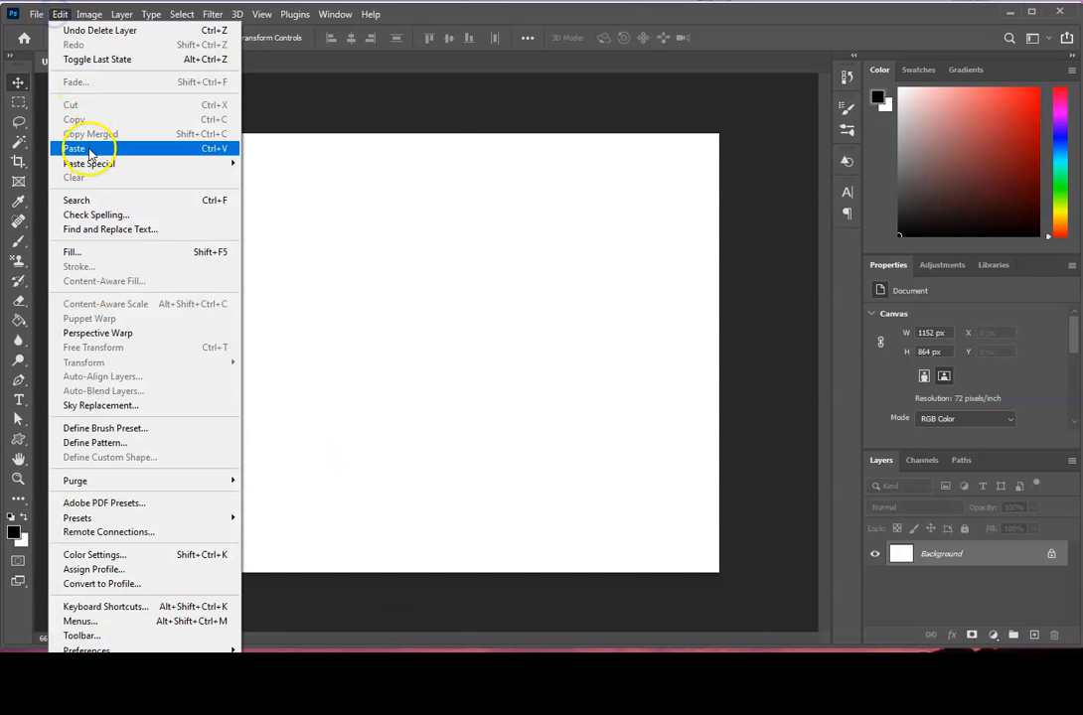
pyautogui.click(92, 149)
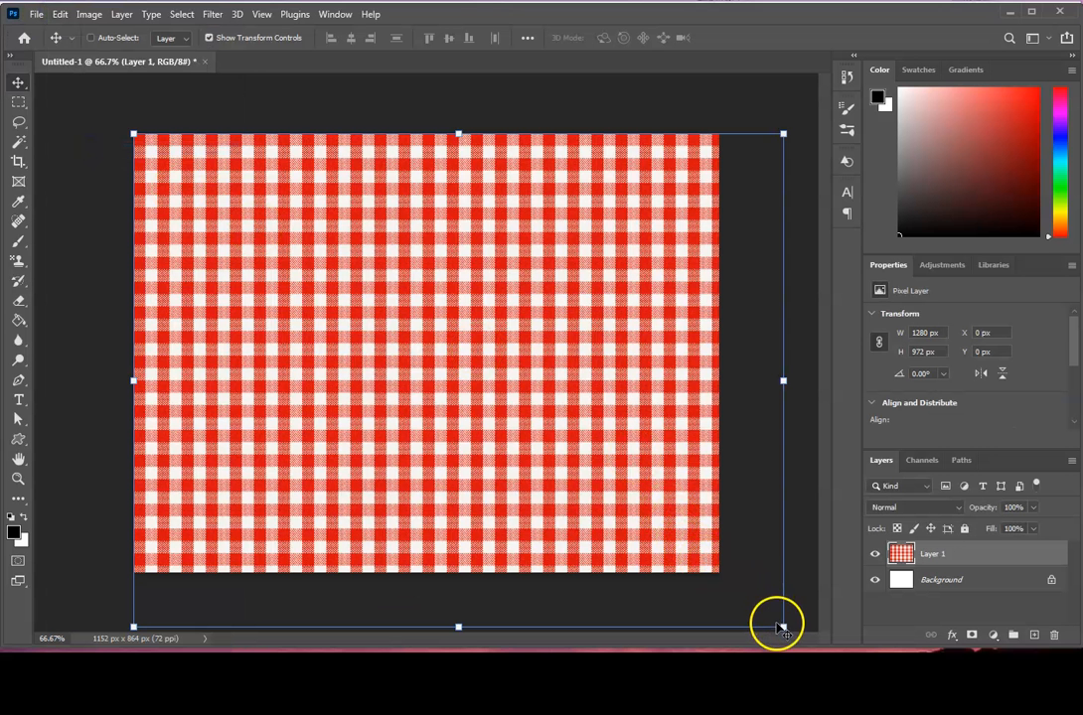
# Scale the pasted tablecloth layer to about 91.5% so it still covers the canvas, commit it and hide the transform controls.
pyautogui.click(210, 38)
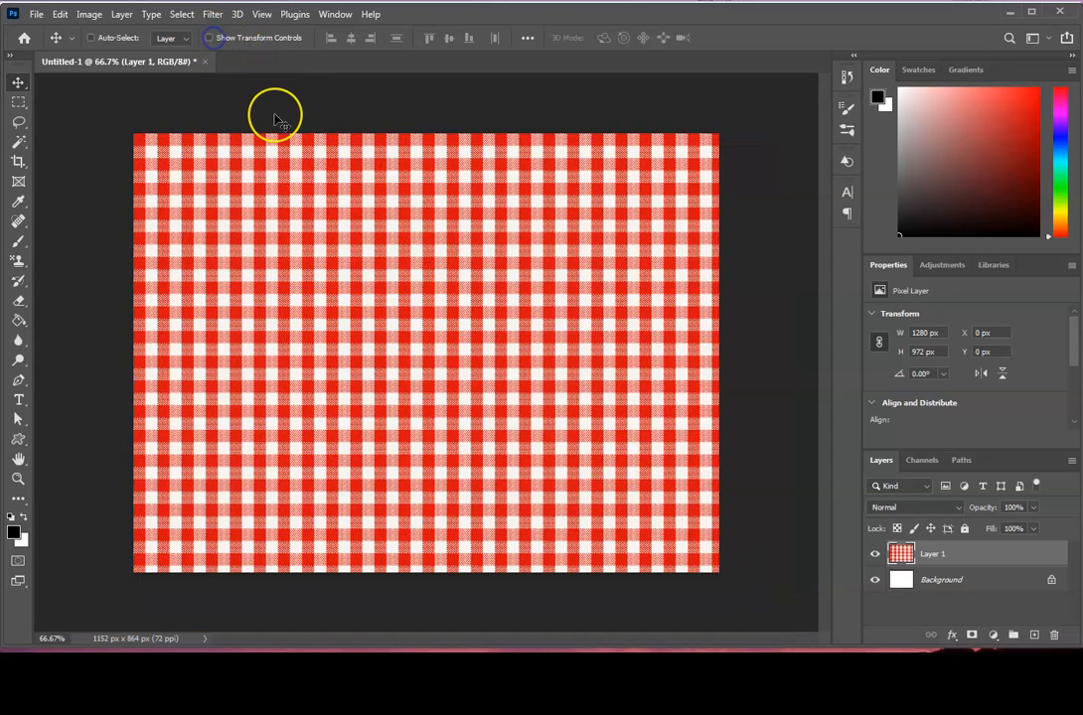
pyautogui.click(210, 38)
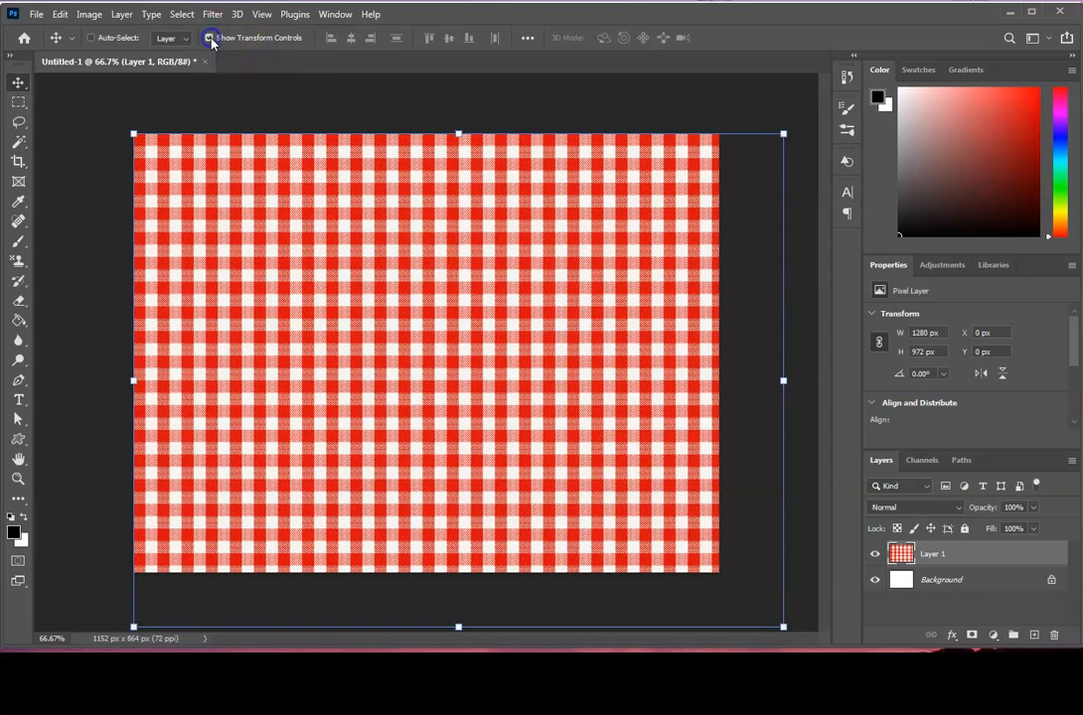
pyautogui.moveTo(783, 627); pyautogui.dragTo(728, 585)
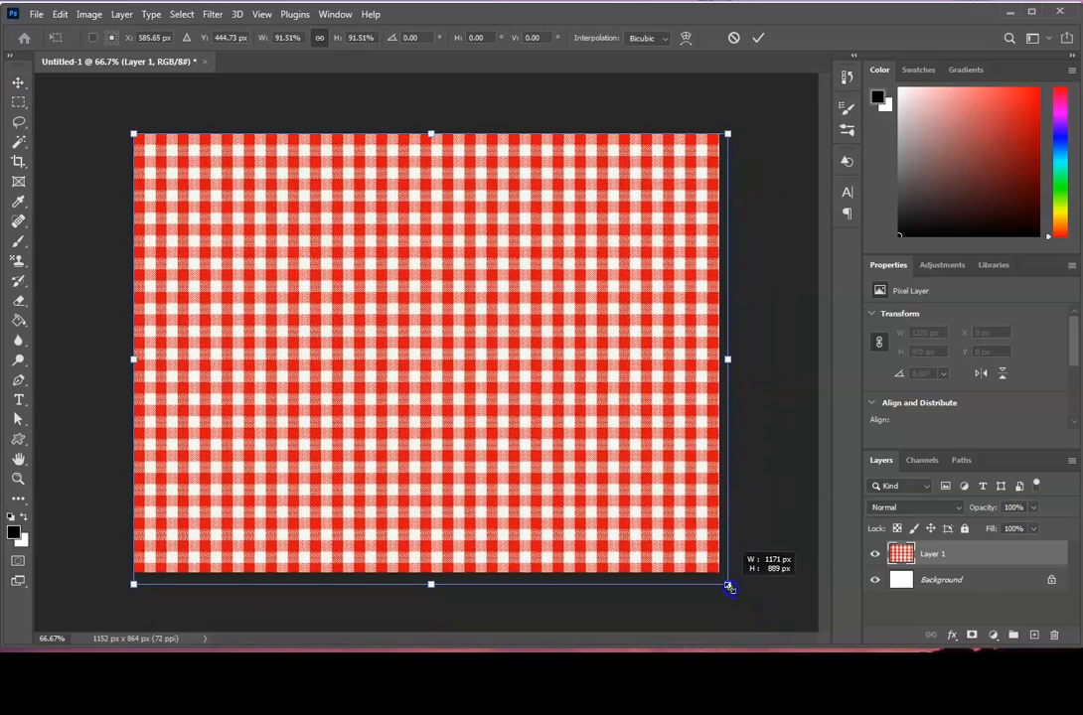
pyautogui.click(755, 39)
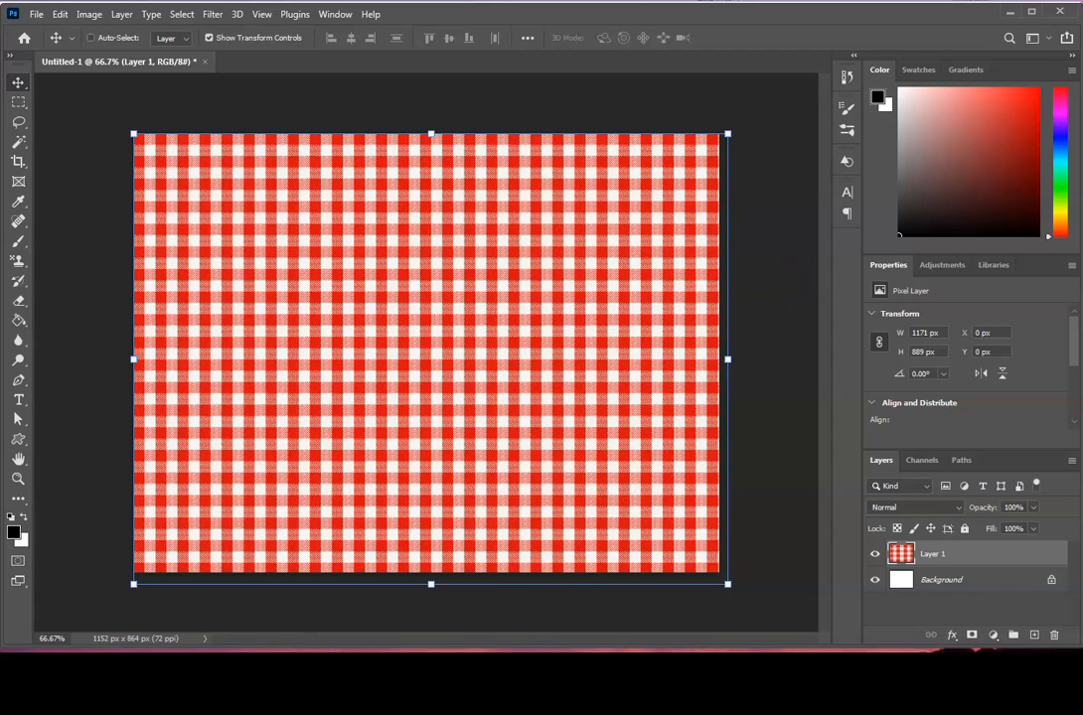
pyautogui.click(209, 38)
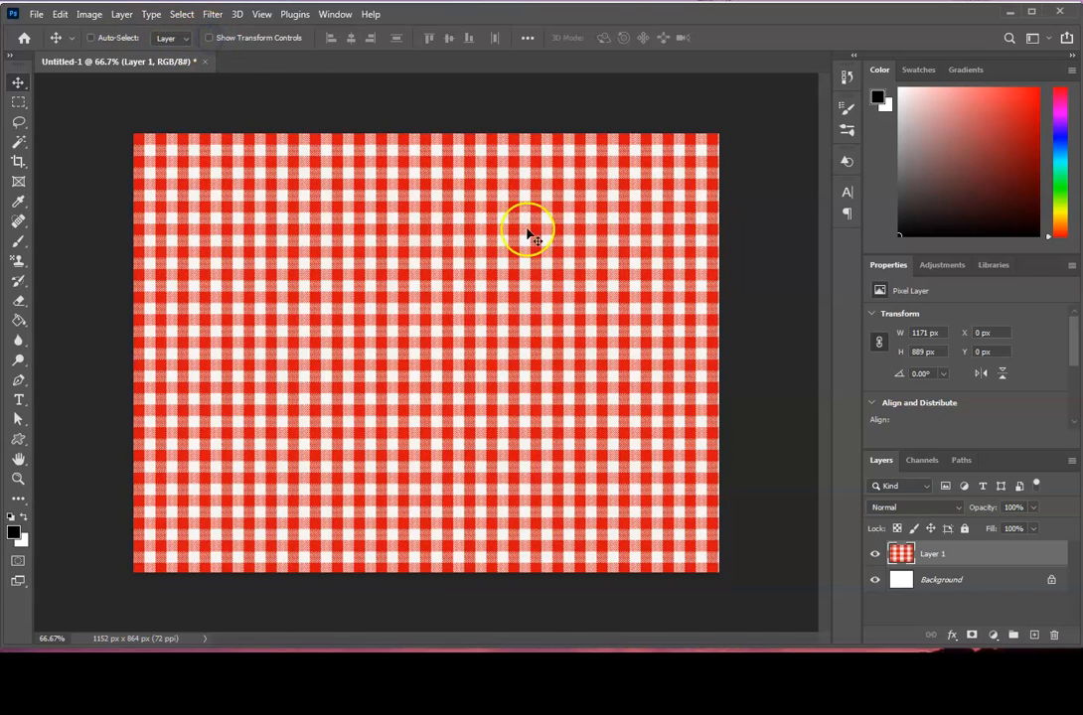
# Add a Color Overlay effect to the tablecloth layer and reset its settings to default.
pyautogui.click(952, 634)
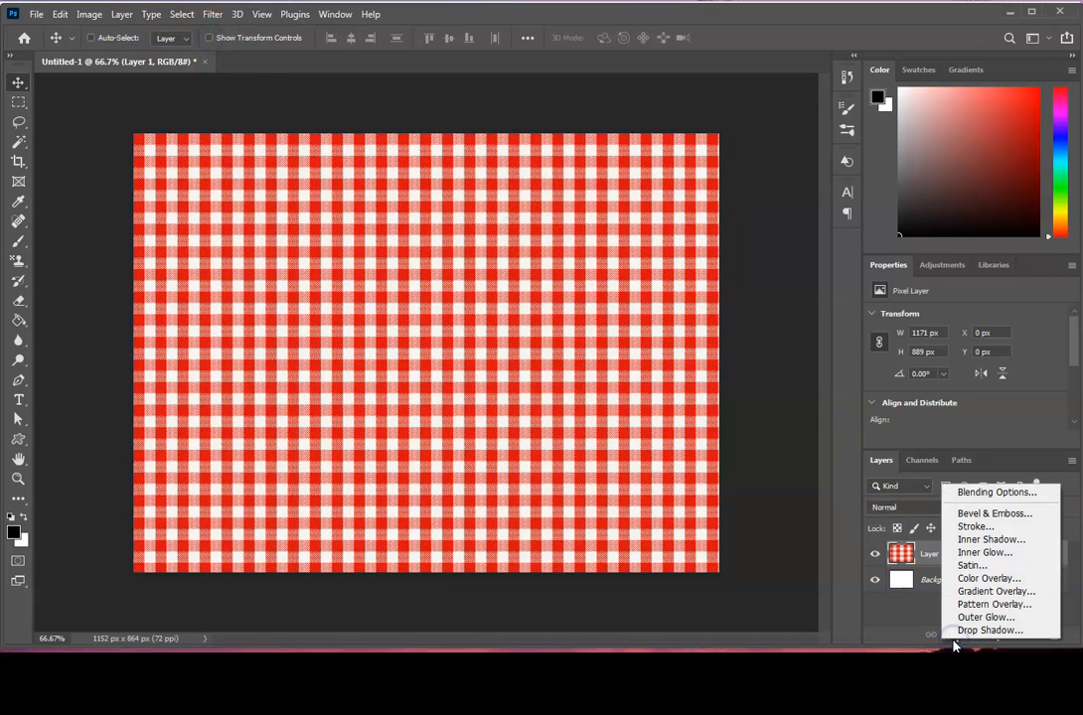
pyautogui.click(997, 579)
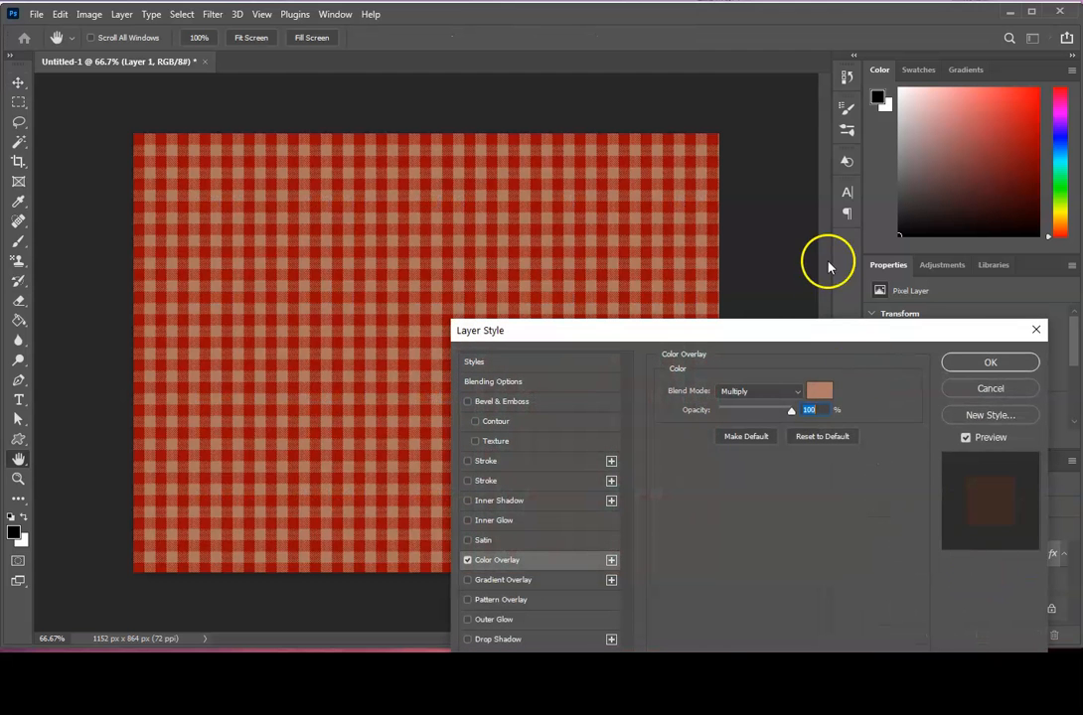
pyautogui.moveTo(835, 330); pyautogui.dragTo(805, 202)
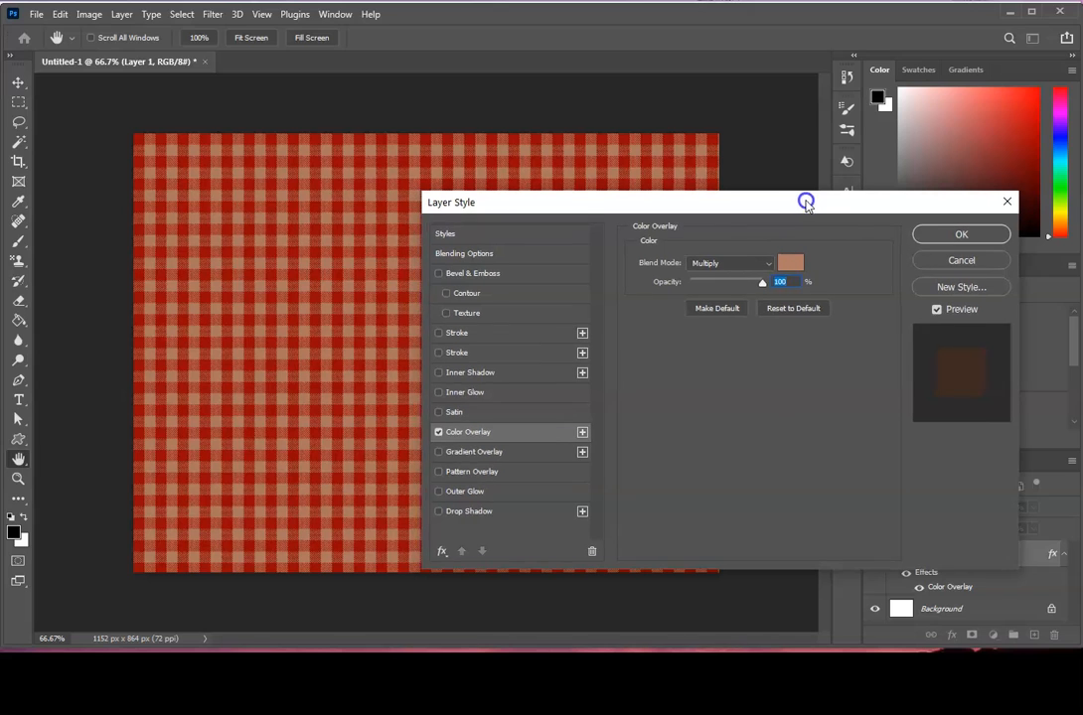
pyautogui.click(801, 316)
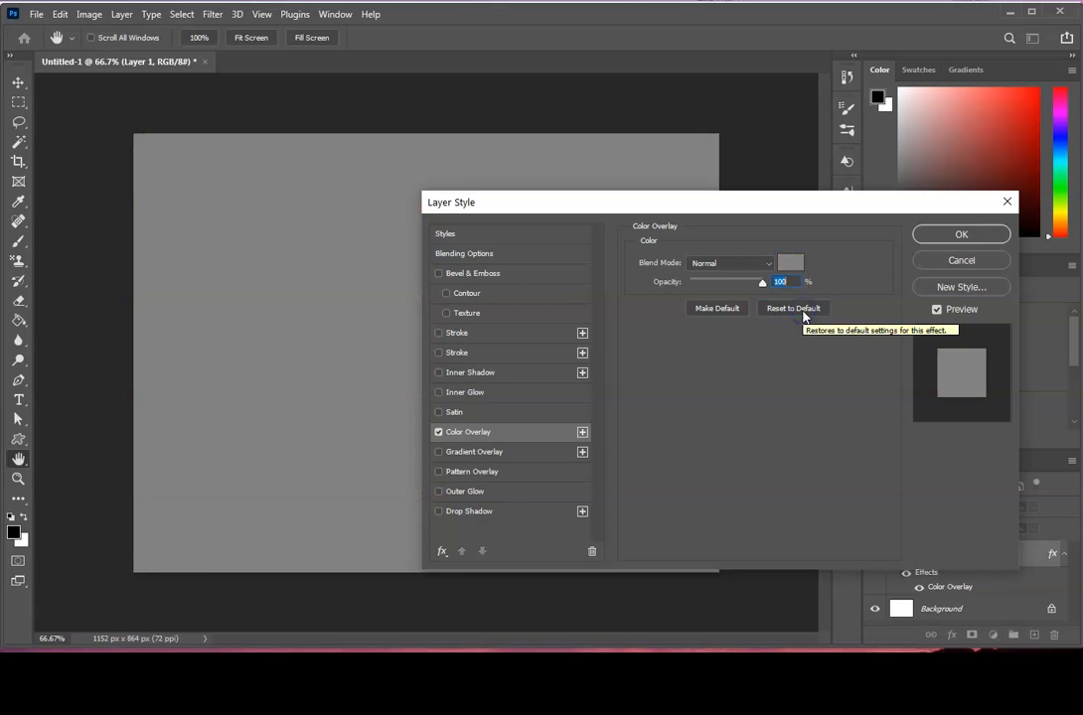
# Set the Color Overlay's color to #b17c67 and its blend mode to Multiply.
pyautogui.click(795, 264)
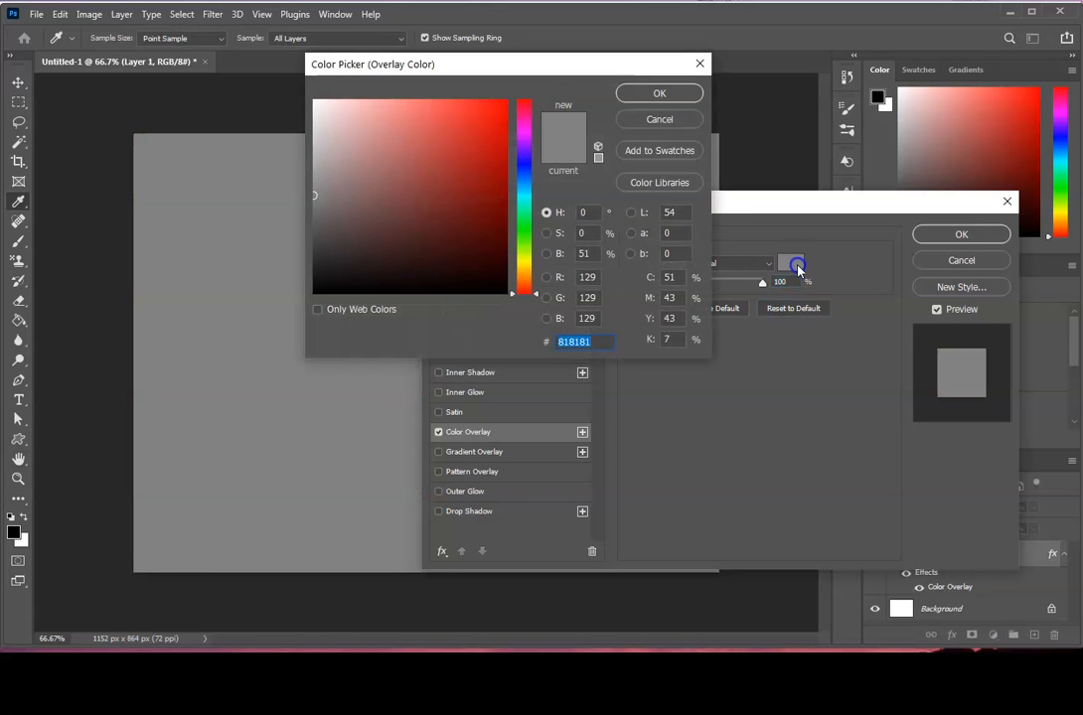
pyautogui.click(594, 353)
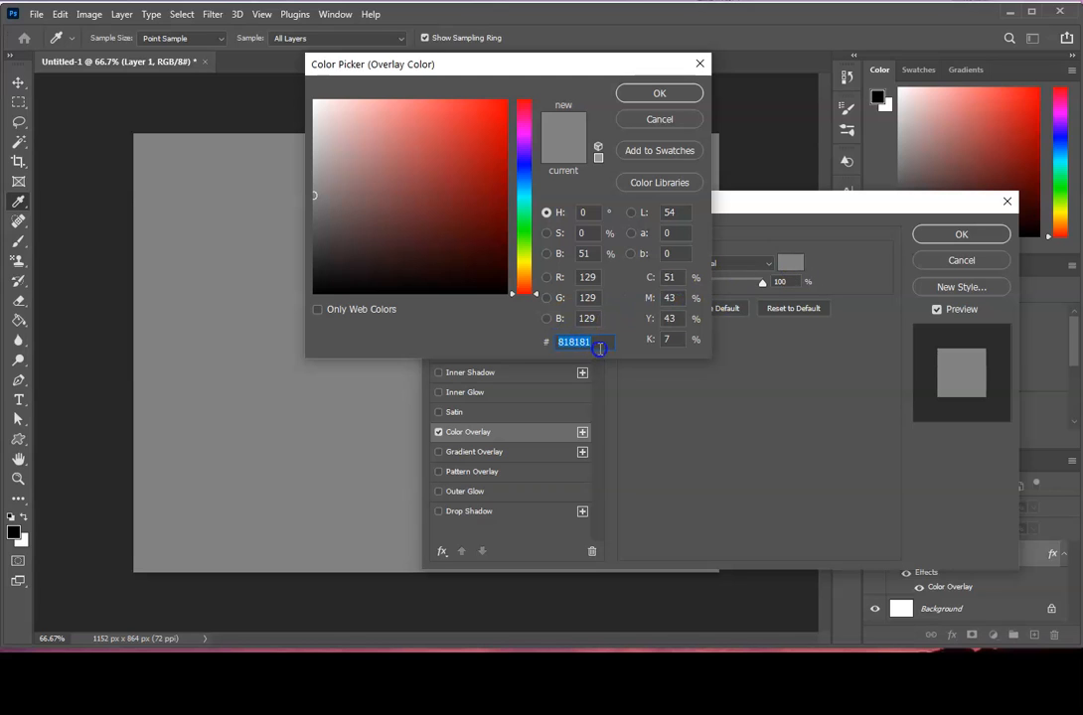
pyautogui.write('b')
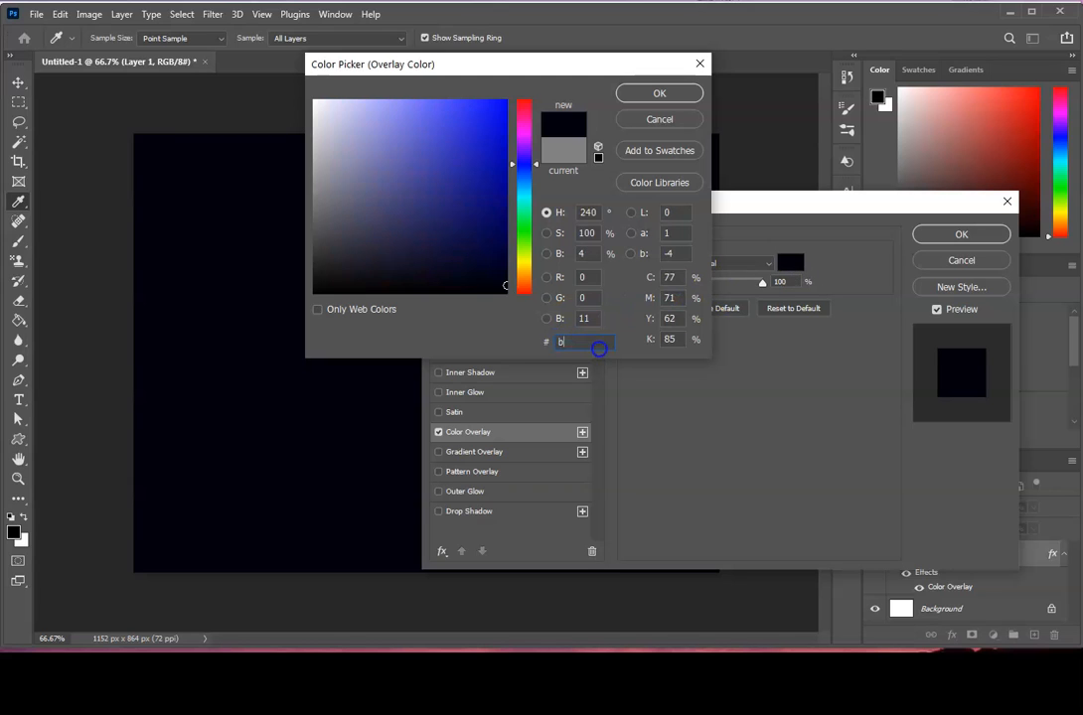
pyautogui.write('17')
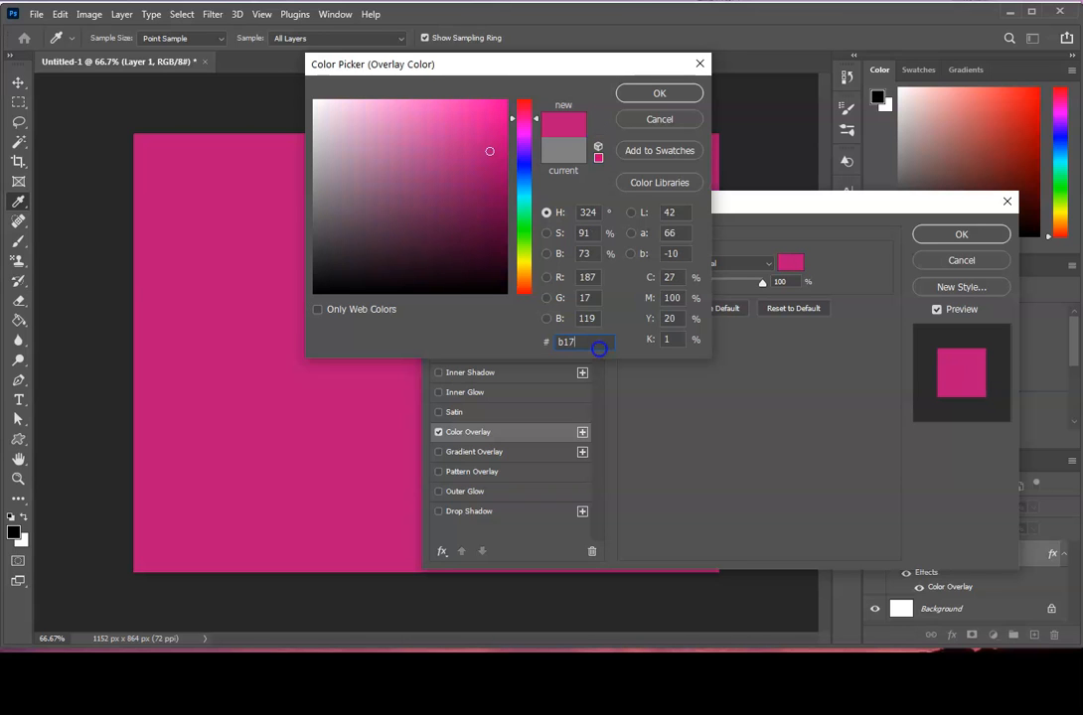
pyautogui.write('c67')
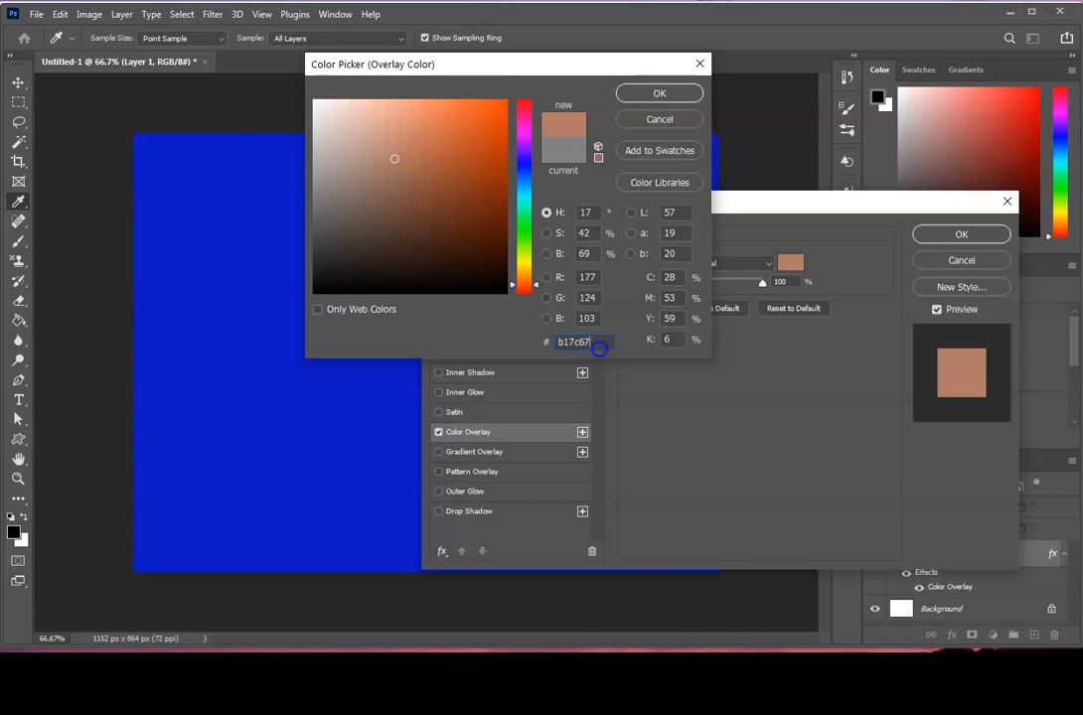
pyautogui.click(680, 92)
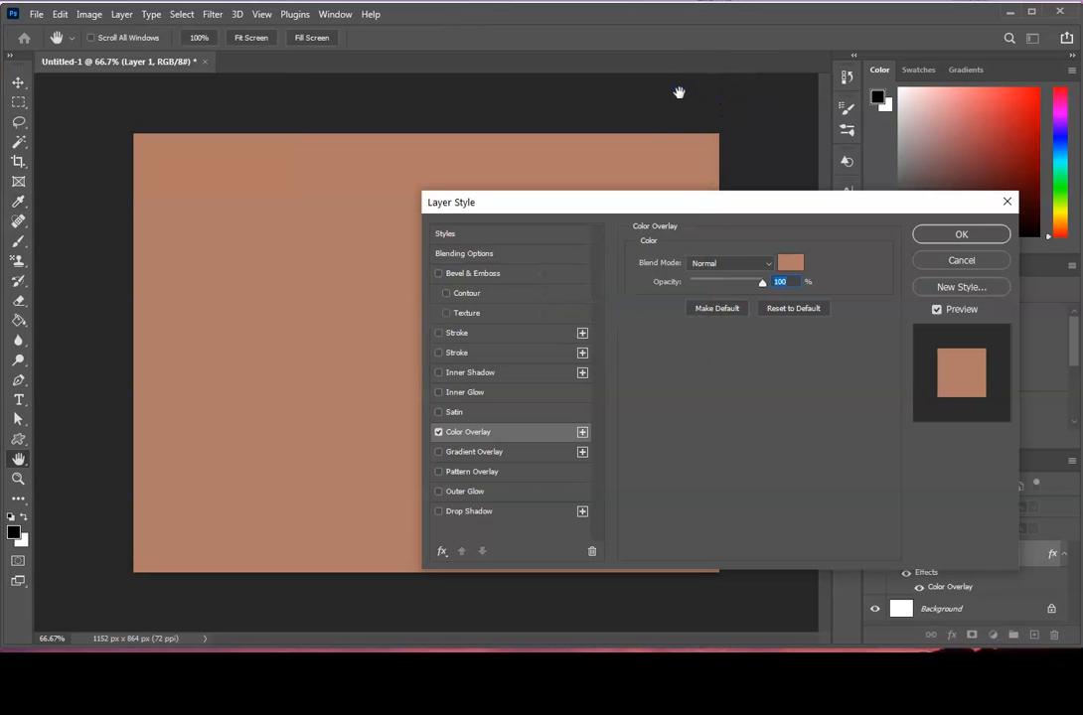
pyautogui.click(766, 264)
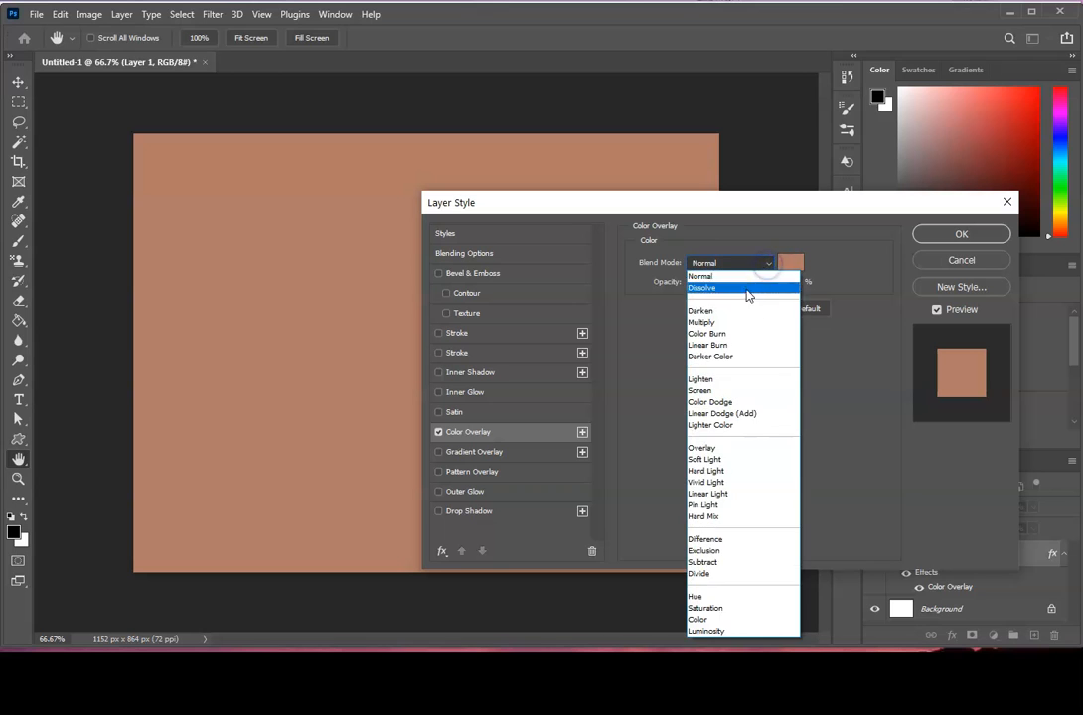
pyautogui.click(723, 321)
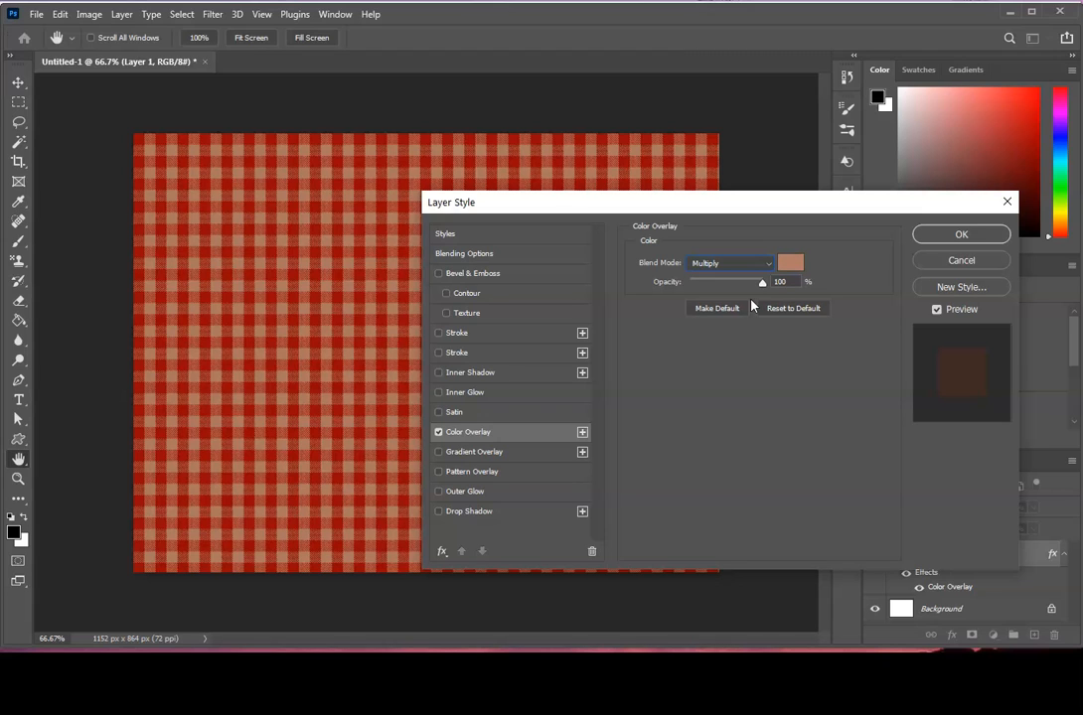
# Enable the Gradient Overlay effect on the tablecloth layer and show its settings.
pyautogui.click(481, 453)
pyautogui.click(438, 452)
pyautogui.click(485, 453)
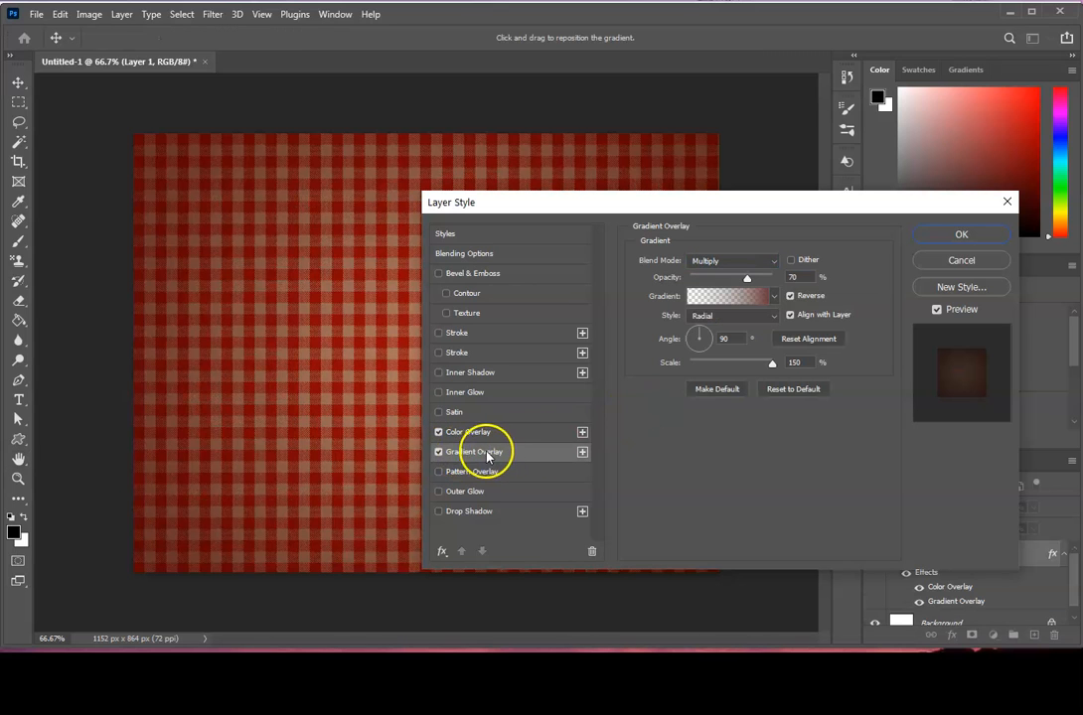
# Open the overlay's gradient for editing and check the color codes of its start and end color stops.
pyautogui.click(739, 307)
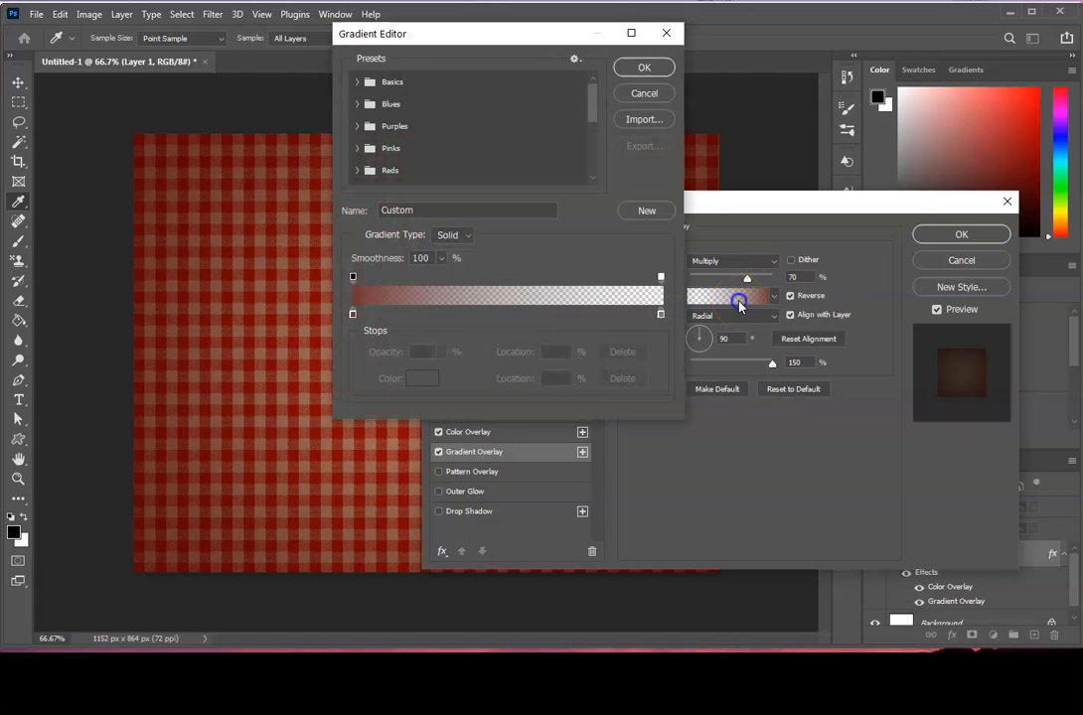
pyautogui.click(353, 314)
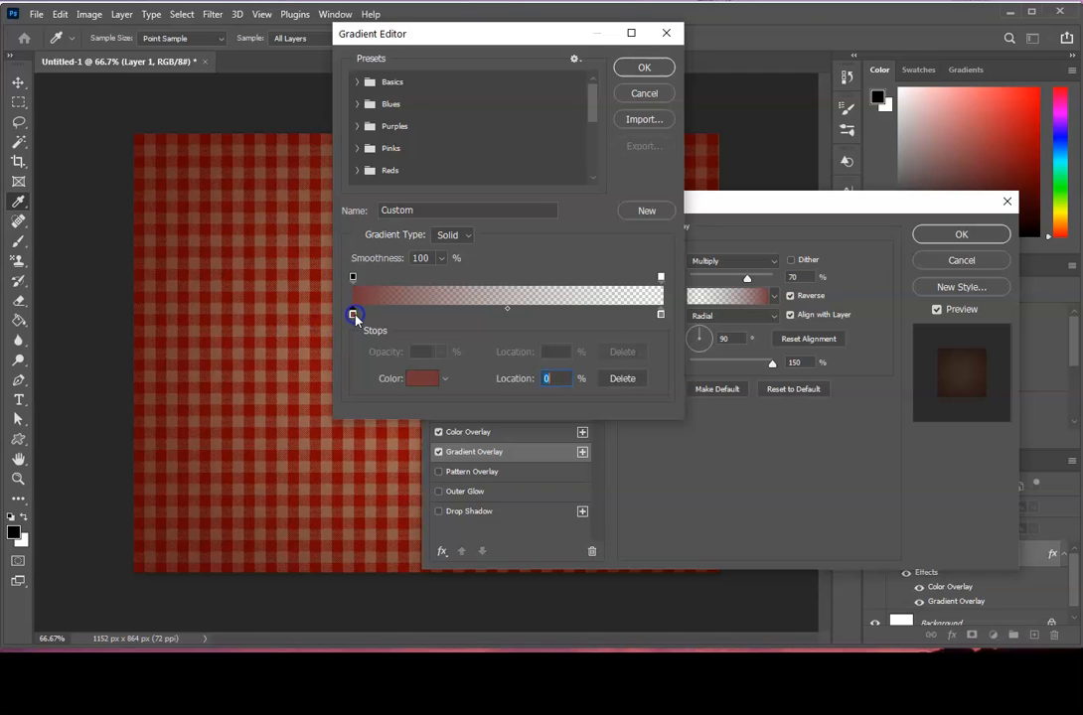
pyautogui.click(421, 382)
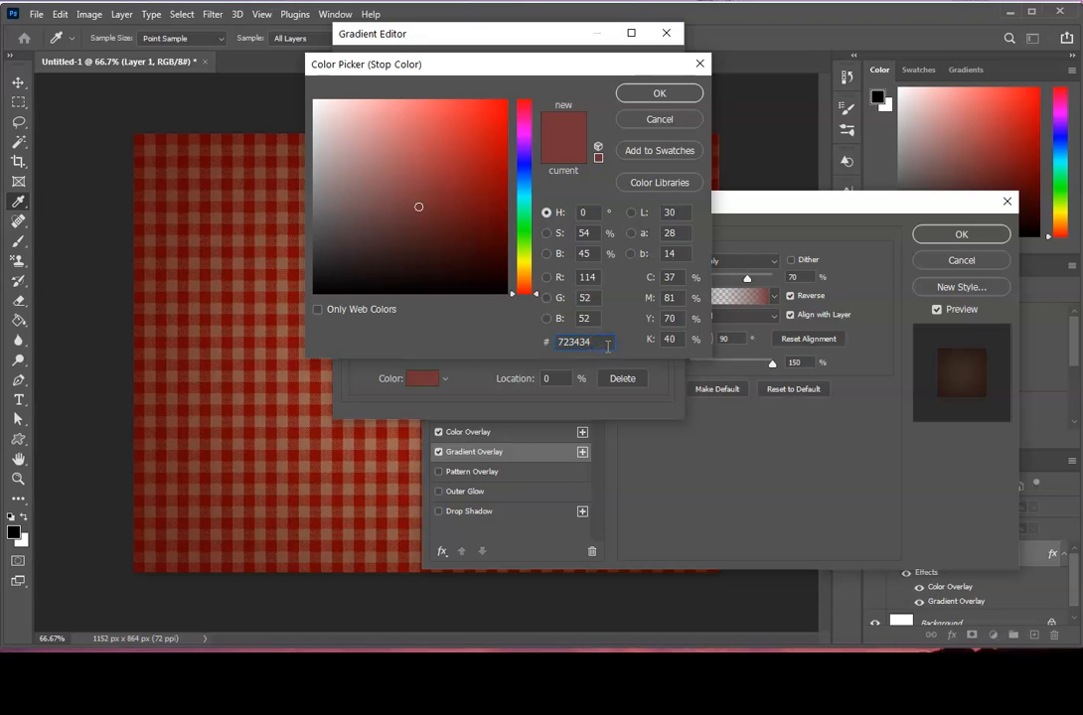
pyautogui.click(668, 94)
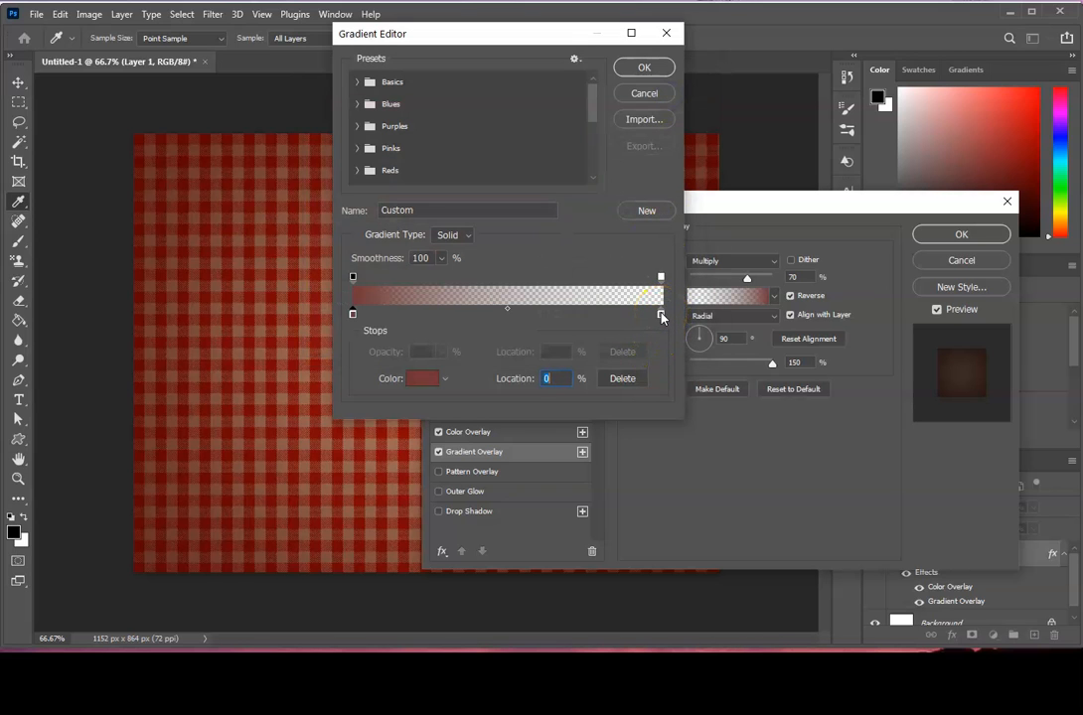
pyautogui.click(660, 314)
pyautogui.click(422, 378)
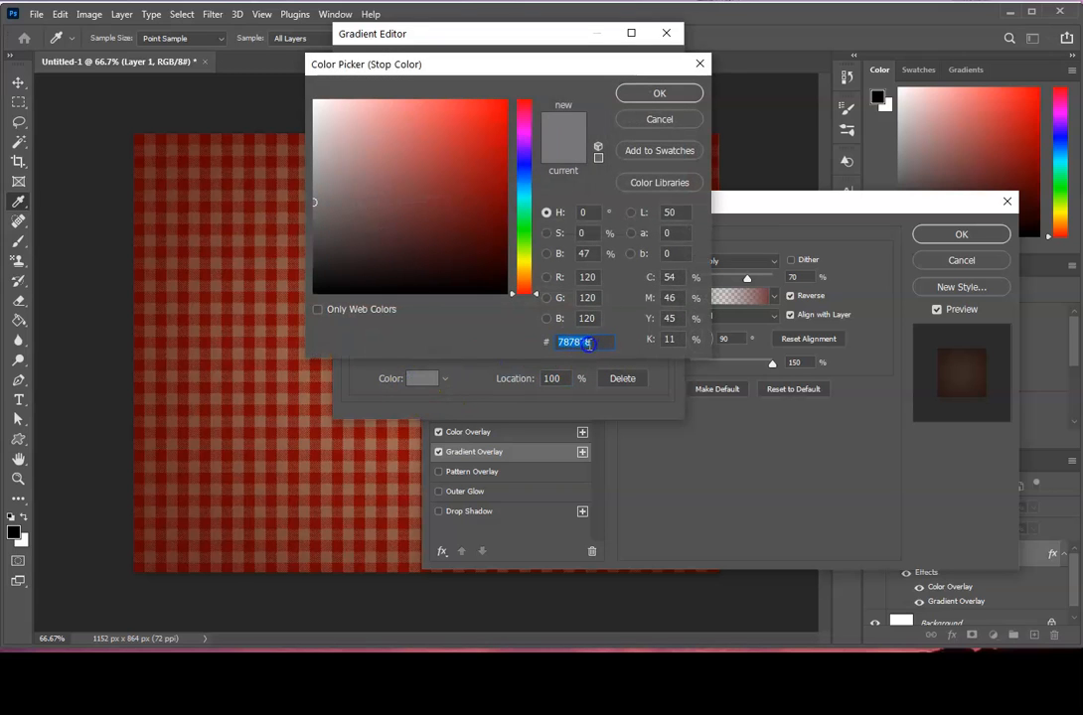
pyautogui.click(662, 93)
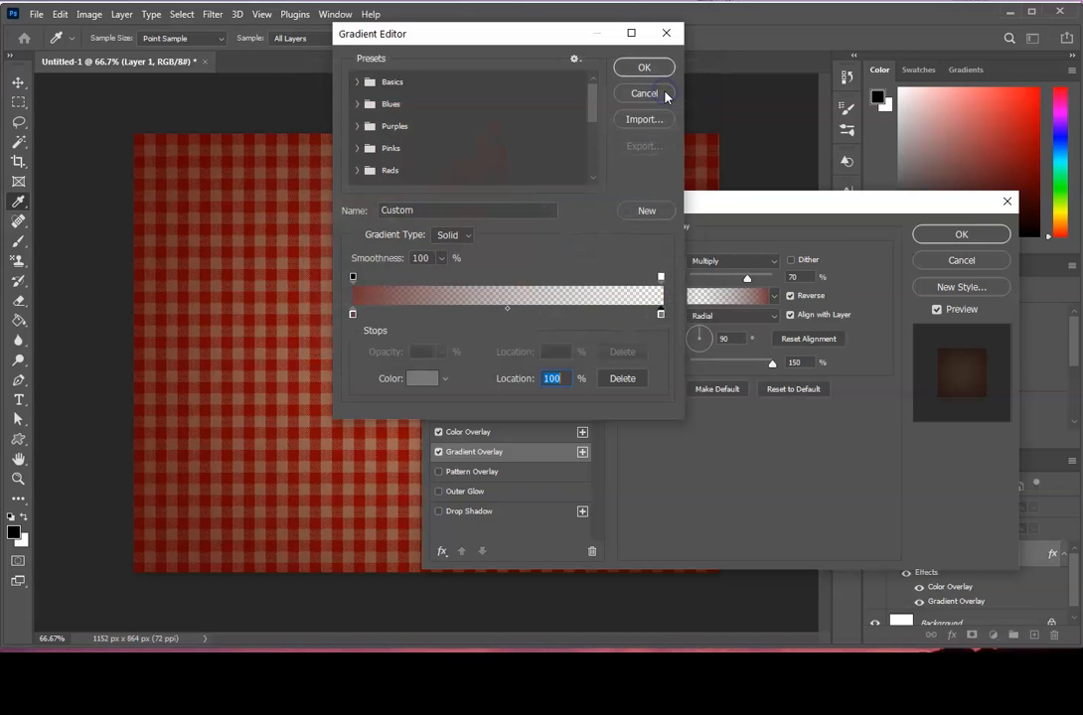
# Check the opacity of the gradient's start and end opacity stops and accept the gradient.
pyautogui.click(354, 278)
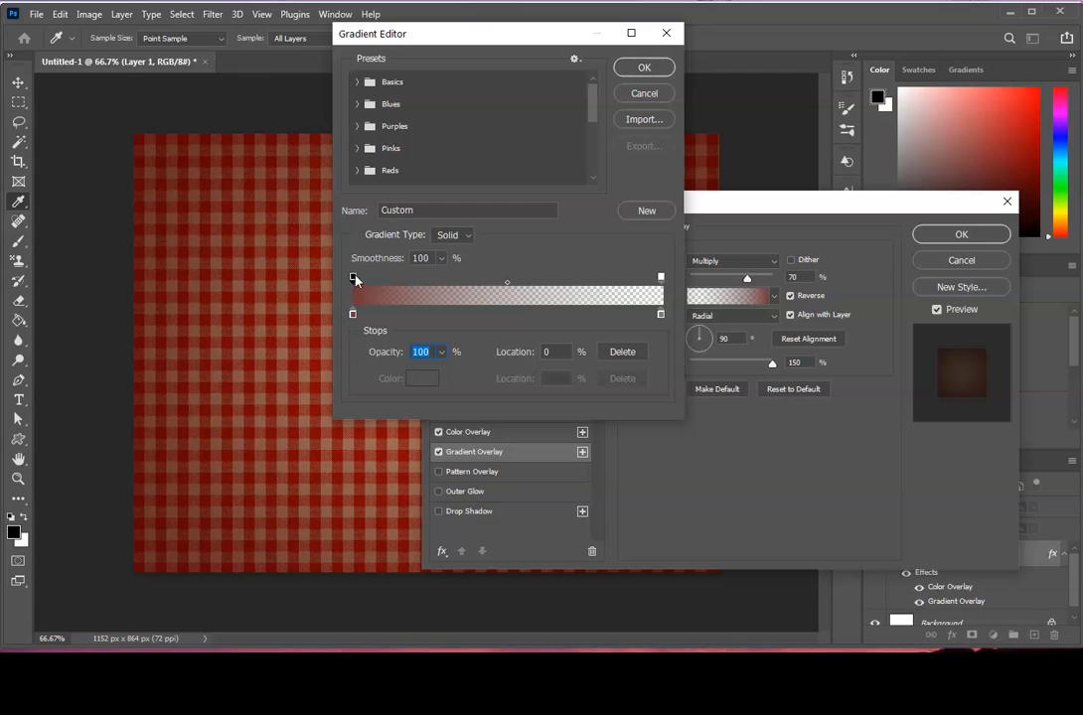
pyautogui.click(417, 352)
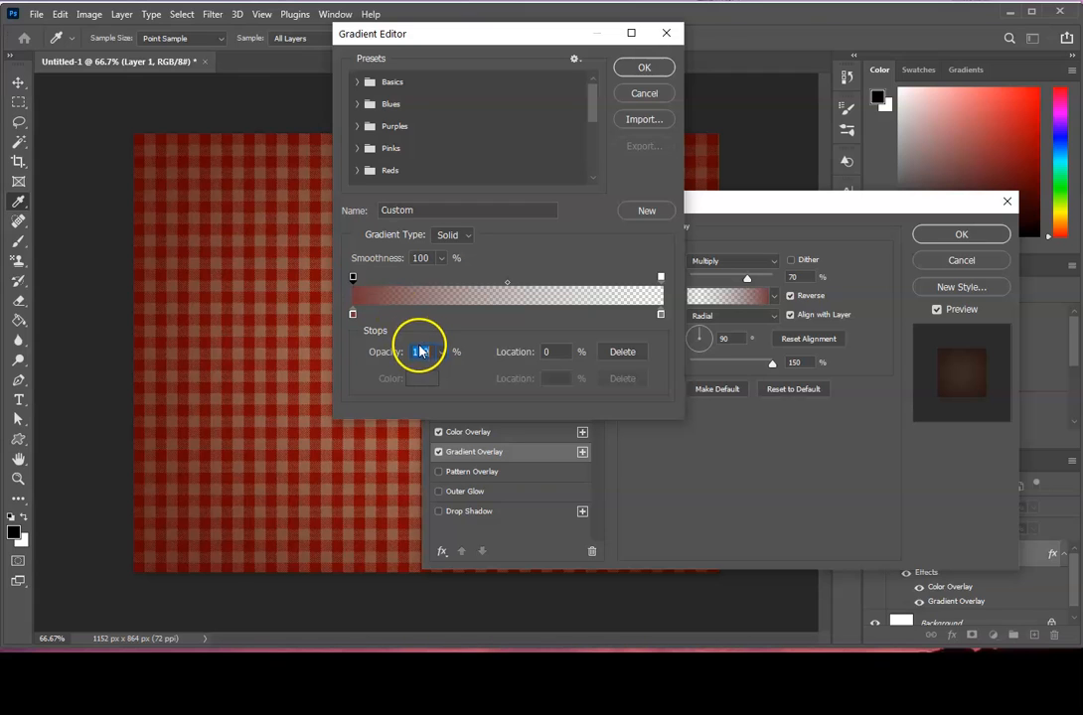
pyautogui.click(660, 278)
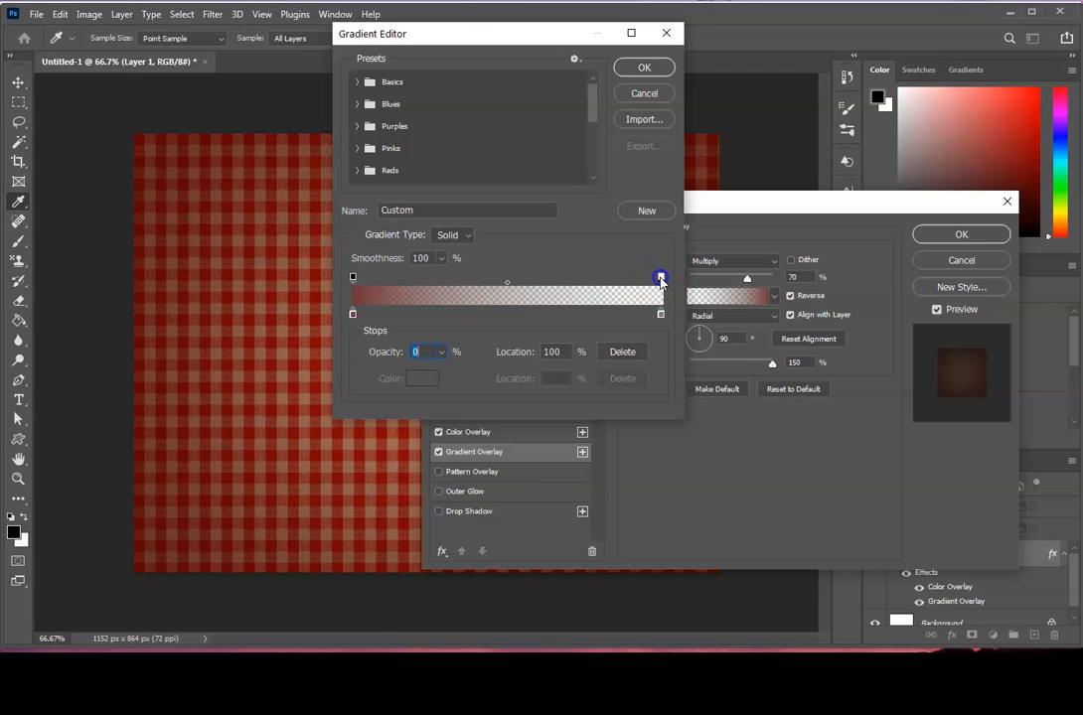
pyautogui.click(427, 353)
pyautogui.click(651, 67)
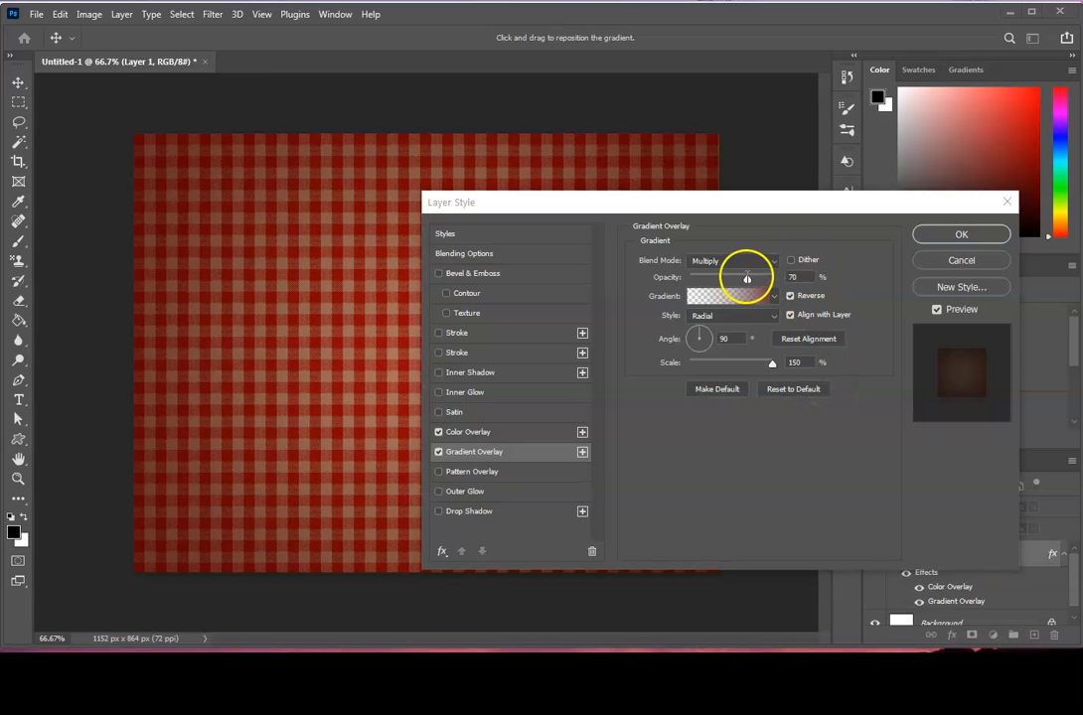
# Set the Gradient Overlay to 100% opacity, reversed, with a 150% scale, and apply the layer style.
pyautogui.moveTo(747, 281); pyautogui.dragTo(778, 283)
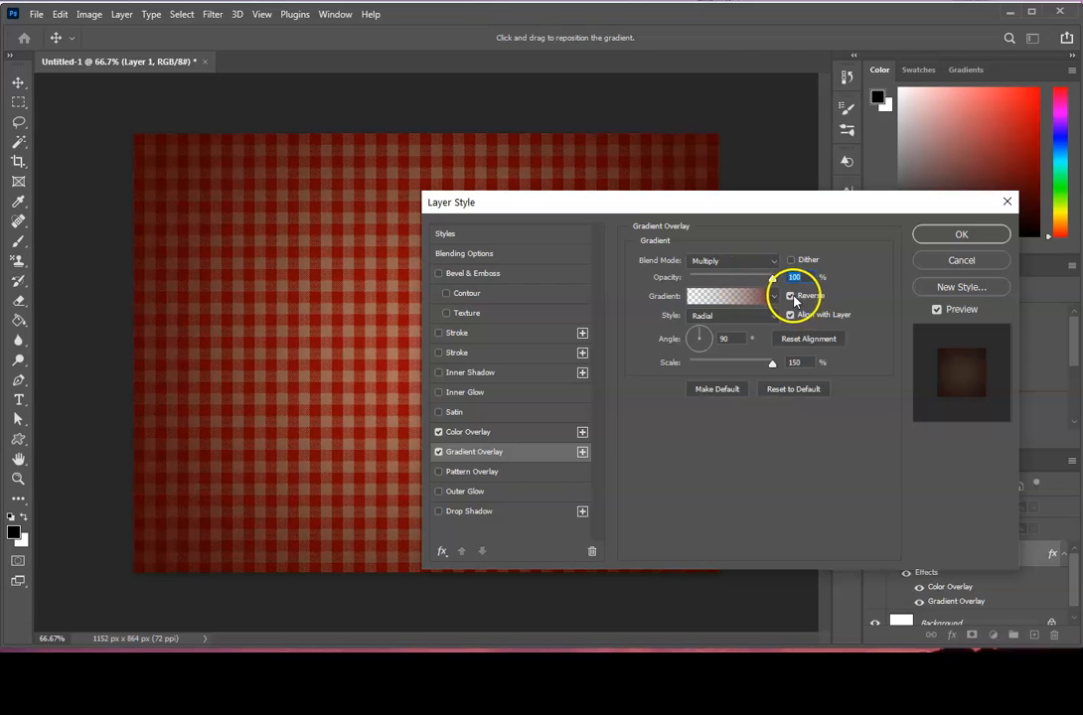
pyautogui.click(791, 296)
pyautogui.click(791, 297)
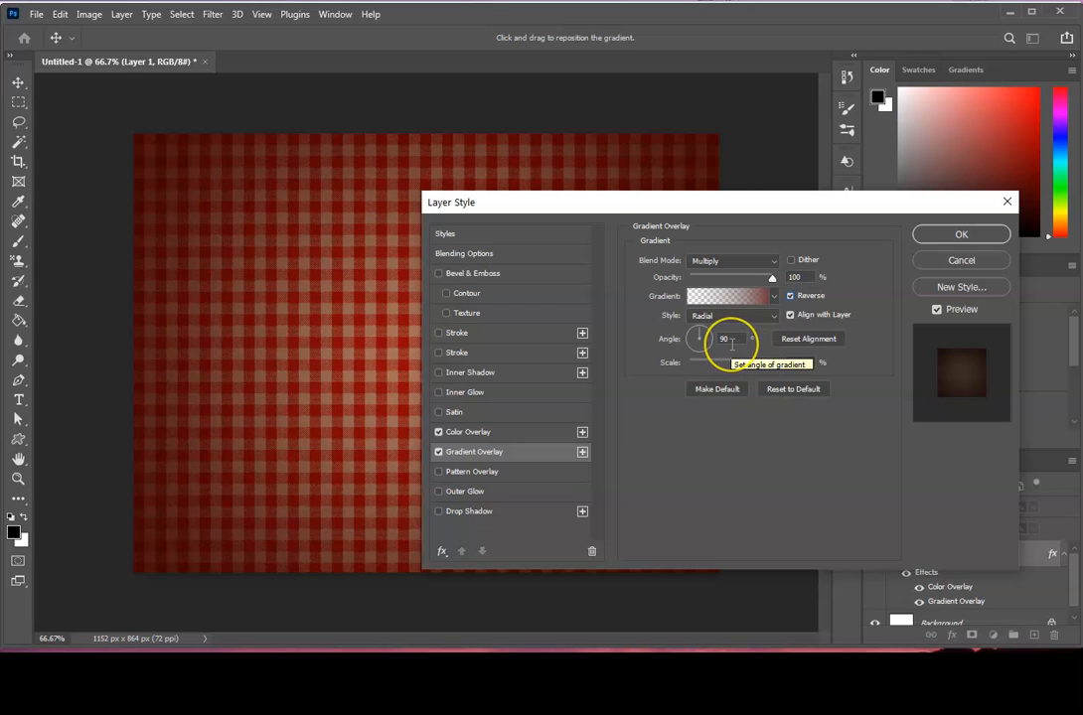
pyautogui.moveTo(732, 362); pyautogui.dragTo(781, 369)
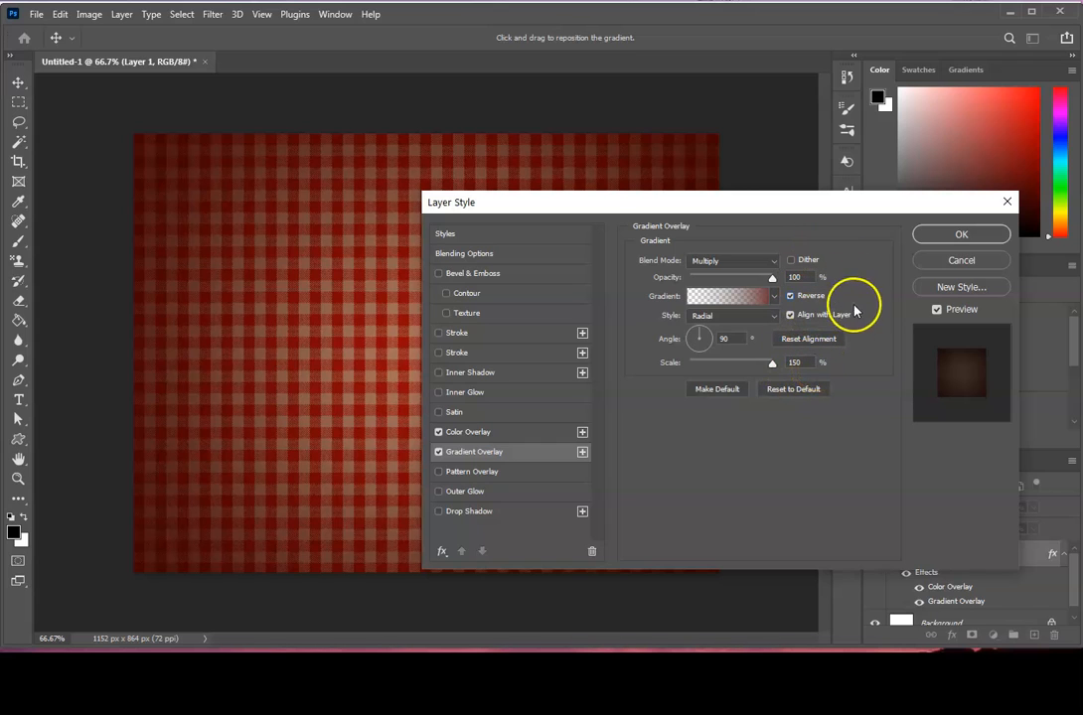
pyautogui.click(964, 235)
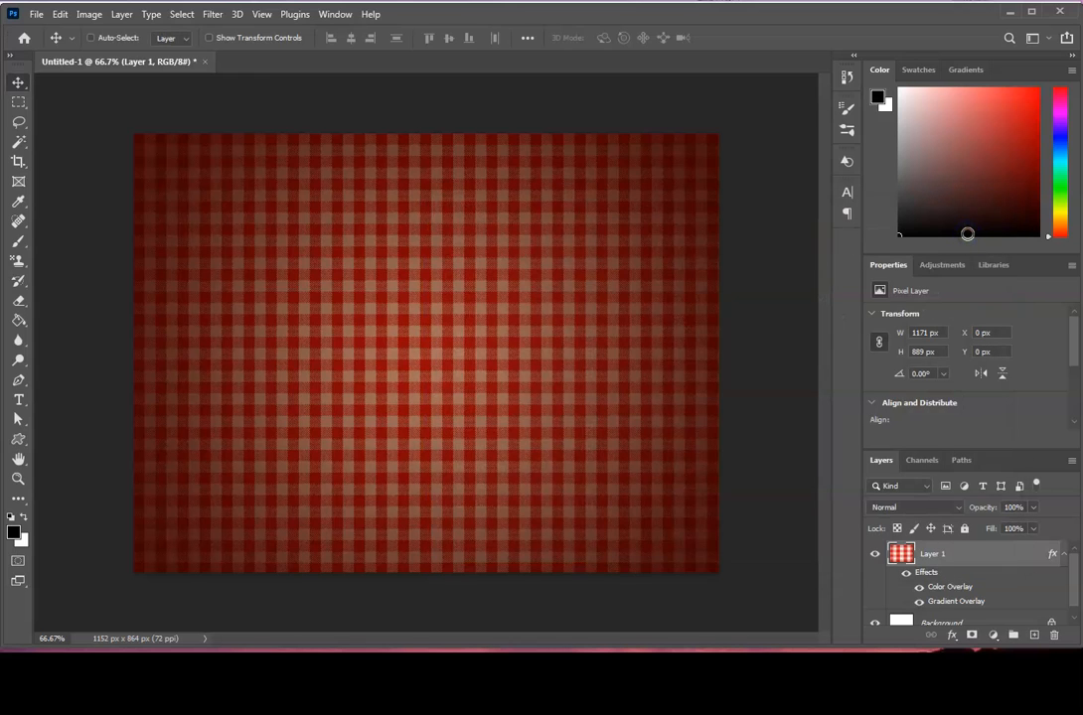
# Activate the Horizontal Type tool and open the Adobe Fonts website from the font list.
pyautogui.click(20, 401)
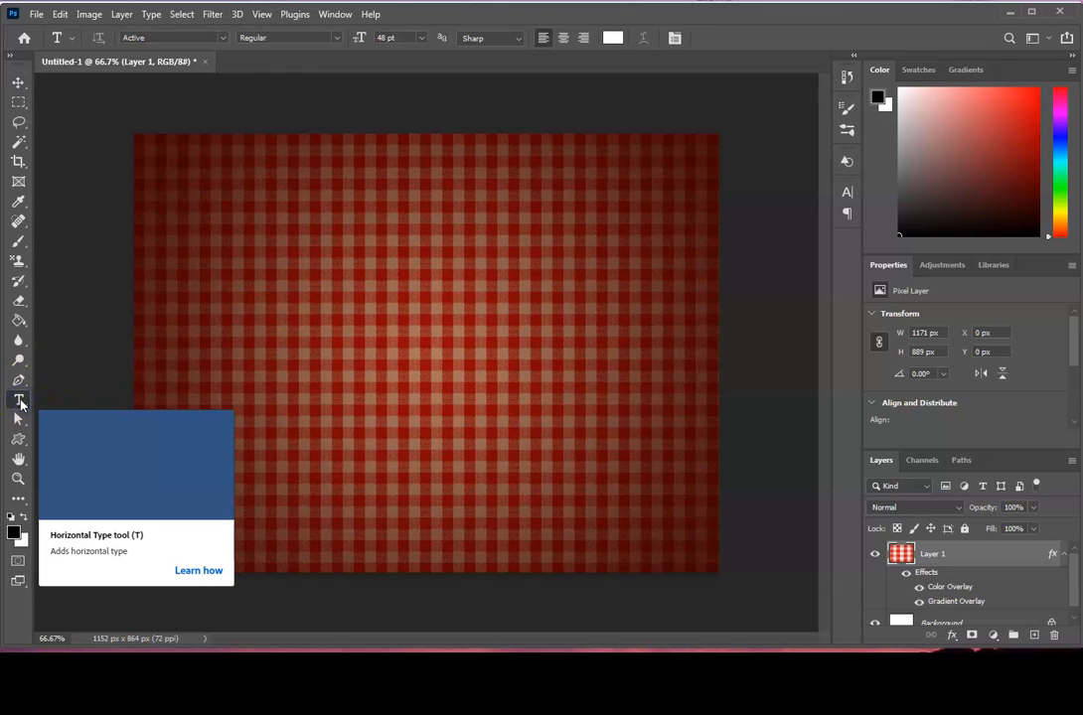
pyautogui.click(224, 39)
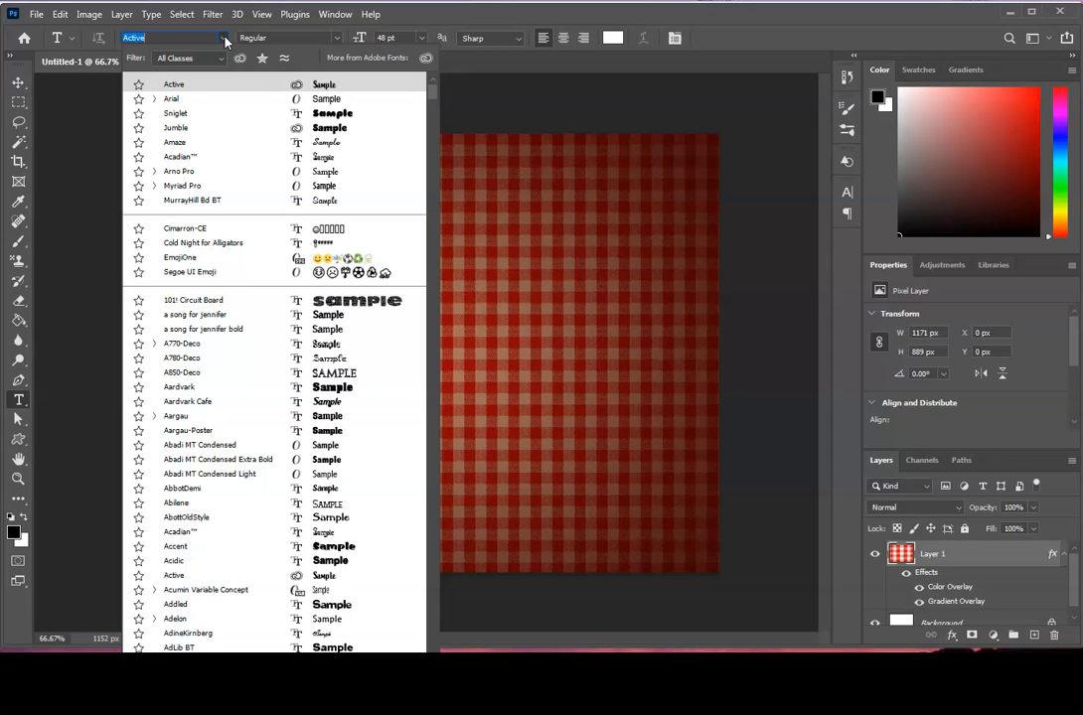
pyautogui.click(427, 60)
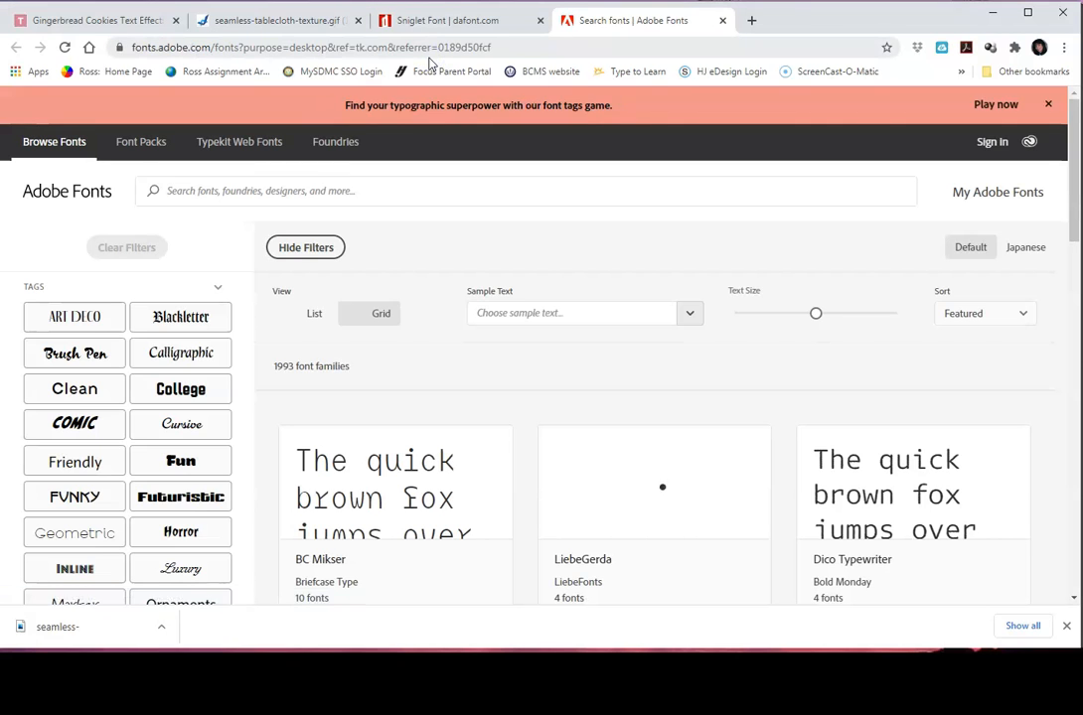
# Search Adobe Fonts for "jumble" and open the Jumble font family's page.
pyautogui.click(270, 190)
pyautogui.write('jumble')
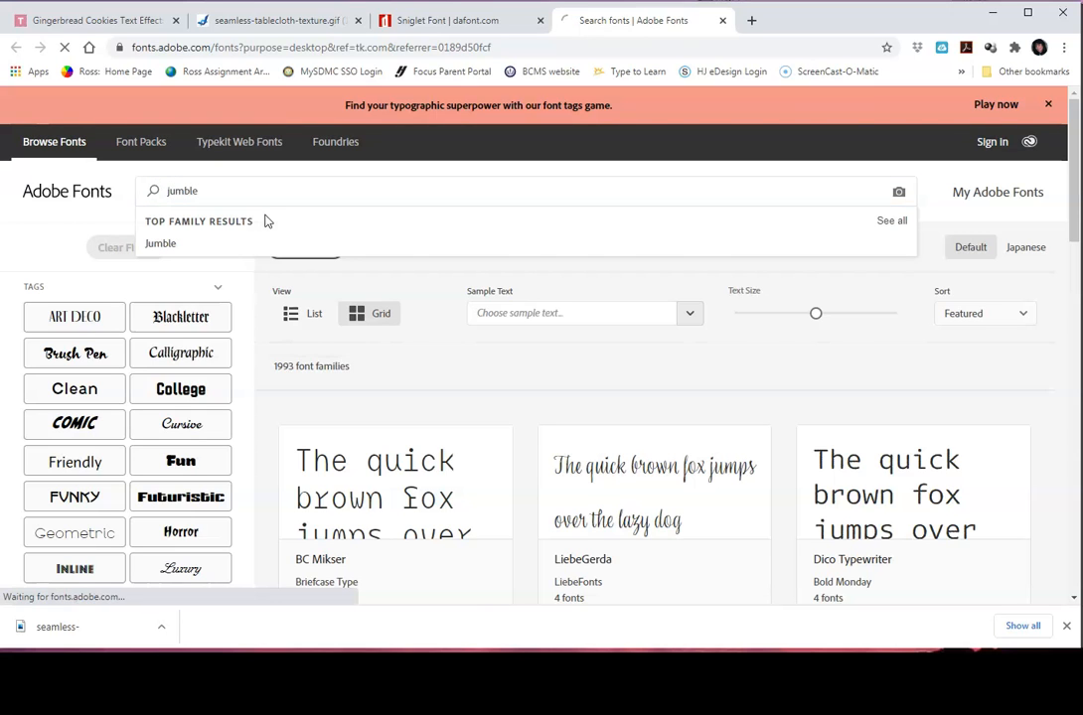
pyautogui.press('Return')
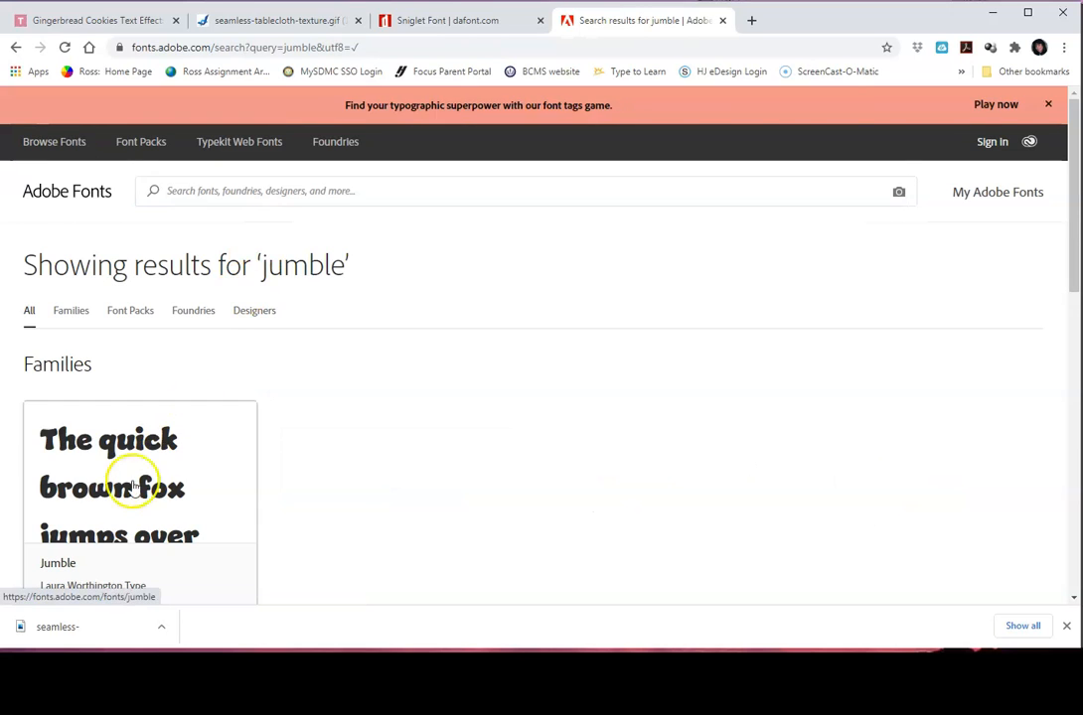
pyautogui.click(169, 447)
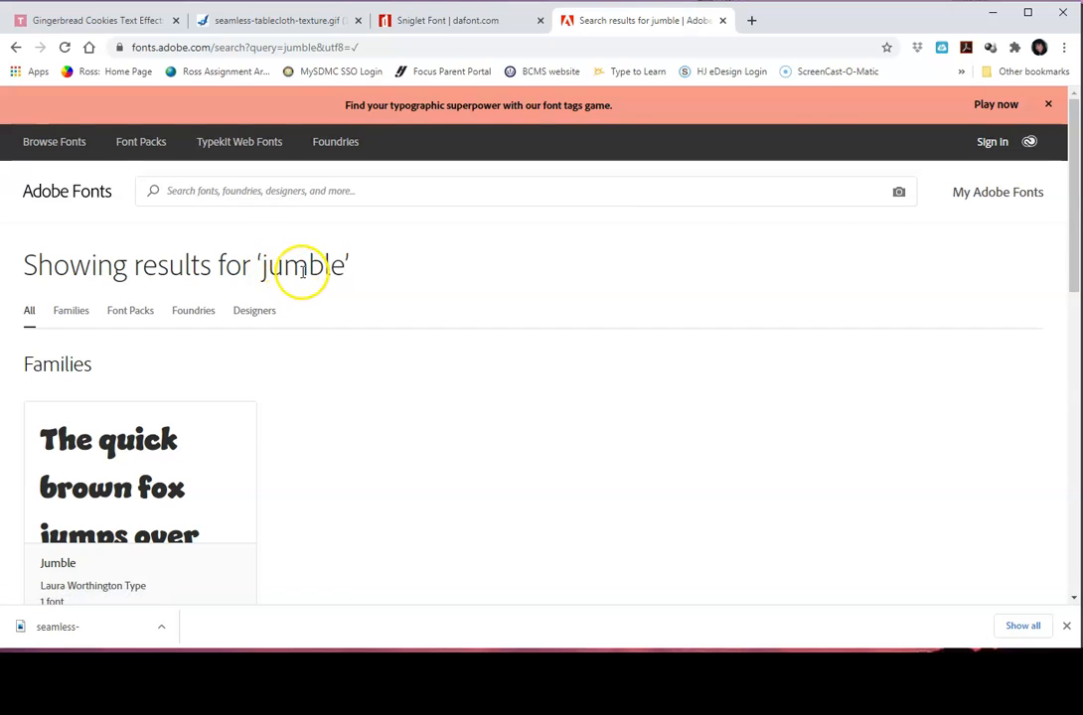
pyautogui.click(146, 459)
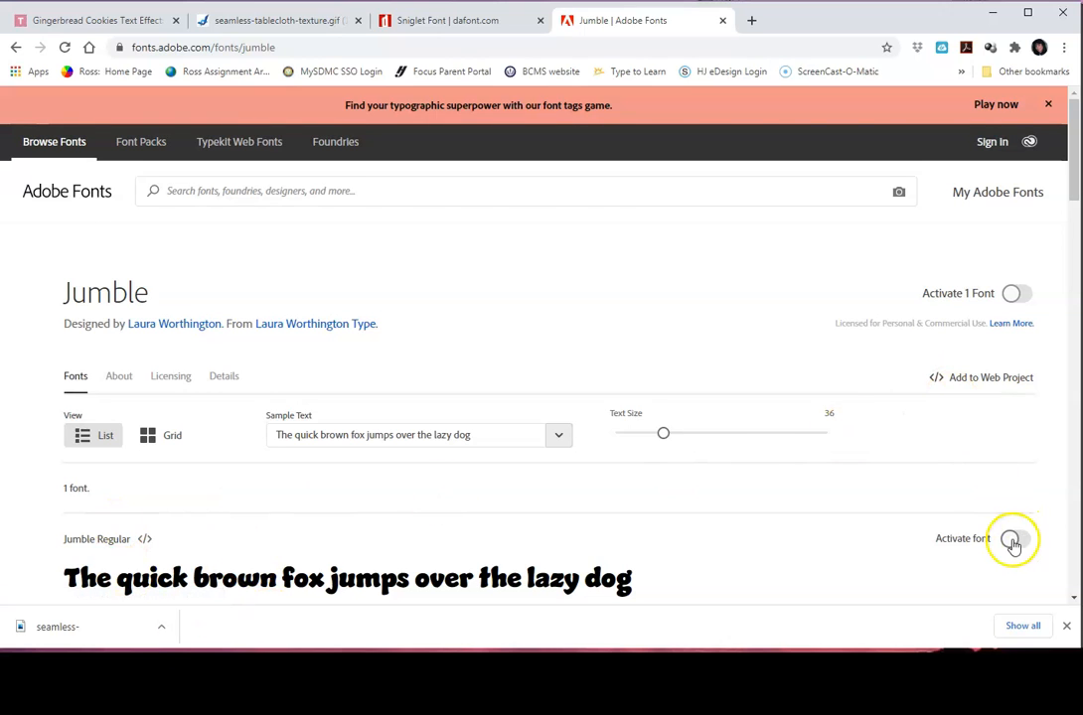
# Activate the Jumble Regular font, signing in with the account's e-mail and saved password, and dismiss the activation notice.
pyautogui.scroll(-3, 726, 550)
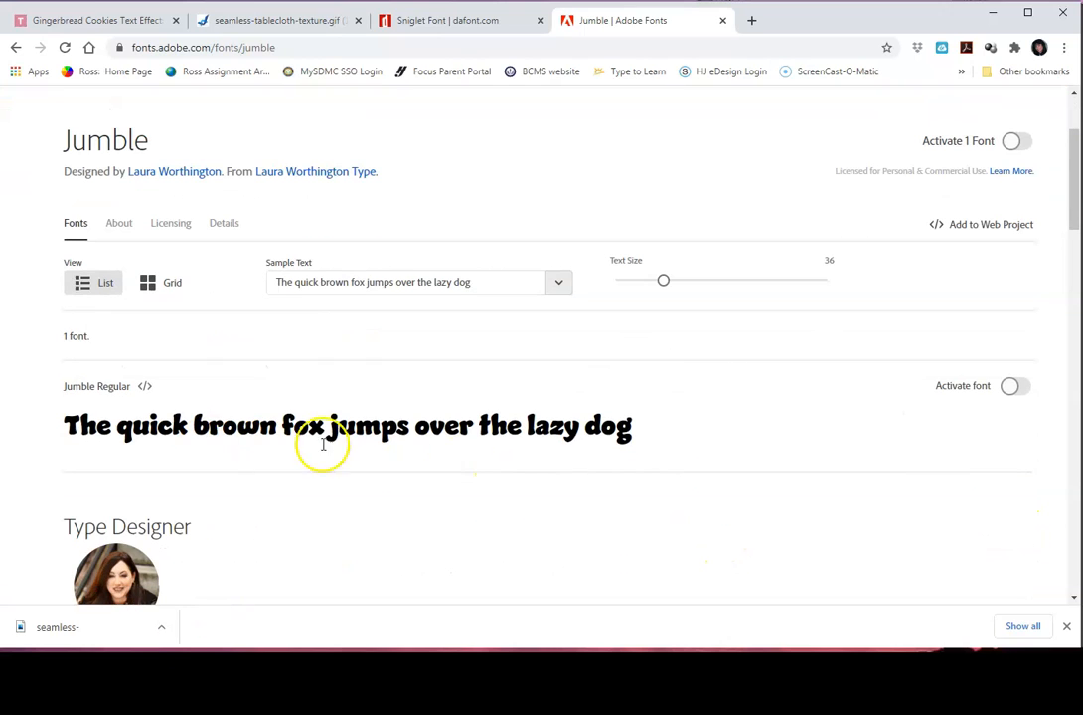
pyautogui.click(1013, 388)
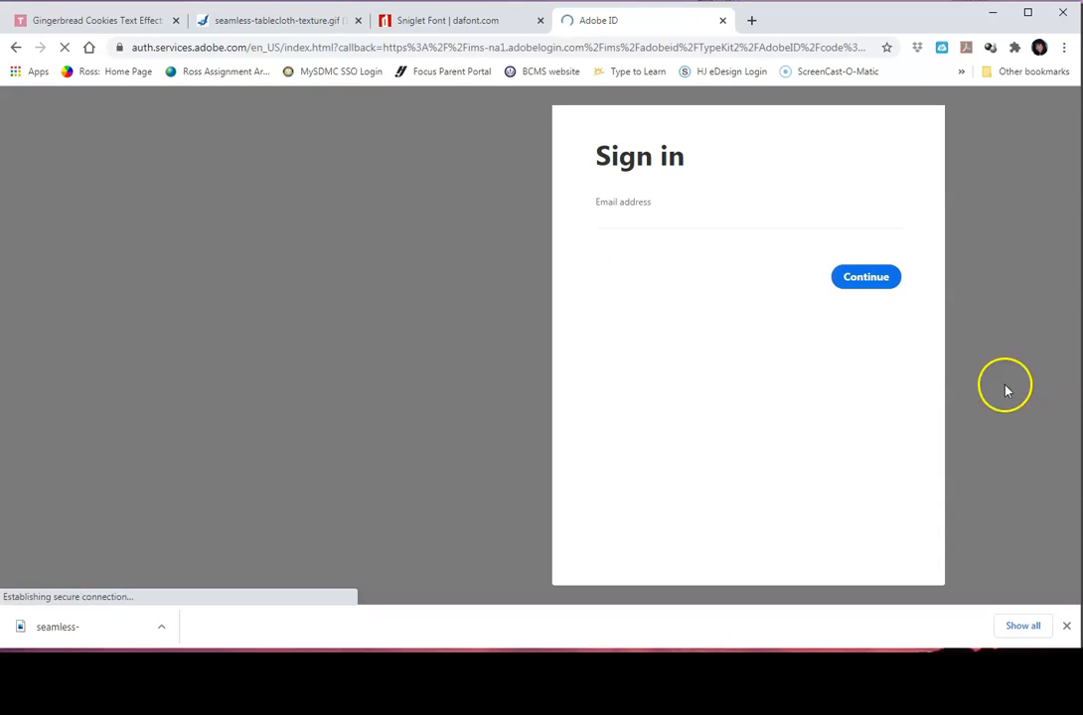
pyautogui.click(870, 304)
pyautogui.click(865, 343)
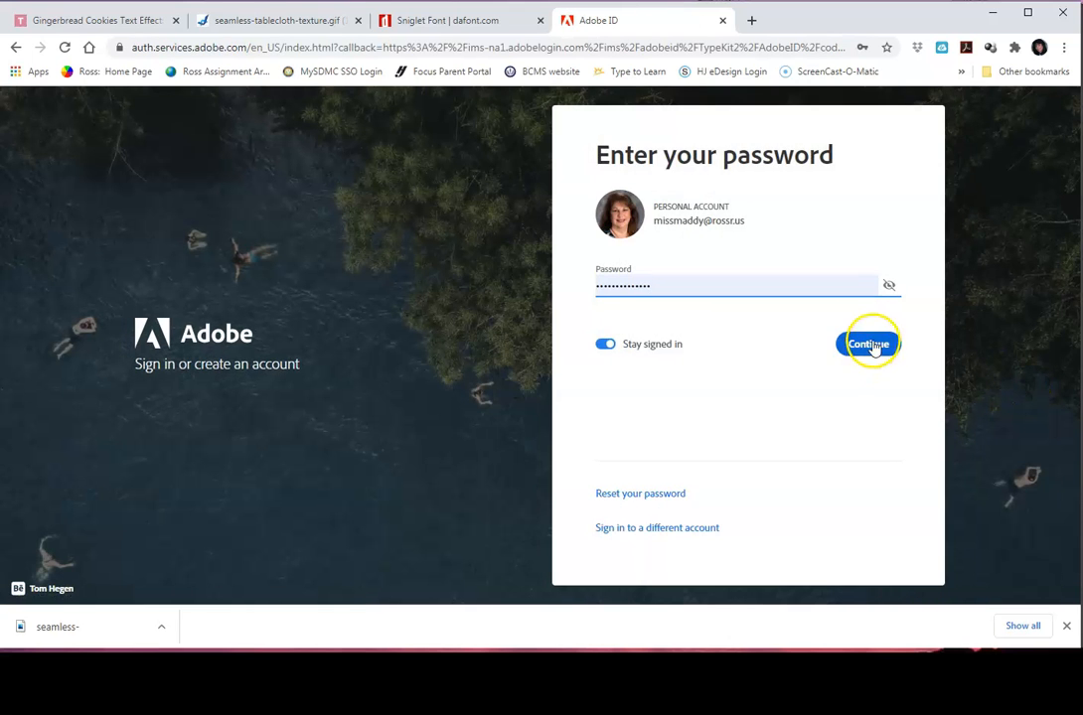
pyautogui.click(864, 527)
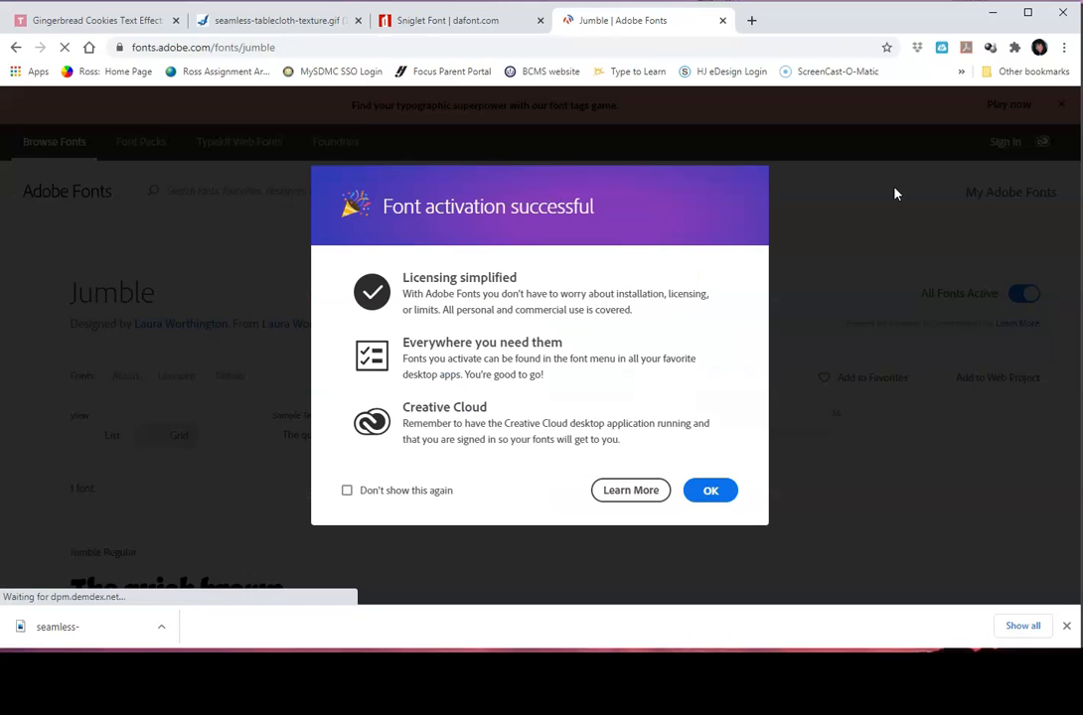
pyautogui.click(708, 493)
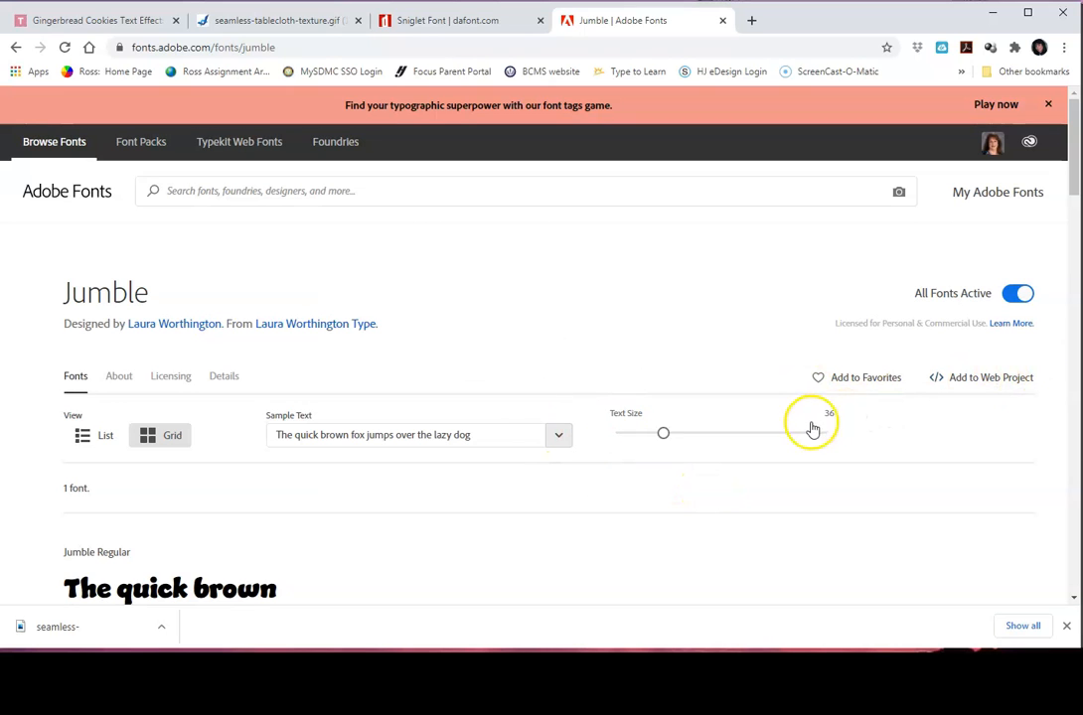
pyautogui.click(1039, 299)
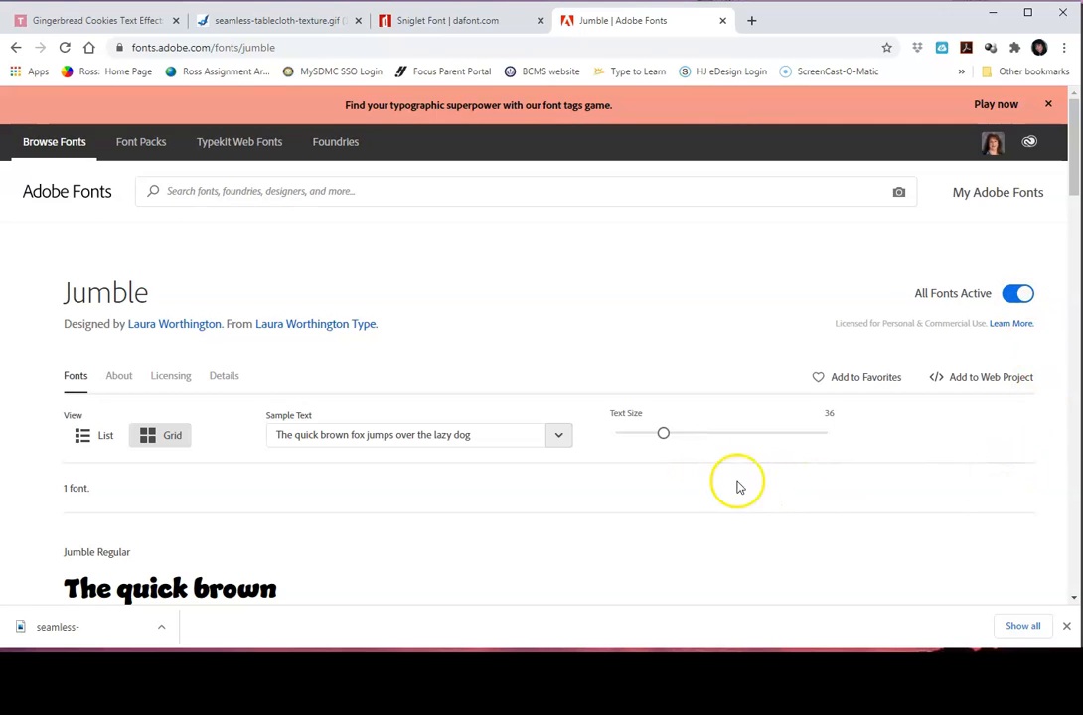
pyautogui.scroll(-3, 820, 526)
pyautogui.scroll(3, 821, 531)
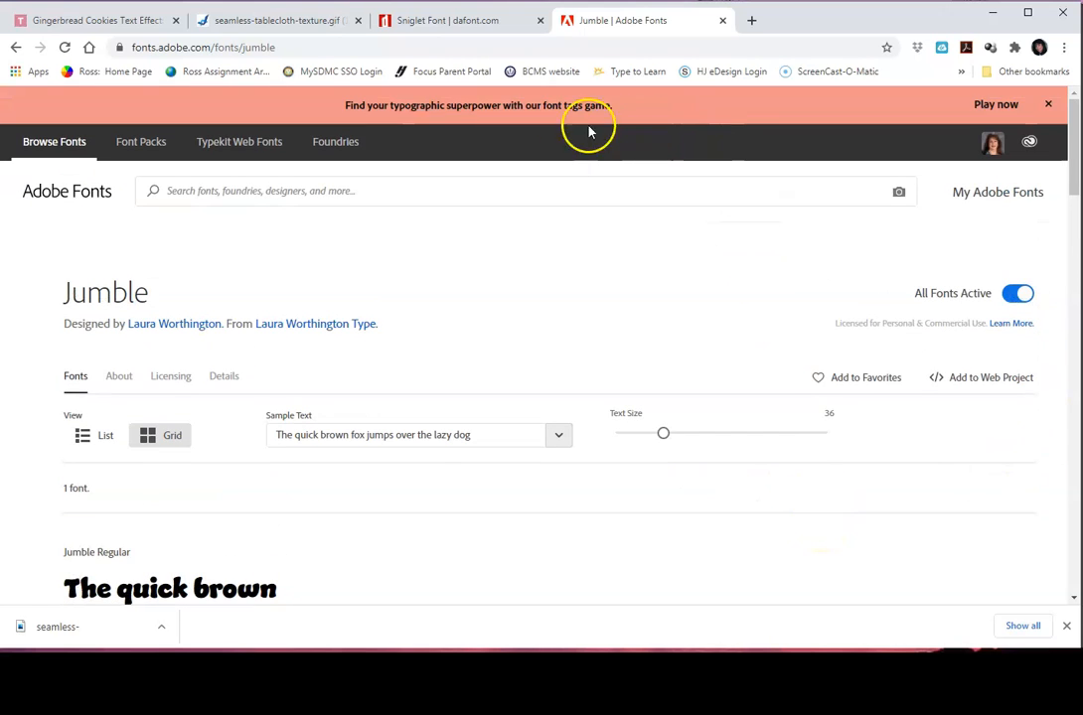
# Switch back to Photoshop and search the type font list for "jum" to find Jumble.
pyautogui.hotkey('alt', 'Tab')
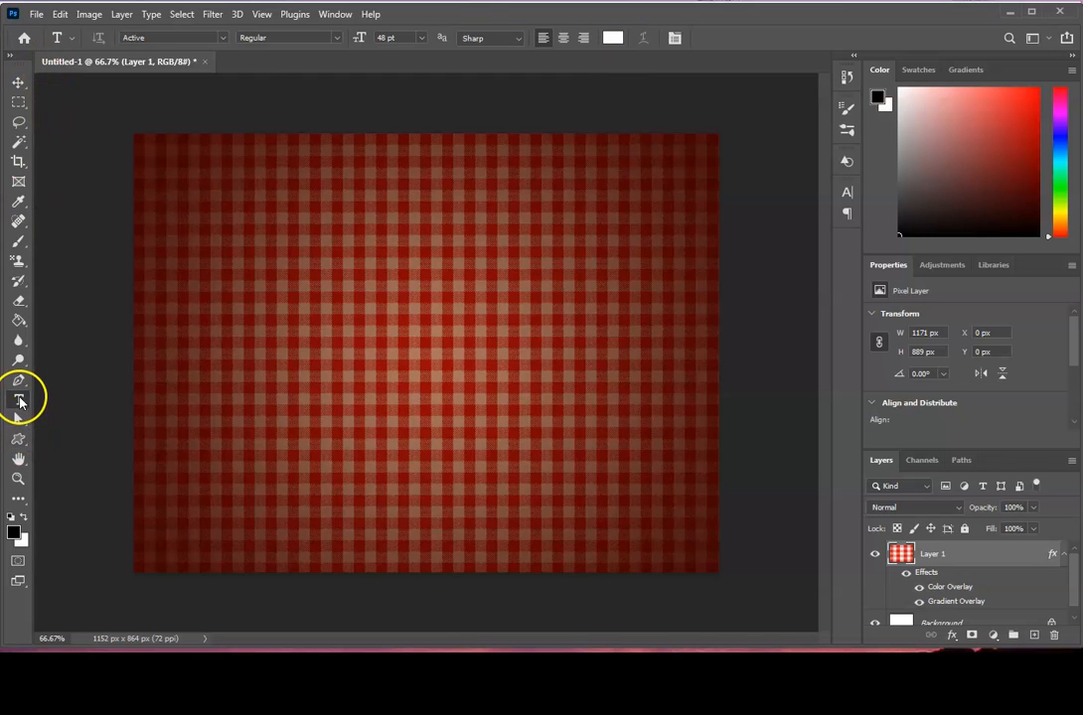
pyautogui.click(149, 37)
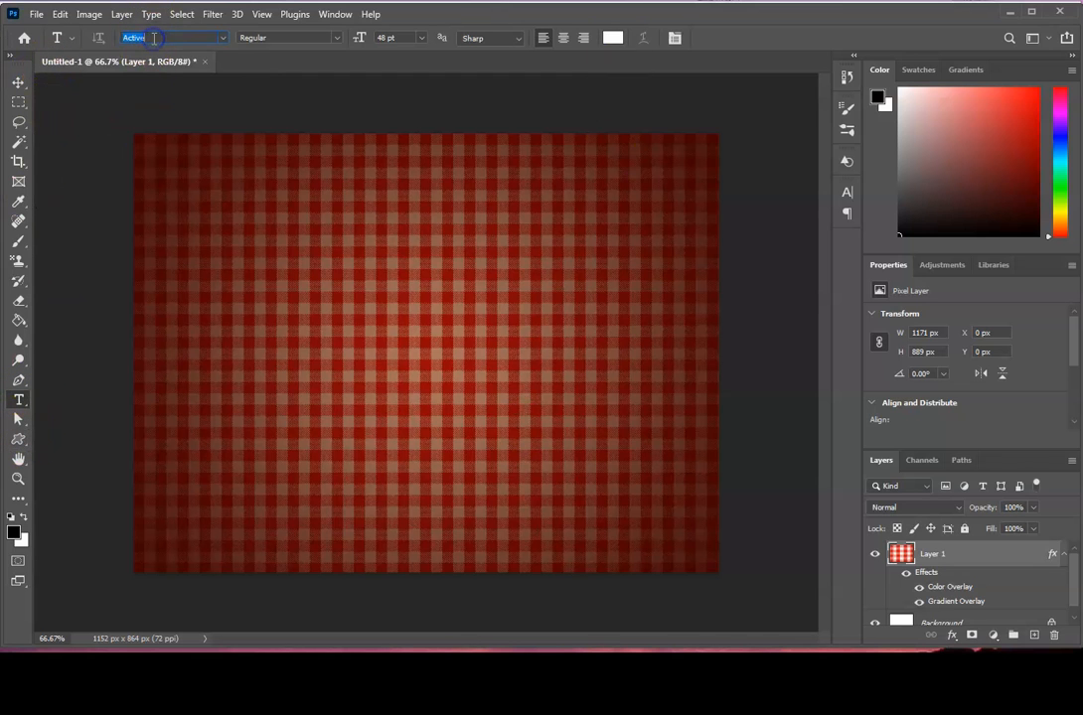
pyautogui.click(224, 39)
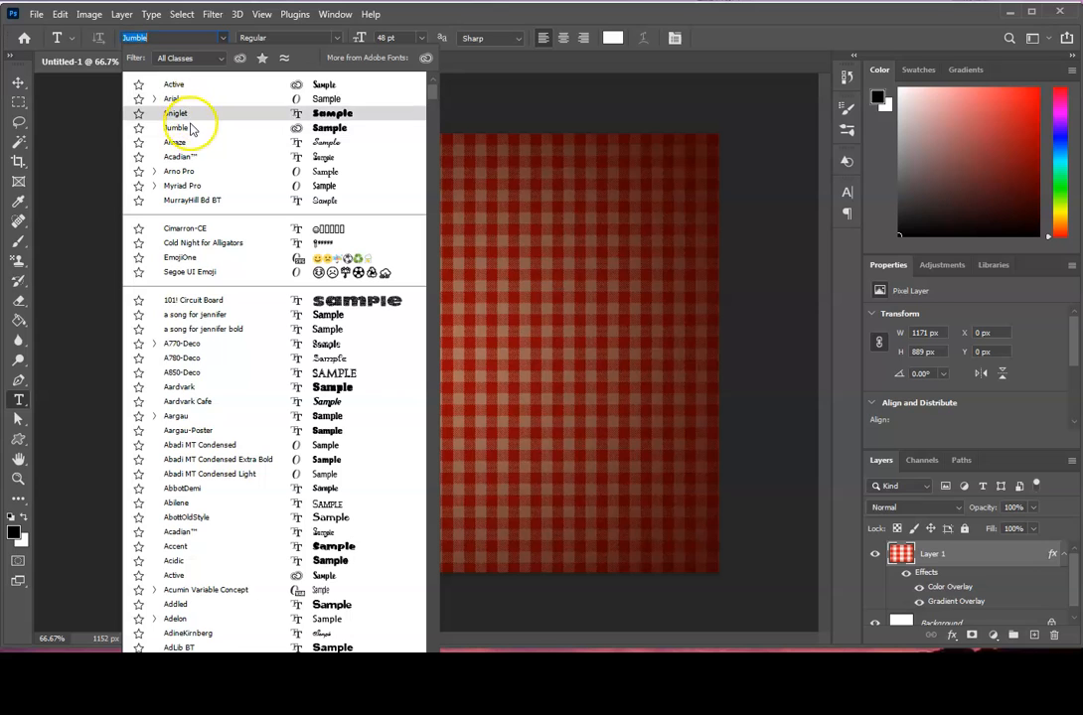
pyautogui.click(168, 38)
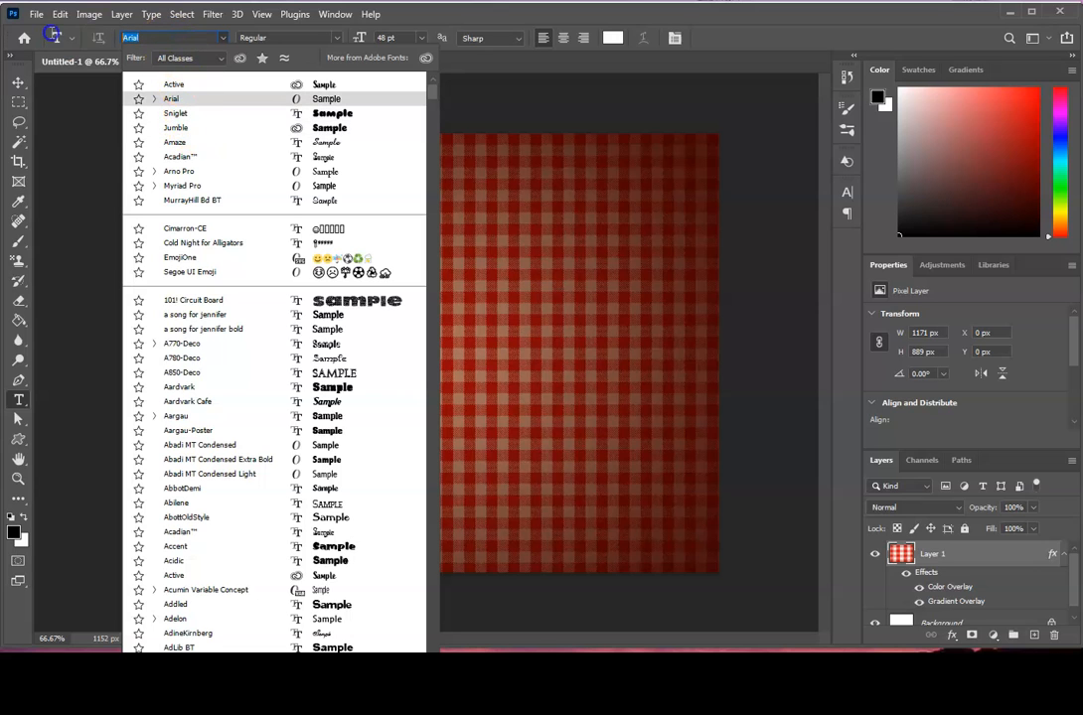
pyautogui.write('jum')
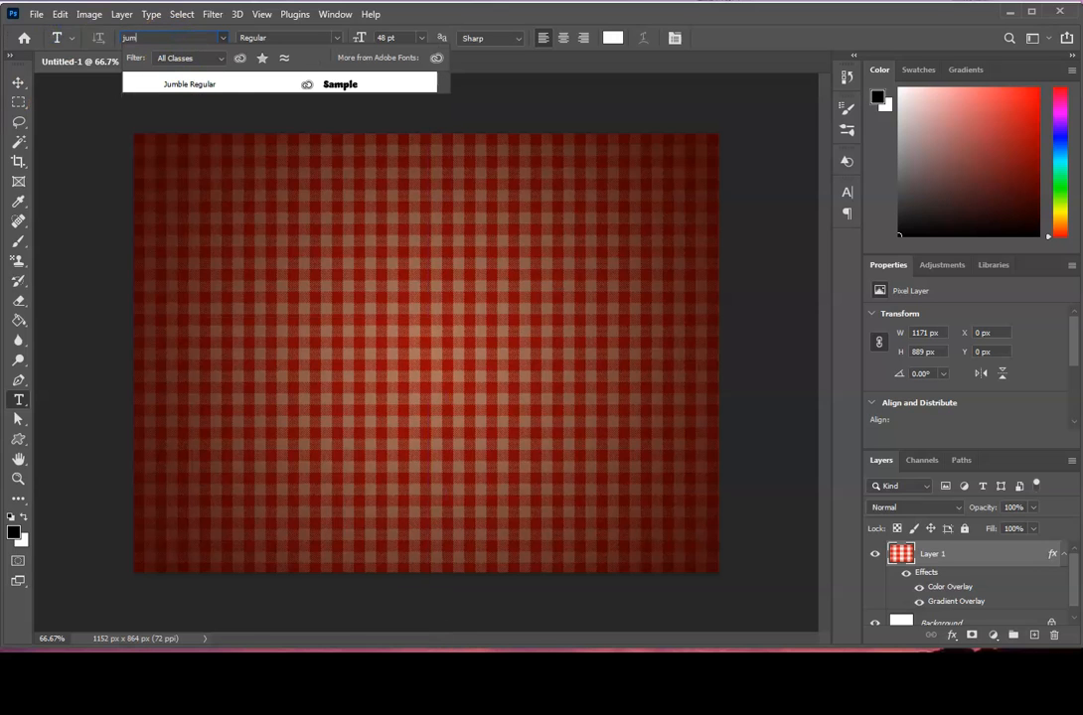
# Search the fonts for "sni" instead and set the type font to Sniglet Regular.
pyautogui.press('BackSpace')
pyautogui.press('BackSpace')
pyautogui.press('BackSpace')
pyautogui.write('sni')
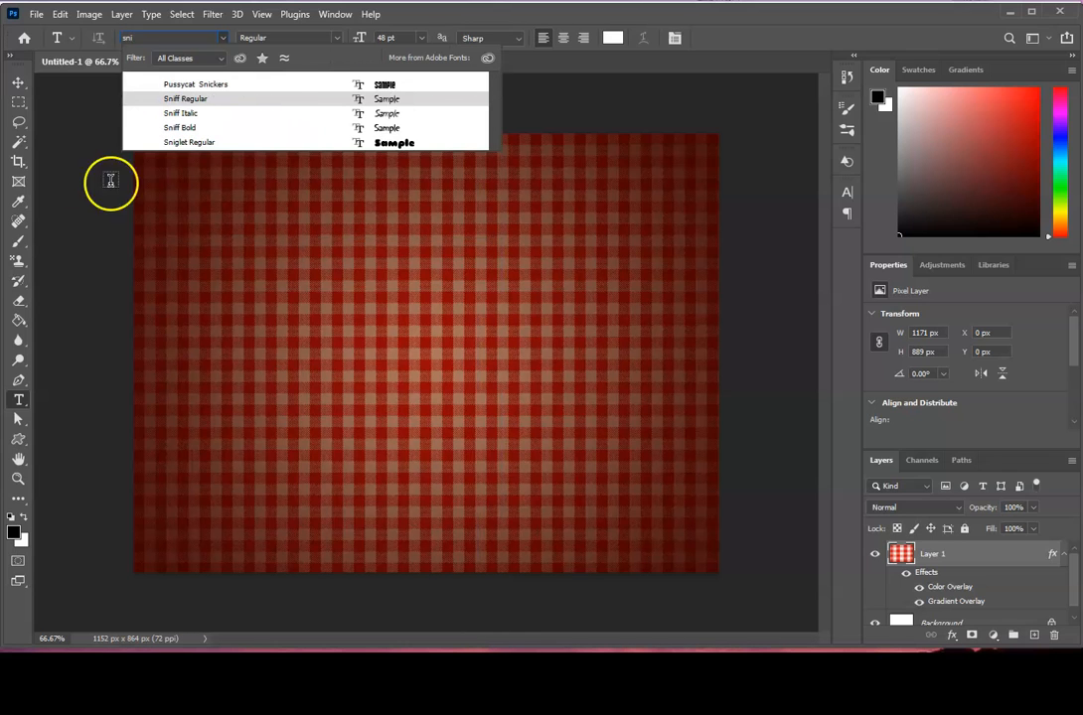
pyautogui.click(186, 145)
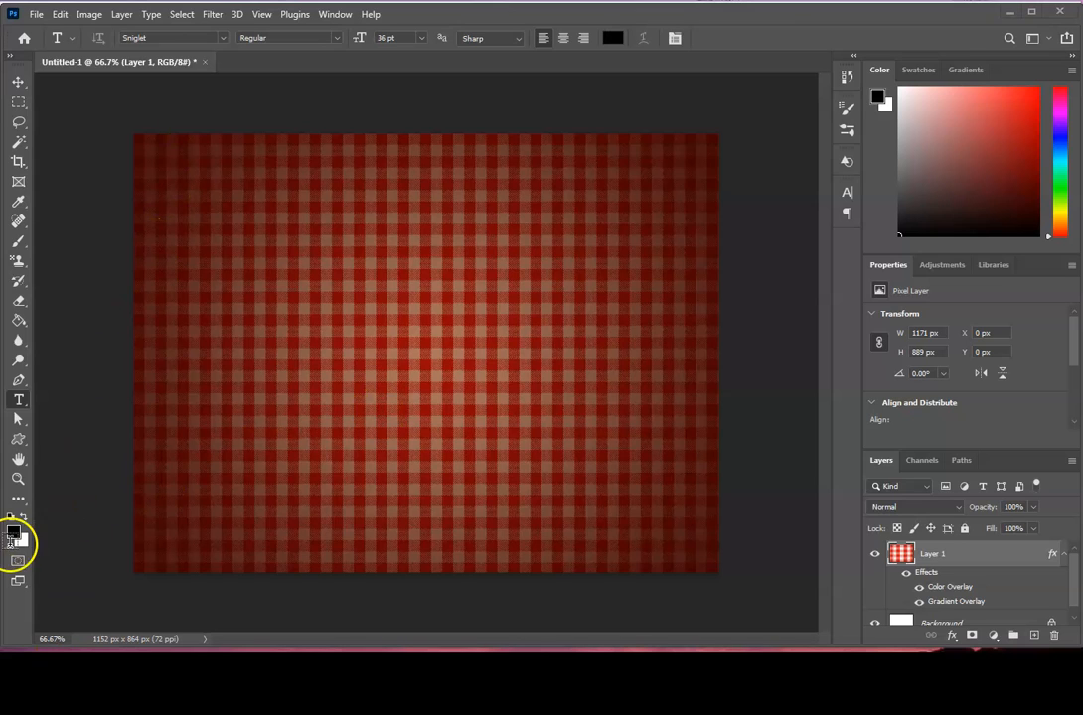
# Set the foreground color to #9a6c40.
pyautogui.click(16, 535)
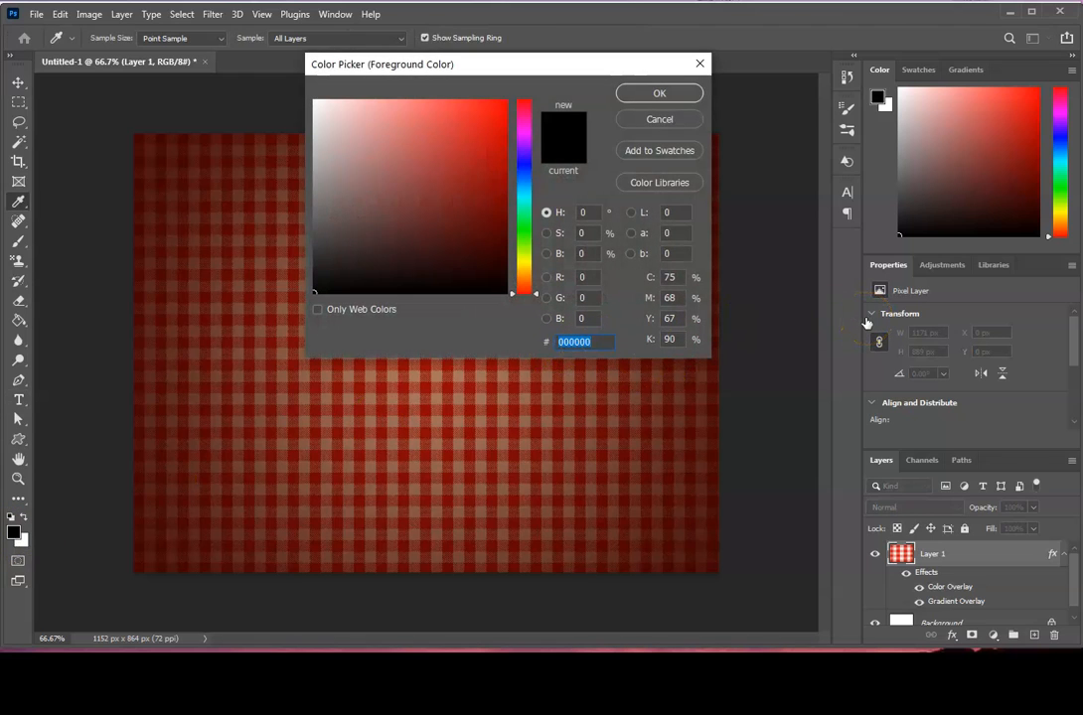
pyautogui.write('9a6')
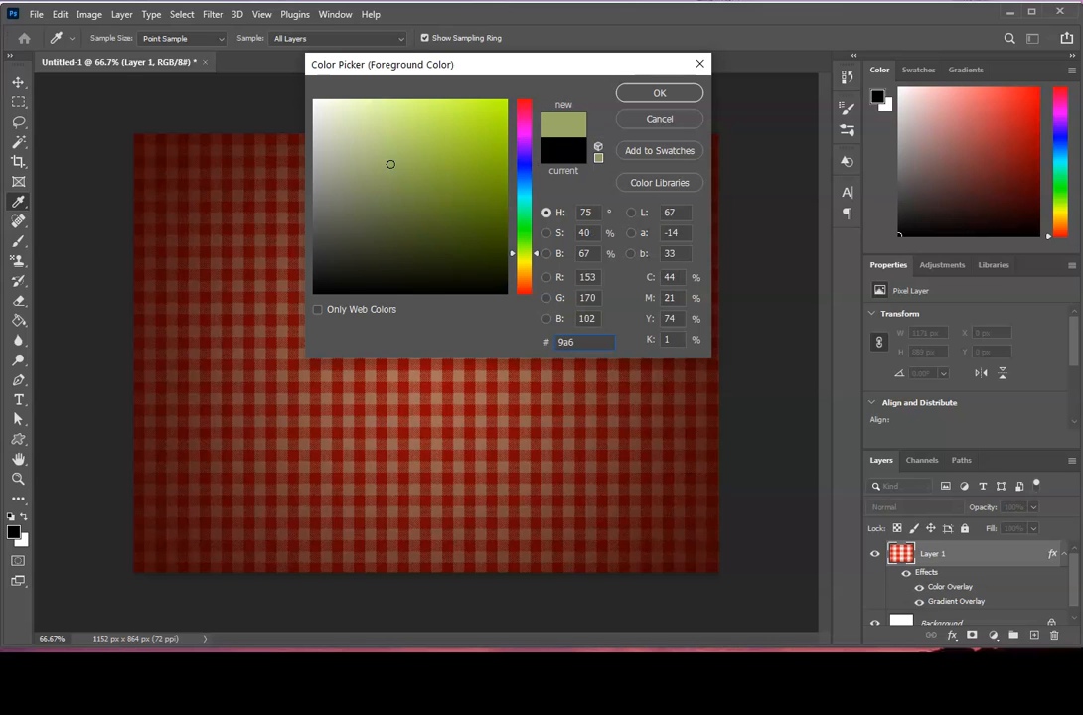
pyautogui.write('c40')
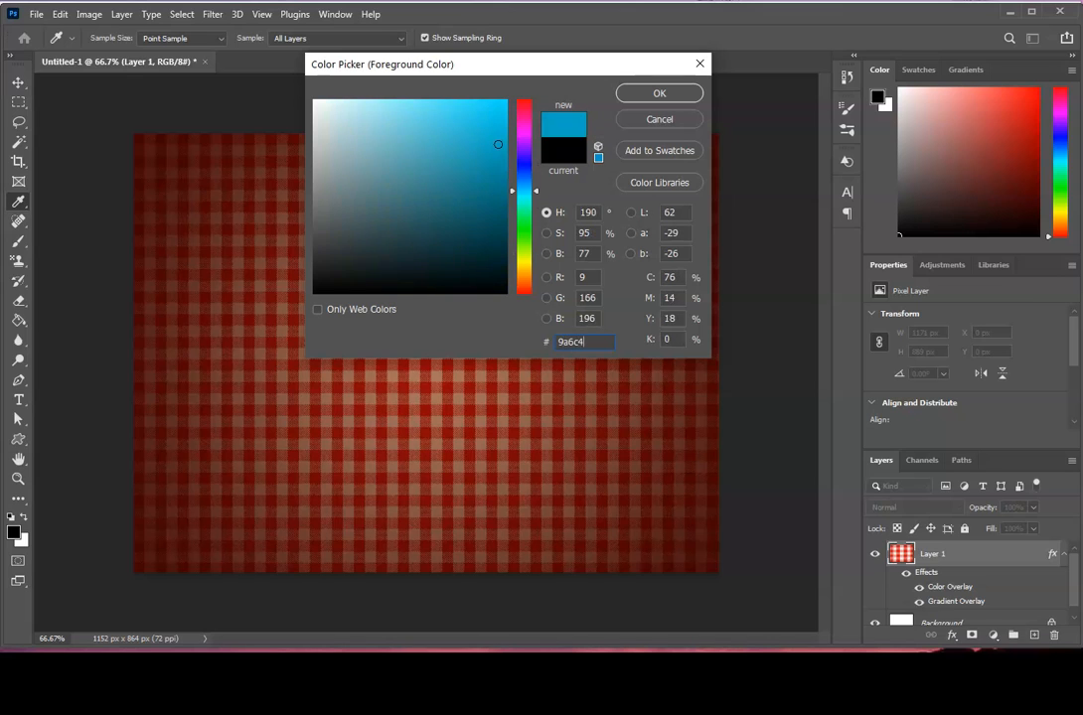
pyautogui.click(663, 93)
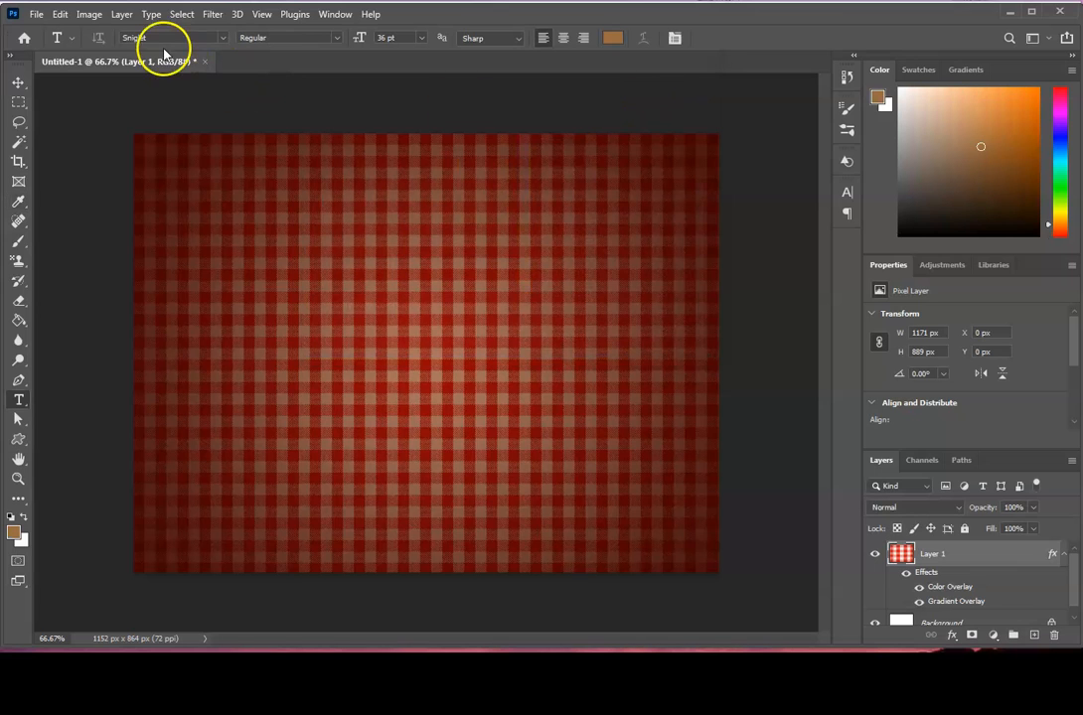
# Set the font size to 273 pt and add the text "COOKIES" starting near the tablecloth's left side.
pyautogui.click(386, 37)
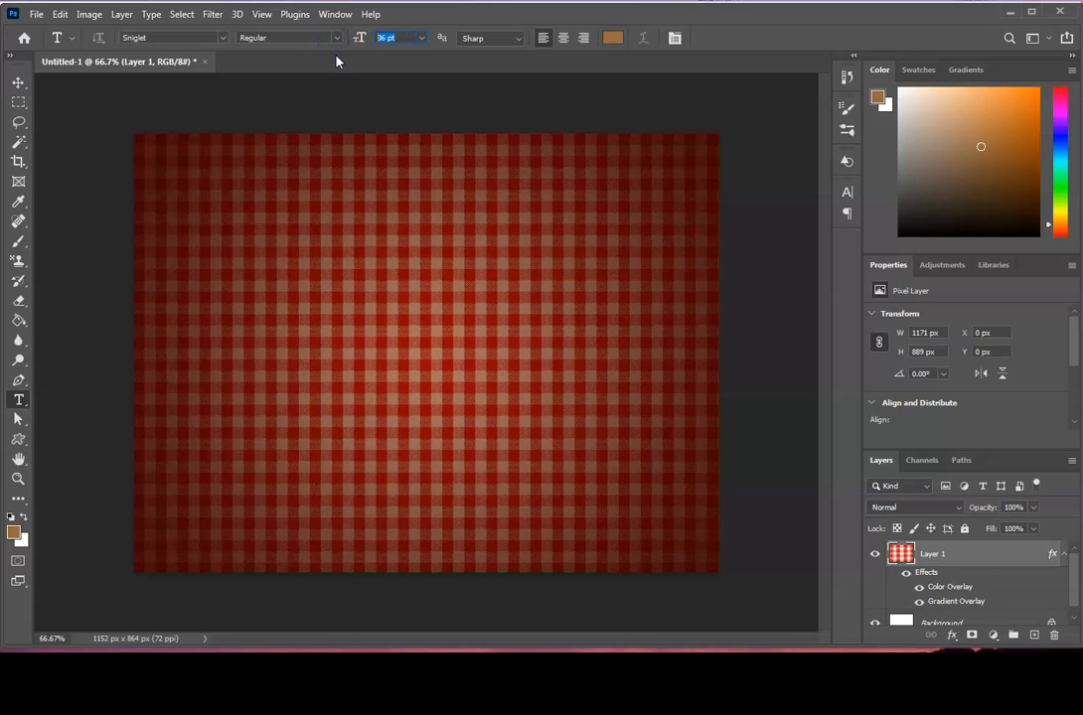
pyautogui.write('27')
pyautogui.click(175, 350)
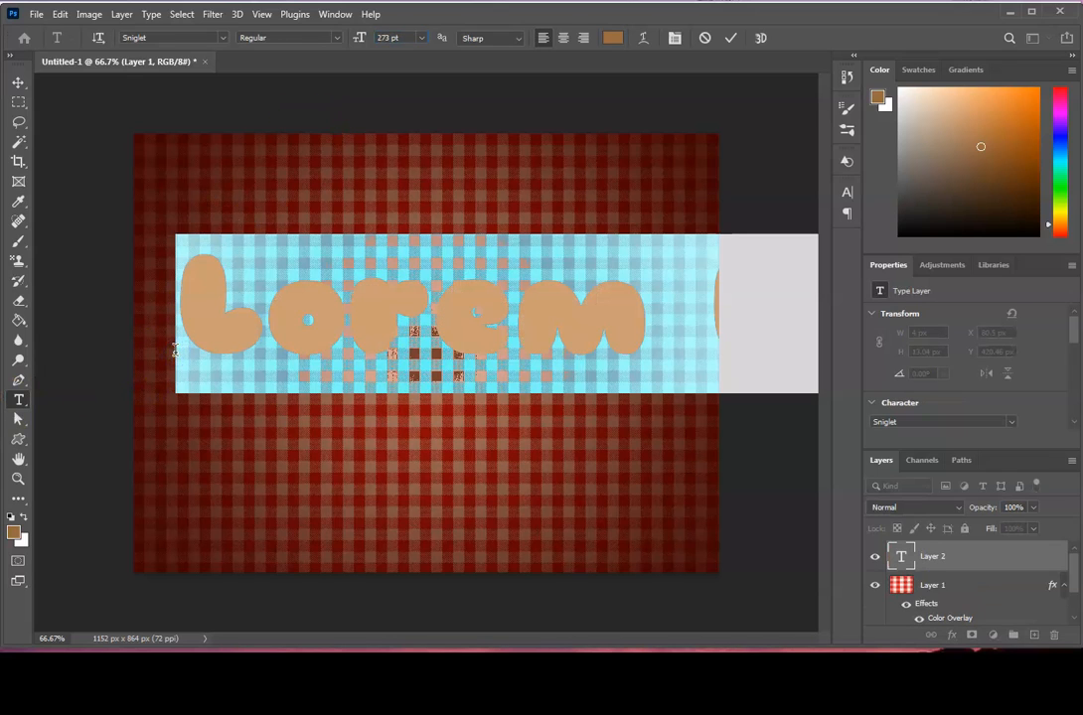
pyautogui.write('COOKIE')
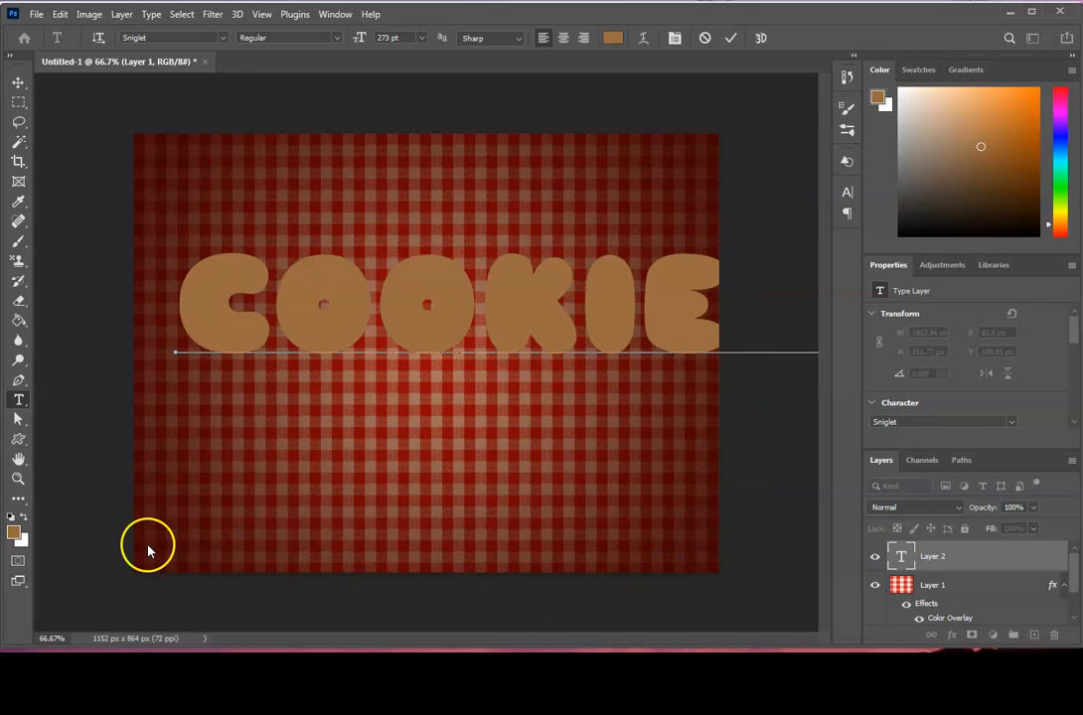
# Break the text before "ES" so it continues on a second line, and commit the text.
pyautogui.click(648, 321)
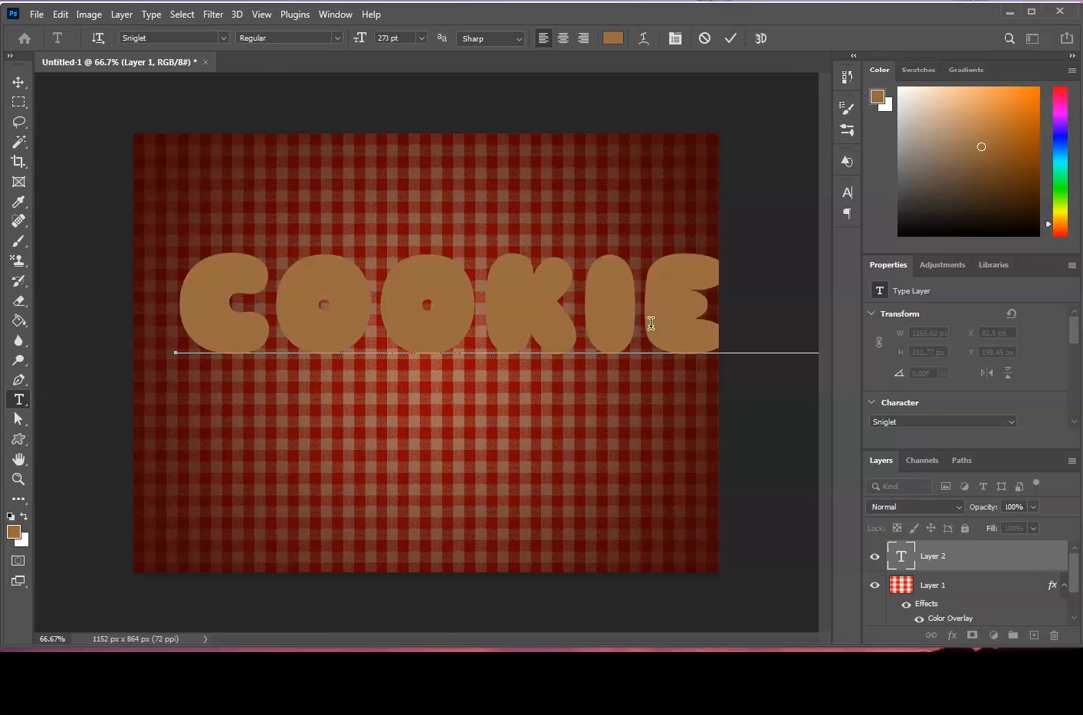
pyautogui.press('Return')
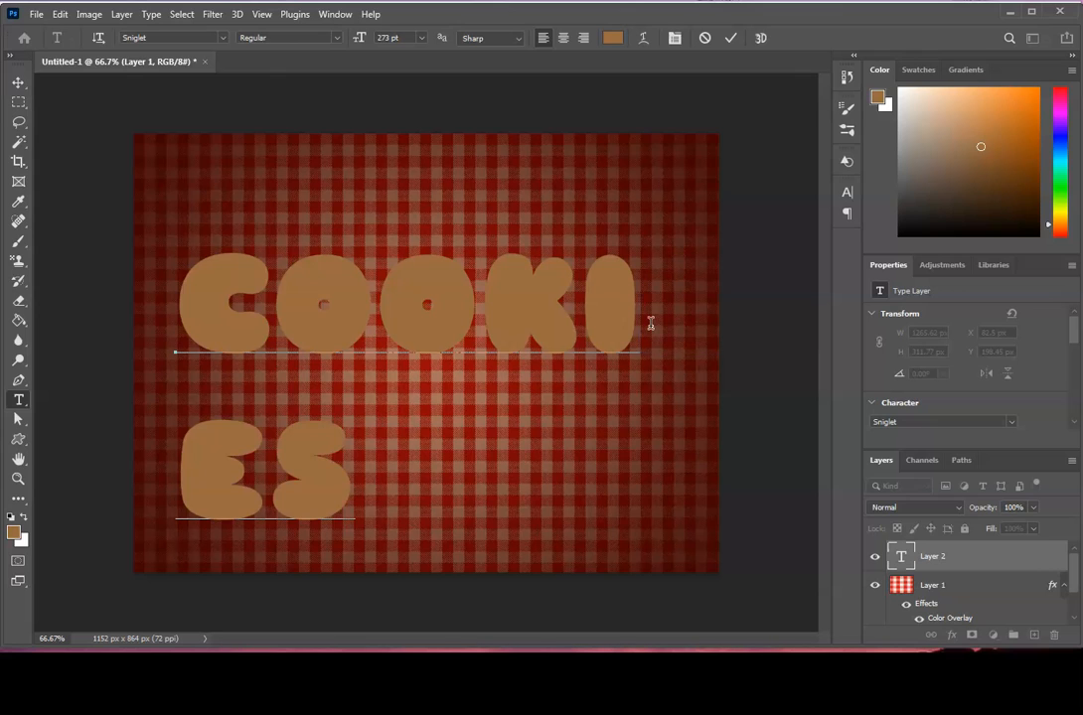
pyautogui.click(729, 42)
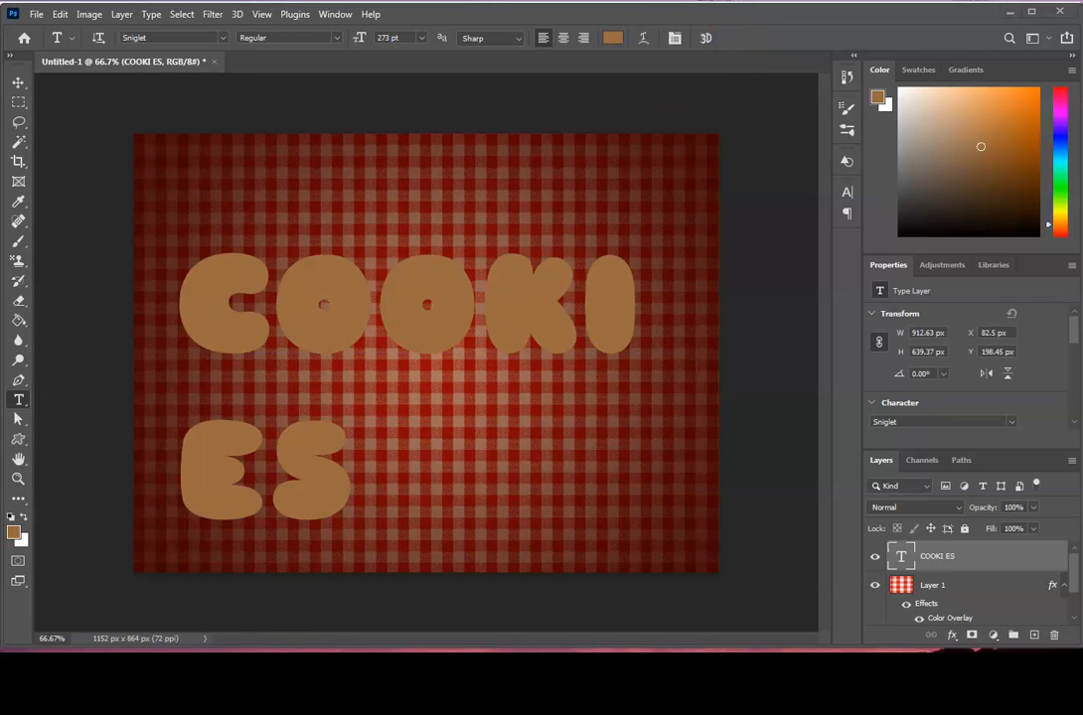
# View the finished cookies example on the tutorial page, and move the text up and right to about X 120.5 px, Y 117.5 px.
pyautogui.click(378, 667)
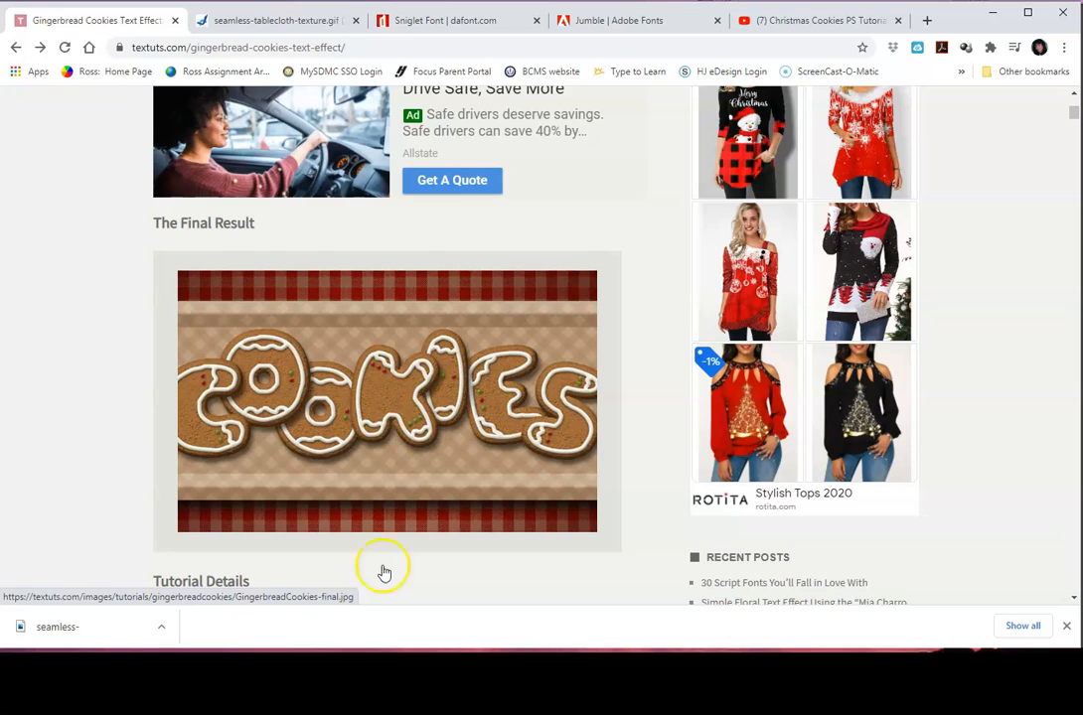
pyautogui.click(385, 667)
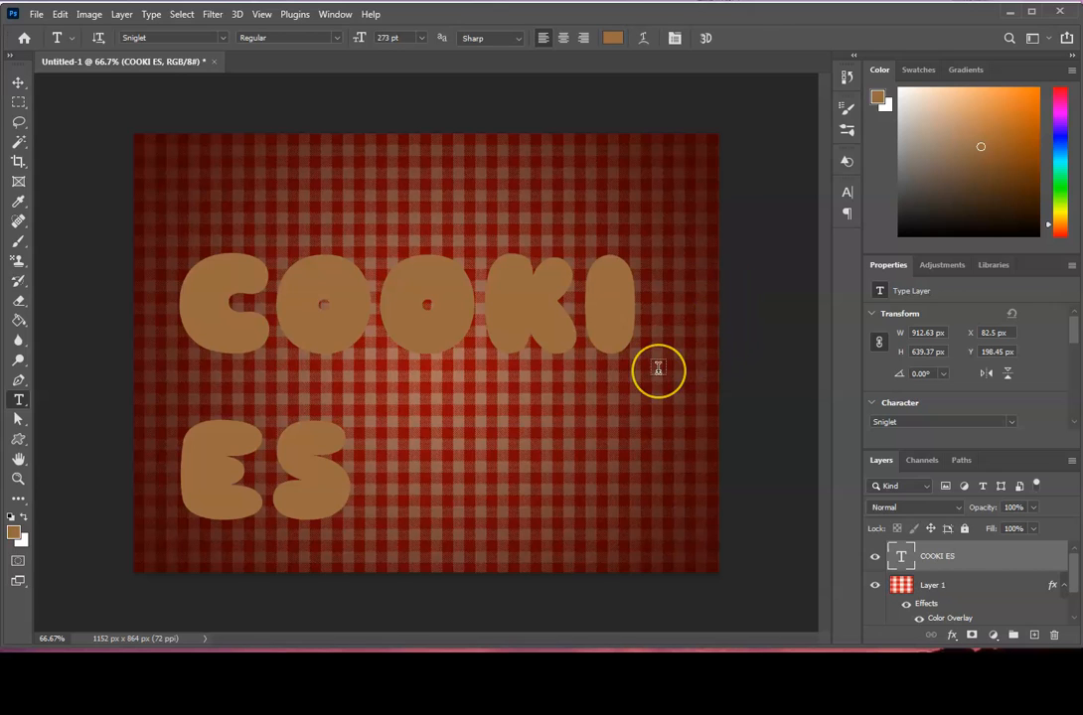
pyautogui.click(18, 82)
pyautogui.moveTo(357, 335); pyautogui.dragTo(373, 281)
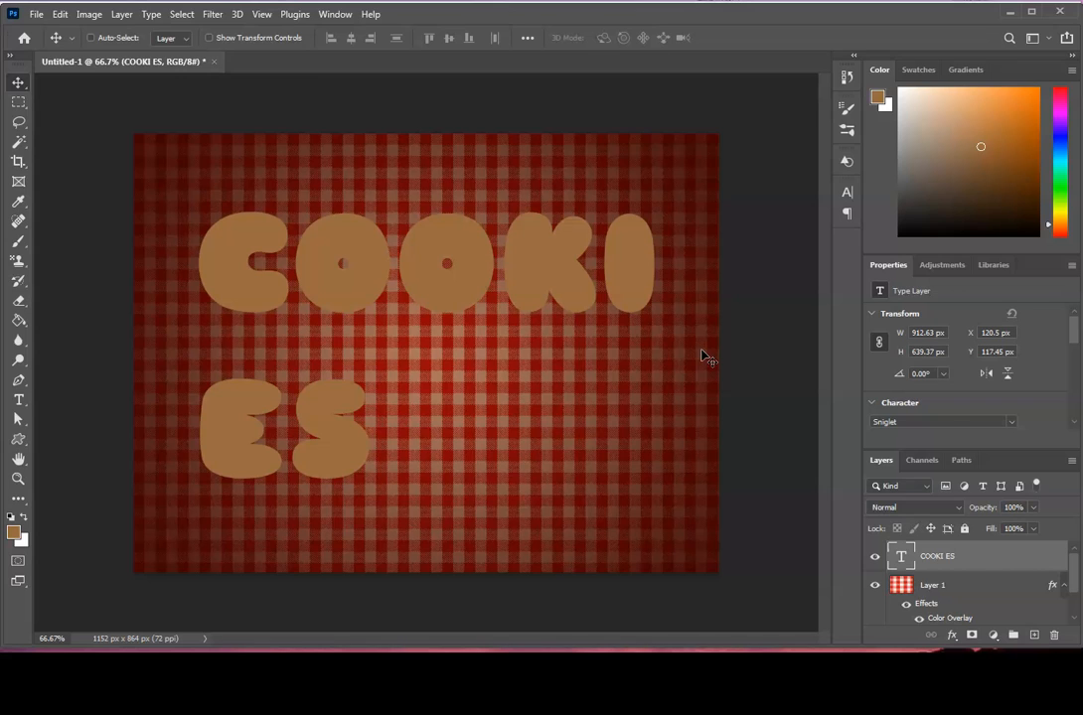
pyautogui.click(688, 319)
# Show the pattern library at a smaller size and load the Legacy Patterns and More set into it.
pyautogui.click(335, 15)
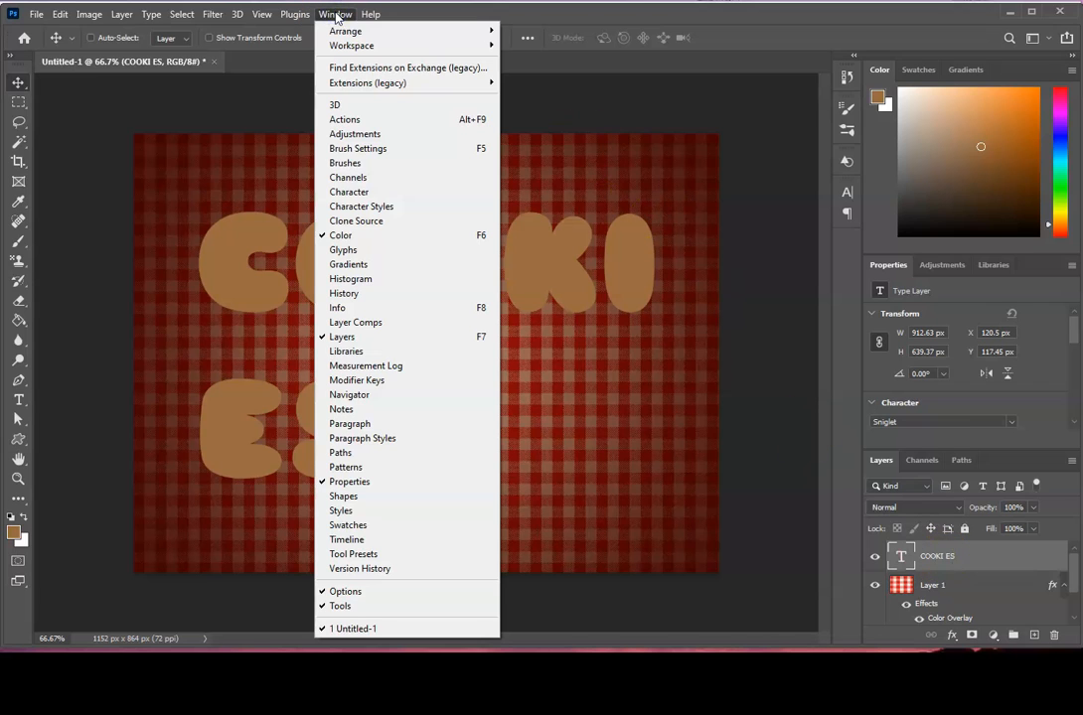
pyautogui.click(365, 468)
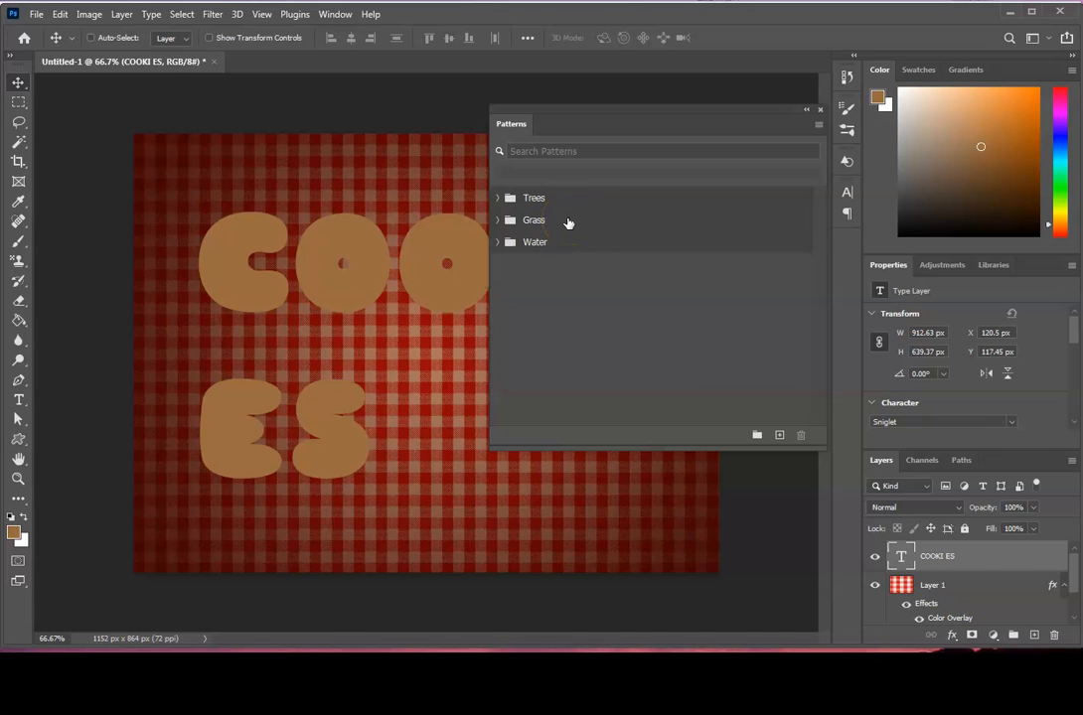
pyautogui.moveTo(492, 448); pyautogui.dragTo(590, 418)
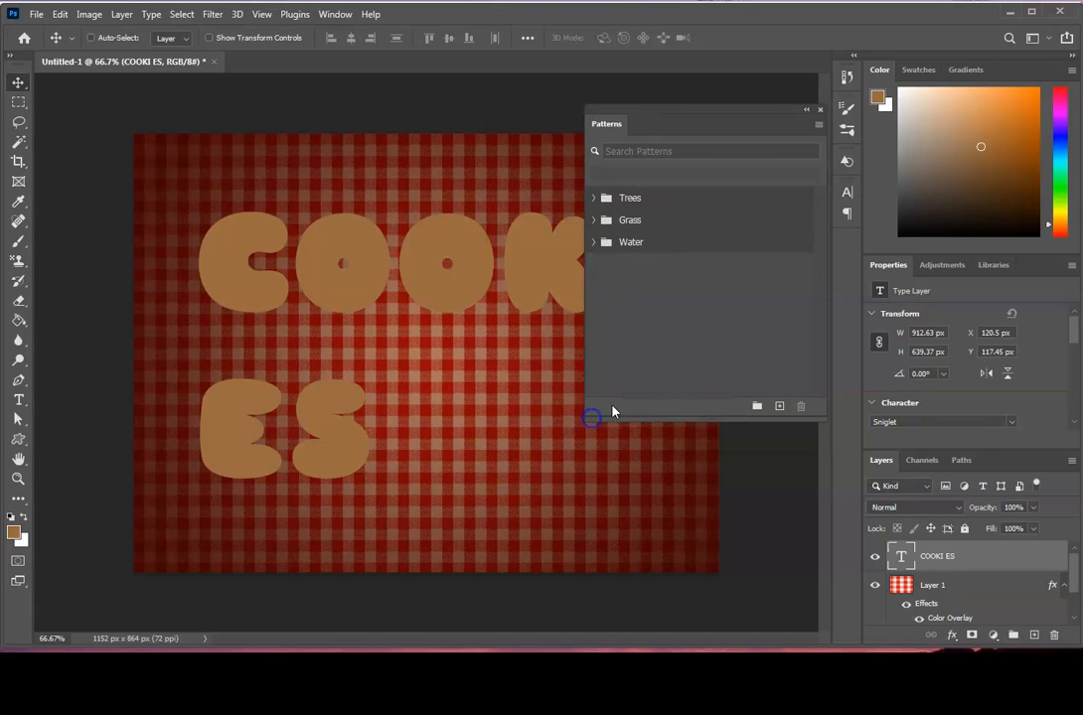
pyautogui.click(819, 125)
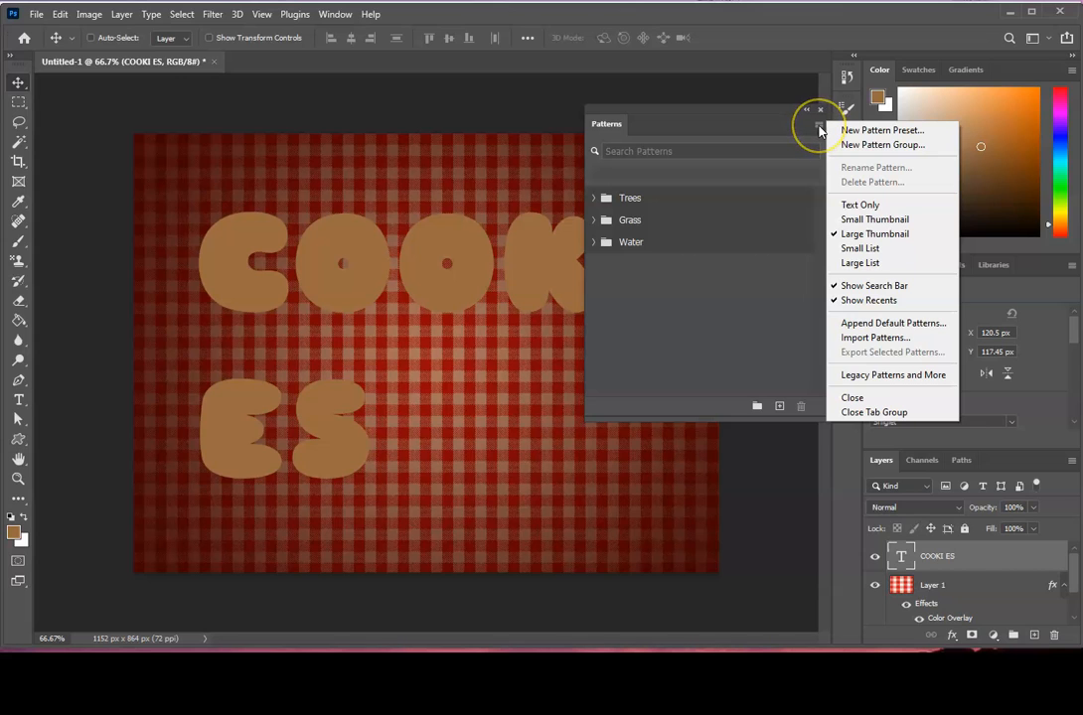
pyautogui.click(892, 381)
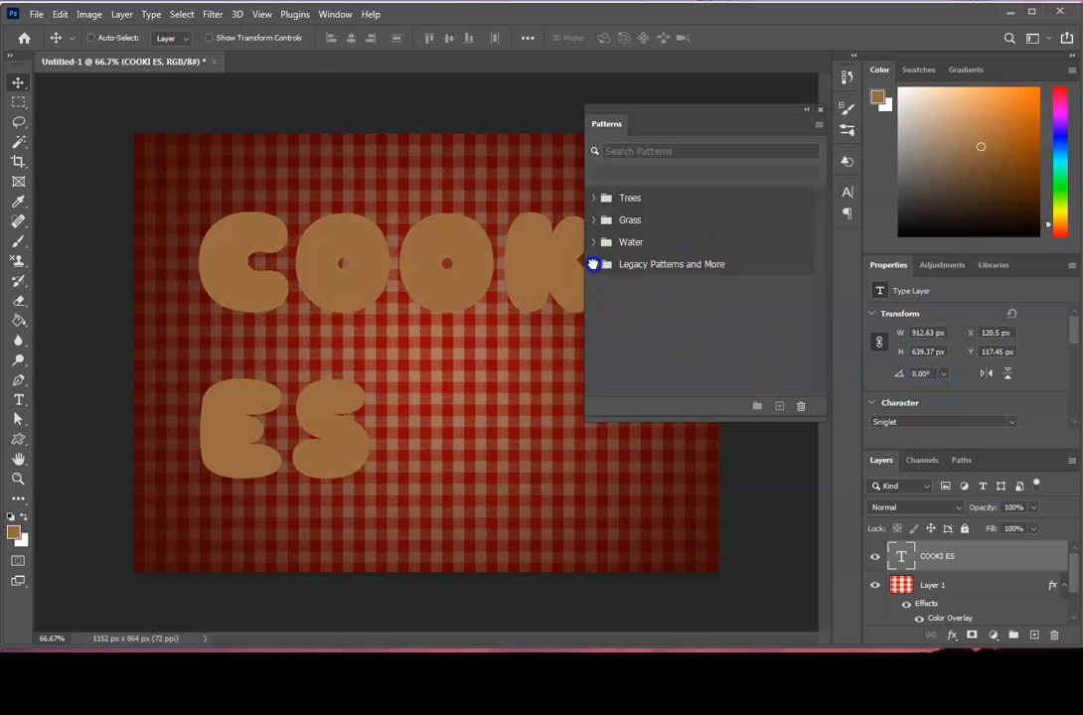
# Look through the Legacy Patterns and More folders, collapse the Legacy Patterns subfolder, and close the pattern library.
pyautogui.click(594, 264)
pyautogui.click(614, 308)
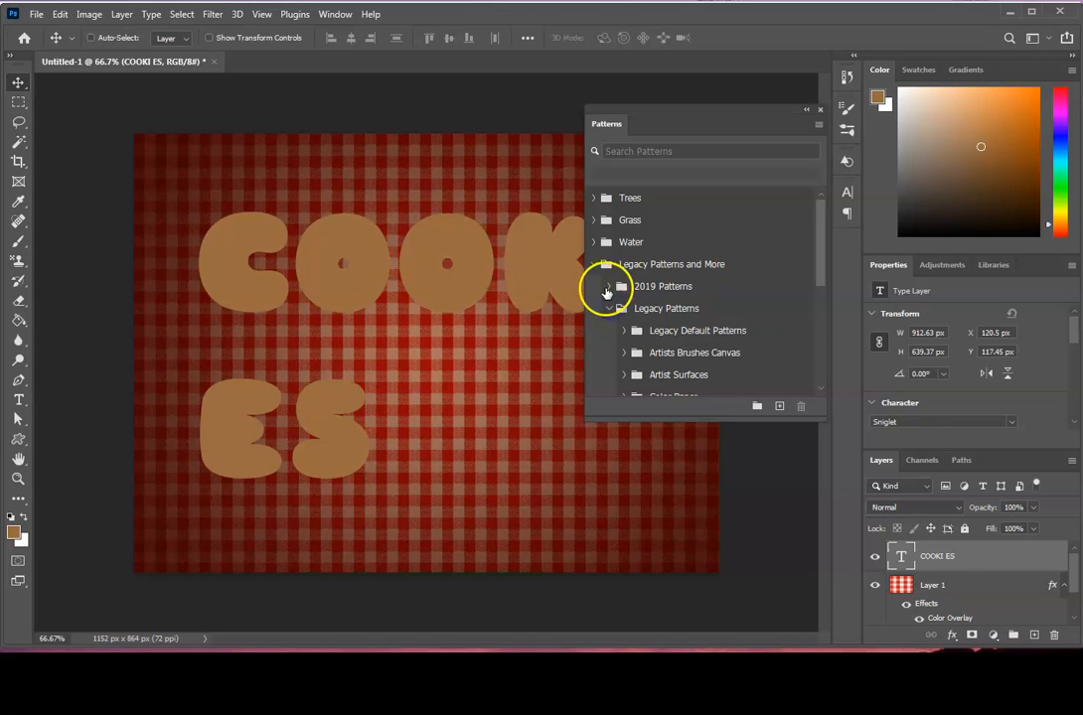
pyautogui.doubleClick(941, 556)
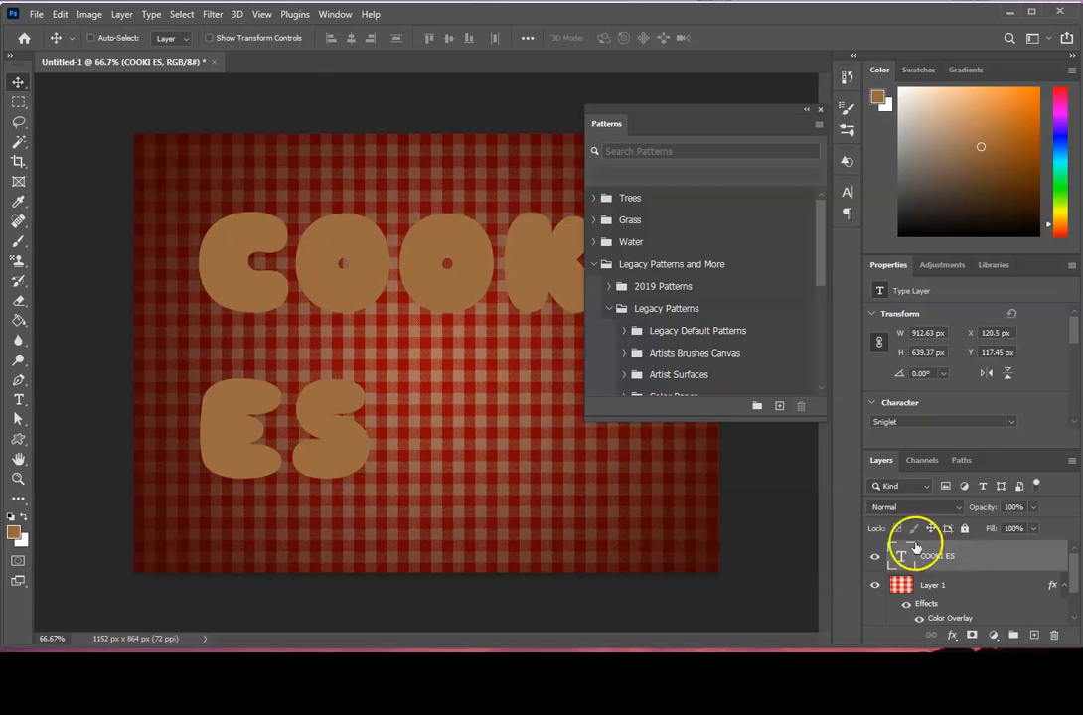
pyautogui.click(609, 308)
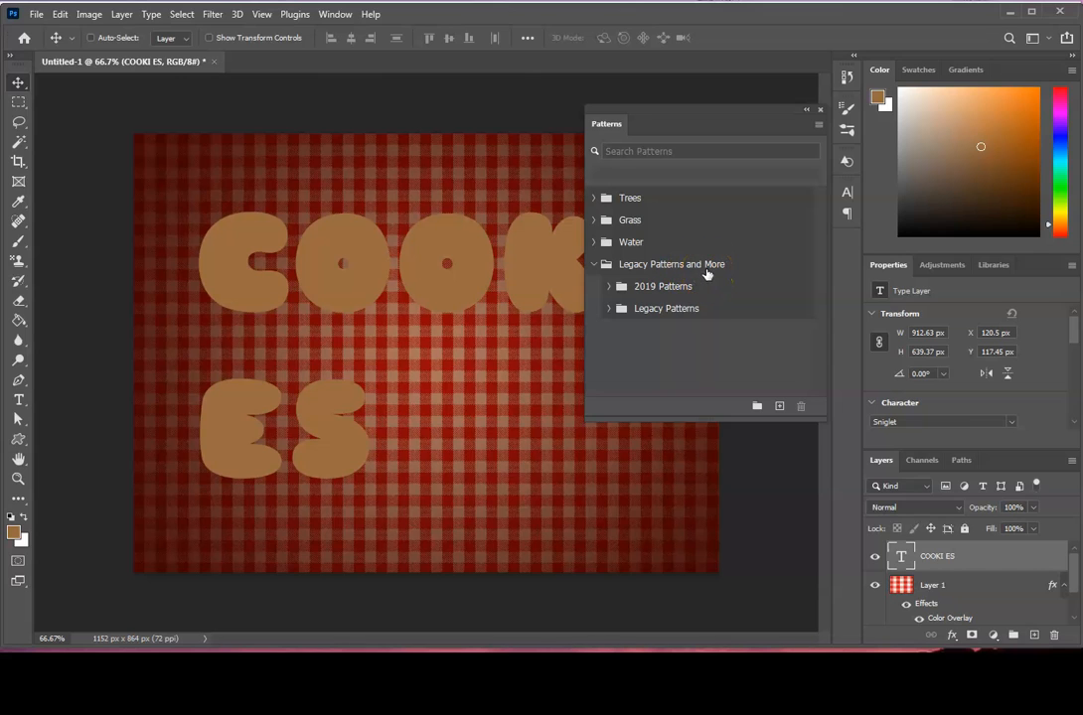
pyautogui.click(609, 126)
pyautogui.click(820, 113)
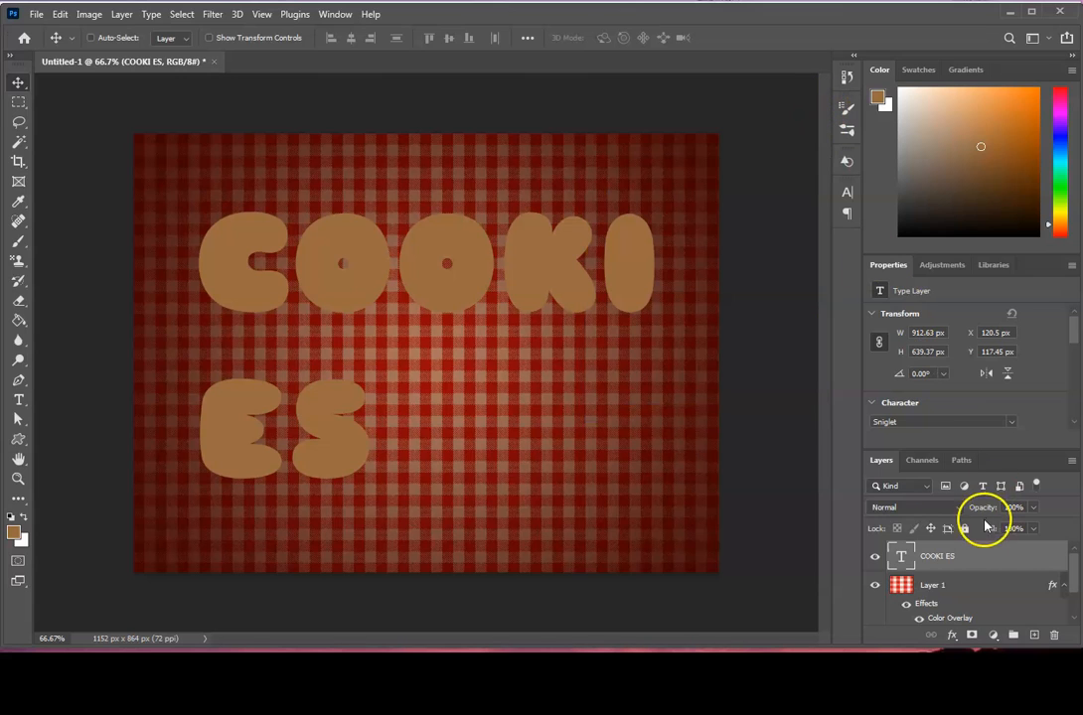
# Add a Bevel & Emboss effect to the "COOKI ES" text layer and reset its settings to default.
pyautogui.doubleClick(937, 556)
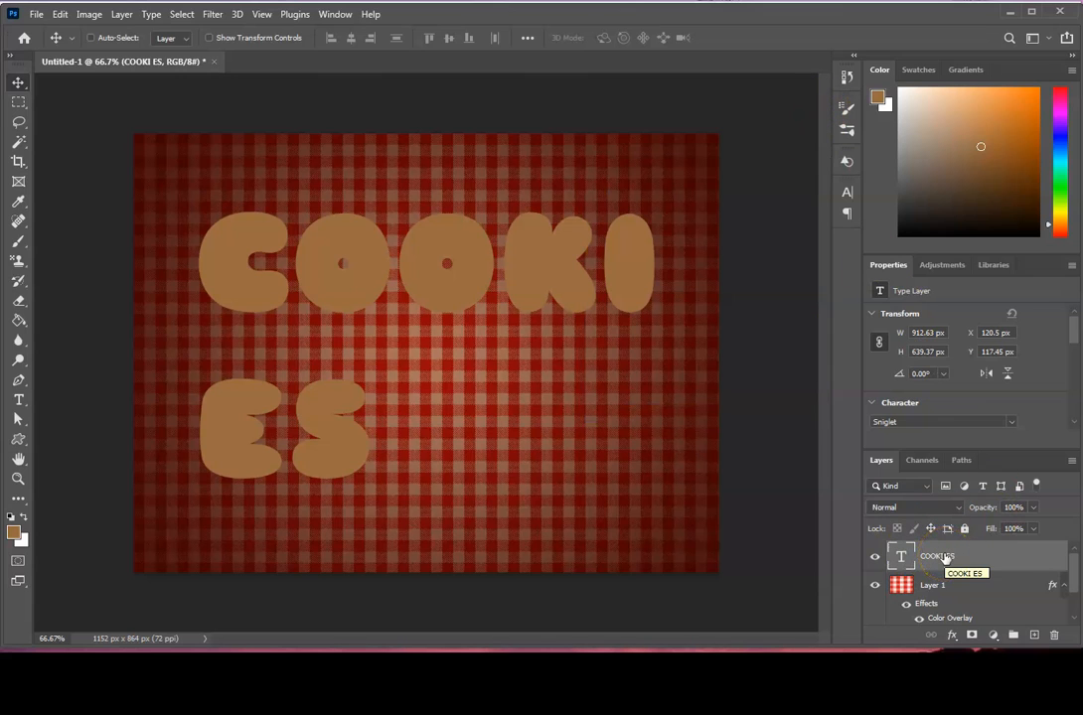
pyautogui.click(944, 559)
pyautogui.click(952, 637)
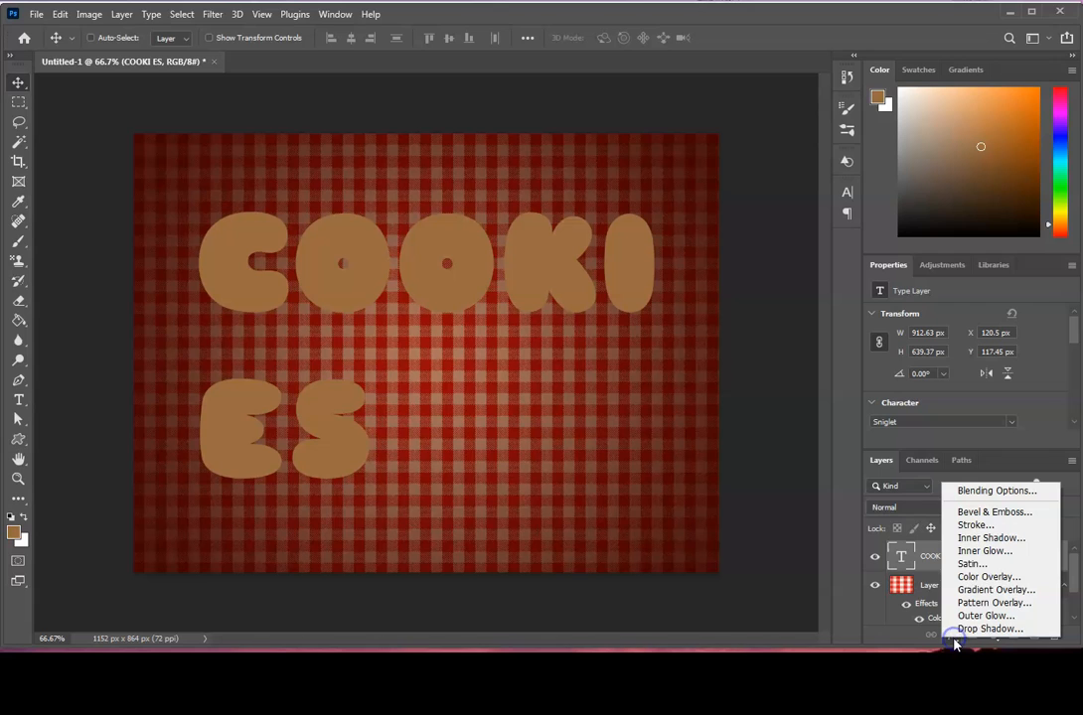
pyautogui.click(990, 514)
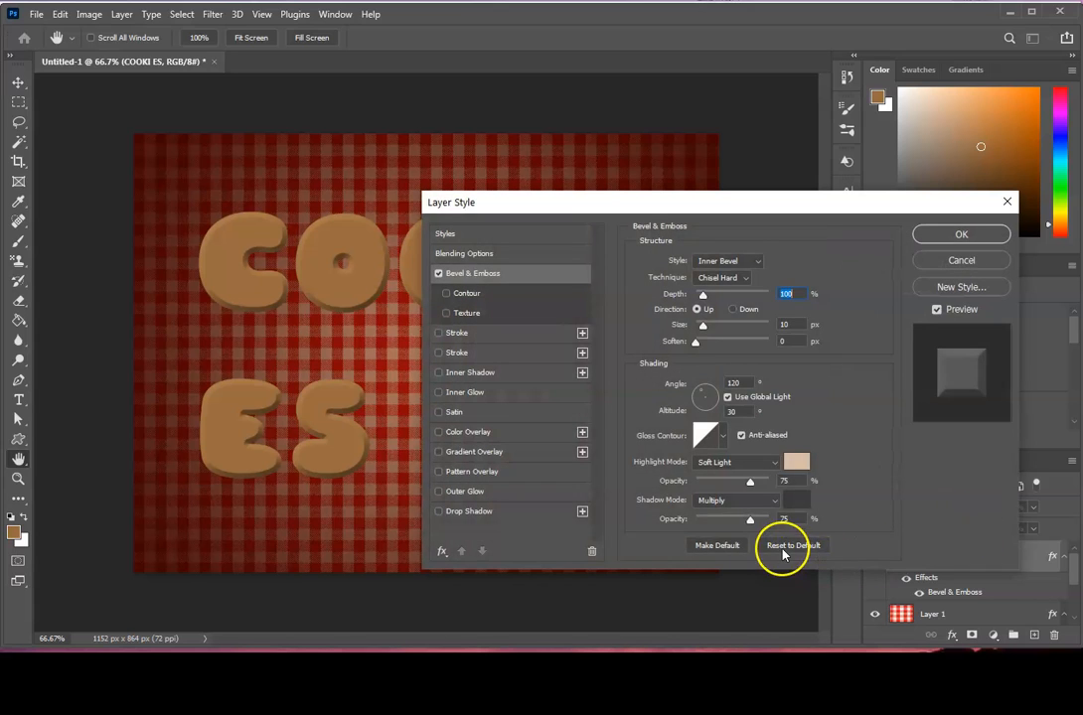
pyautogui.click(782, 548)
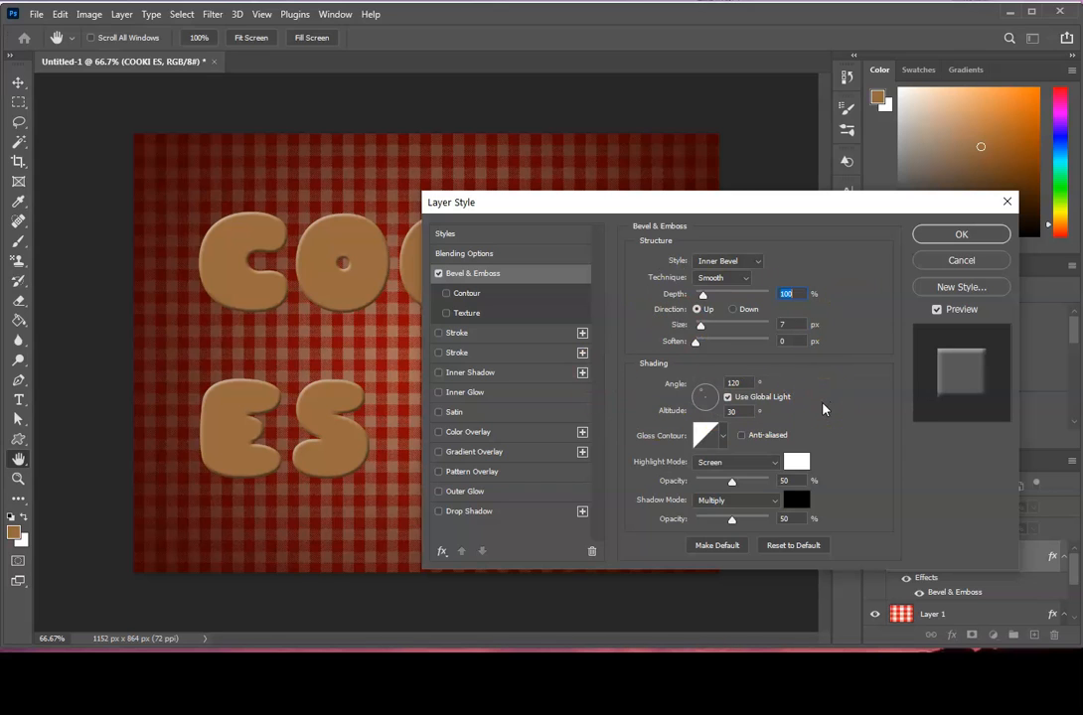
# Set the bevel technique to Chisel Hard and its size to 10 px, and enable anti-aliasing for the gloss contour.
pyautogui.click(745, 278)
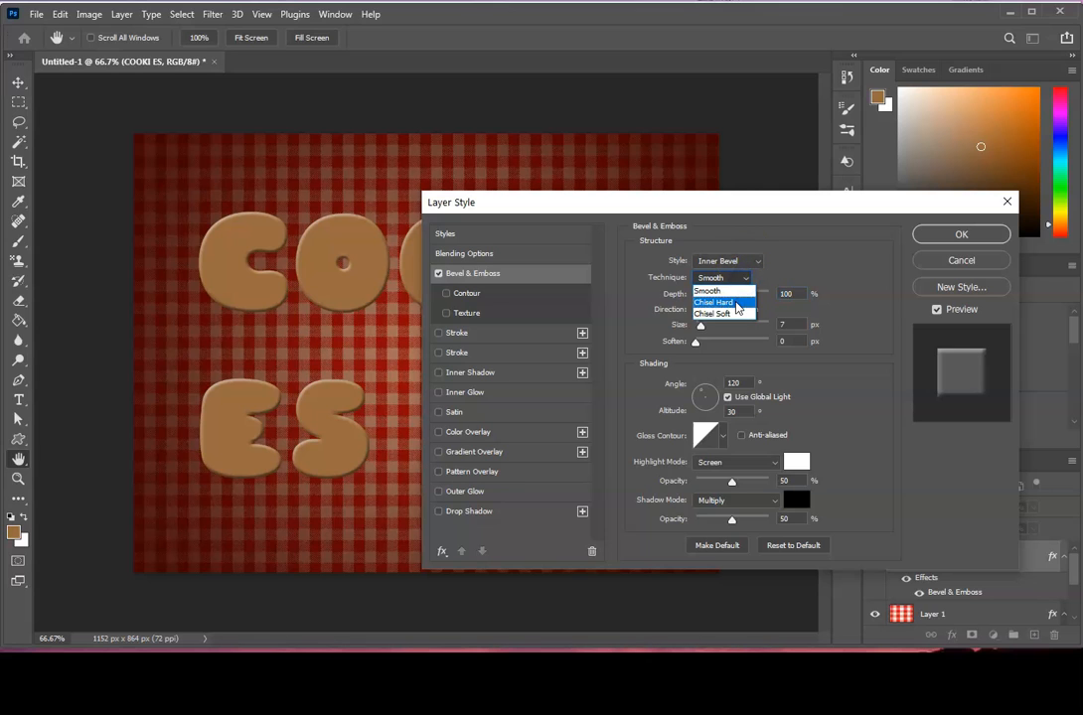
pyautogui.click(736, 304)
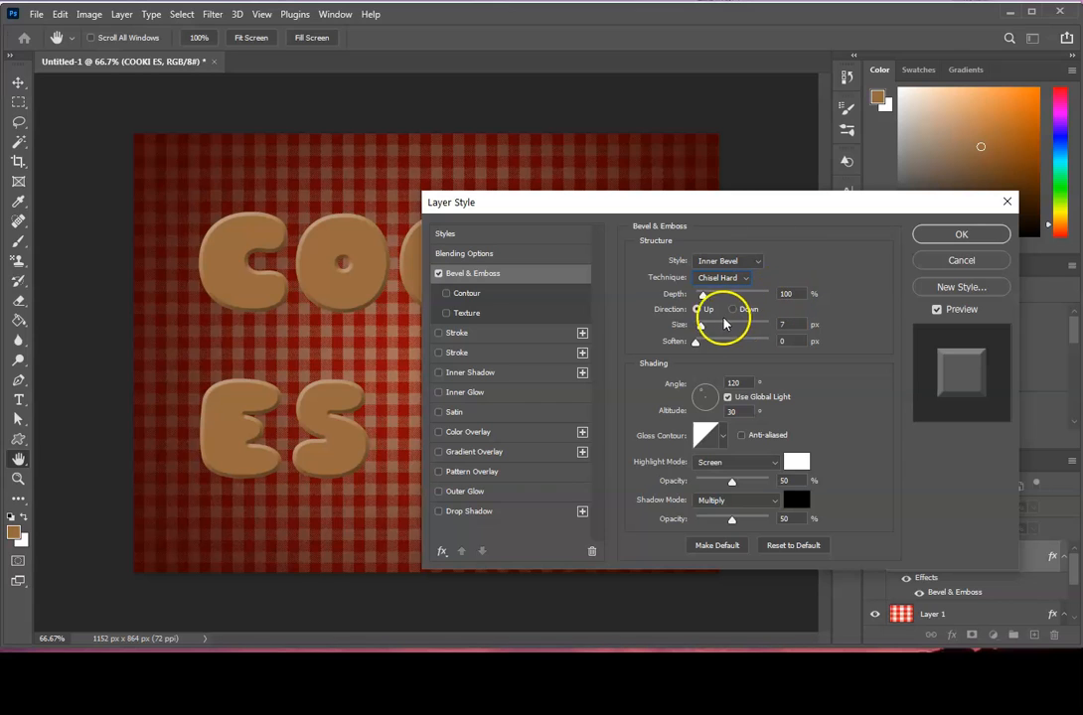
pyautogui.click(800, 324)
pyautogui.write('10')
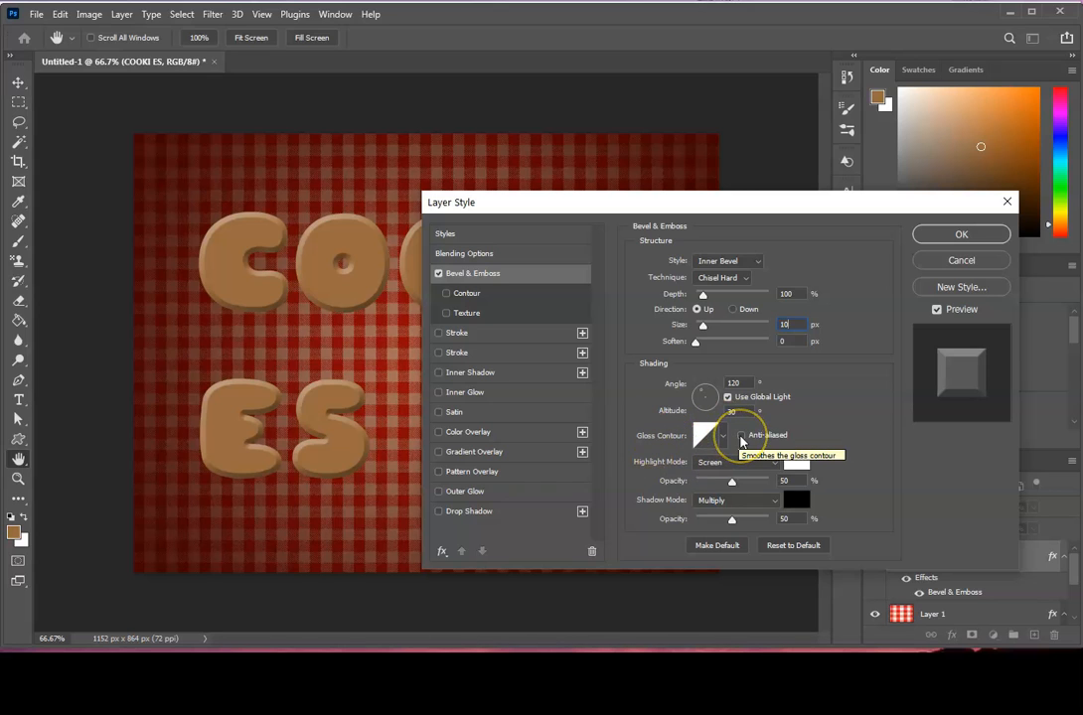
pyautogui.click(741, 439)
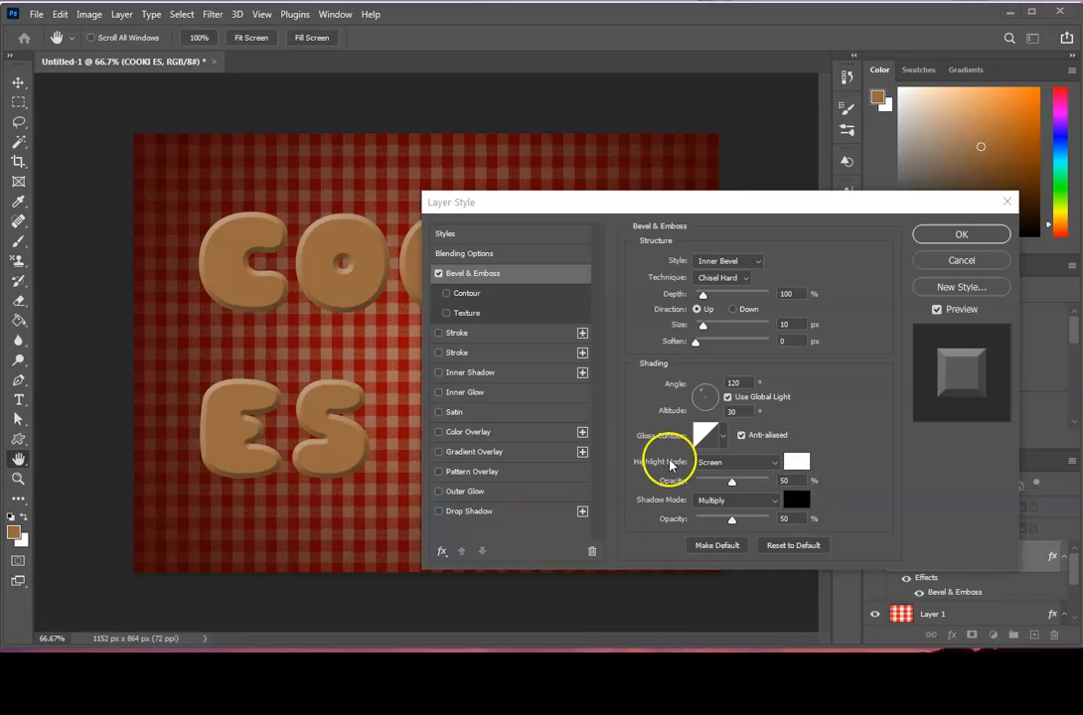
# Set the bevel's highlight mode to Soft Light with color #d8bfa7 and 75% opacity.
pyautogui.click(747, 470)
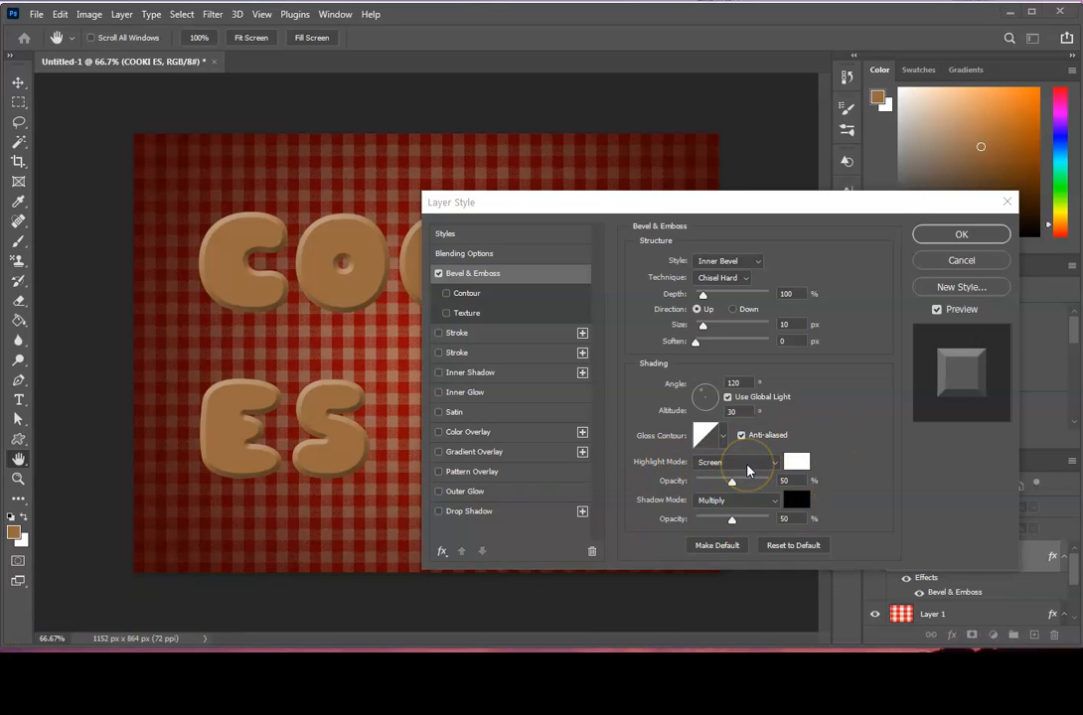
pyautogui.click(771, 459)
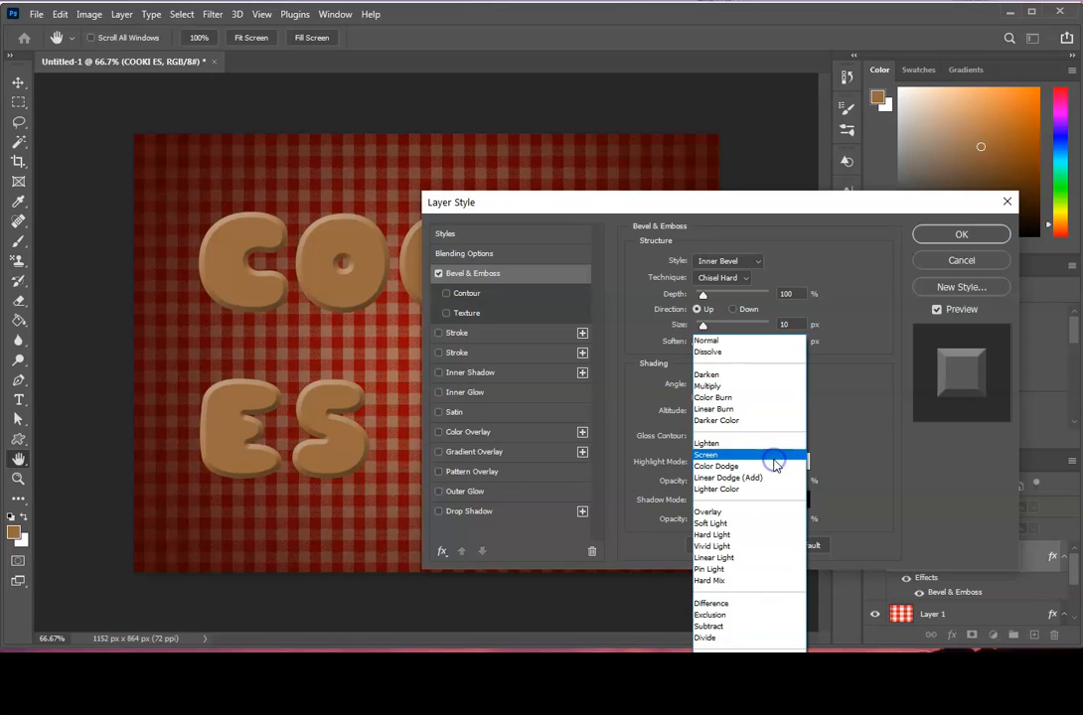
pyautogui.click(727, 525)
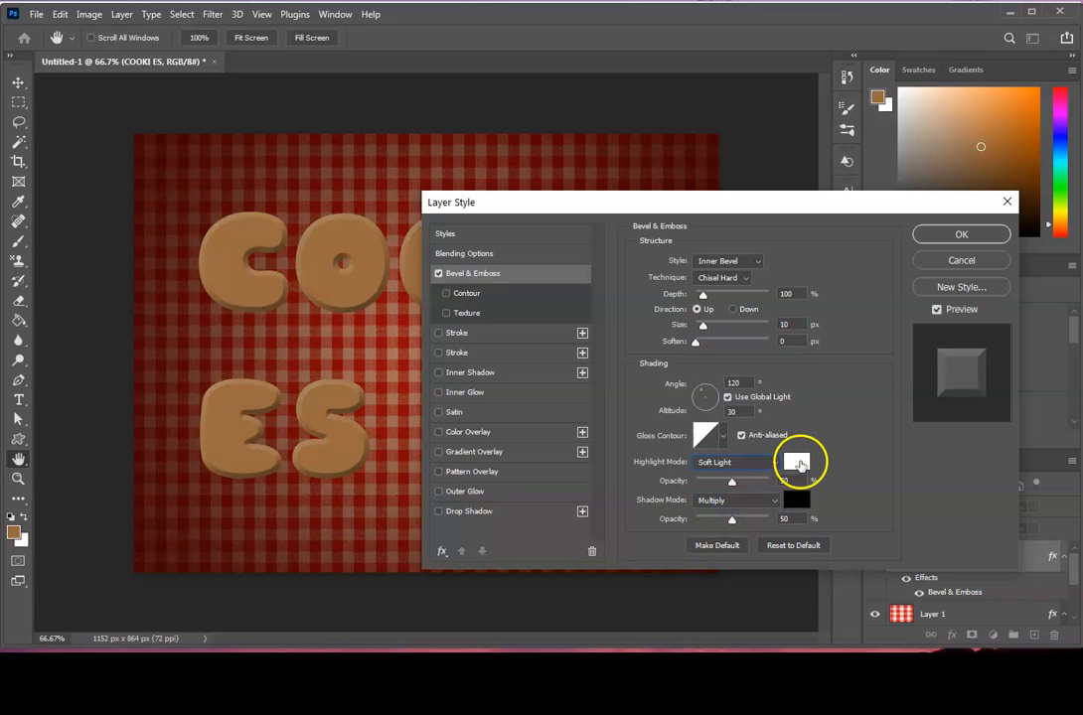
pyautogui.click(801, 464)
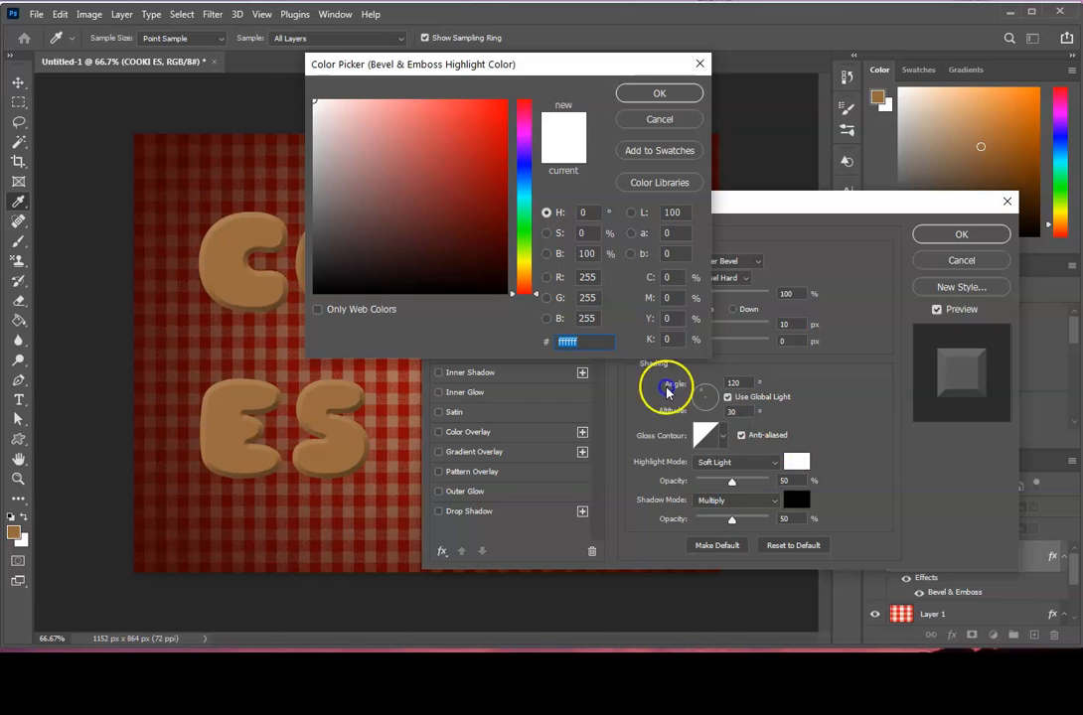
pyautogui.write('d8')
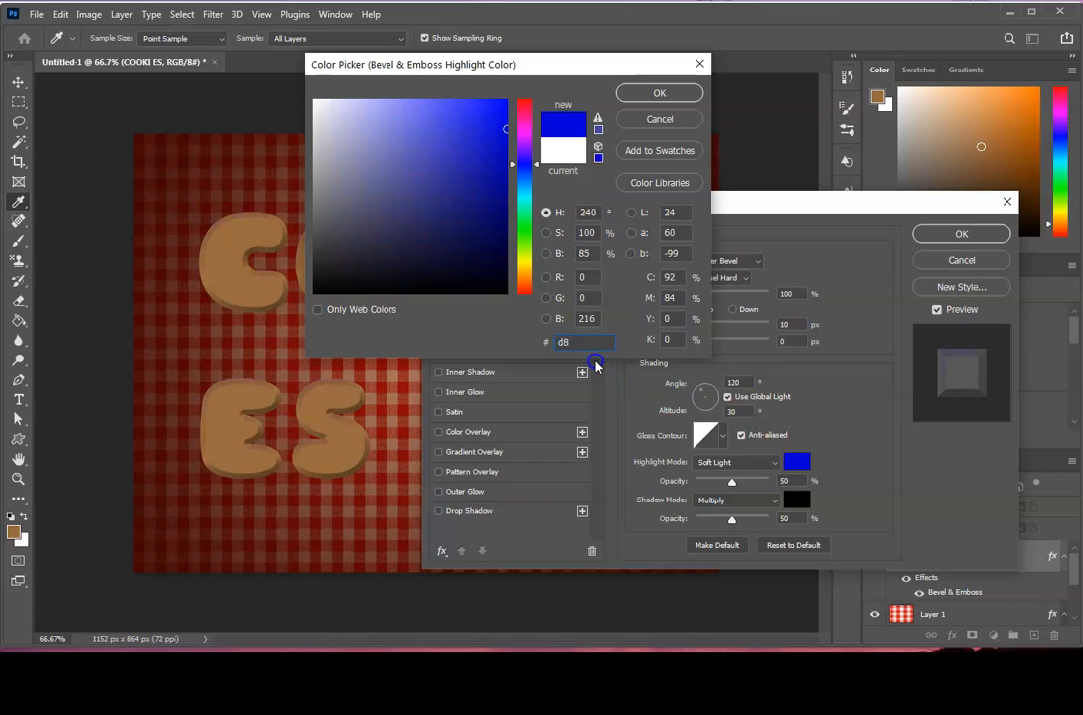
pyautogui.write('bf')
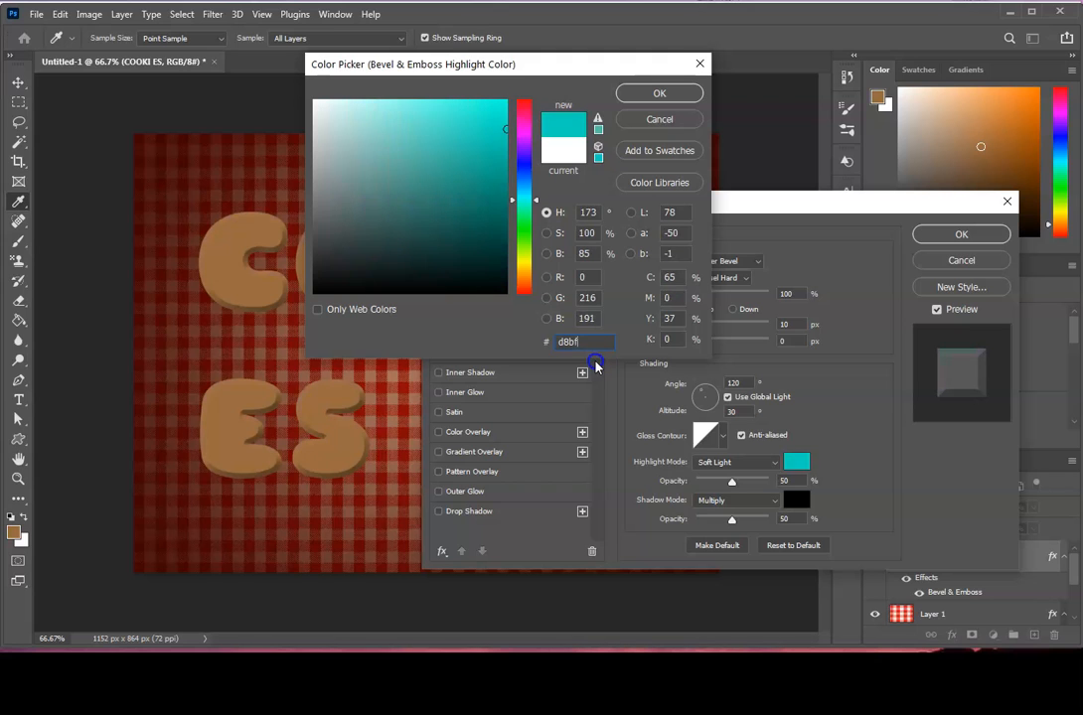
pyautogui.write('a7')
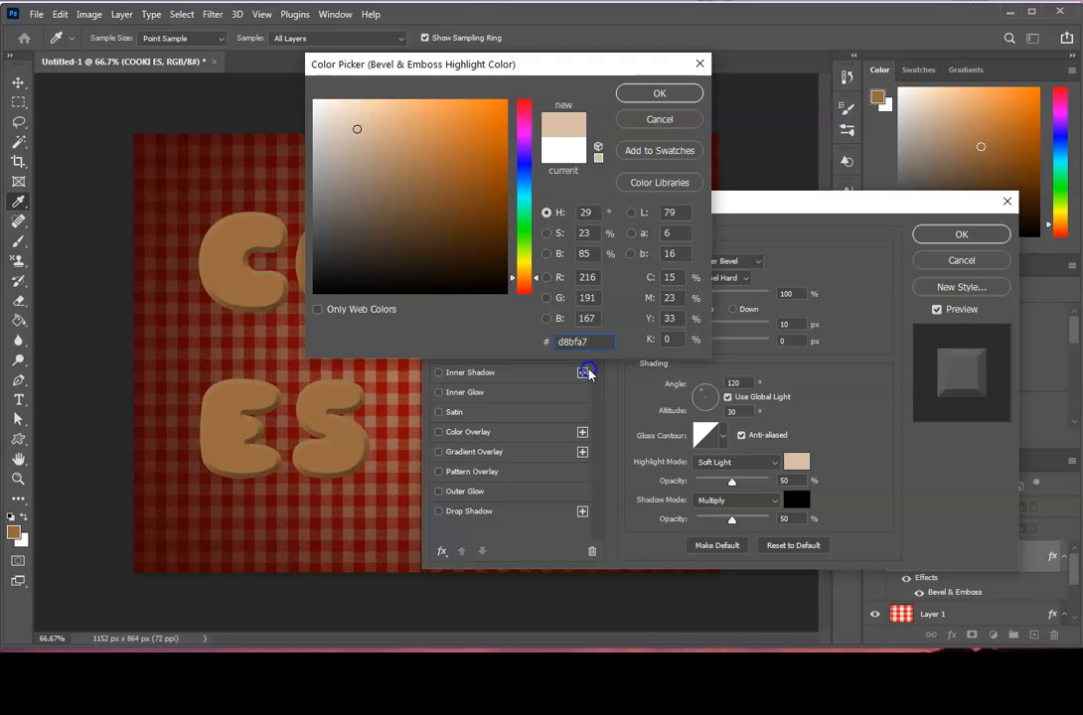
pyautogui.click(678, 93)
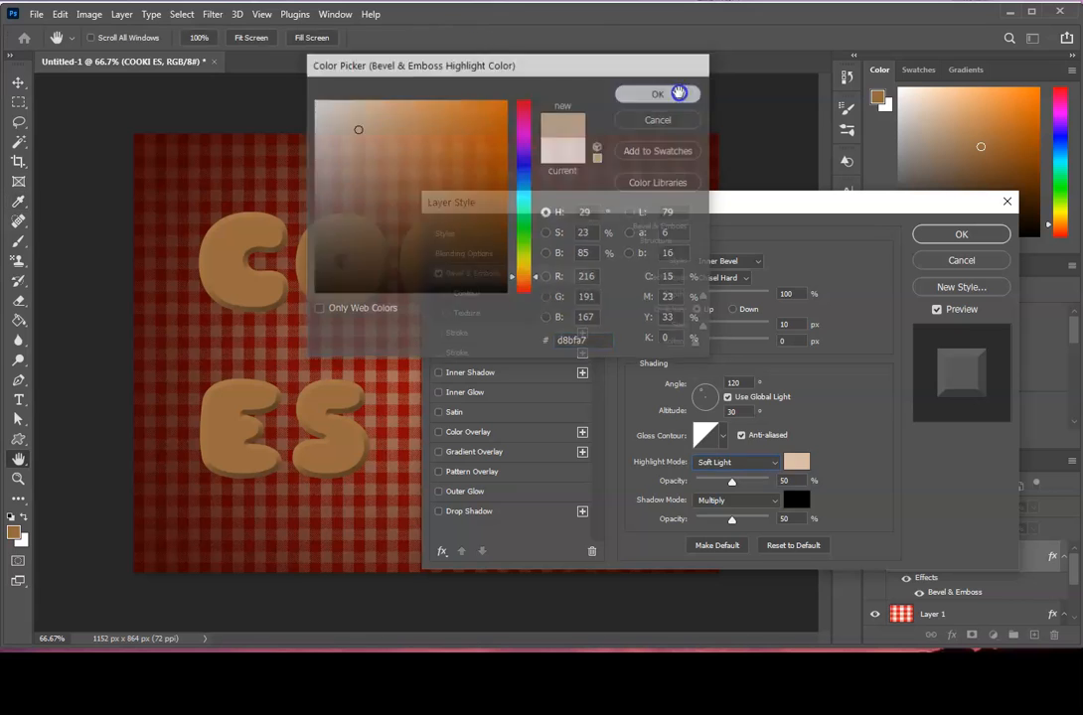
pyautogui.click(775, 481)
pyautogui.write('75')
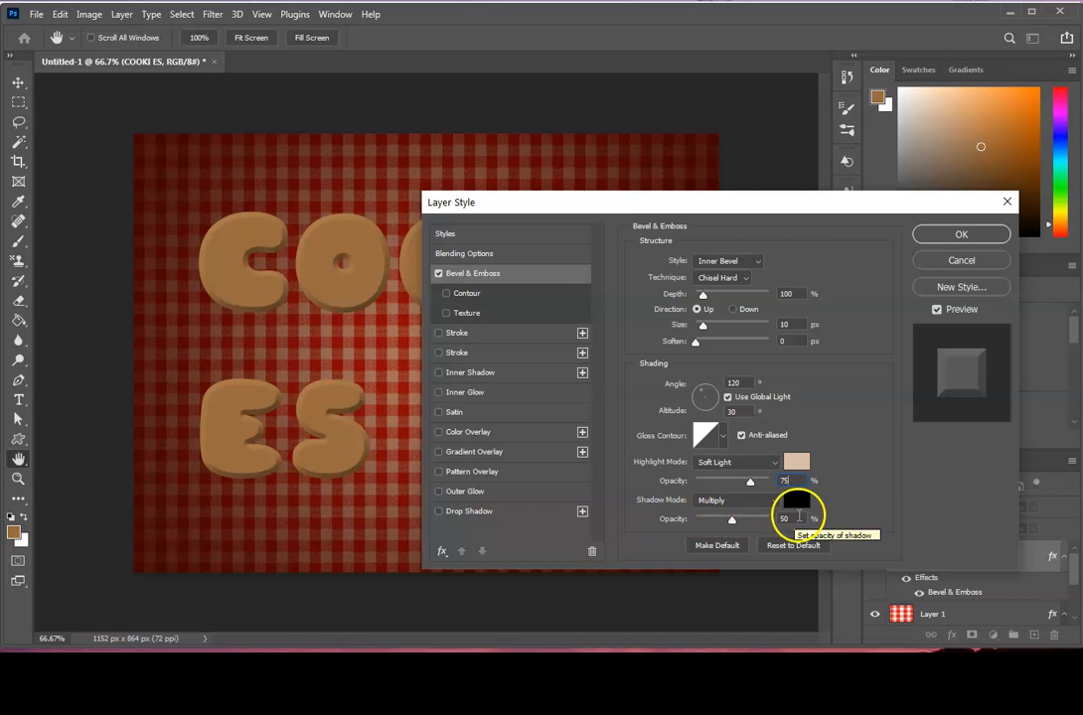
# Set the bevel's shadow color to #3d3d3d and the shadow opacity to 75%.
pyautogui.click(798, 502)
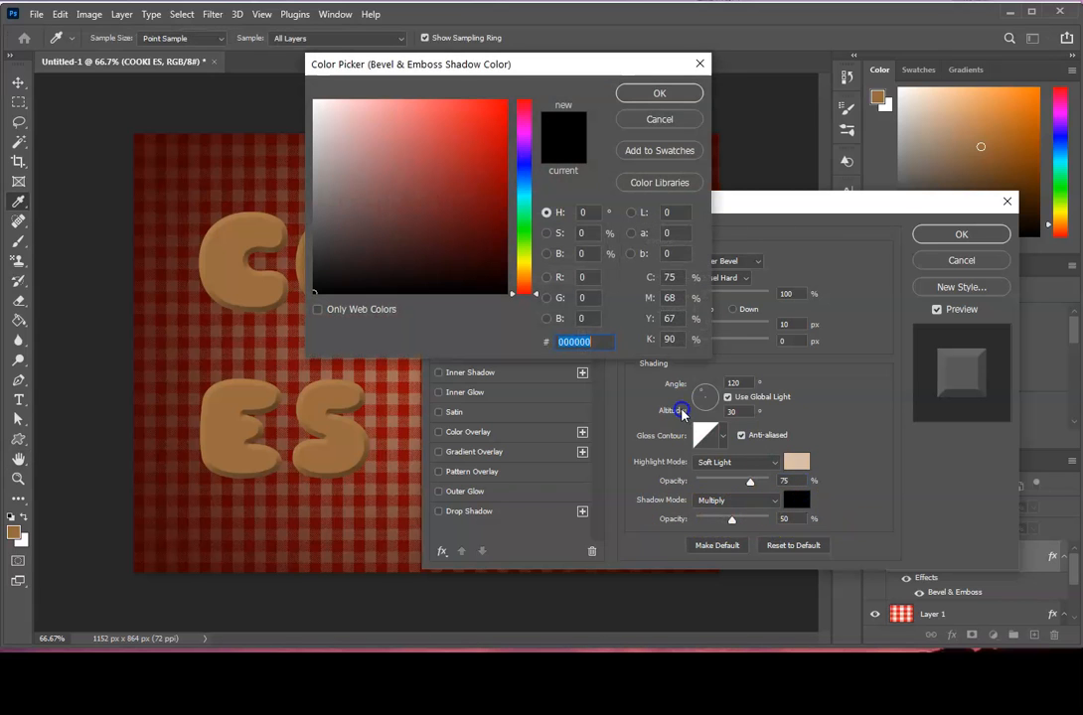
pyautogui.write('3d3d3')
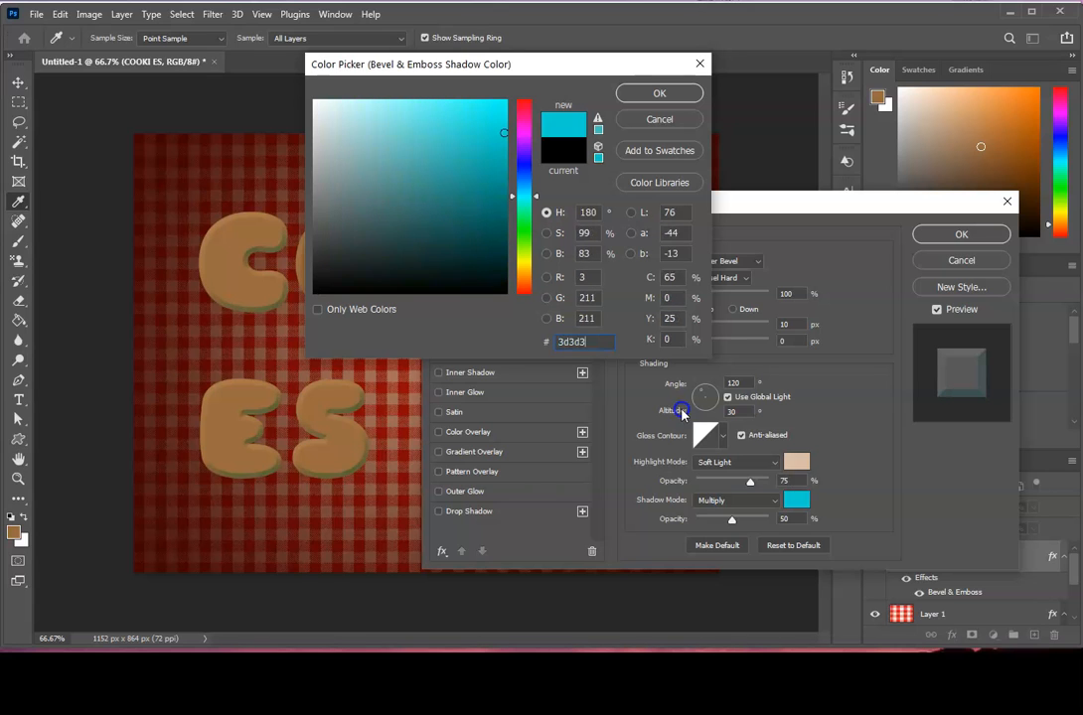
pyautogui.write('d')
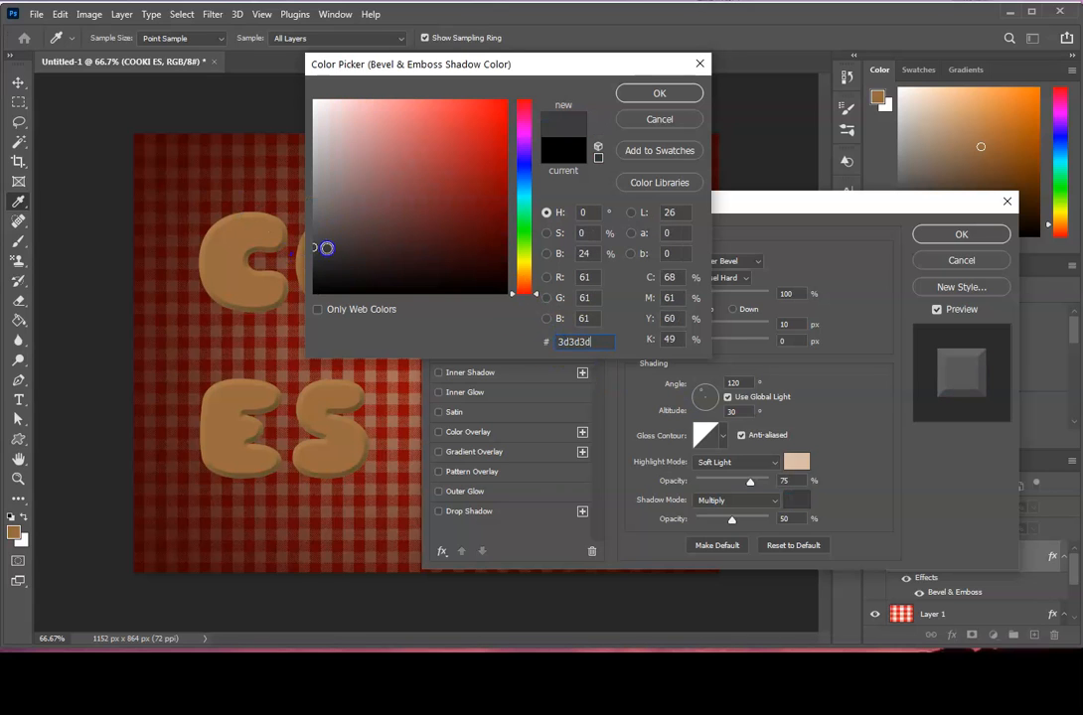
pyautogui.click(681, 93)
pyautogui.click(771, 519)
pyautogui.write('75')
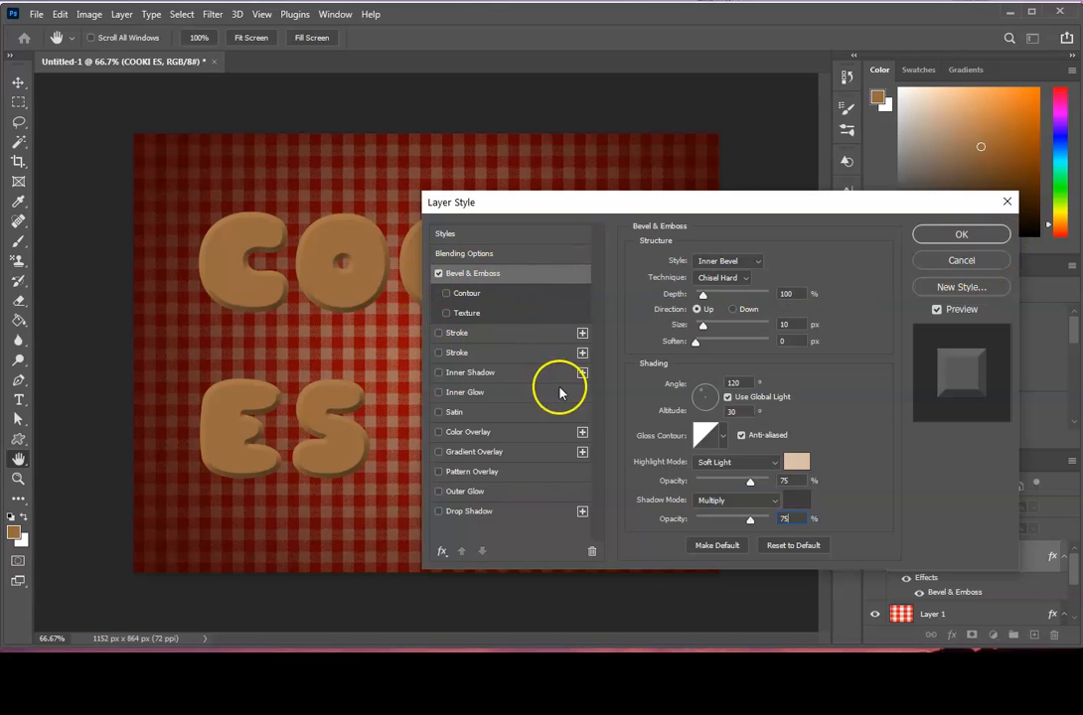
# Enable the Contour option of the Bevel & Emboss effect and choose the Linear contour.
pyautogui.click(473, 296)
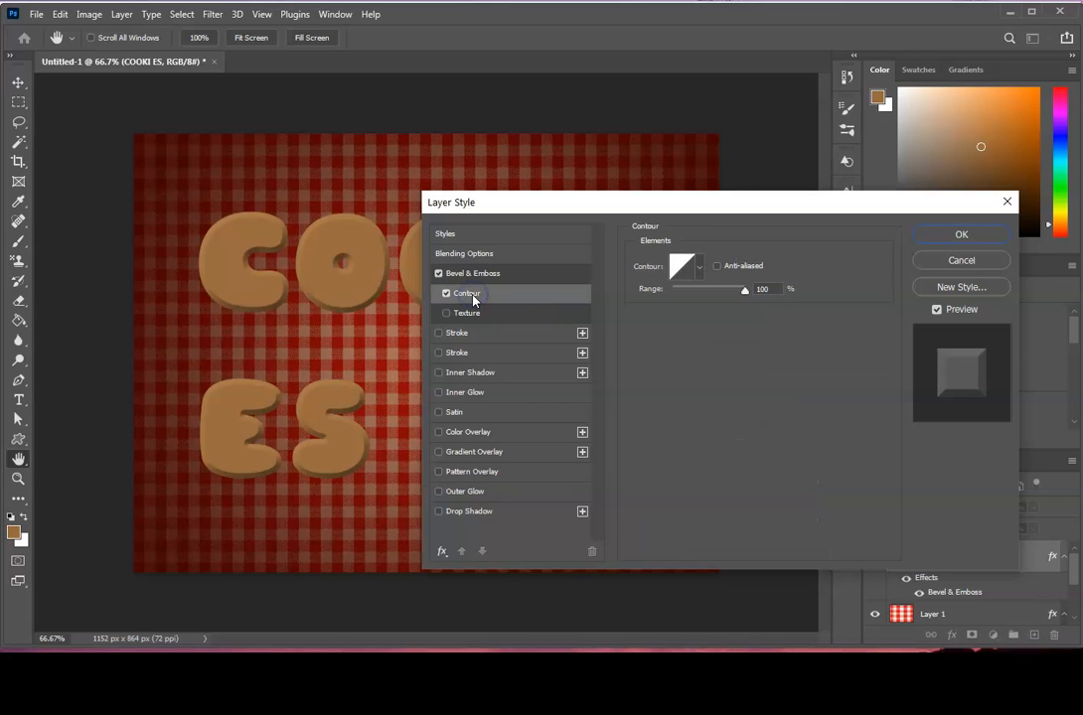
pyautogui.click(700, 268)
pyautogui.click(602, 300)
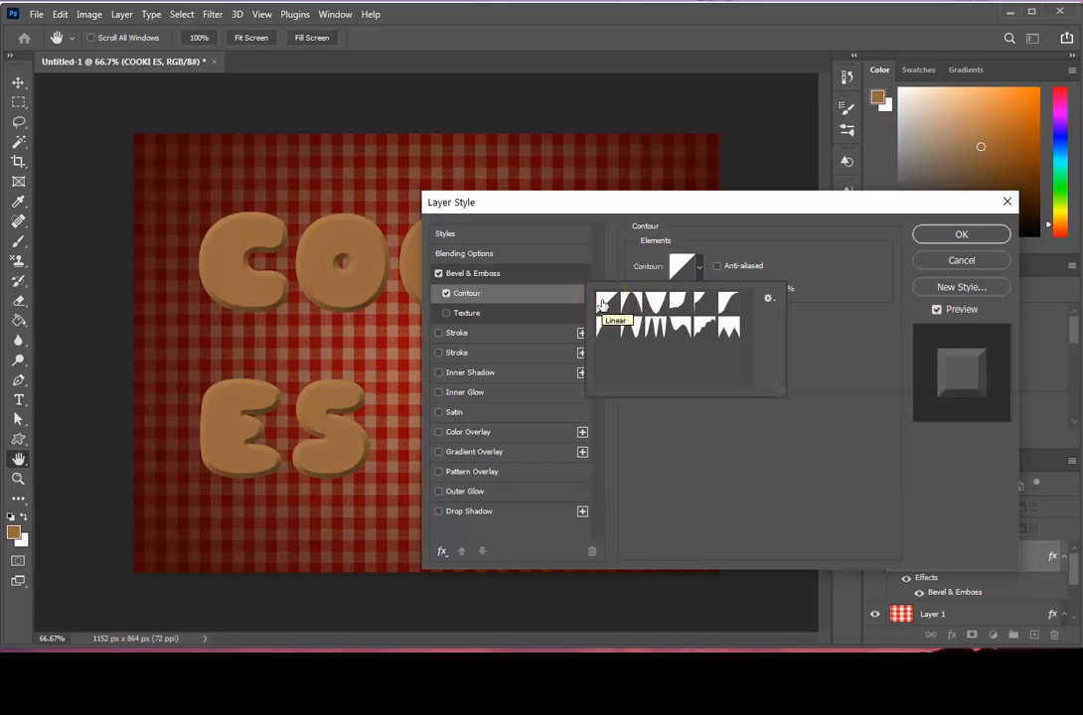
# Change the bevel contour to Half Round, make it anti-aliased and set its range to 50%.
pyautogui.click(612, 326)
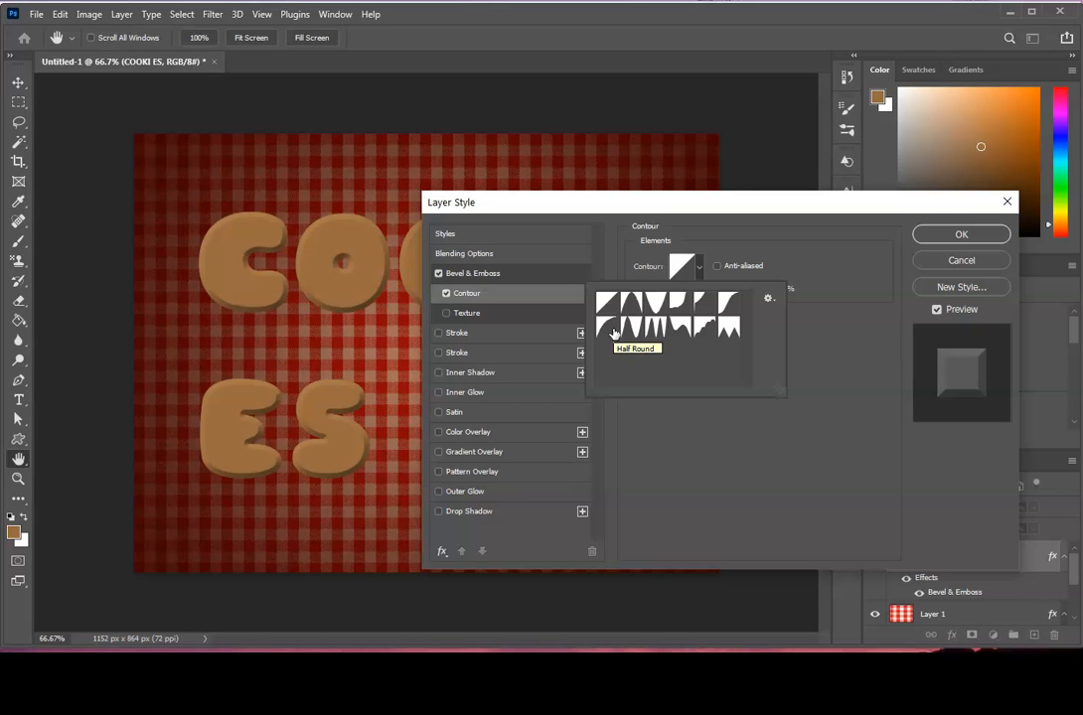
pyautogui.moveTo(781, 391); pyautogui.dragTo(771, 418)
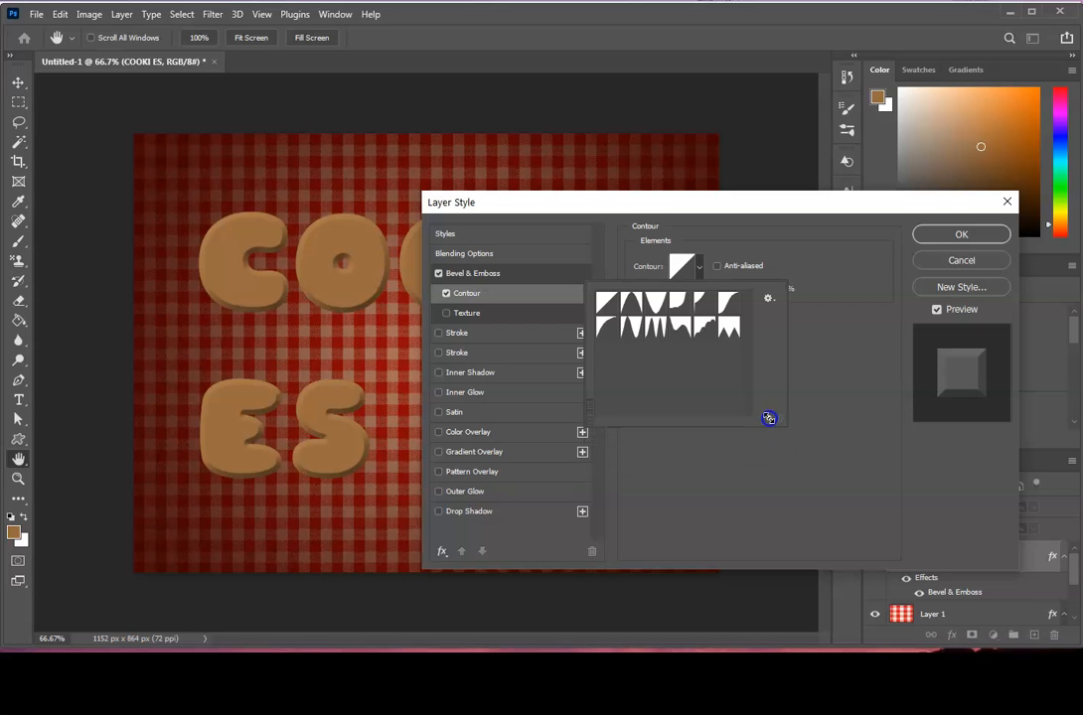
pyautogui.click(607, 328)
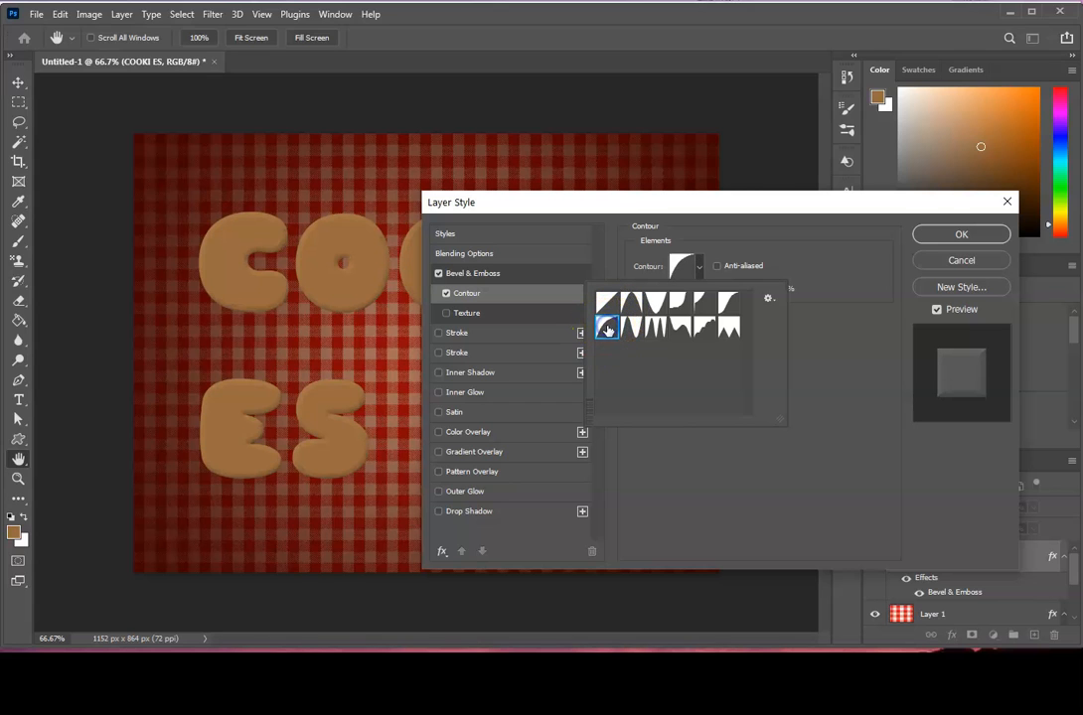
pyautogui.click(717, 270)
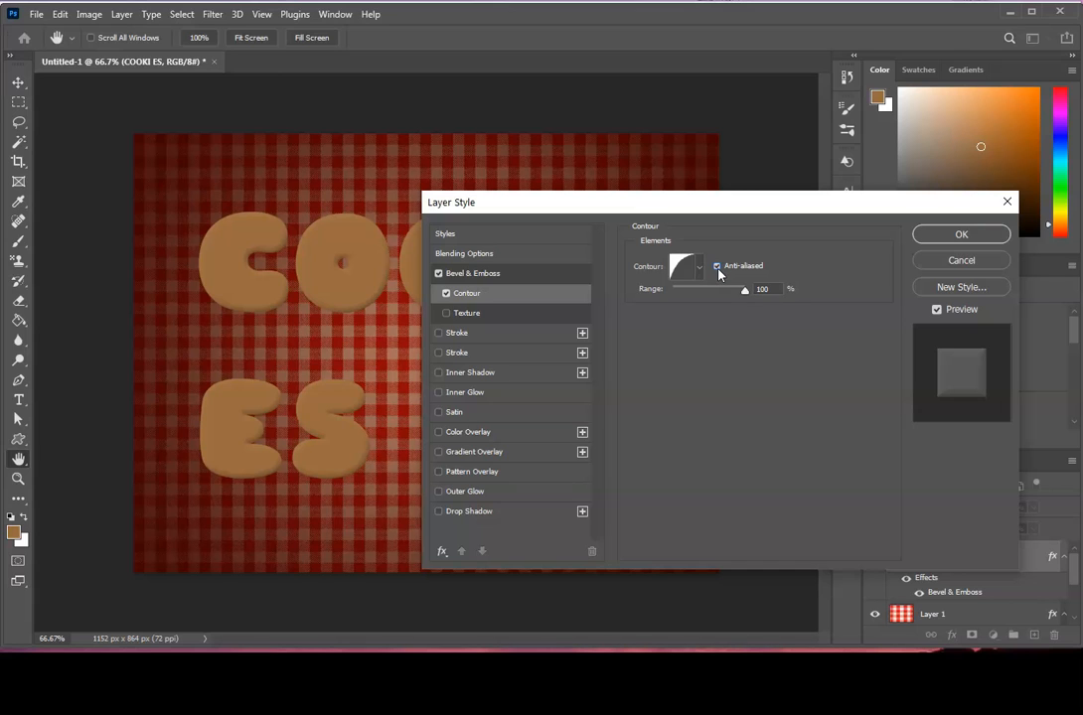
pyautogui.click(762, 288)
pyautogui.write('50')
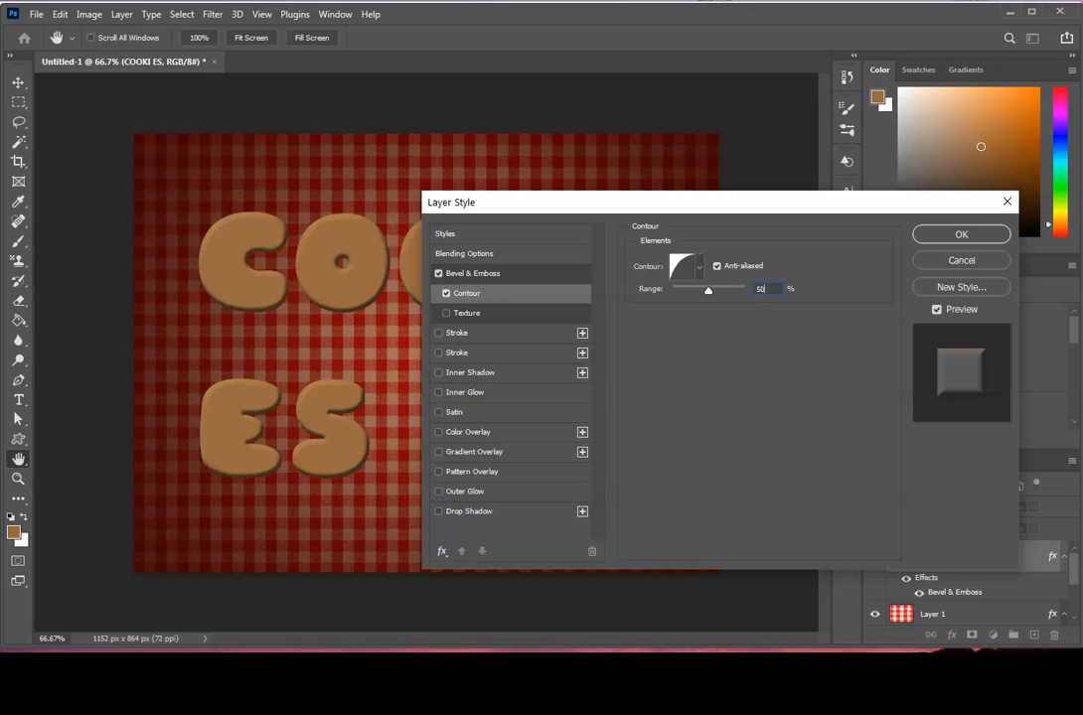
# Enable the bevel's Texture option and choose the Rock Wall pattern from the Rock Patterns group in Legacy Patterns.
pyautogui.click(467, 316)
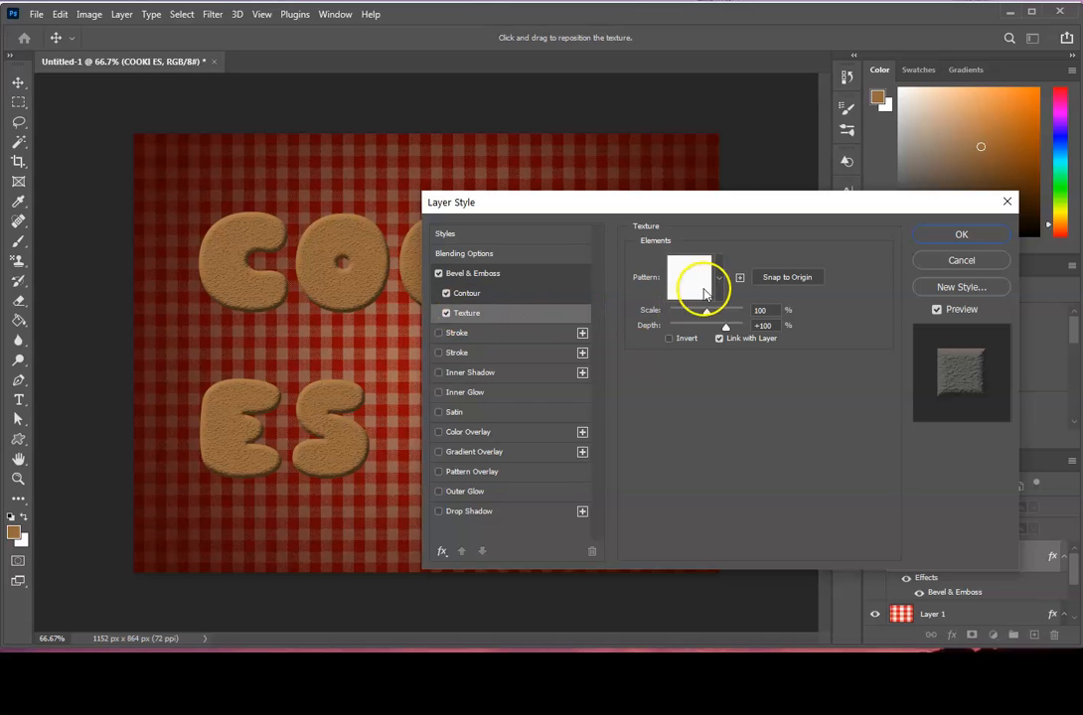
pyautogui.click(718, 278)
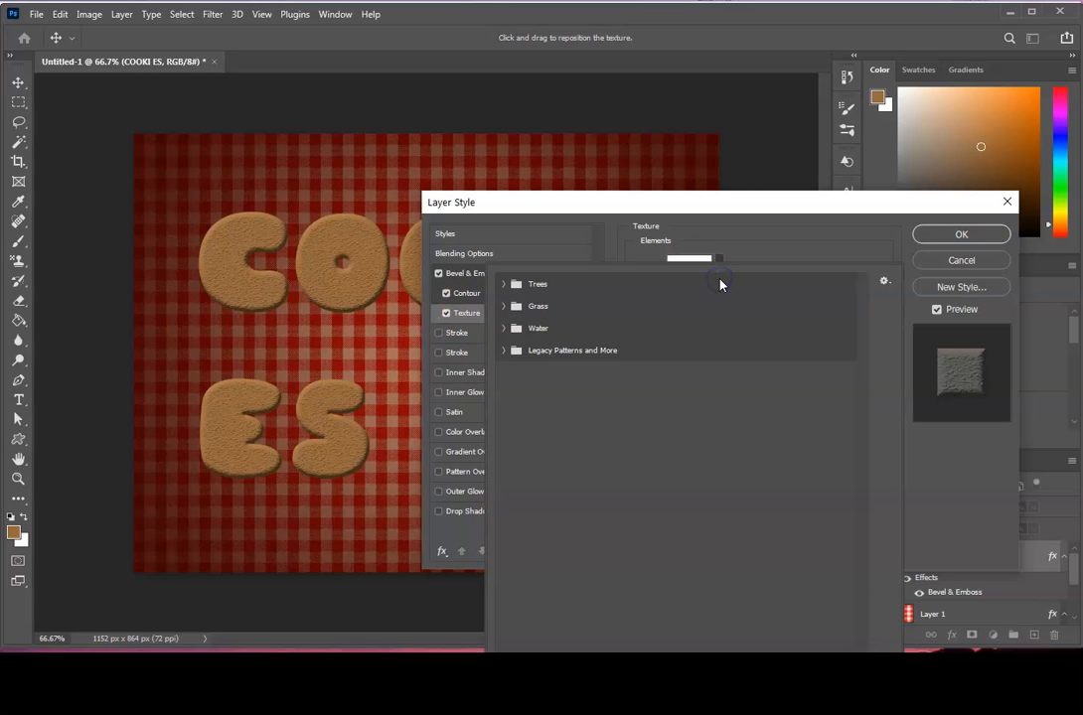
pyautogui.click(502, 351)
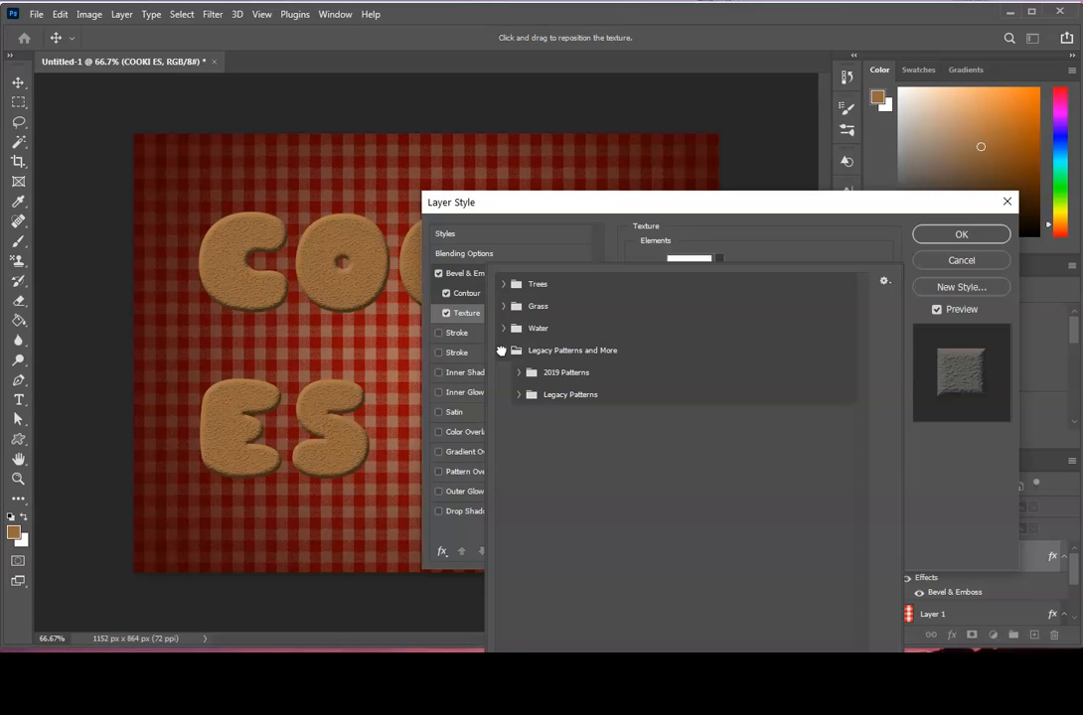
pyautogui.click(517, 396)
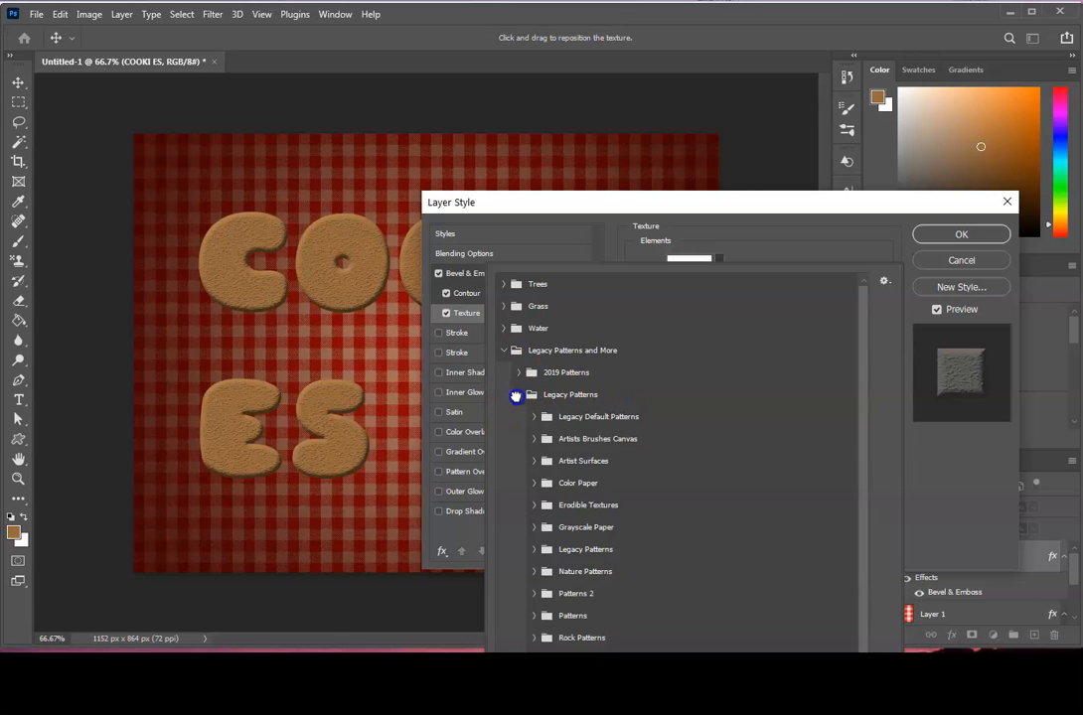
pyautogui.scroll(-1, 647, 496)
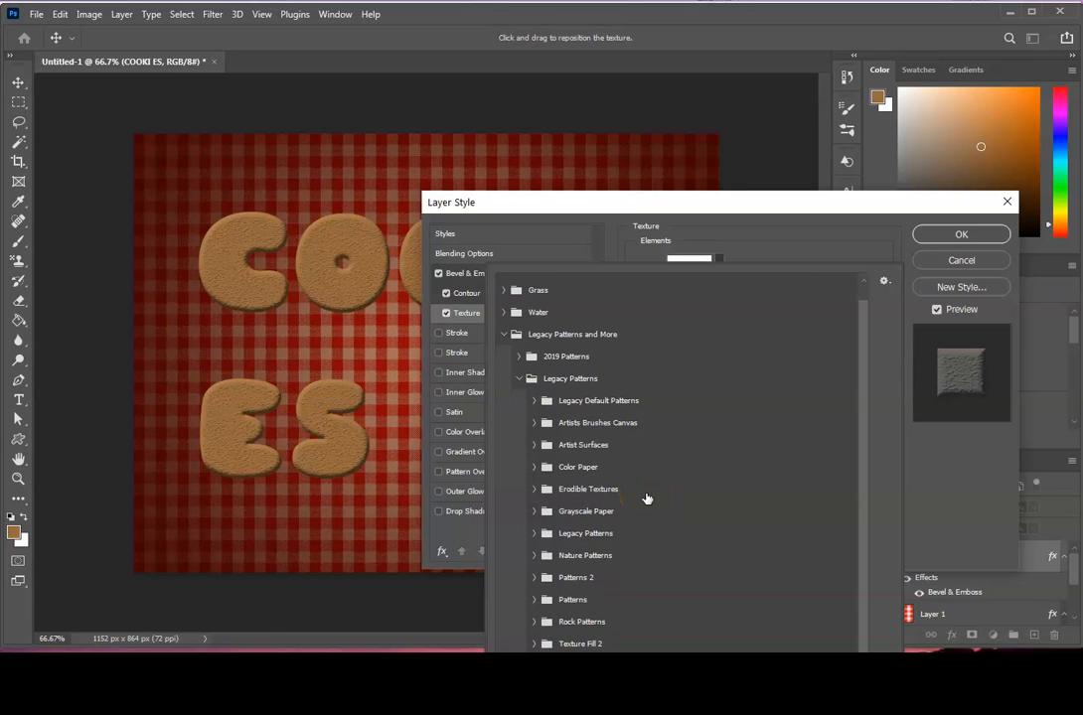
pyautogui.click(536, 622)
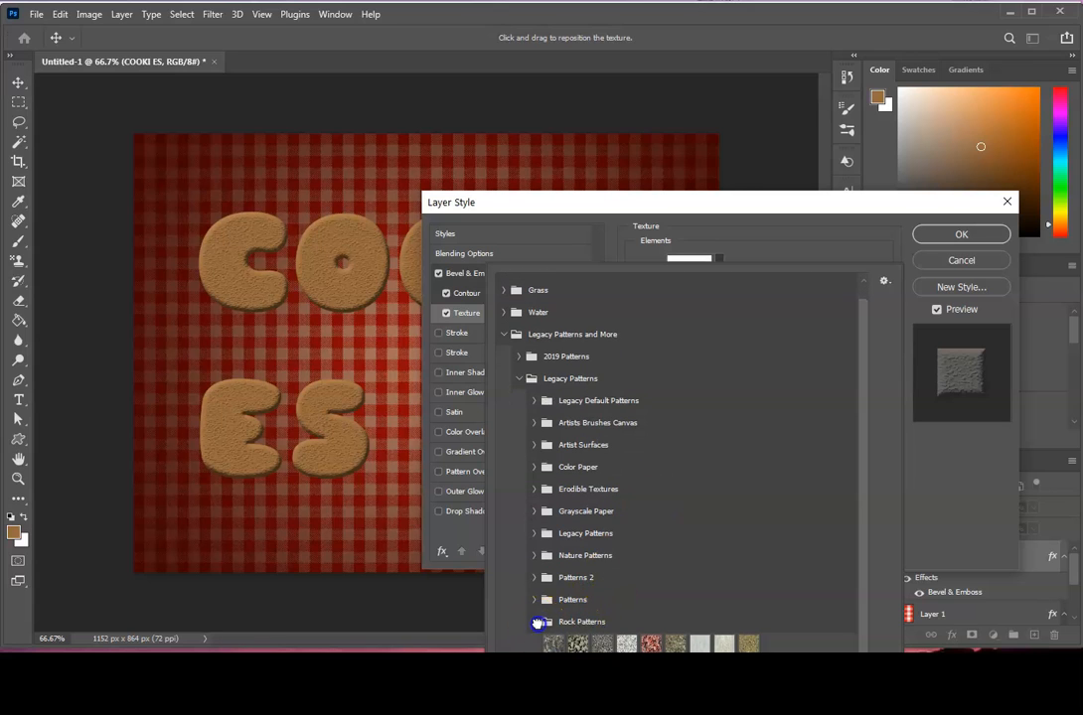
pyautogui.scroll(-1, 749, 558)
pyautogui.click(659, 623)
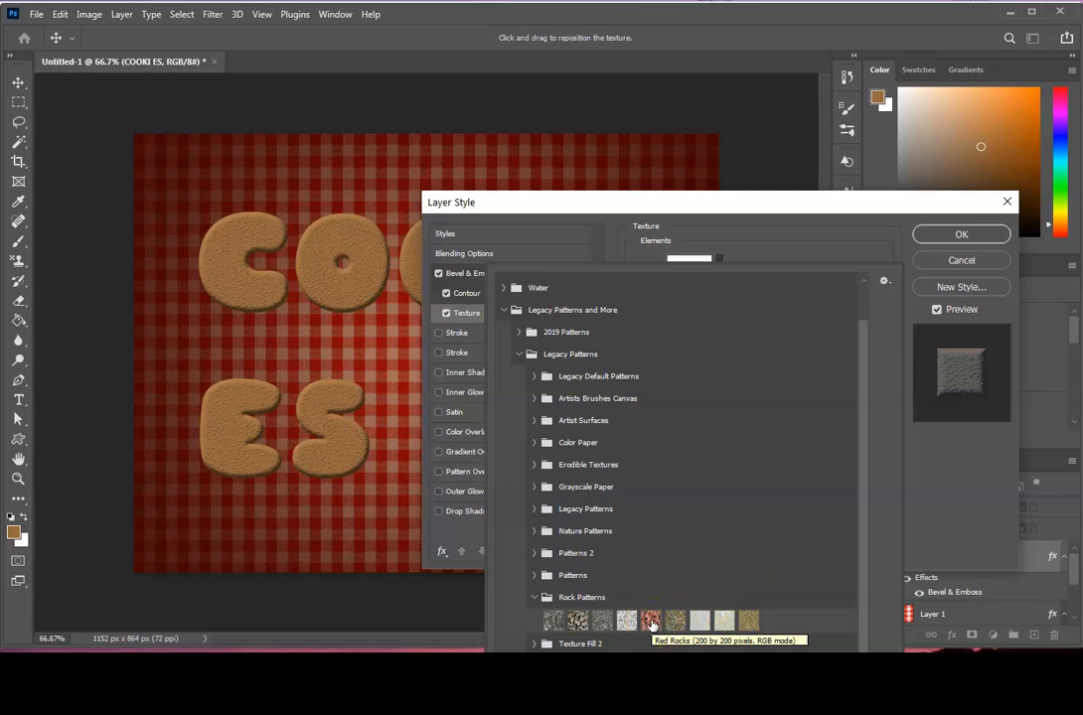
pyautogui.click(675, 622)
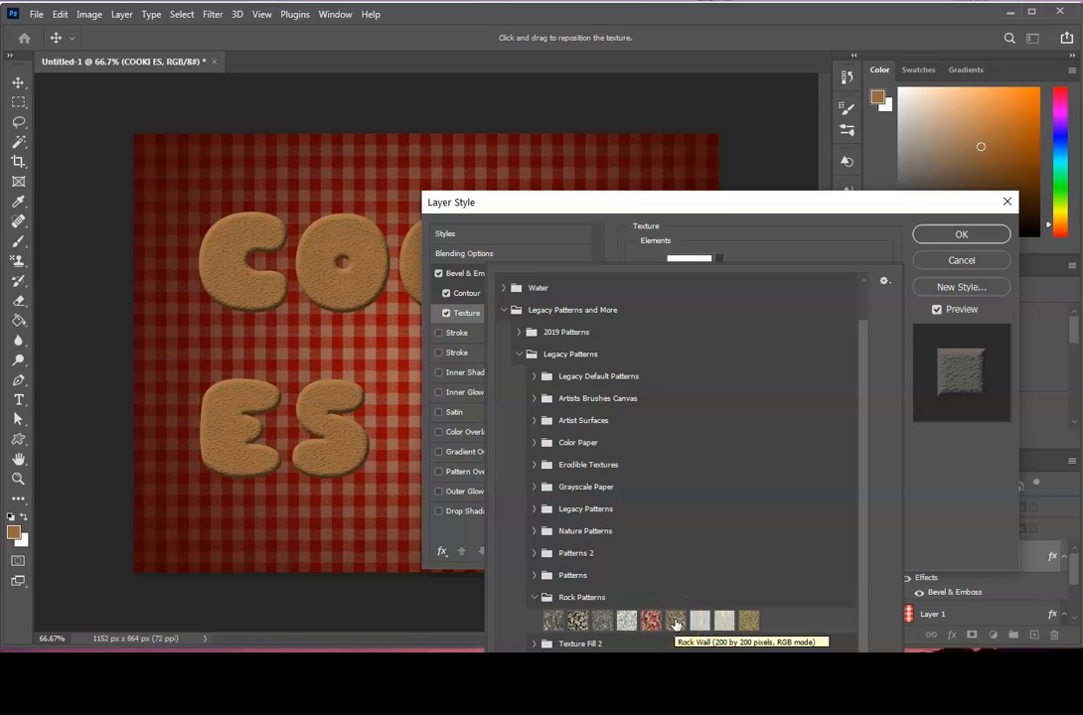
pyautogui.click(675, 622)
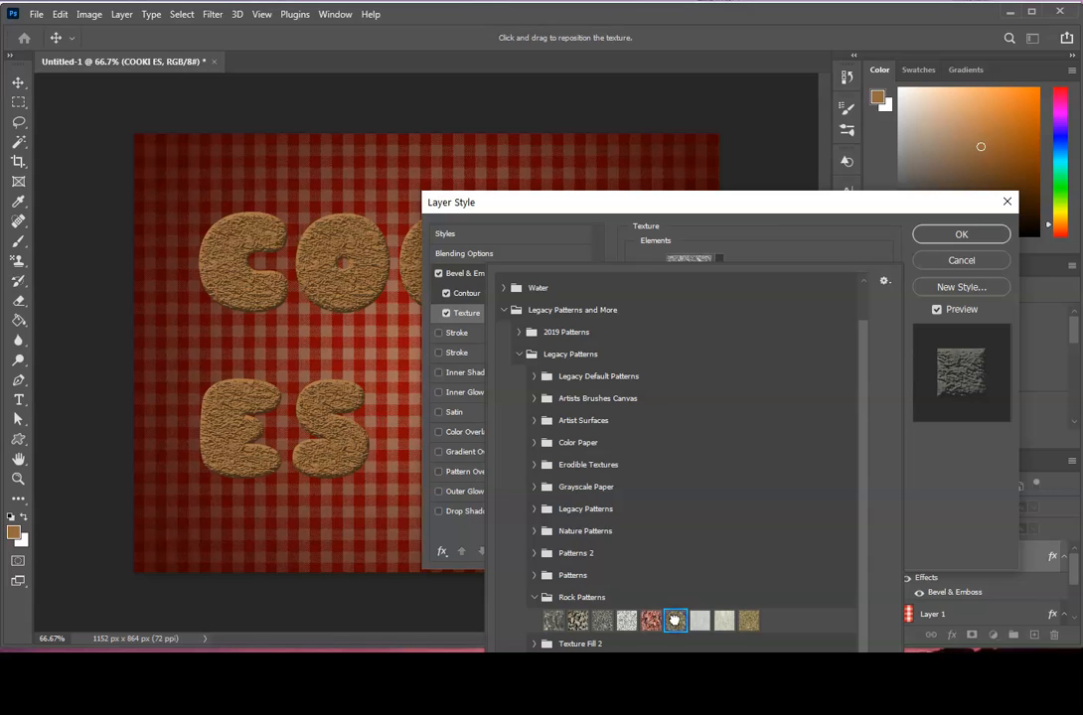
pyautogui.click(798, 251)
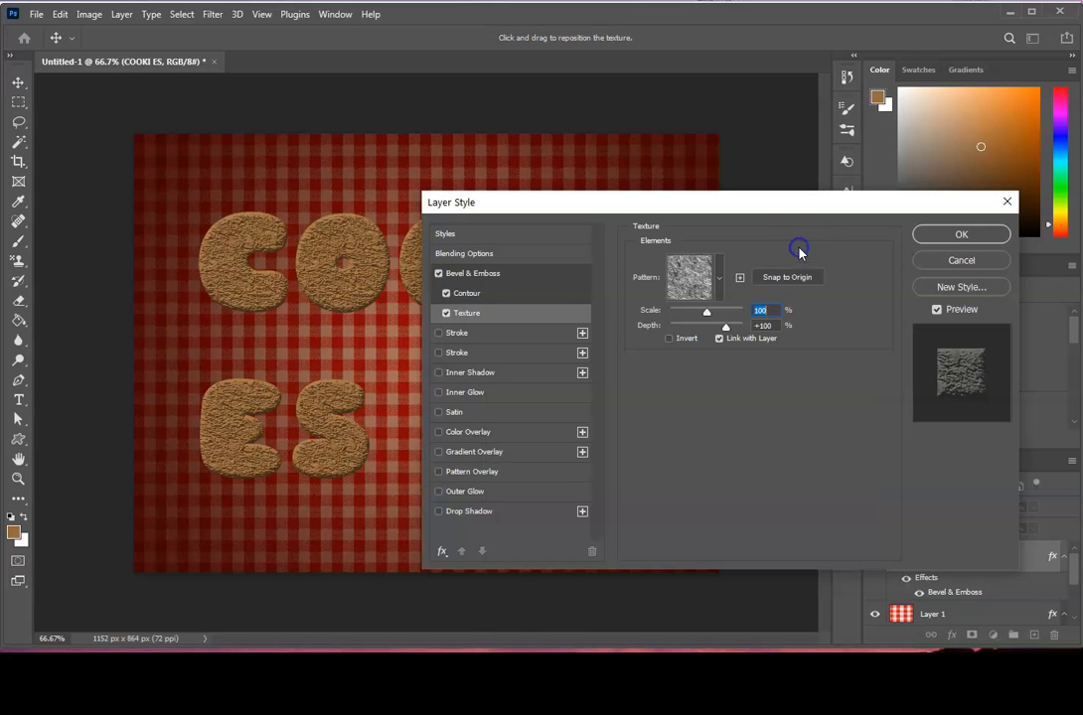
# Set the texture depth to 15% and toggle its Invert option.
pyautogui.click(689, 322)
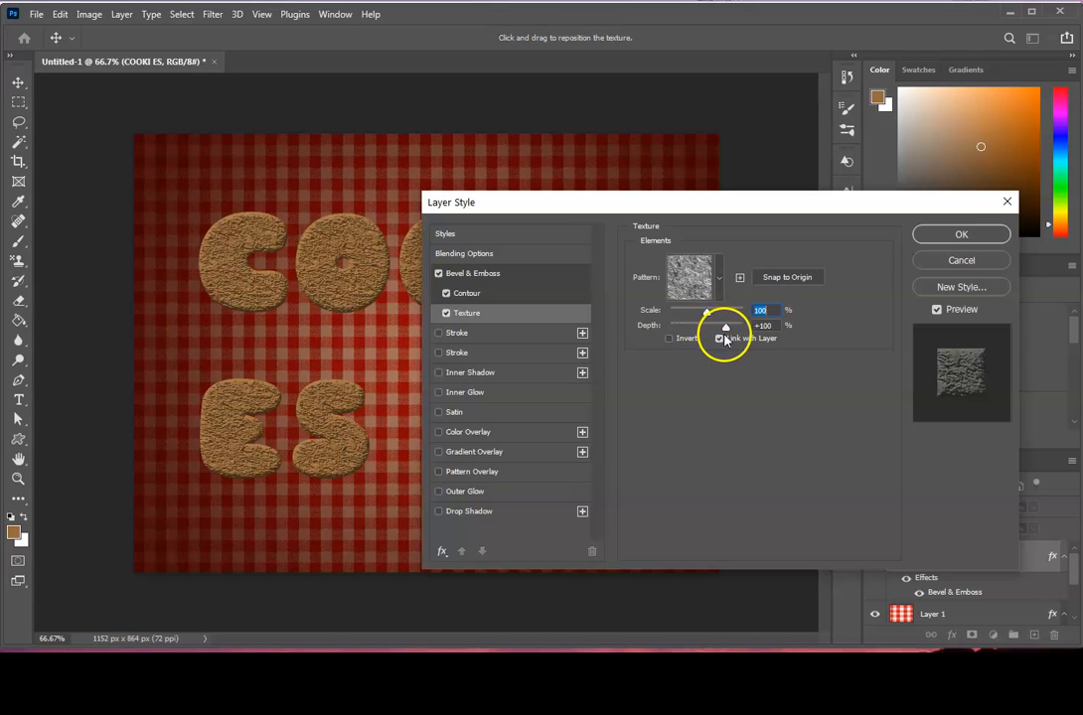
pyautogui.click(761, 325)
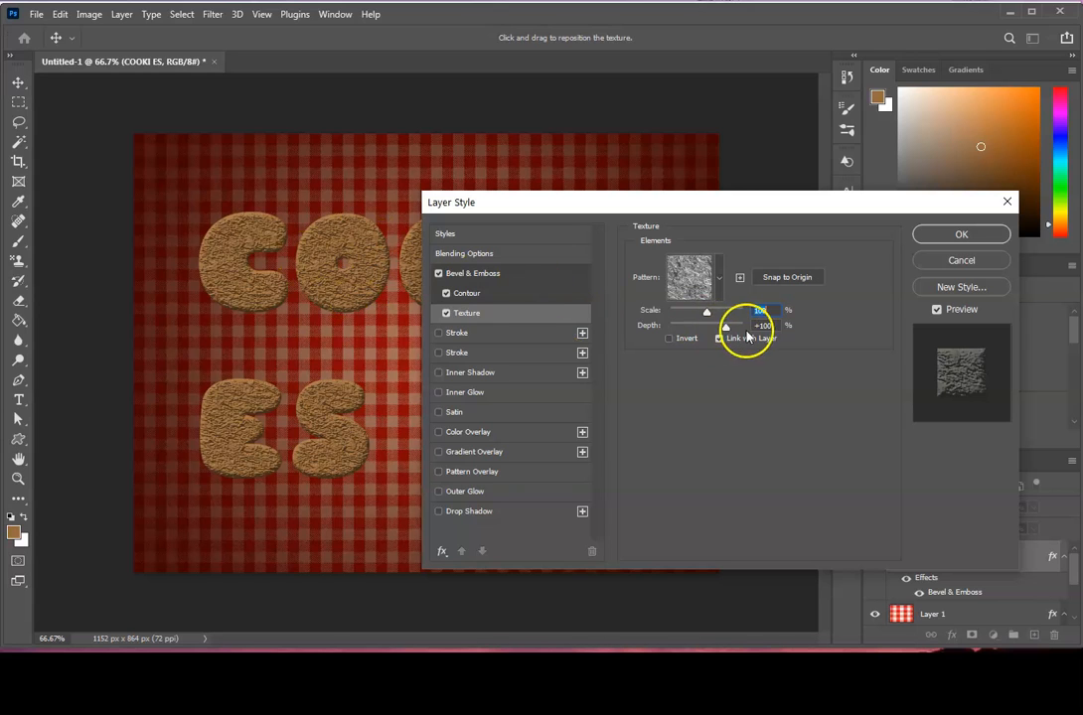
pyautogui.write('15')
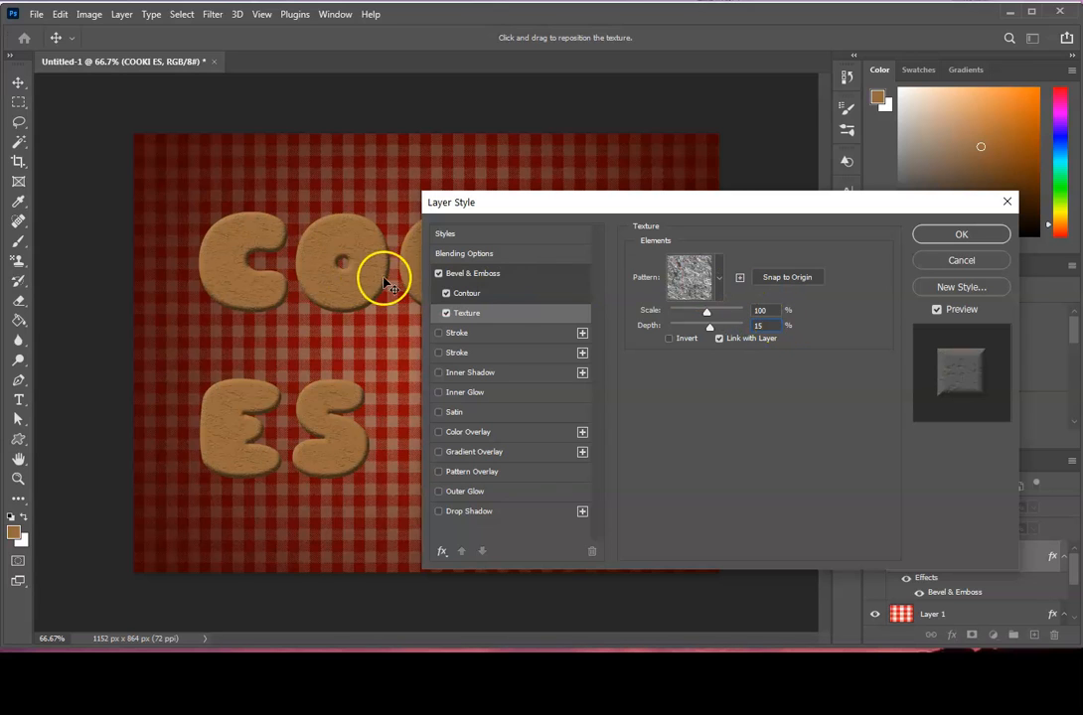
pyautogui.click(679, 341)
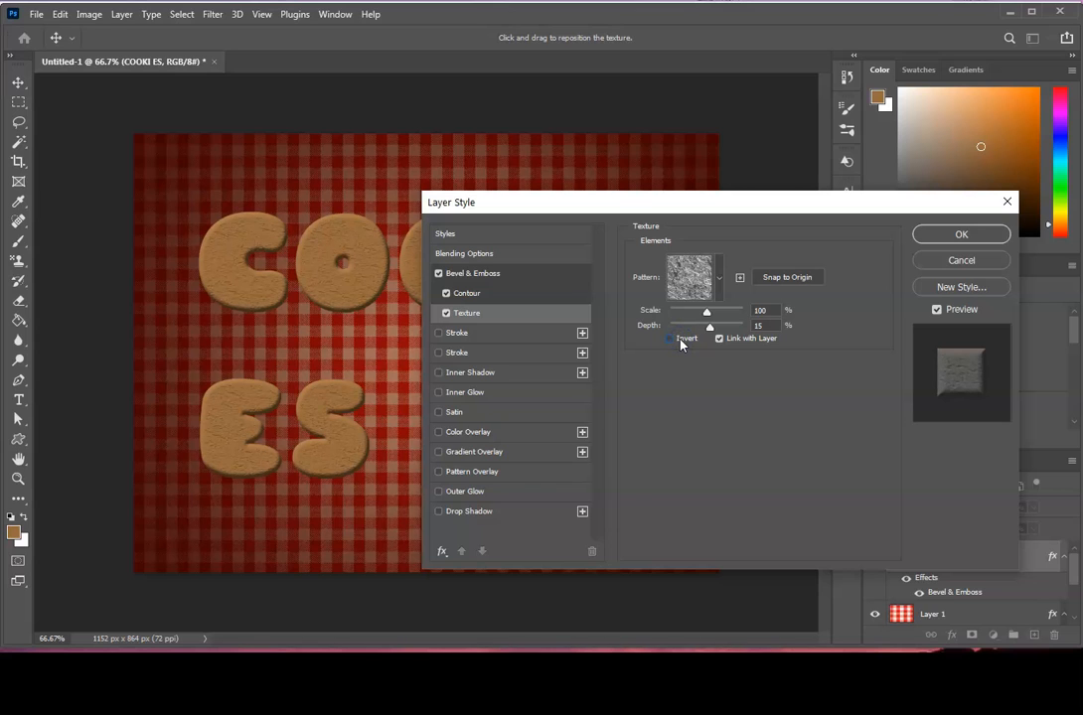
pyautogui.click(682, 341)
# Enable an Inner Shadow on the text, reset it to the default settings and set its color to #492d12.
pyautogui.click(479, 374)
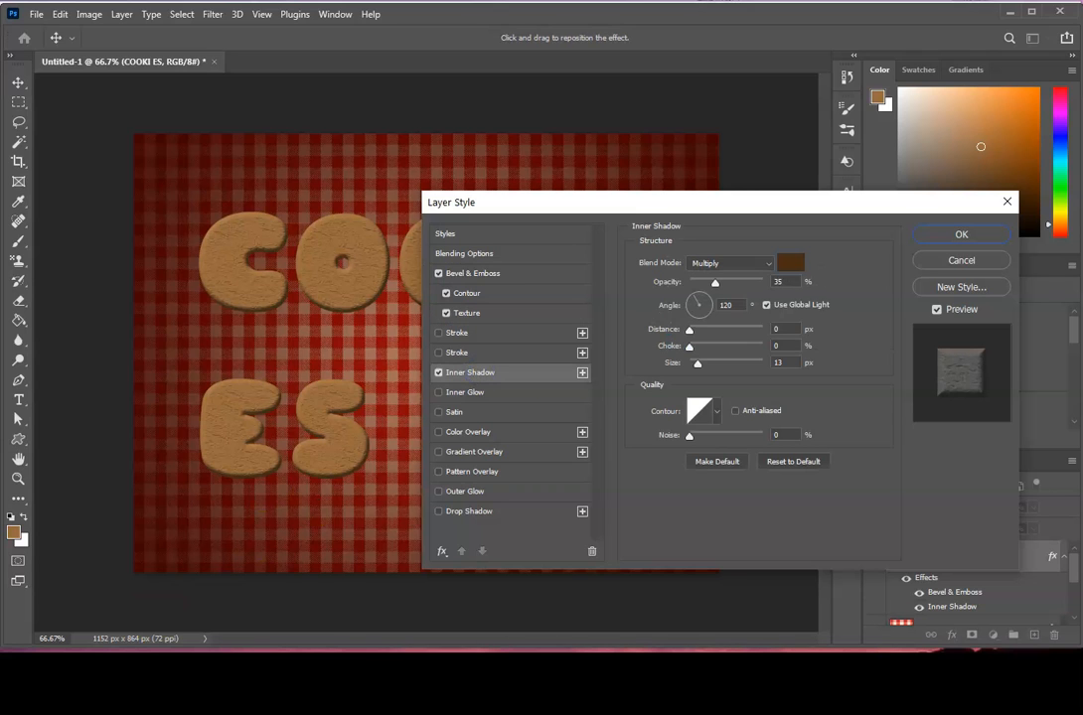
pyautogui.click(803, 463)
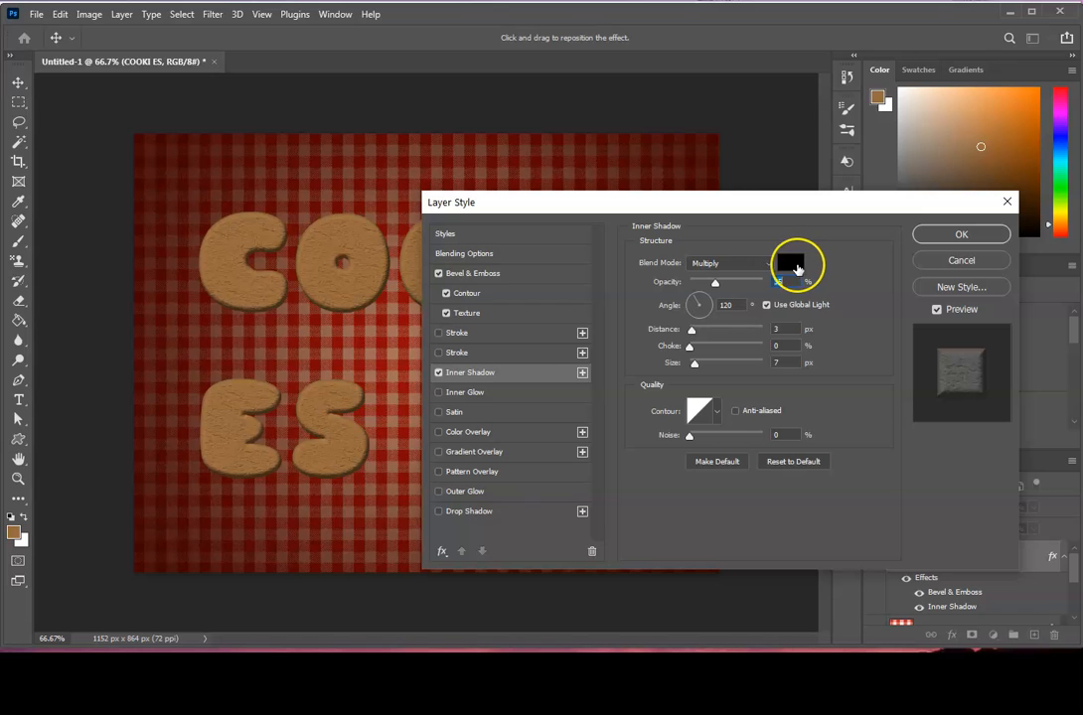
pyautogui.click(792, 264)
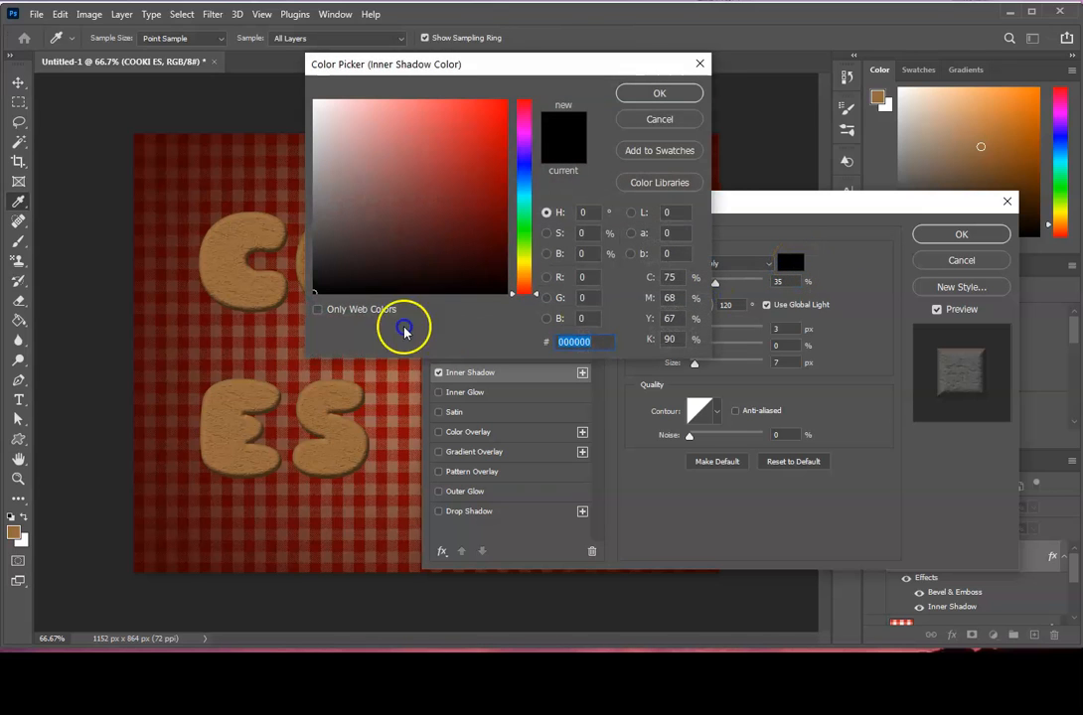
pyautogui.write('4')
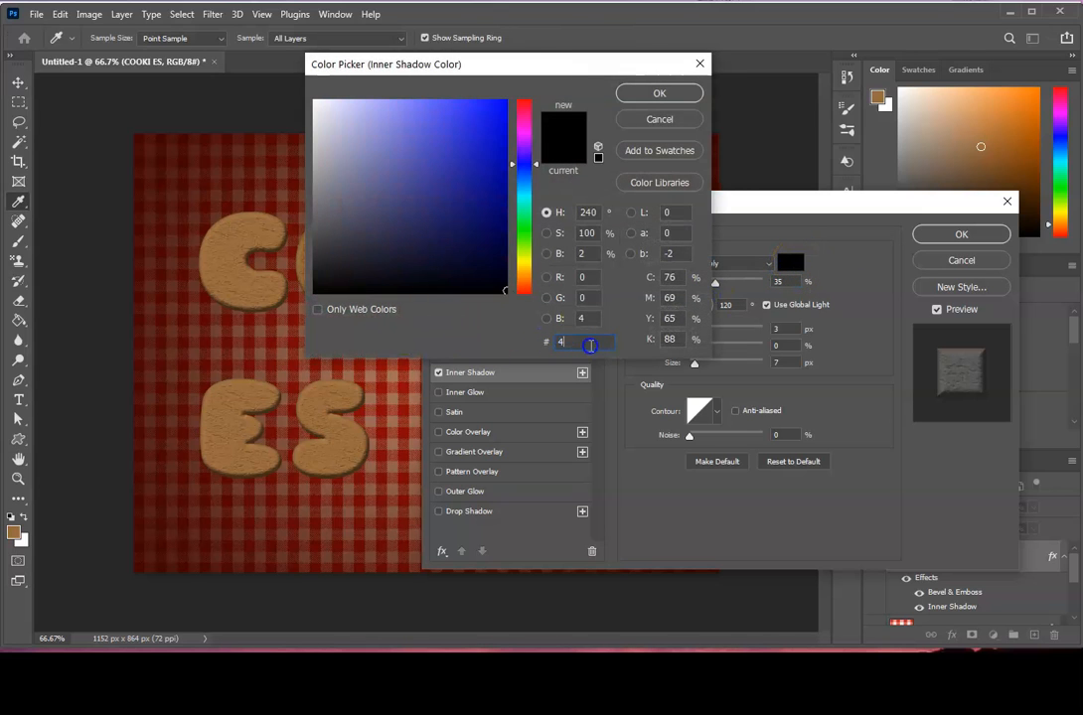
pyautogui.write('9')
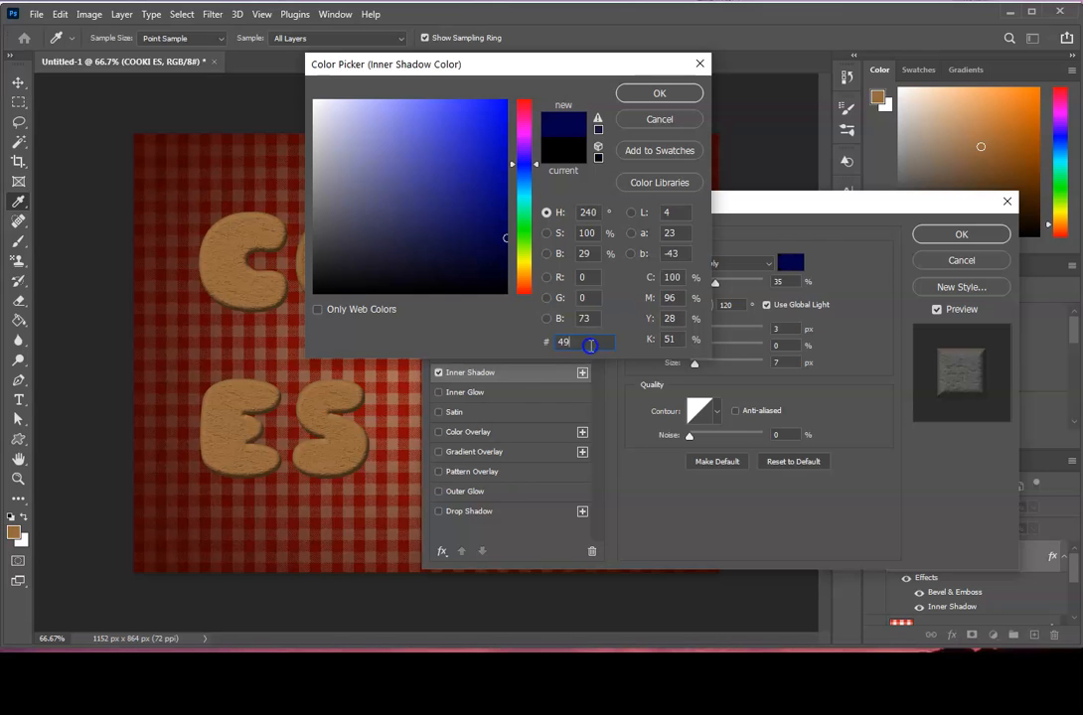
pyautogui.write('2')
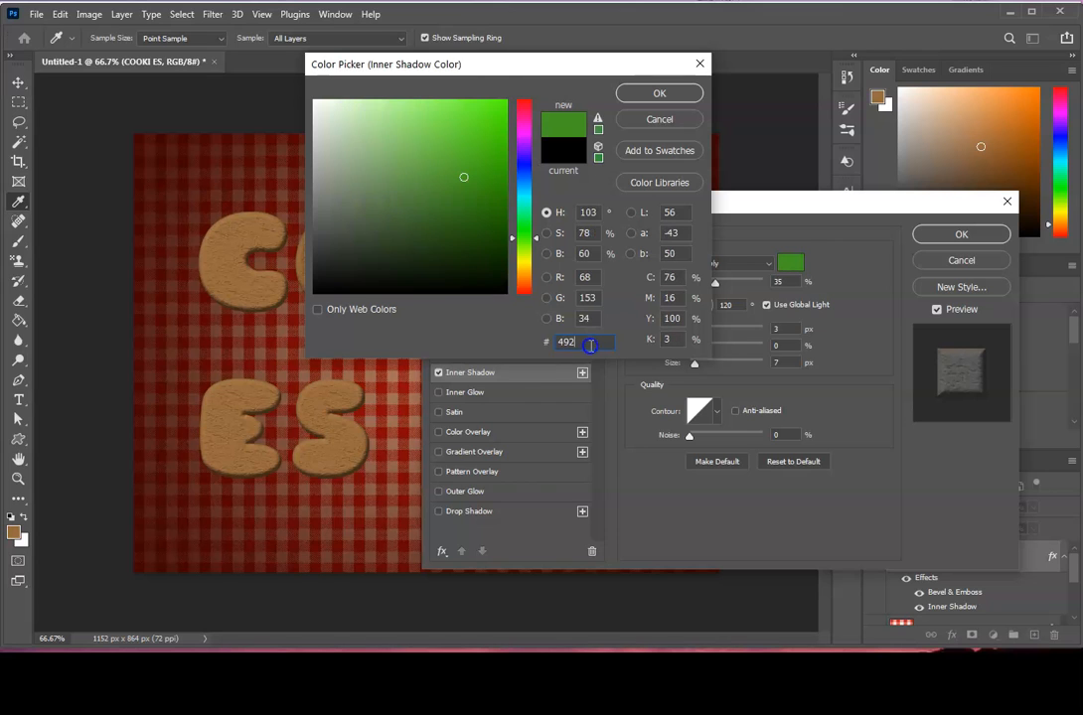
pyautogui.write('d12')
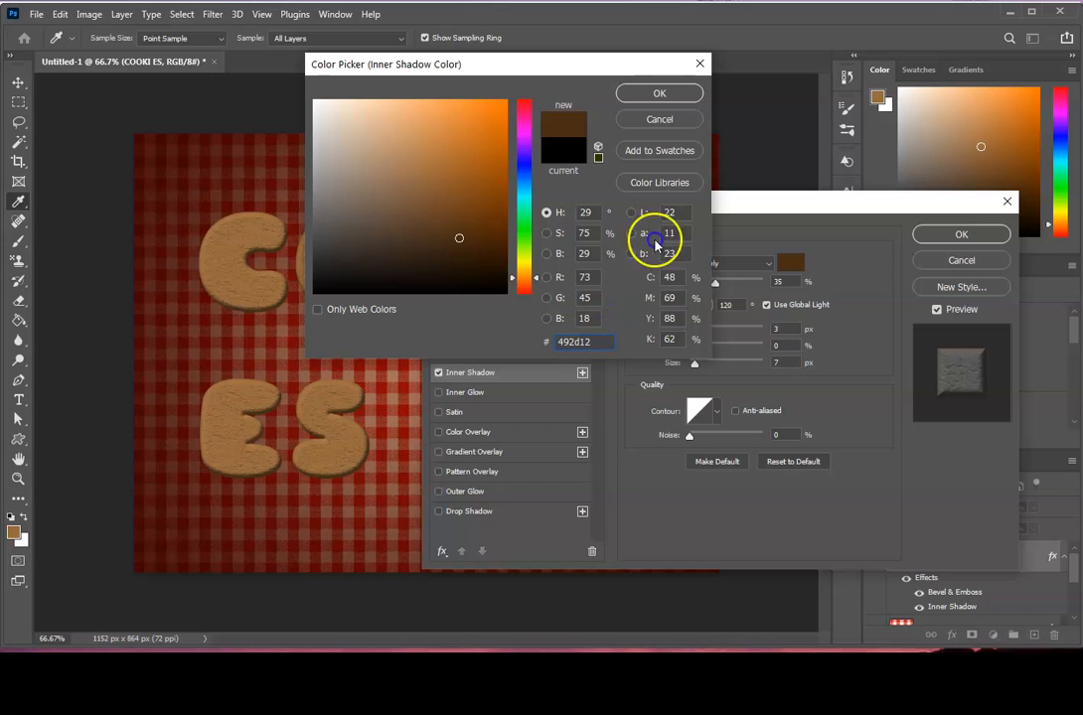
pyautogui.click(661, 94)
pyautogui.click(902, 343)
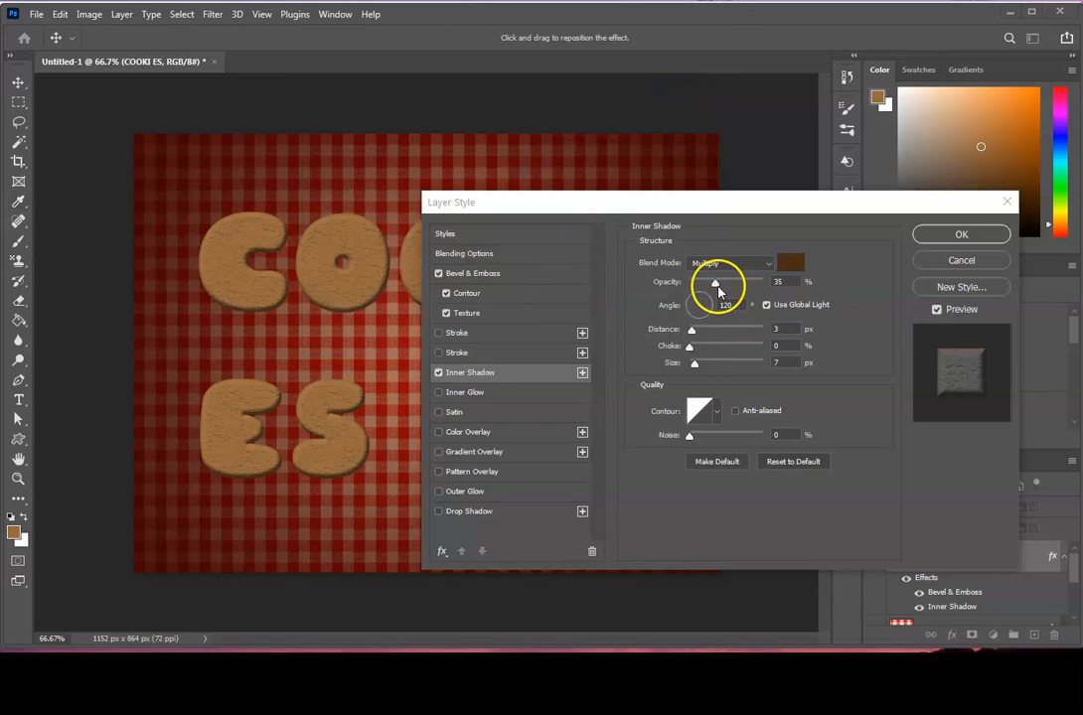
# Set the inner shadow's opacity to 75%, distance to 0 px and size to 13 px, and apply the layer style.
pyautogui.moveTo(782, 281); pyautogui.dragTo(703, 273)
pyautogui.write('75')
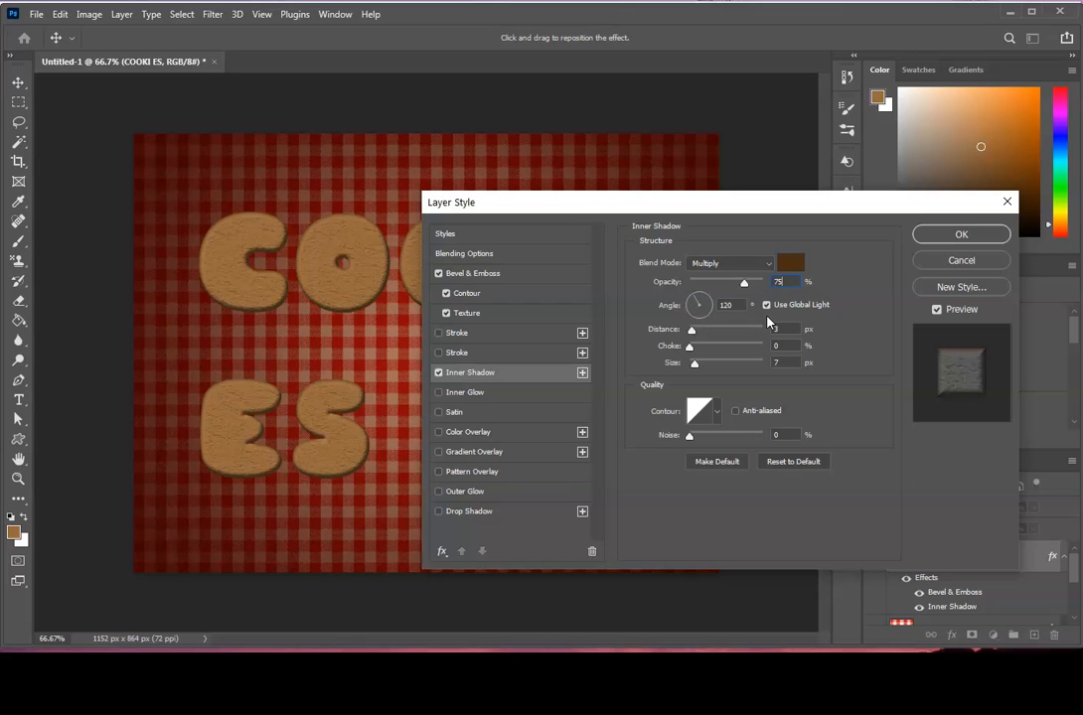
pyautogui.press('Tab')
pyautogui.press('Tab')
pyautogui.write('0')
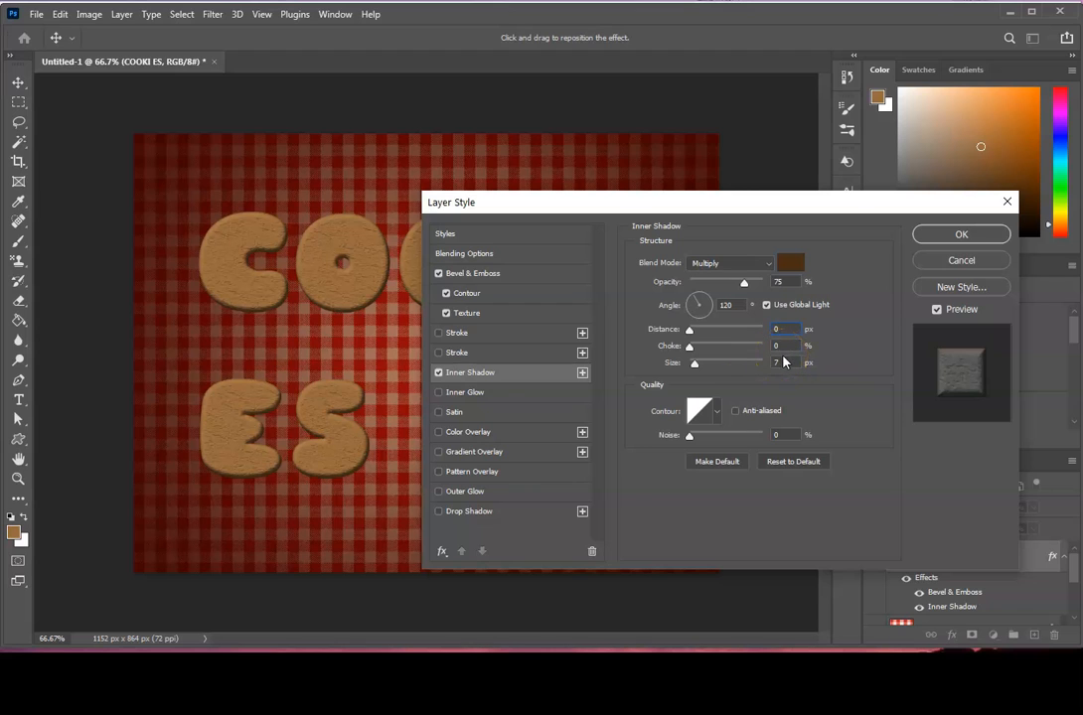
pyautogui.click(788, 364)
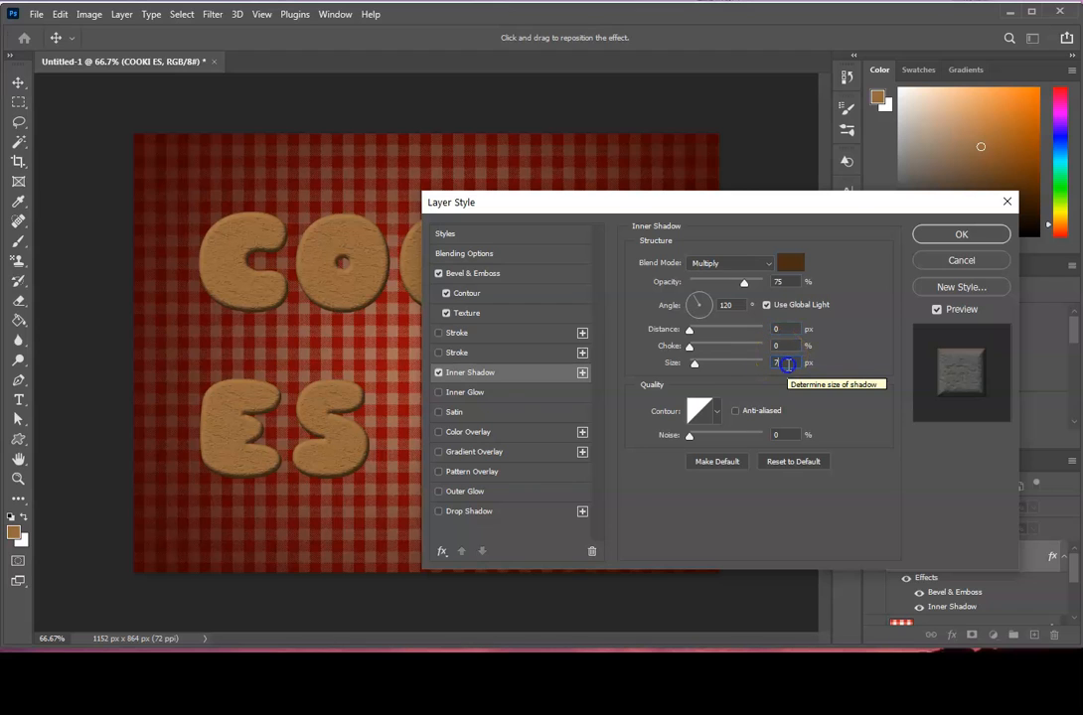
pyautogui.write('13')
pyautogui.click(711, 417)
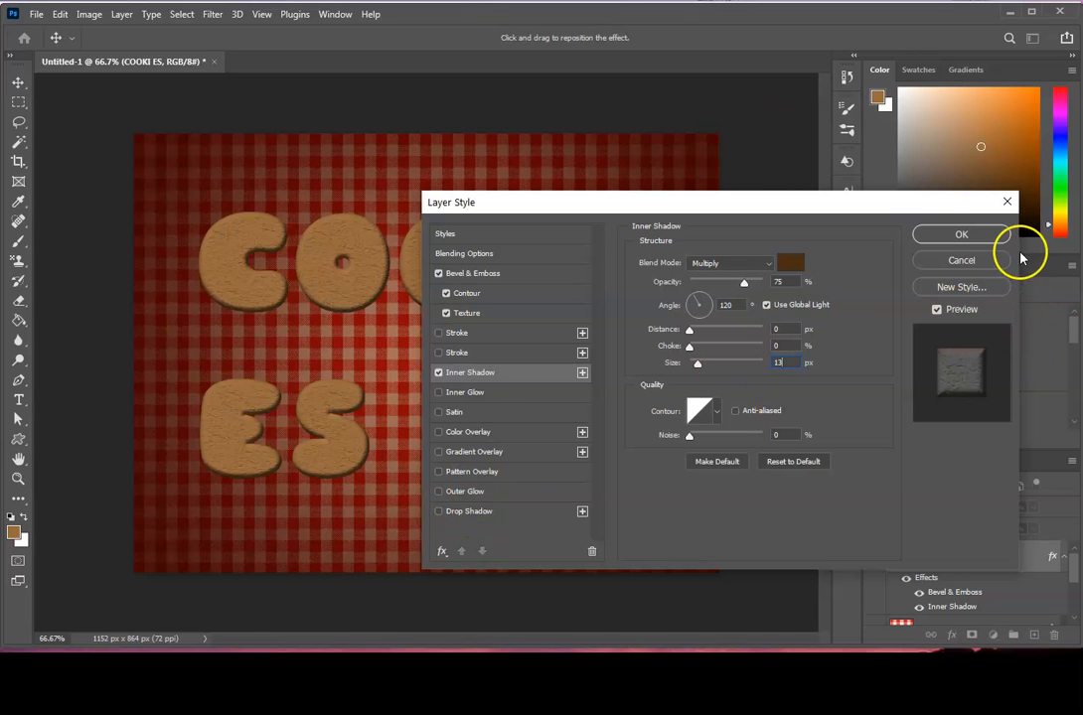
pyautogui.click(984, 235)
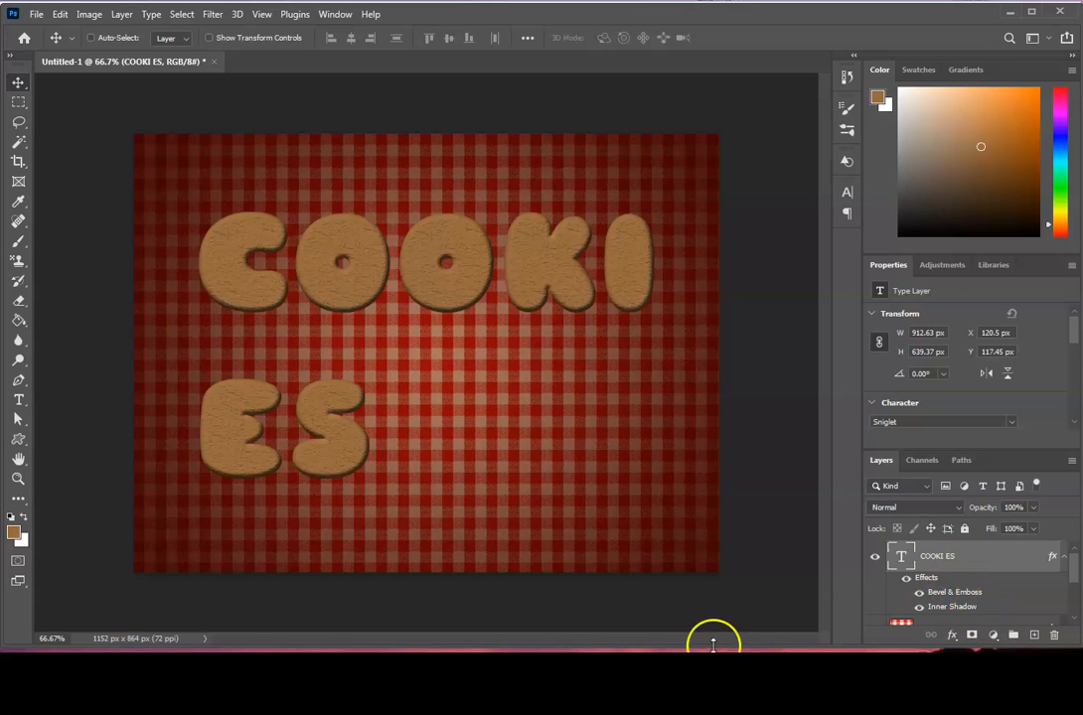
pyautogui.click(635, 459)
pyautogui.click(563, 410)
pyautogui.click(686, 430)
# Load the COOKI ES text outline as a selection and add a new layer above the text layer.
pyautogui.keyDown('ctrl'); pyautogui.click(903, 562); pyautogui.keyUp('ctrl')
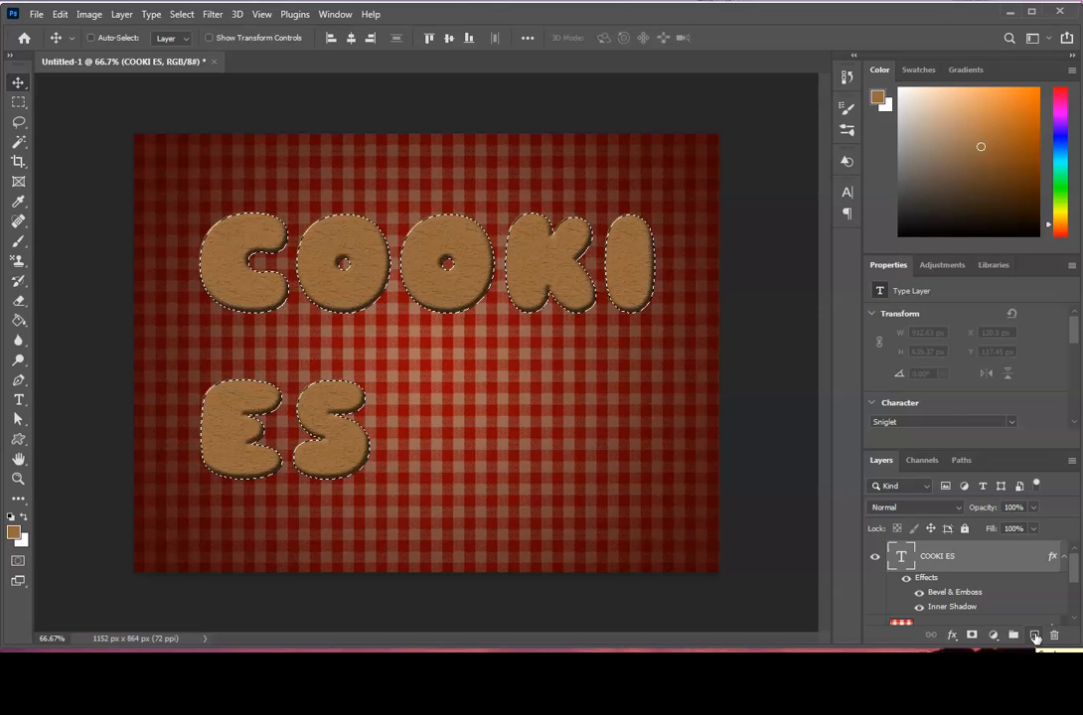
pyautogui.click(1035, 636)
# Rename the new layer above the text as Texture.
pyautogui.click(914, 552)
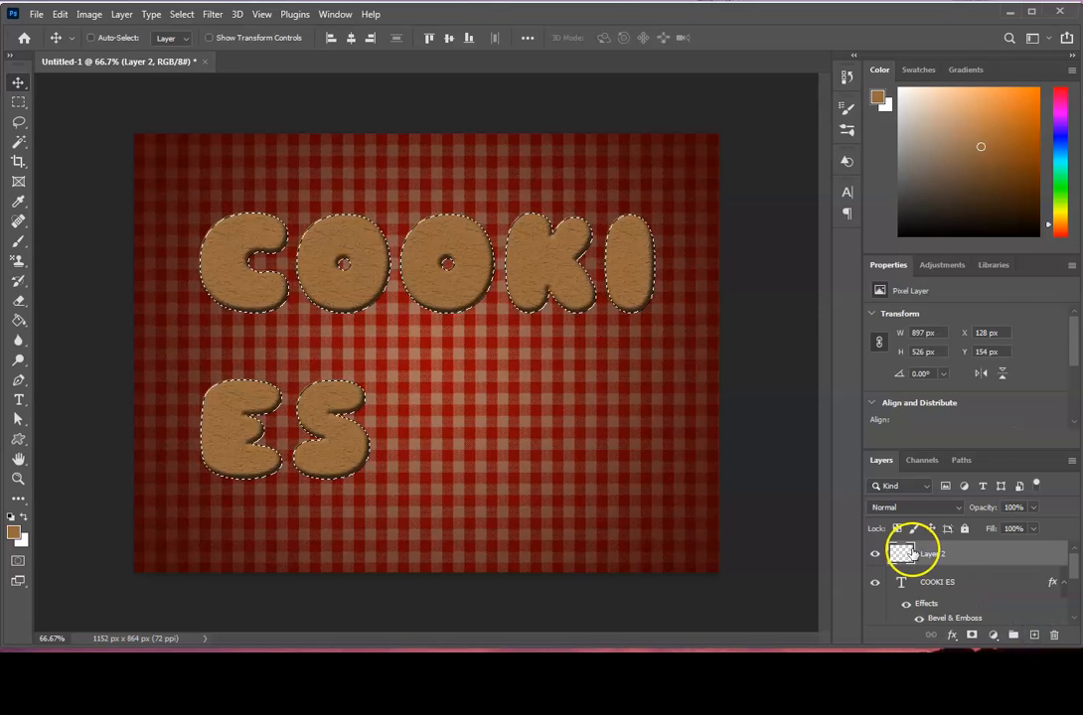
pyautogui.doubleClick(931, 554)
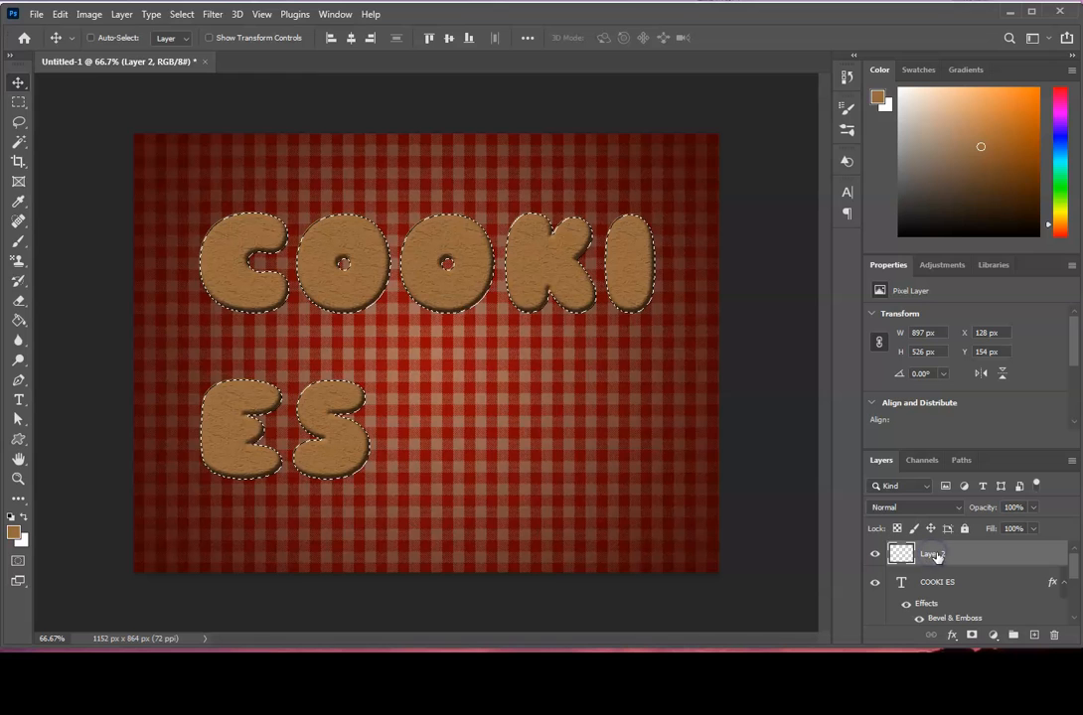
pyautogui.doubleClick(938, 554)
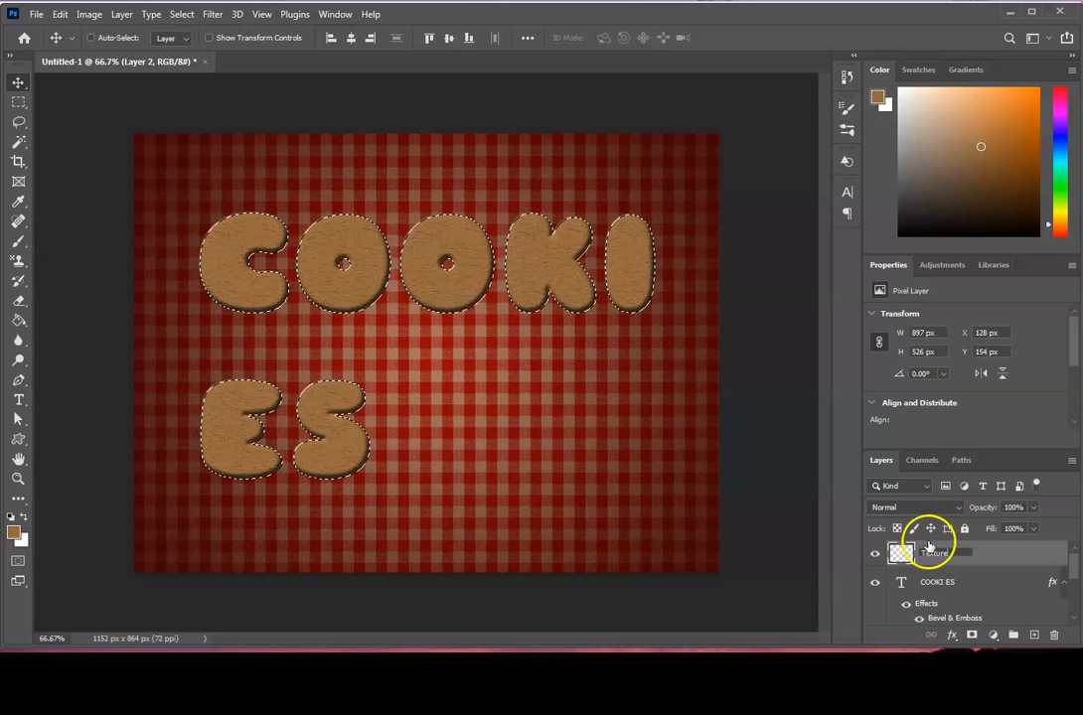
# Set the foreground color to #c69c6d.
pyautogui.click(15, 535)
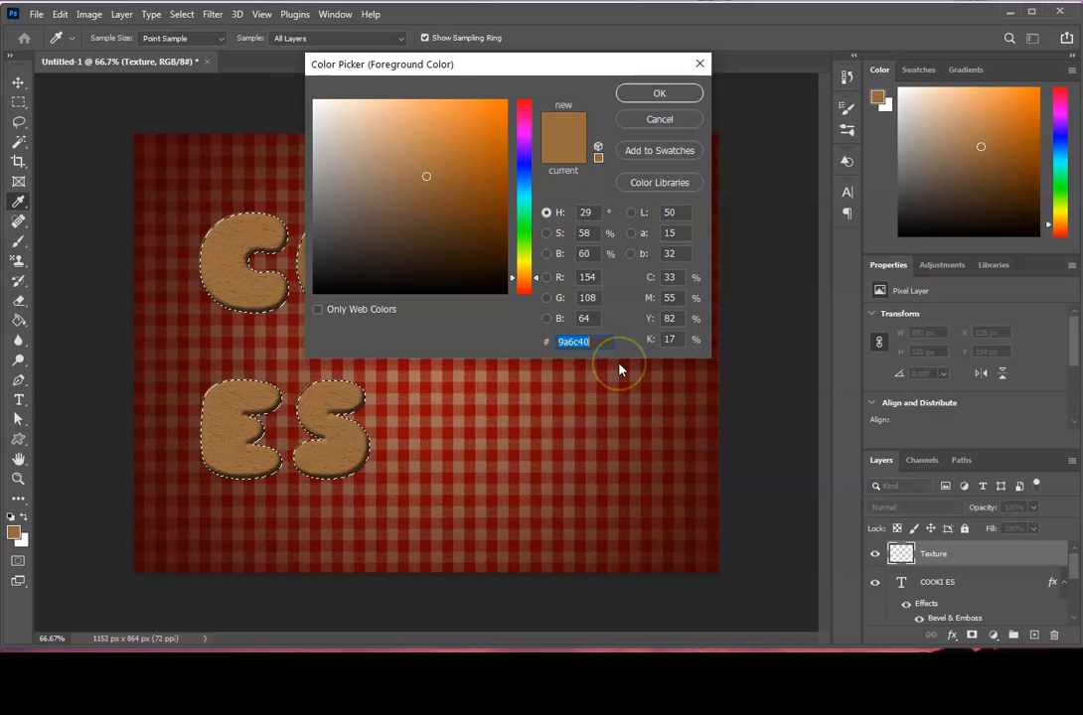
pyautogui.write('c')
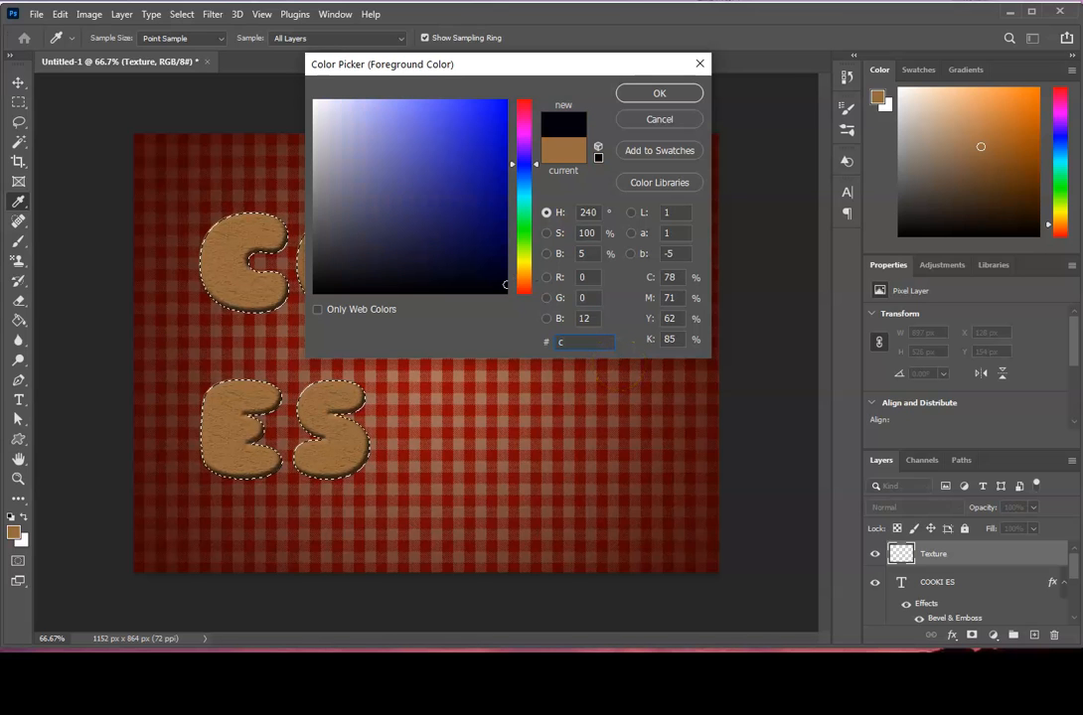
pyautogui.write('69')
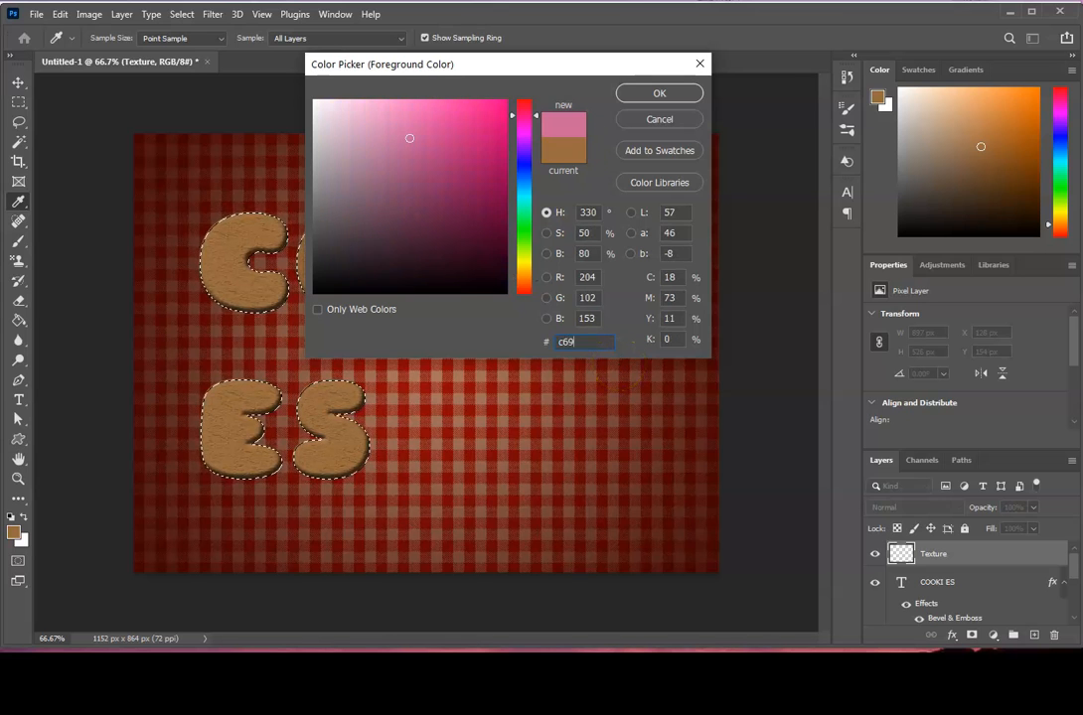
pyautogui.write('c6')
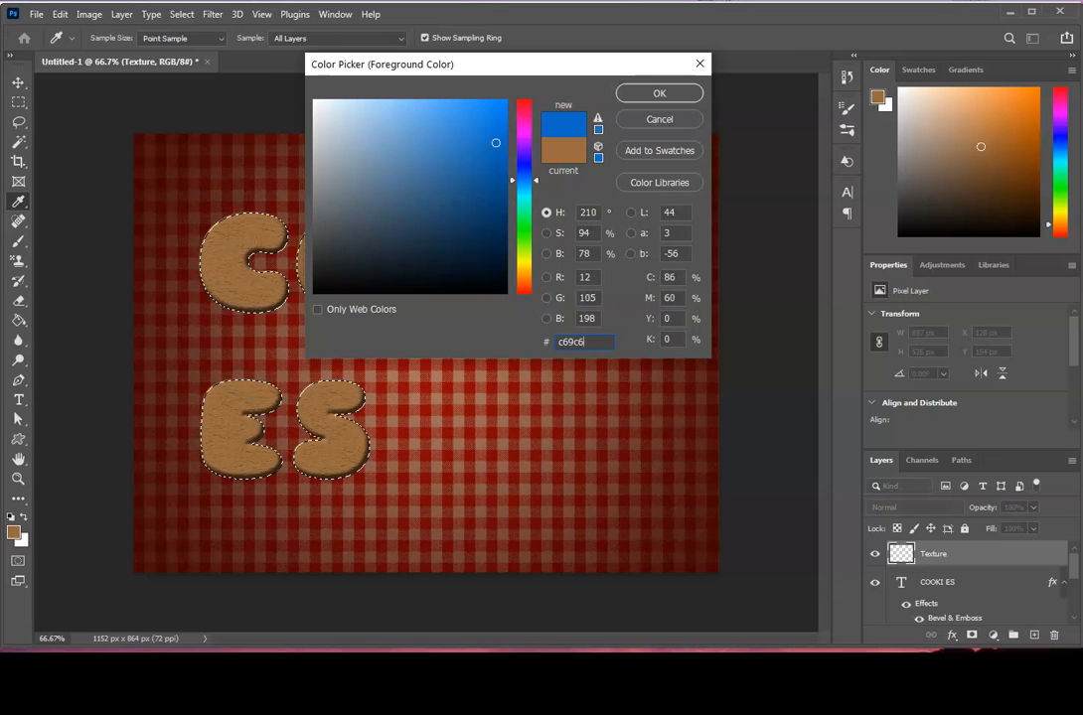
pyautogui.write('d')
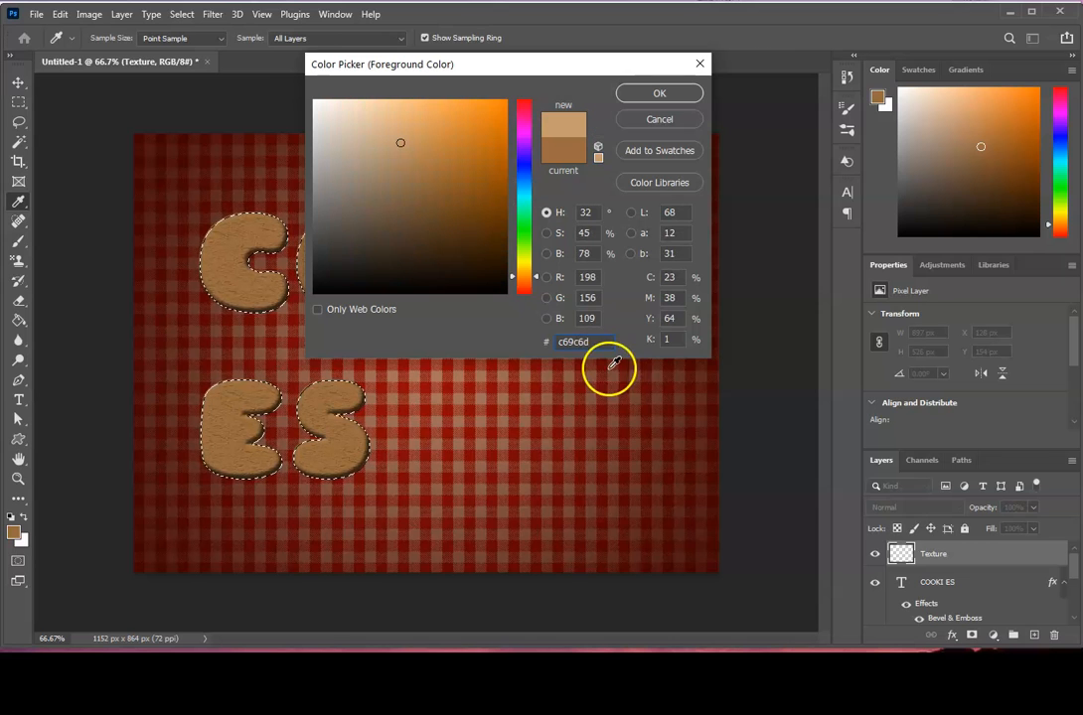
pyautogui.click(642, 94)
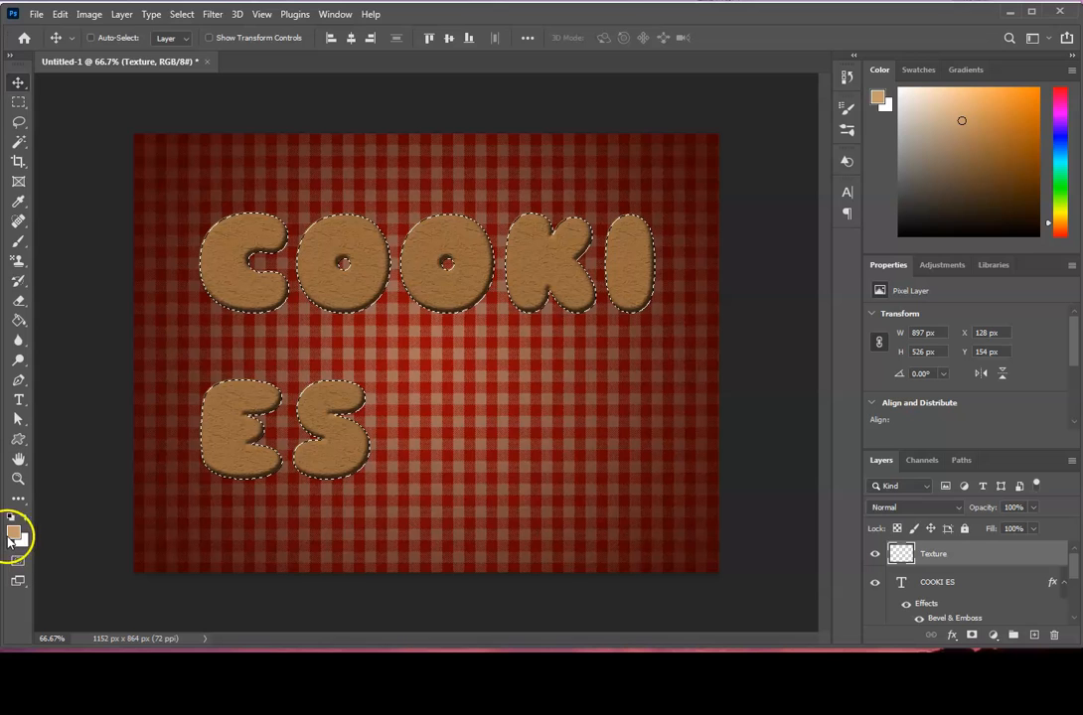
# Set the background color to #603913.
pyautogui.click(27, 545)
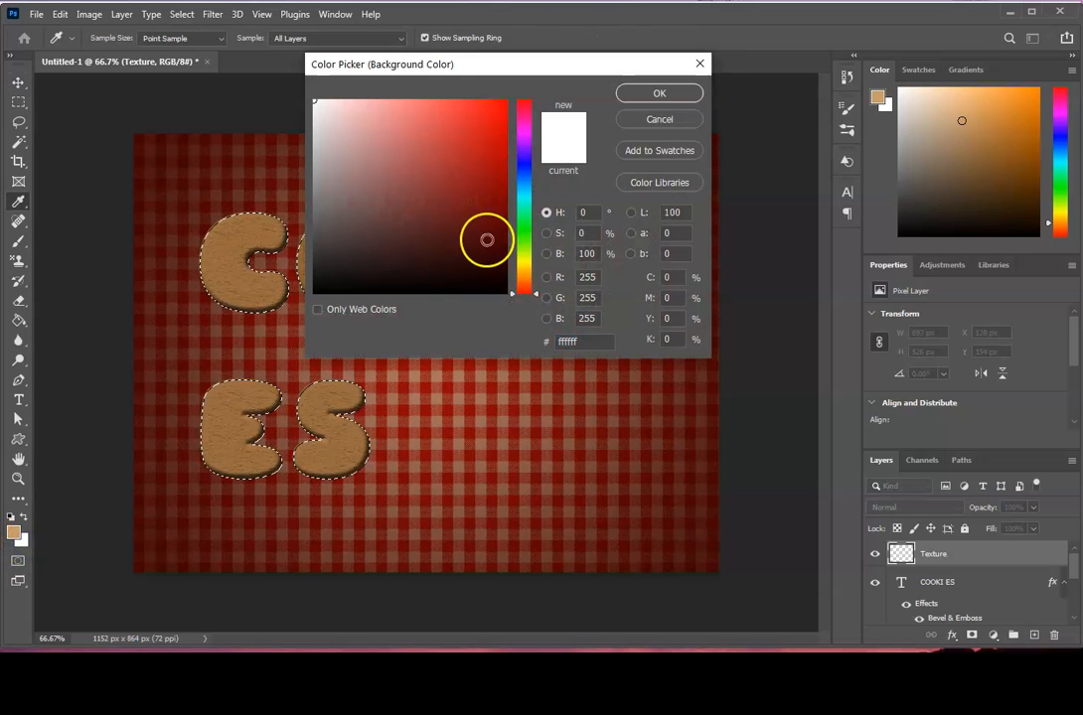
pyautogui.moveTo(598, 344); pyautogui.dragTo(473, 344)
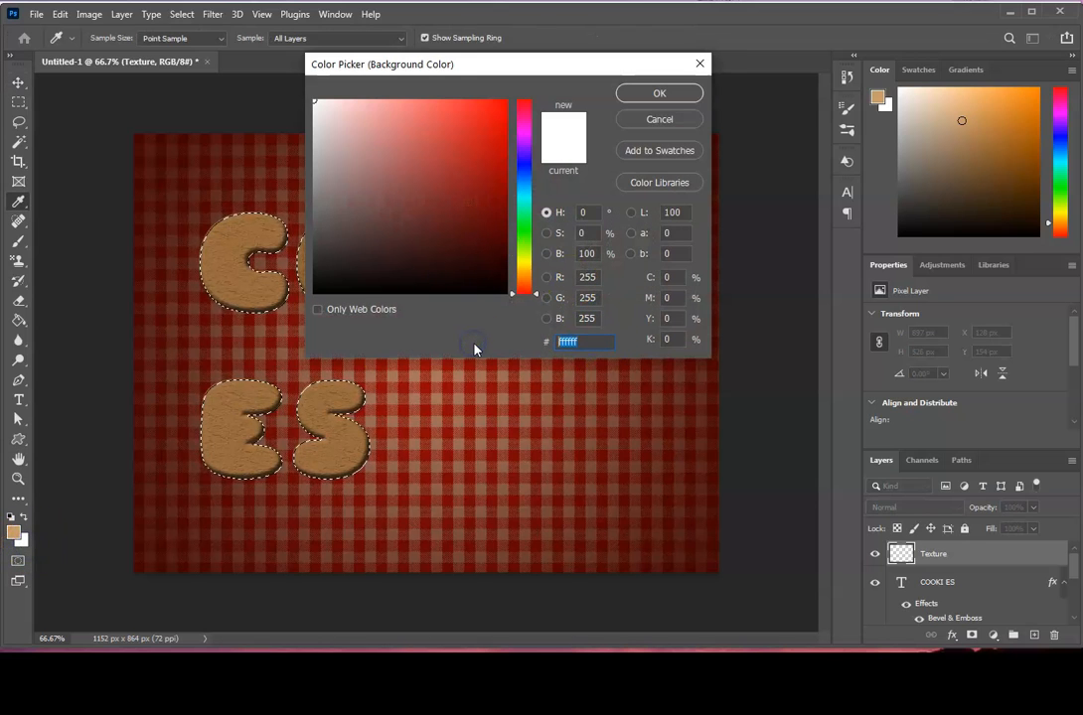
pyautogui.write('60')
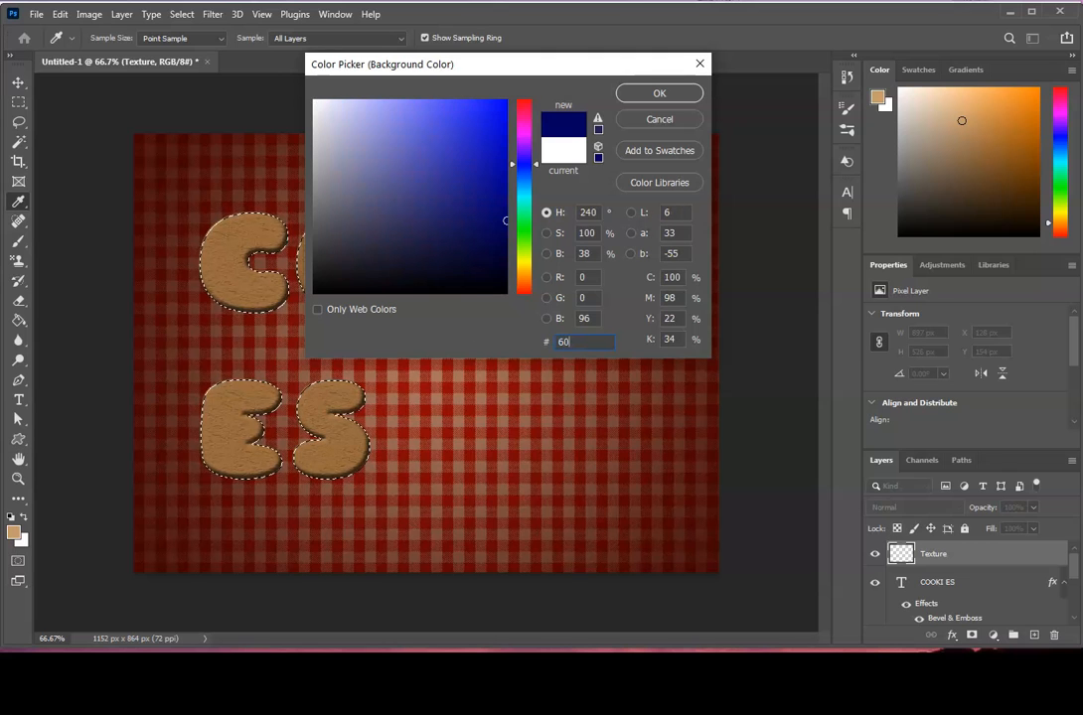
pyautogui.write('39')
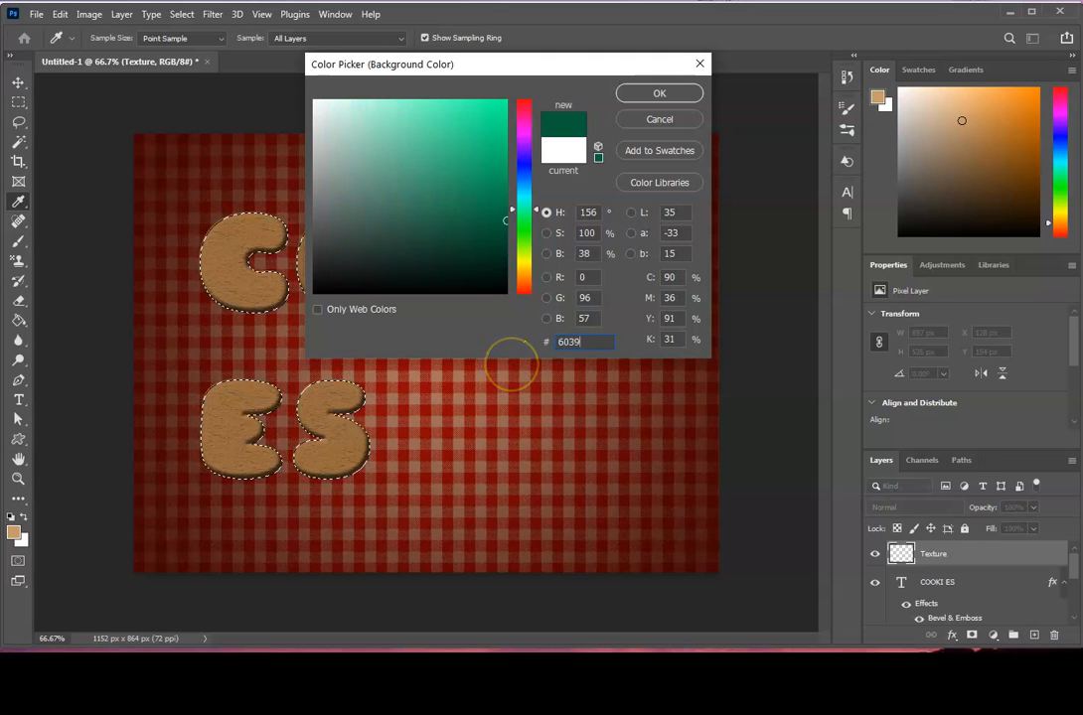
pyautogui.write('13')
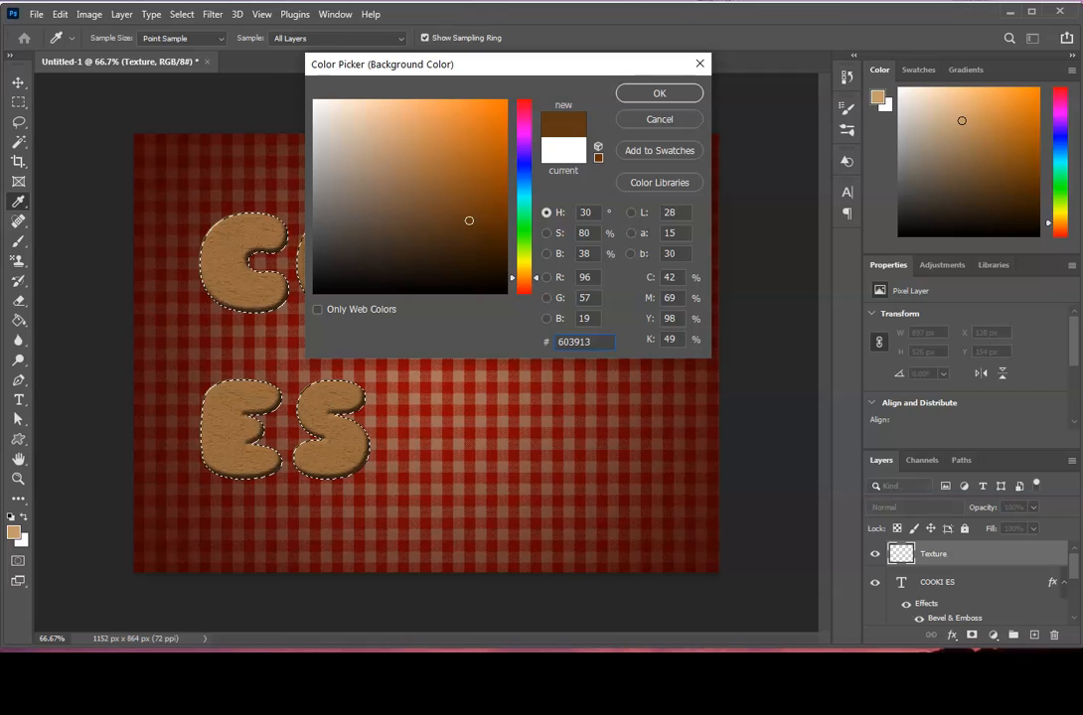
pyautogui.click(659, 94)
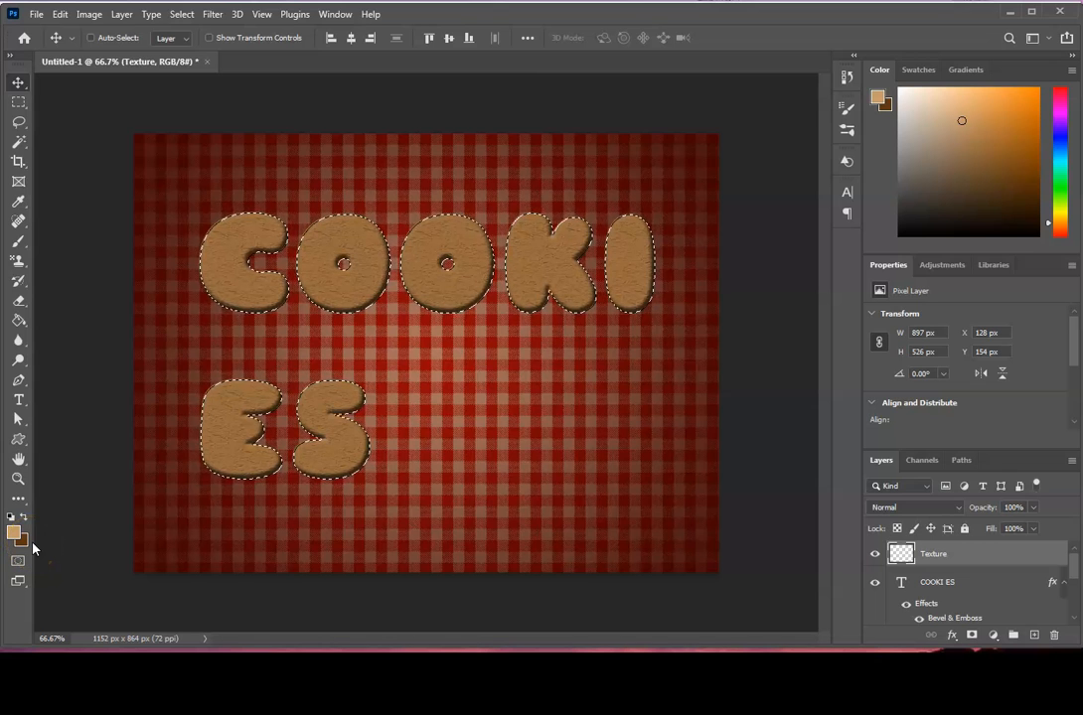
# Render Clouds inside the text selection on the Texture layer and clear the selection.
pyautogui.click(286, 79)
pyautogui.click(212, 14)
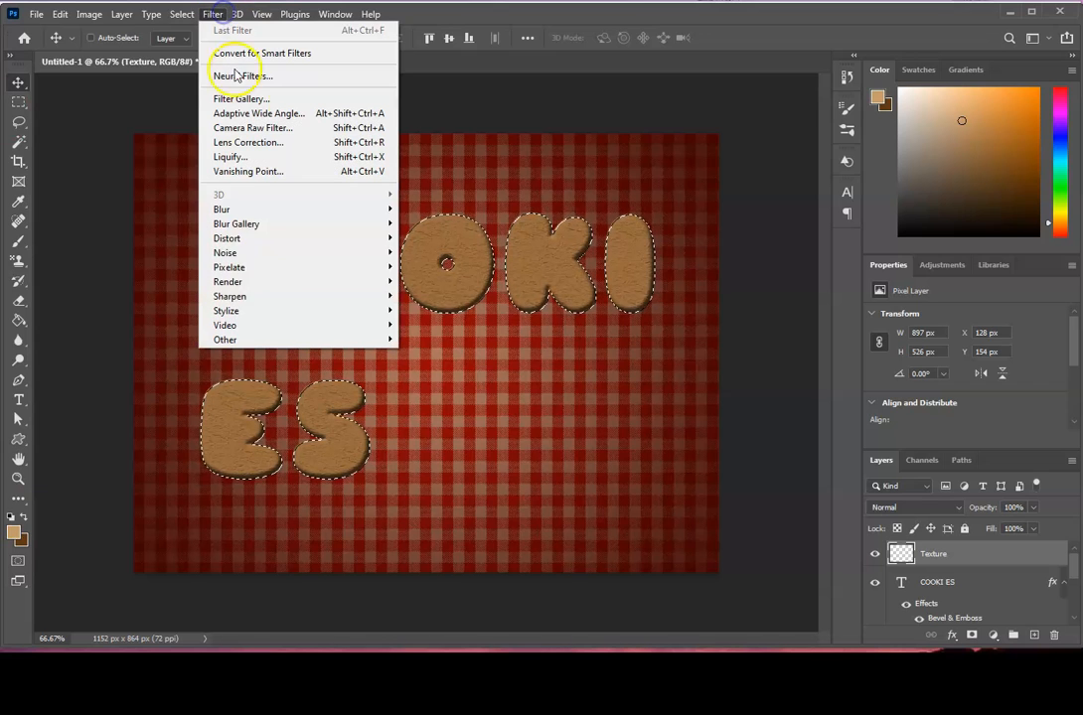
pyautogui.moveTo(253, 287)
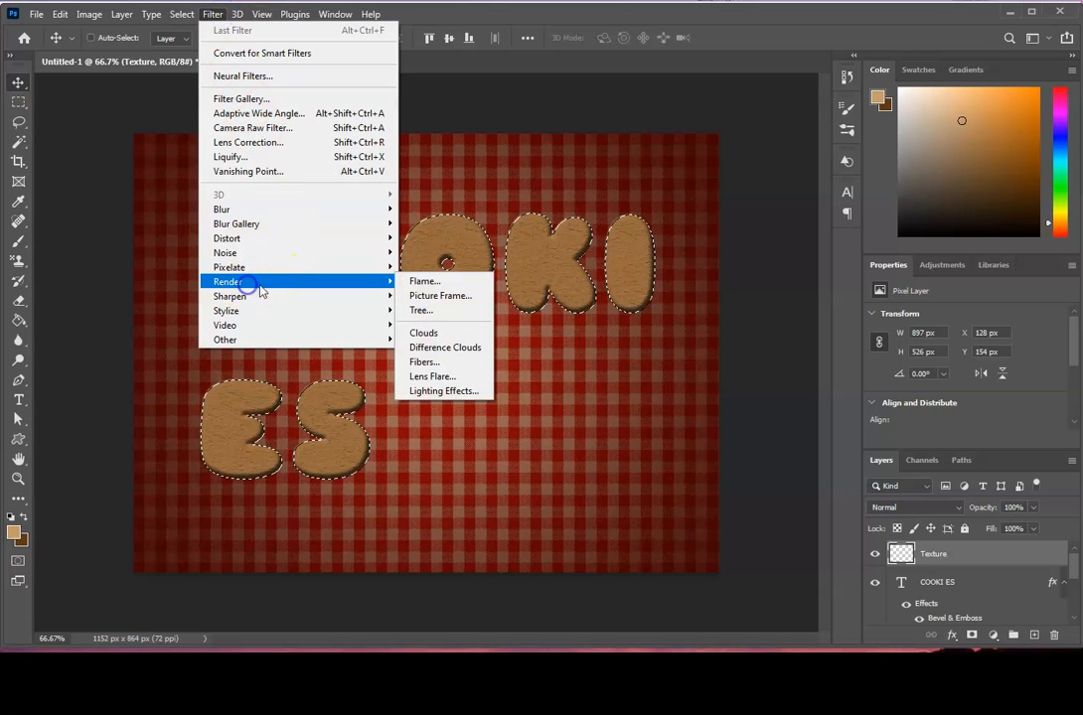
pyautogui.click(459, 336)
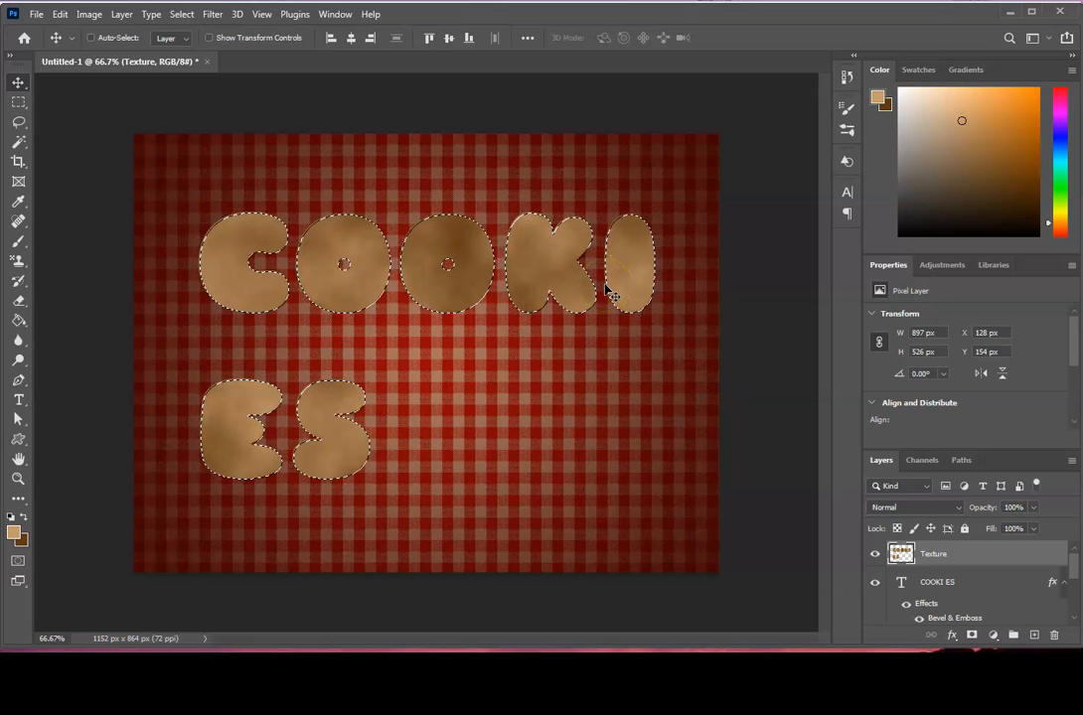
pyautogui.hotkey('ctrl', 'd')
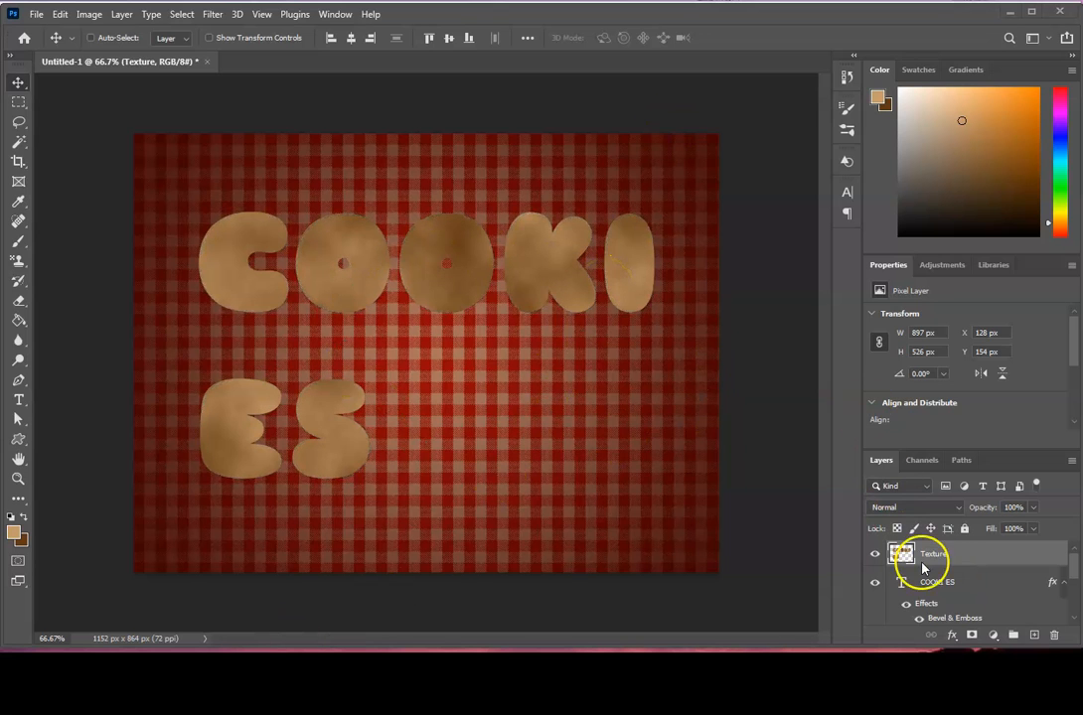
# Apply the Note Paper sketch filter to the Texture layer with image balance 50, graininess 10 and relief 12.
pyautogui.click(211, 15)
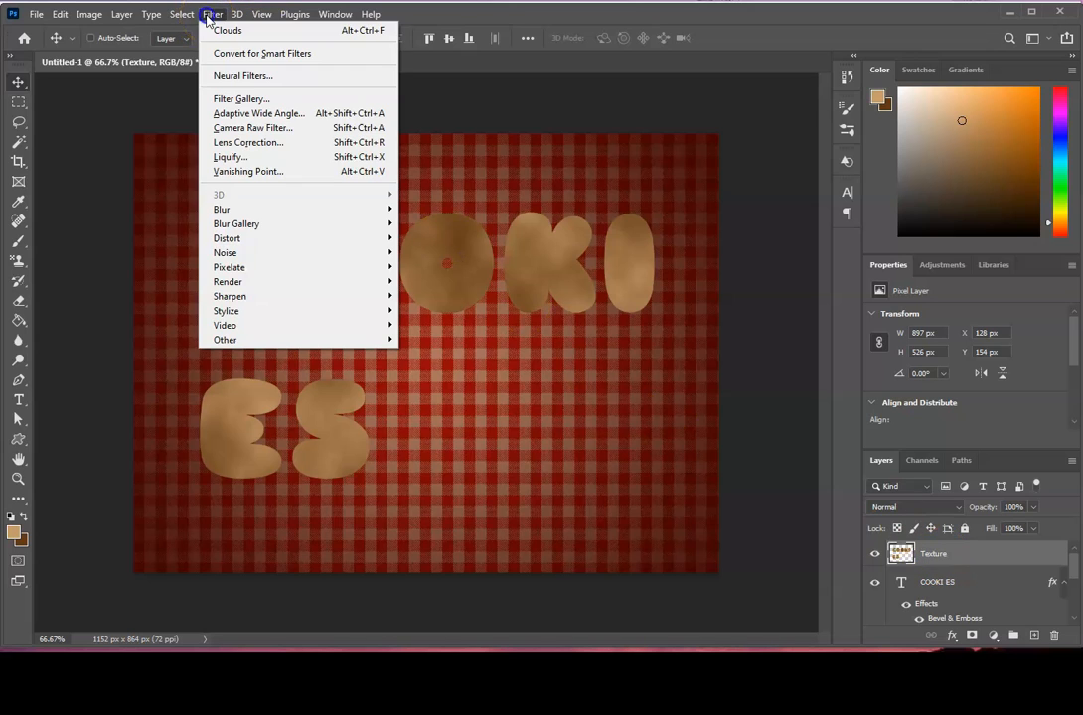
pyautogui.click(253, 102)
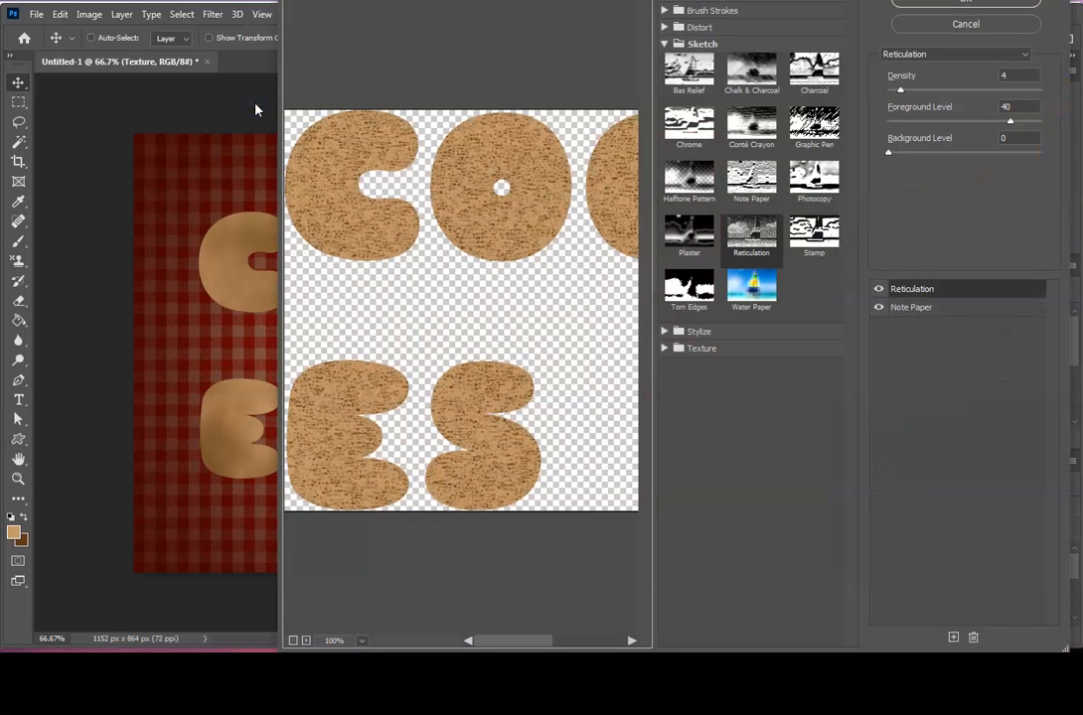
pyautogui.click(682, 45)
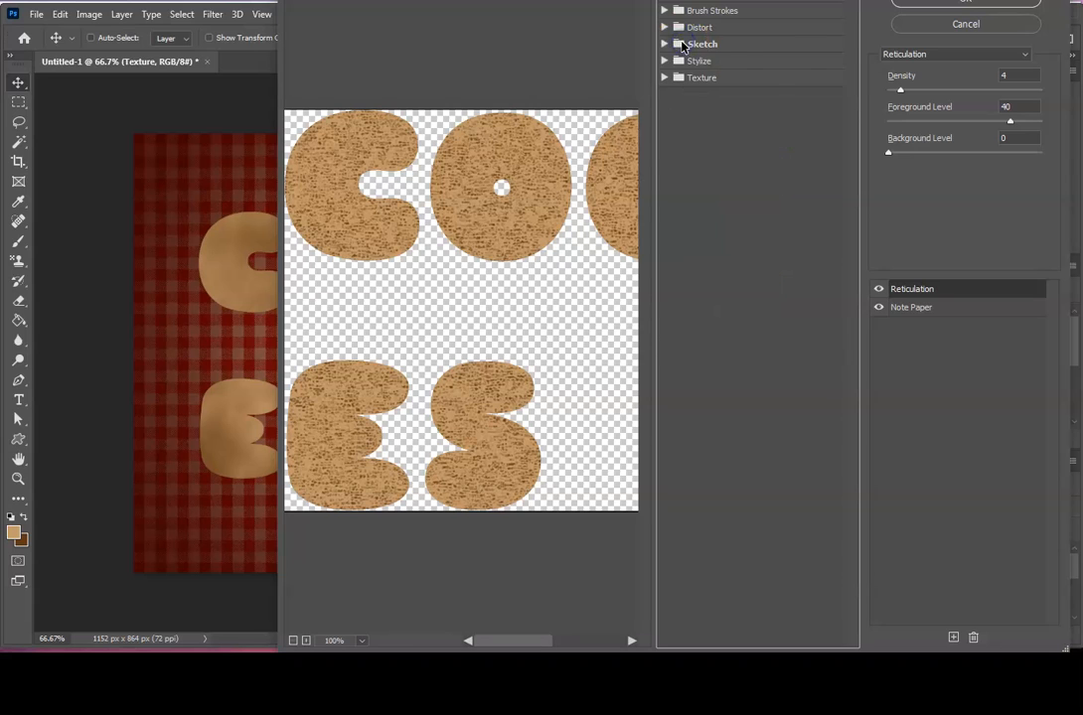
pyautogui.click(682, 44)
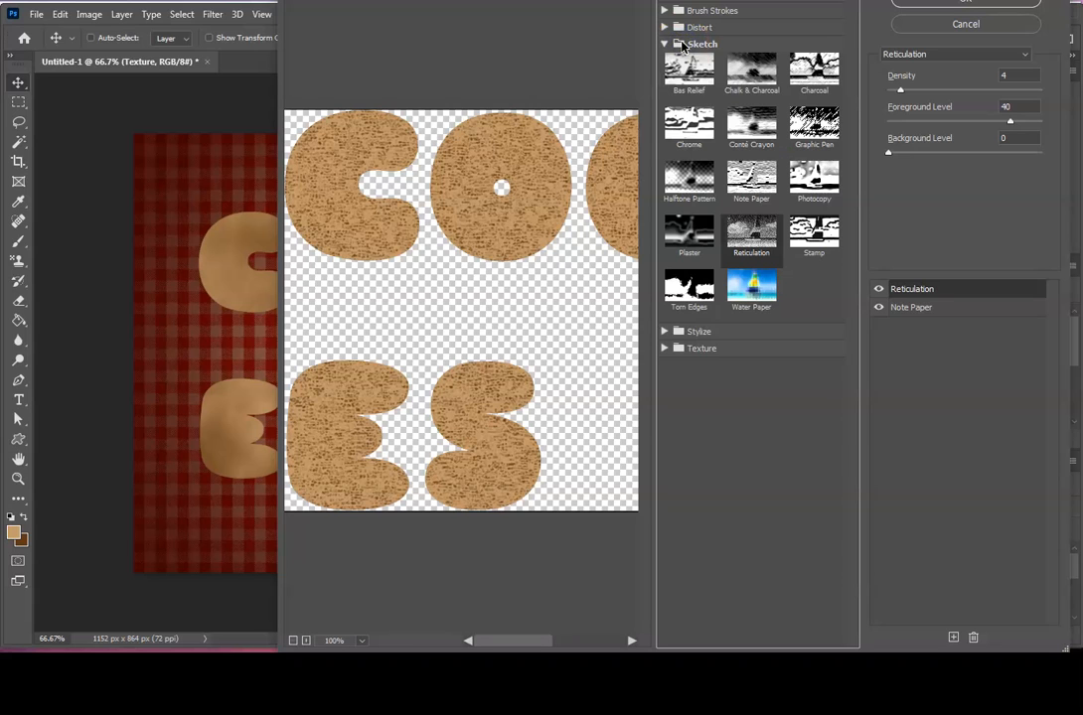
pyautogui.click(754, 184)
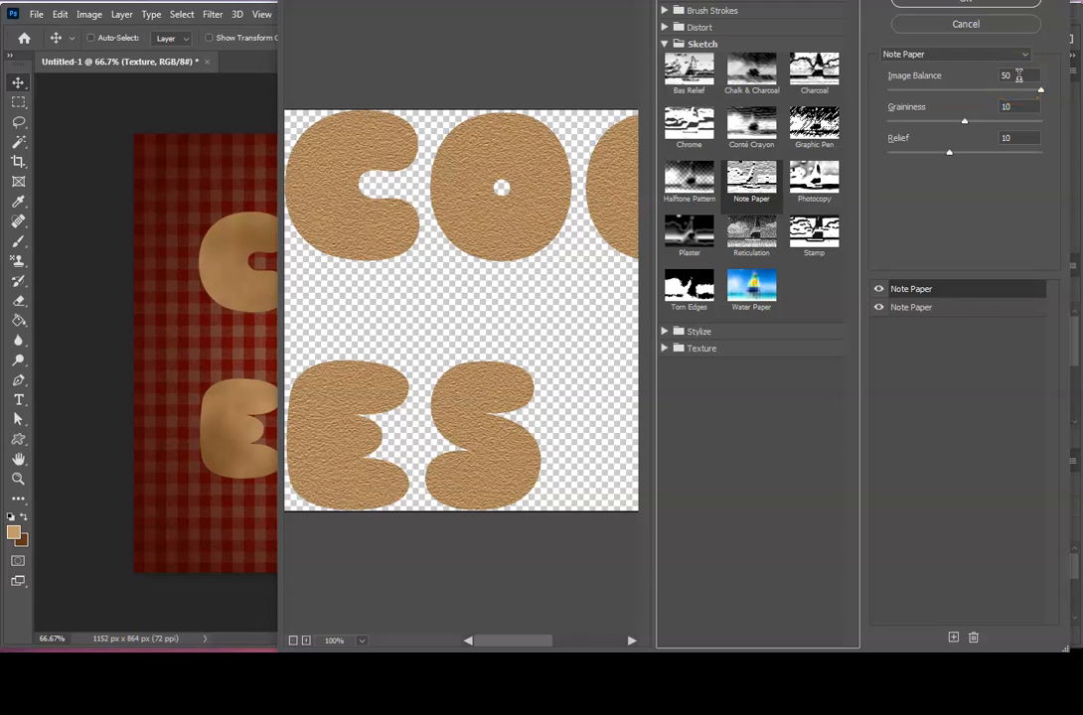
pyautogui.click(1007, 107)
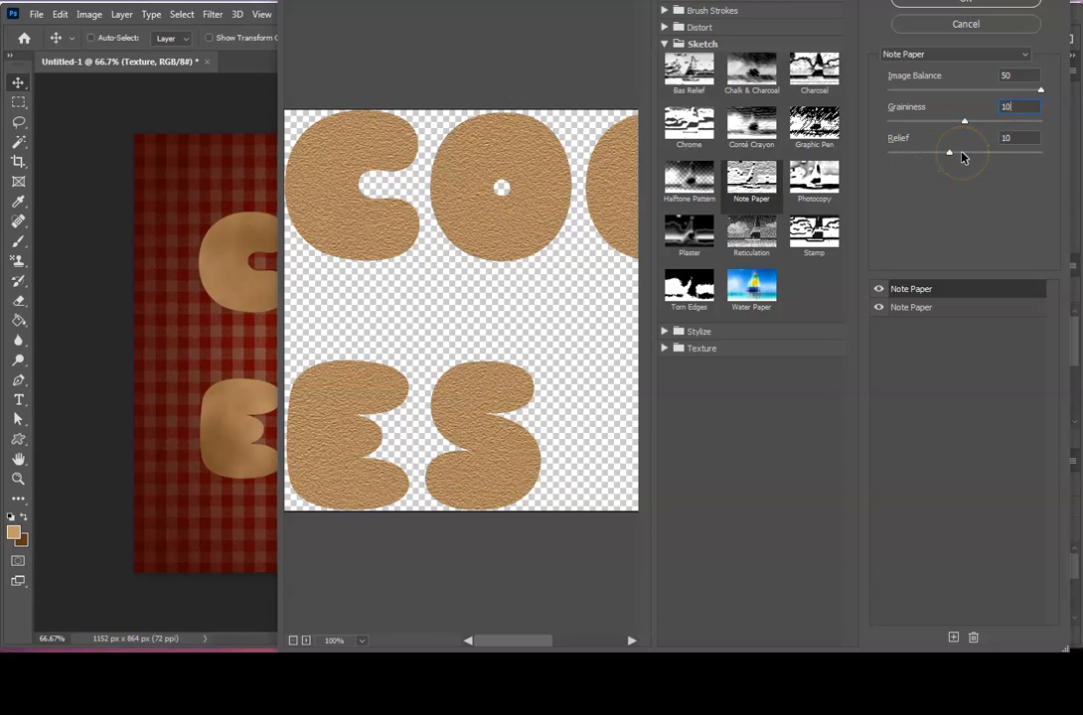
pyautogui.click(1010, 139)
pyautogui.write('12')
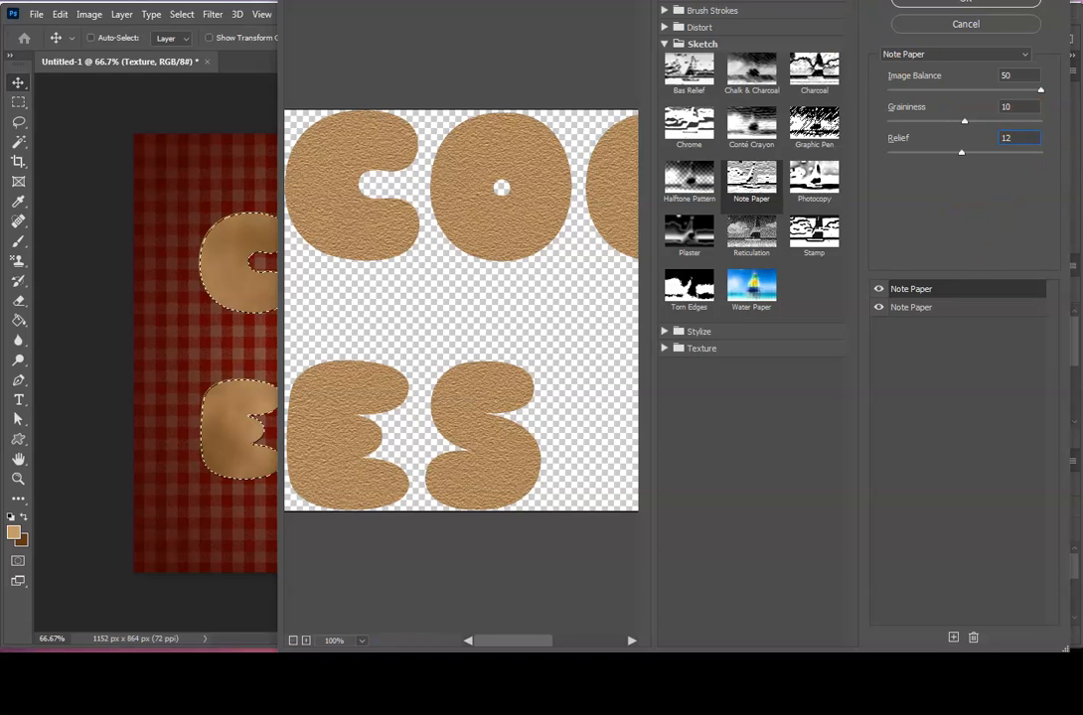
pyautogui.moveTo(861, 0); pyautogui.dragTo(860, 41)
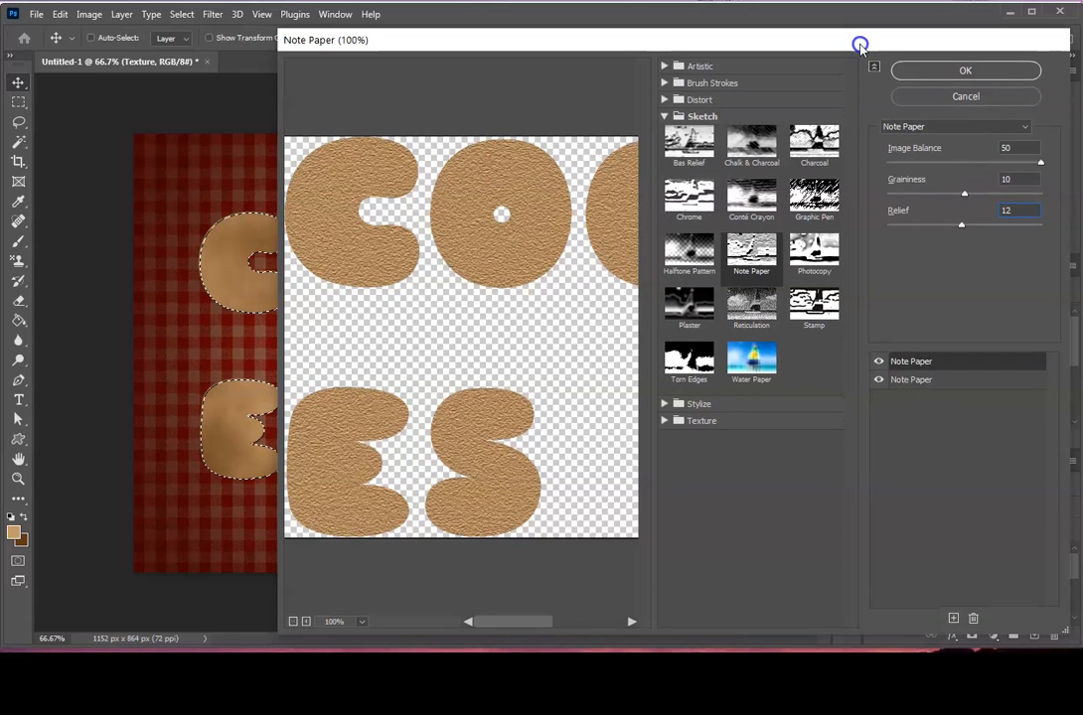
pyautogui.click(979, 72)
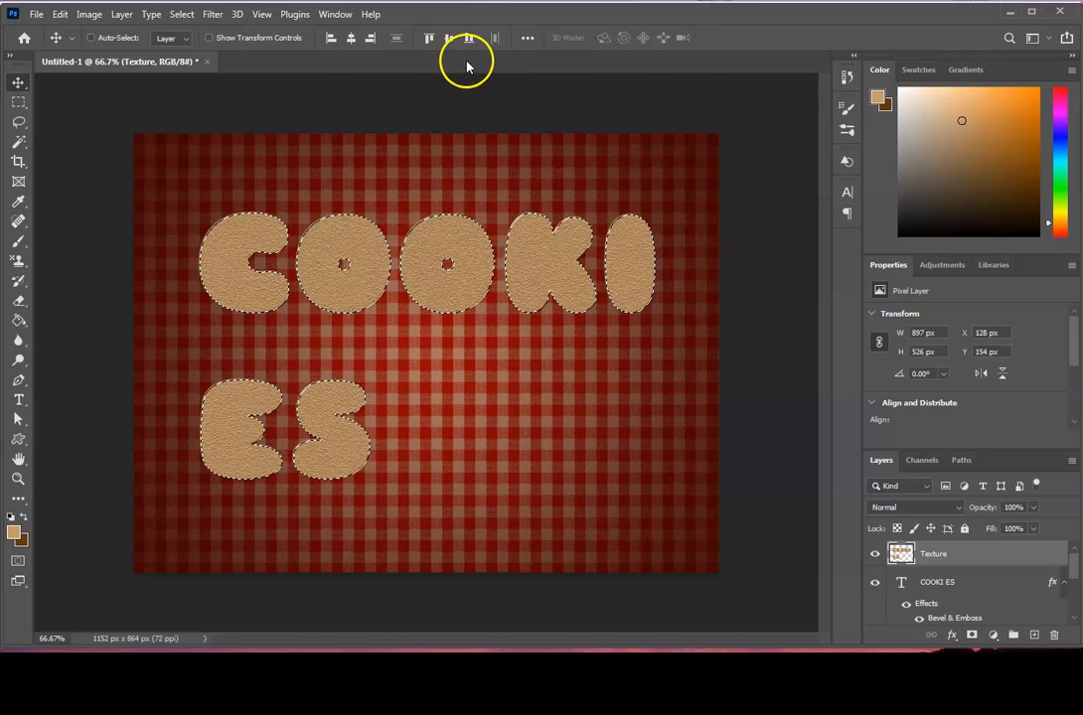
# Apply the Reticulation sketch filter to the Texture layer with density 4, foreground level 40 and background level 0.
pyautogui.click(212, 14)
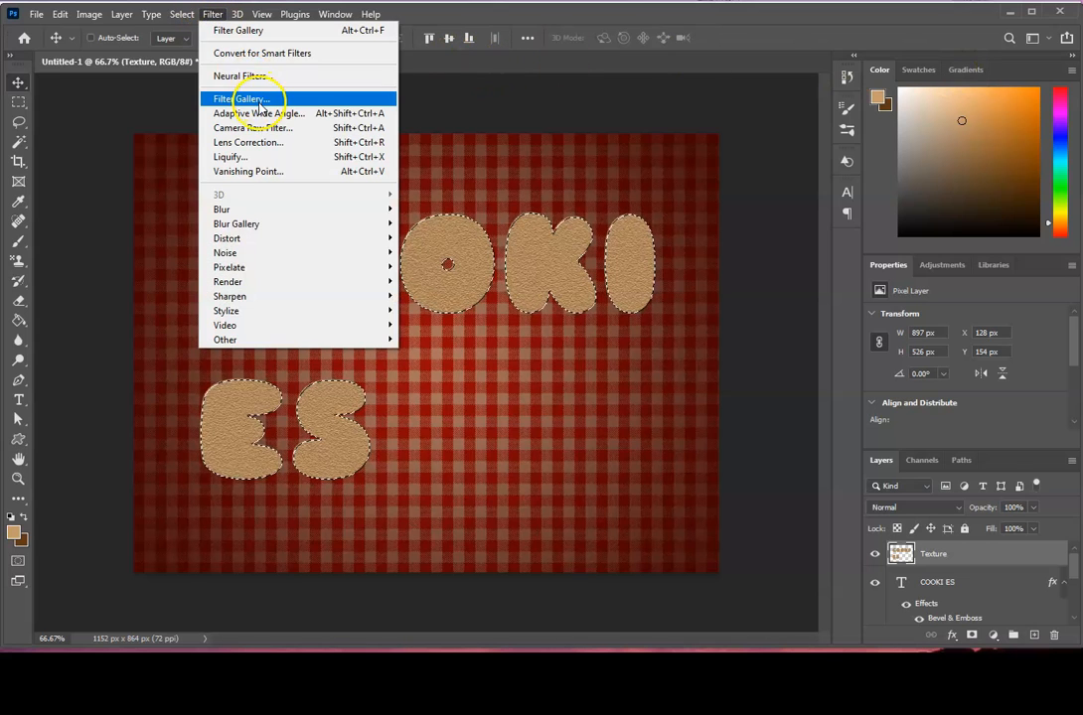
pyautogui.click(253, 99)
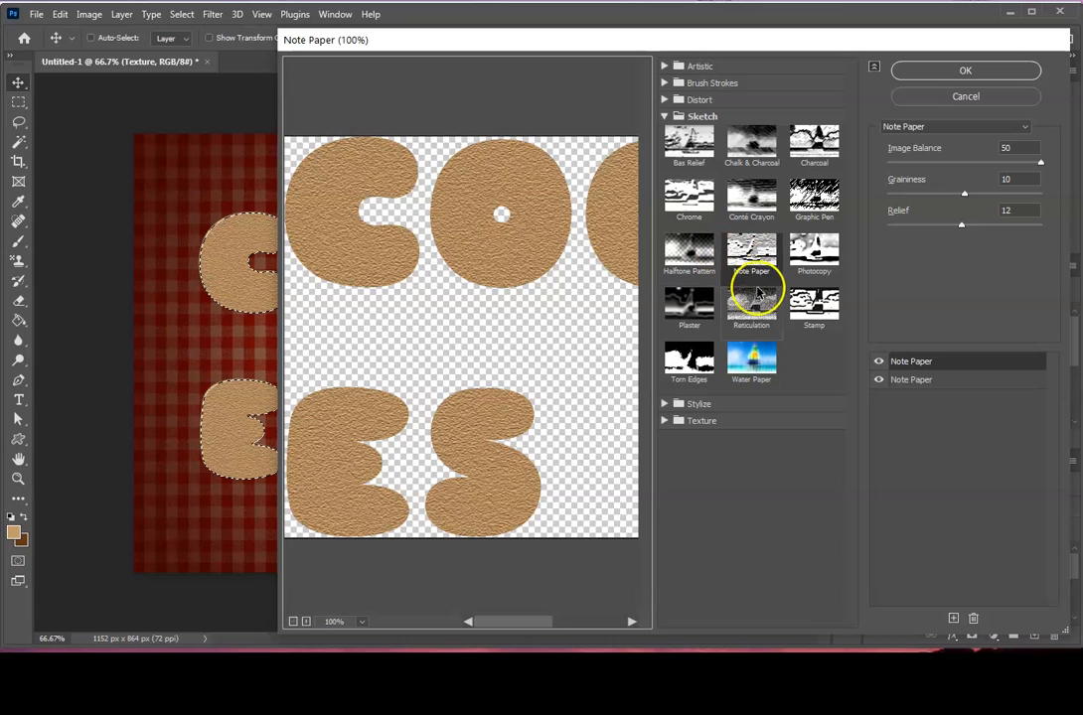
pyautogui.click(765, 308)
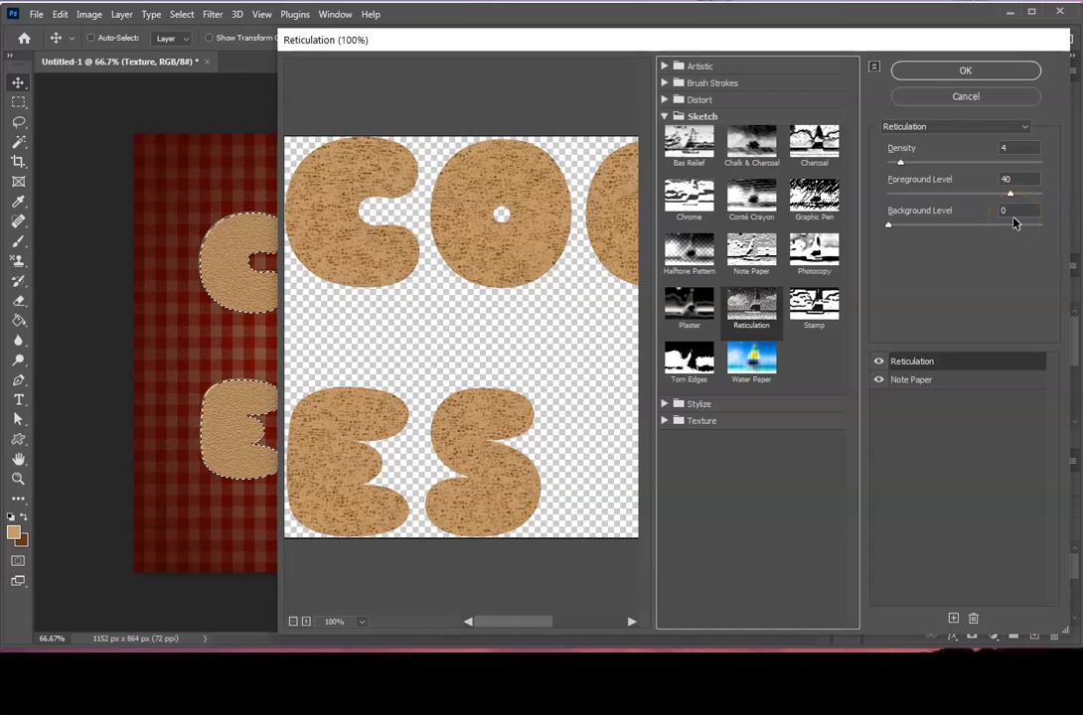
pyautogui.click(953, 71)
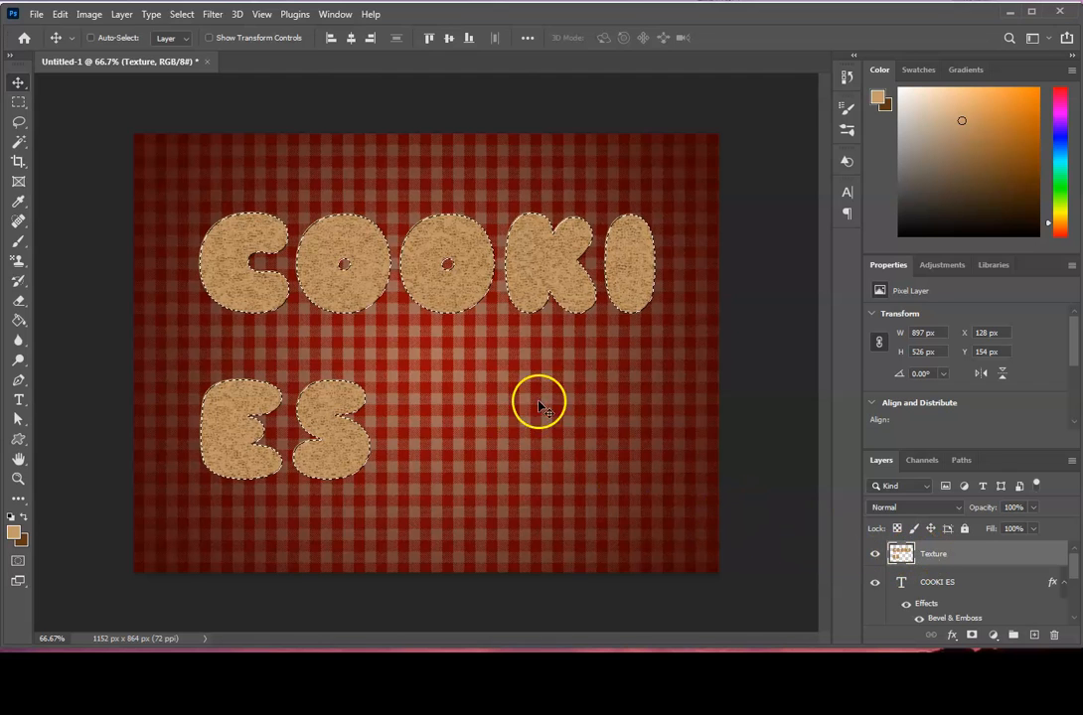
# Deselect the text outline and set the Texture layer's blend mode to Soft Light.
pyautogui.click(181, 14)
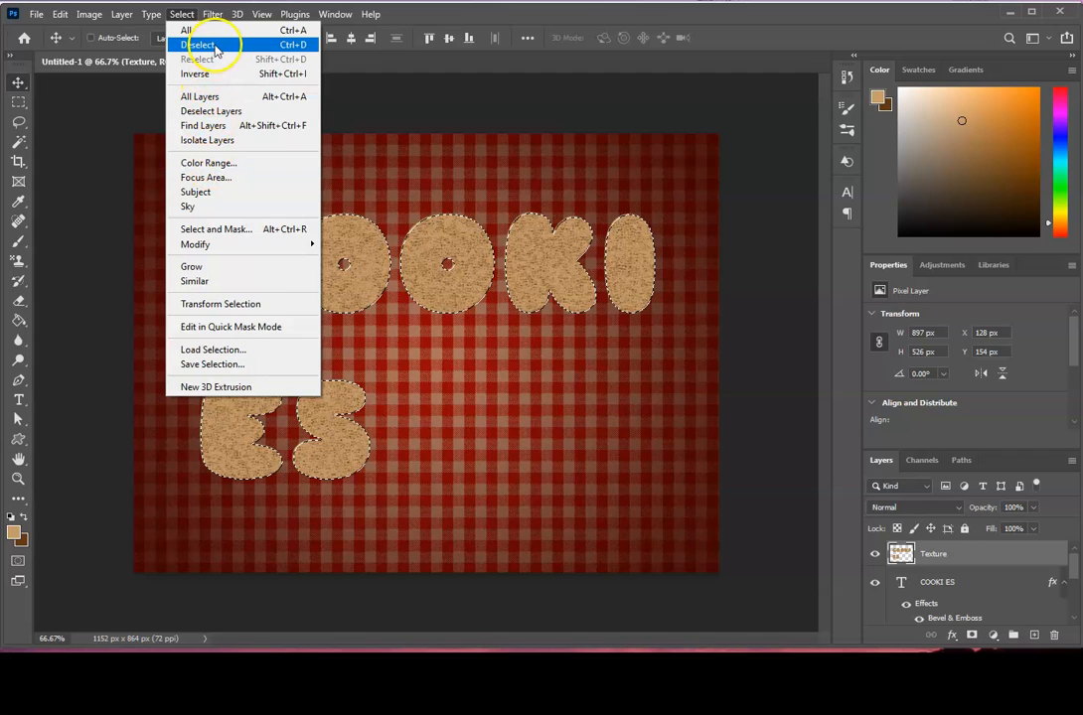
pyautogui.click(270, 44)
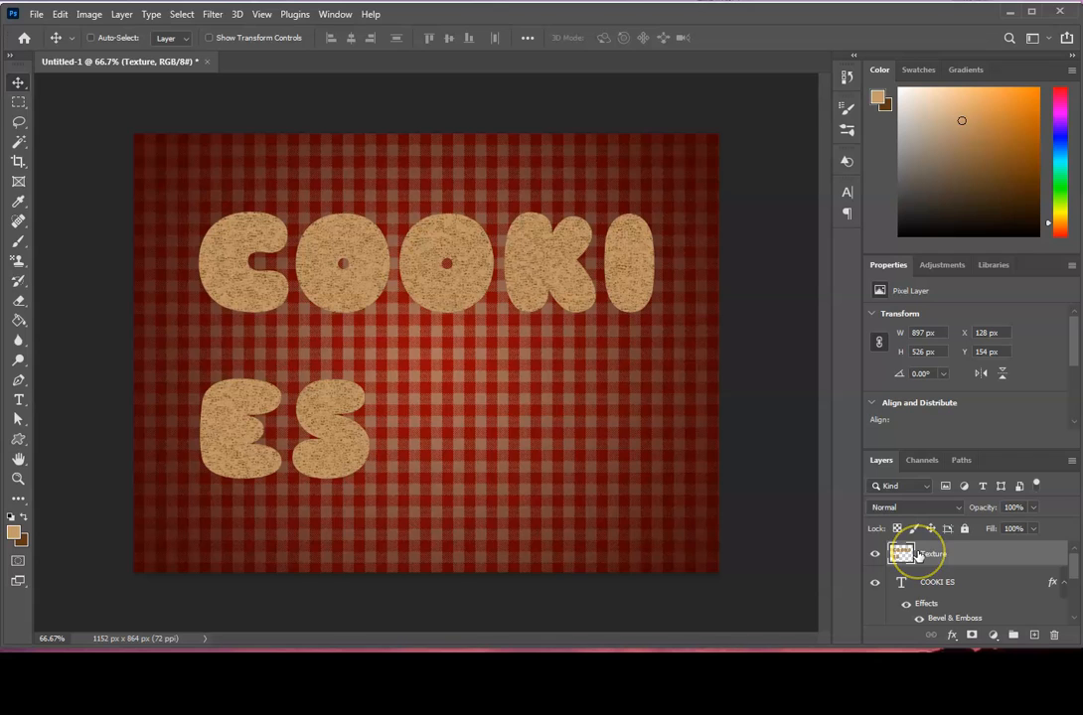
pyautogui.click(958, 508)
pyautogui.click(899, 524)
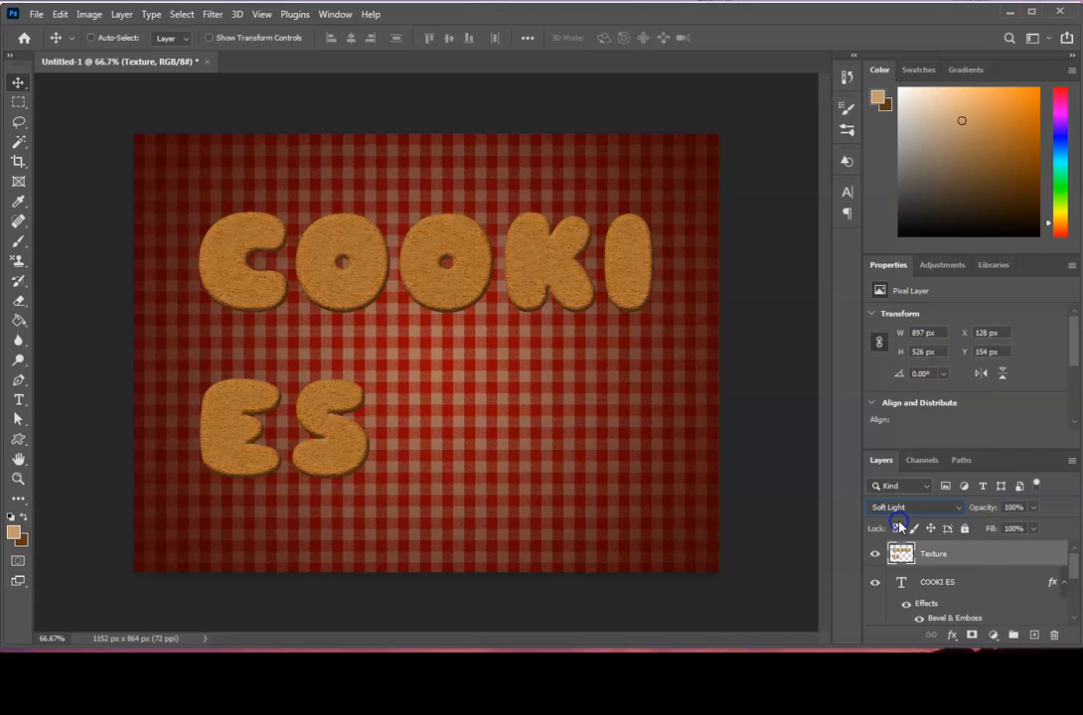
# Set the Texture layer's opacity to 75%.
pyautogui.click(1014, 515)
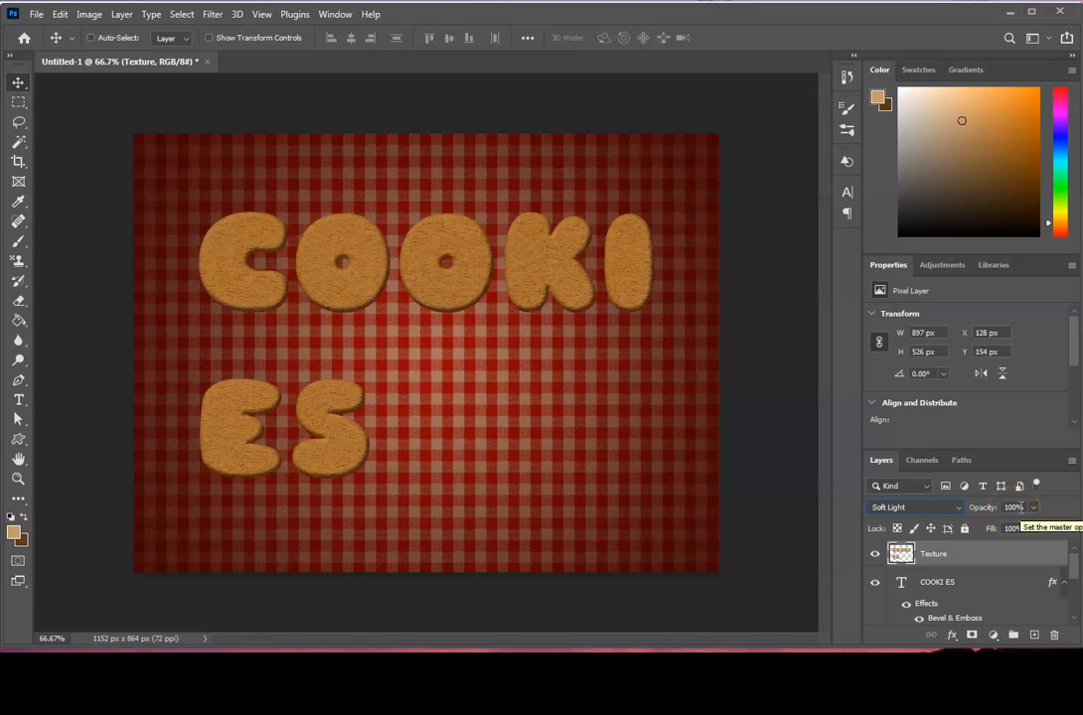
pyautogui.click(991, 508)
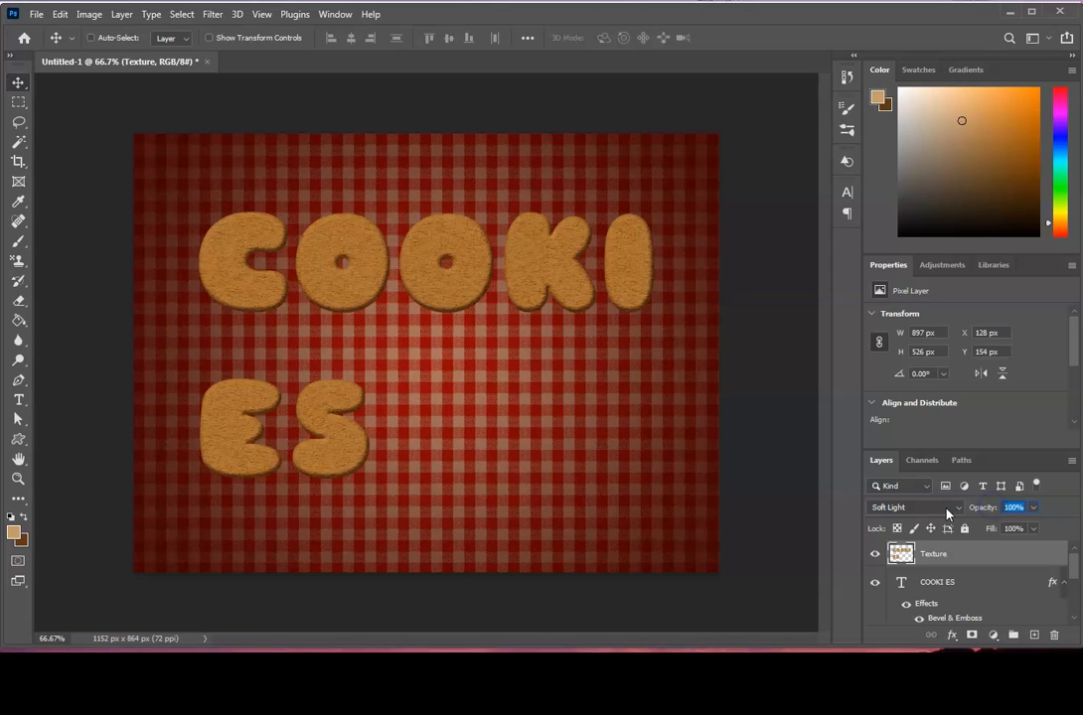
pyautogui.write('75')
pyautogui.click(380, 338)
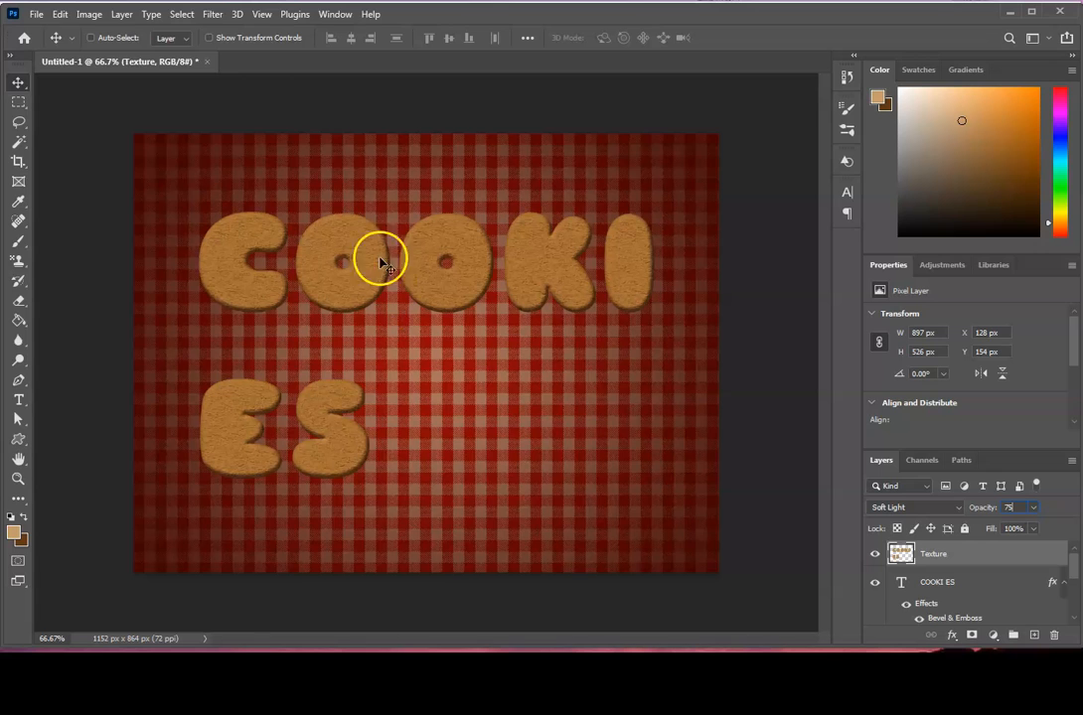
# Apply a Hue/Saturation adjustment to the Texture layer with hue -7 and saturation -45.
pyautogui.click(90, 14)
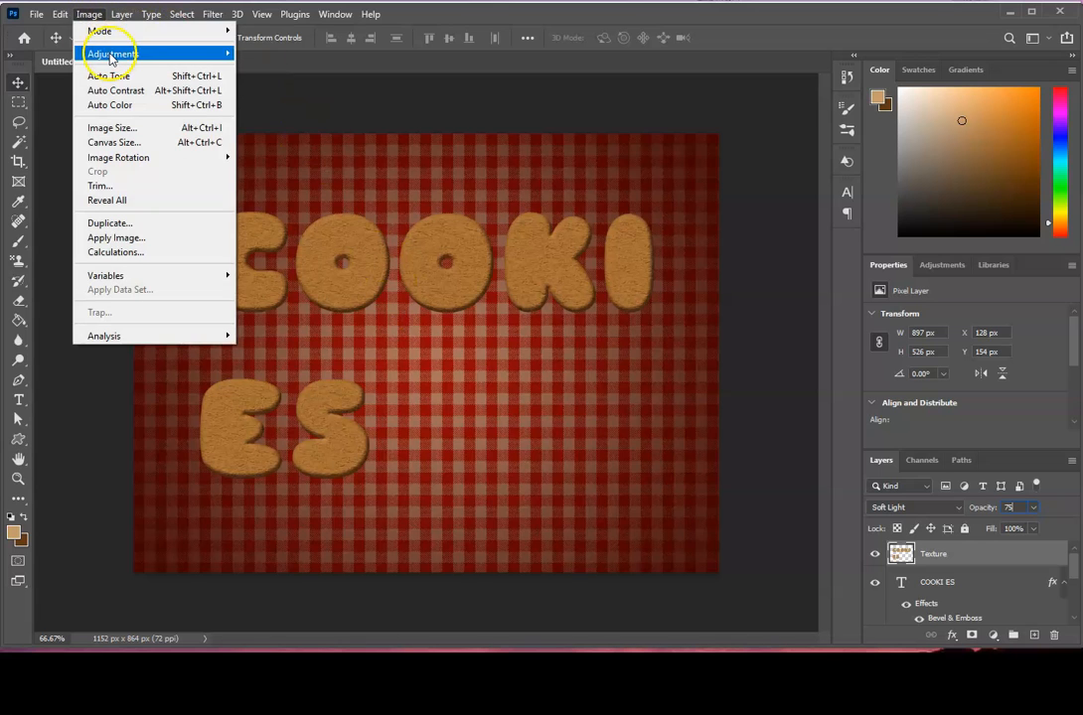
pyautogui.moveTo(111, 53)
pyautogui.click(352, 139)
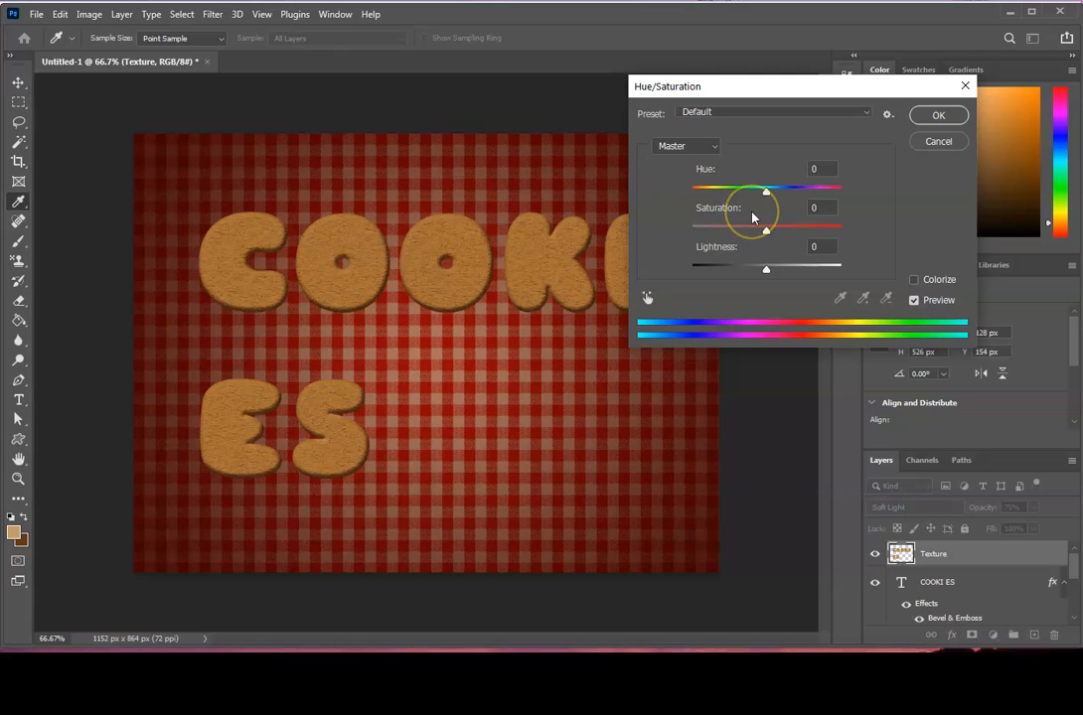
pyautogui.click(797, 169)
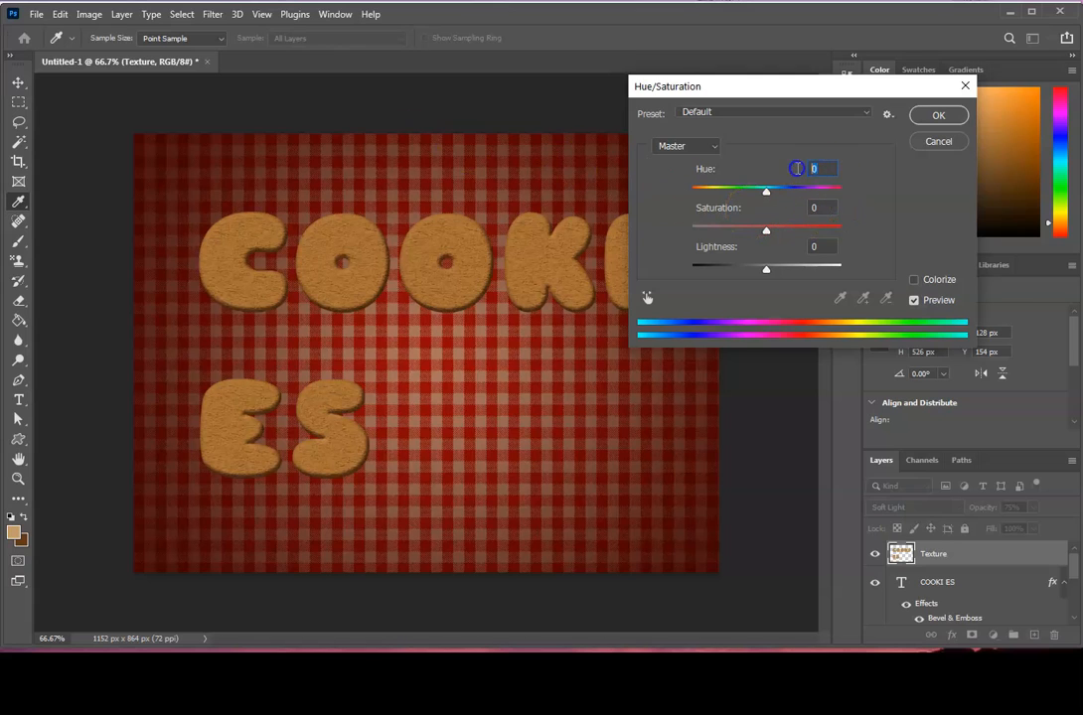
pyautogui.write('-7')
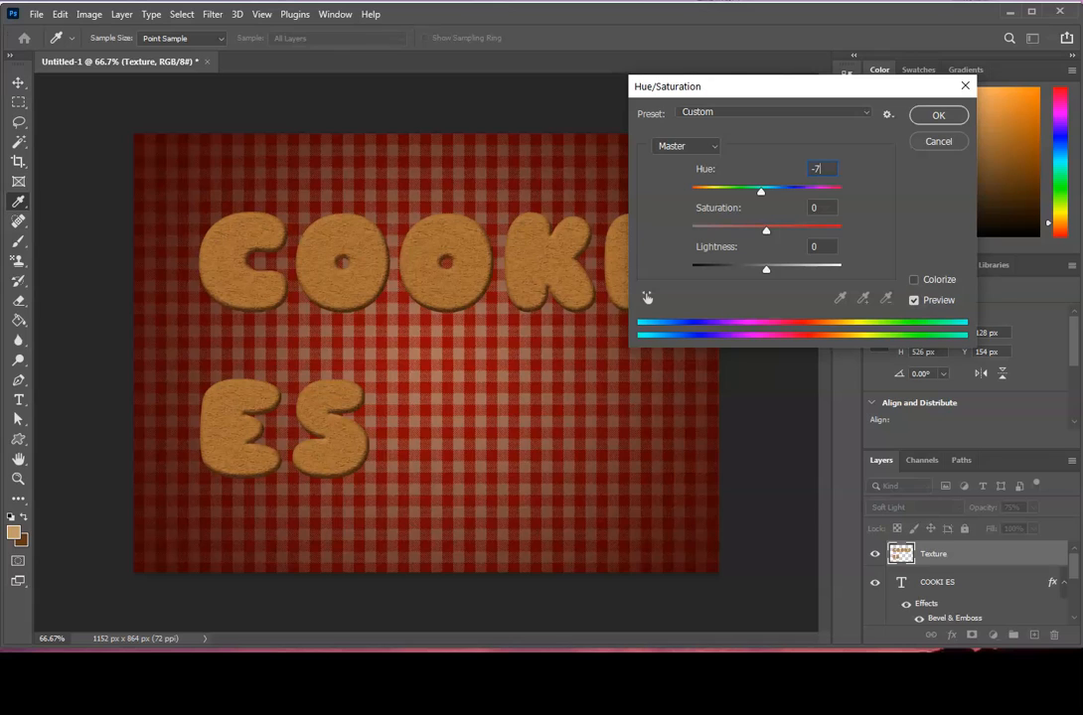
pyautogui.click(788, 207)
pyautogui.write('-45')
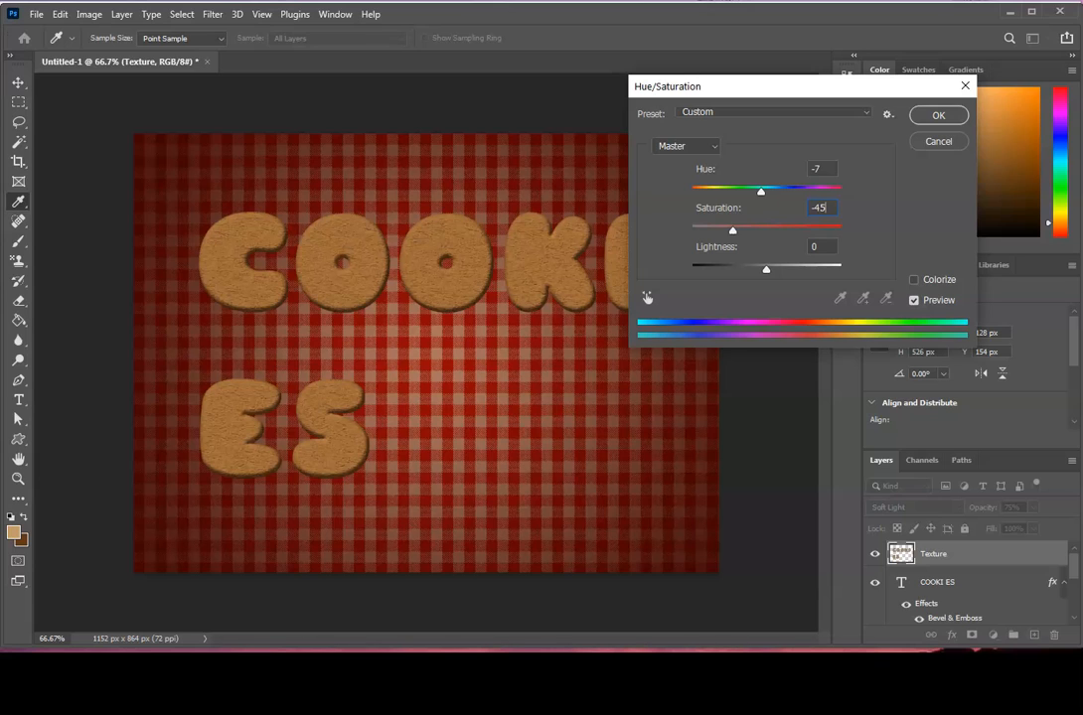
pyautogui.click(937, 118)
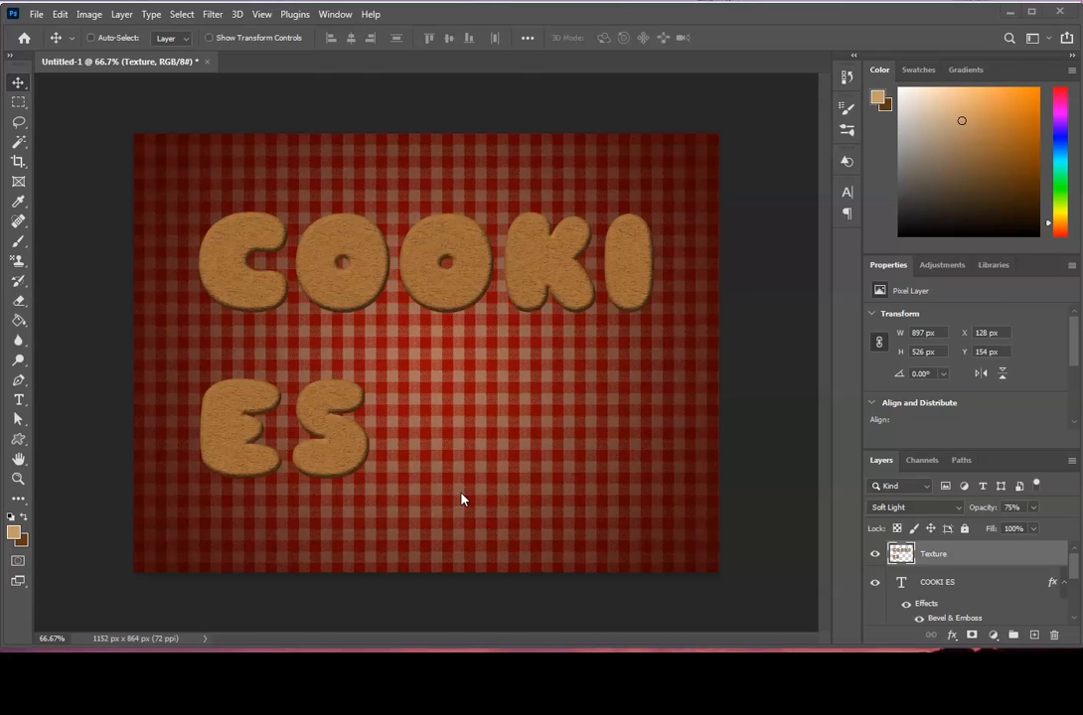
# Load the COOKI ES text outline as a selection and open the Contract Selection settings for it.
pyautogui.keyDown('ctrl'); pyautogui.click(903, 587); pyautogui.keyUp('ctrl')
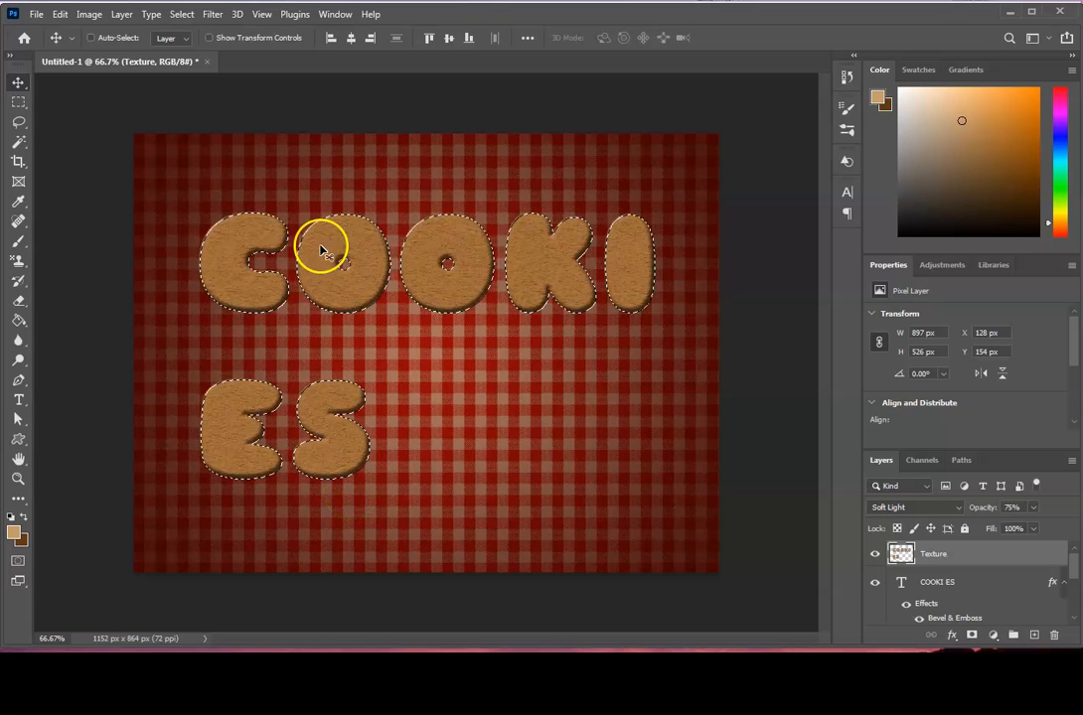
pyautogui.click(180, 14)
pyautogui.click(225, 251)
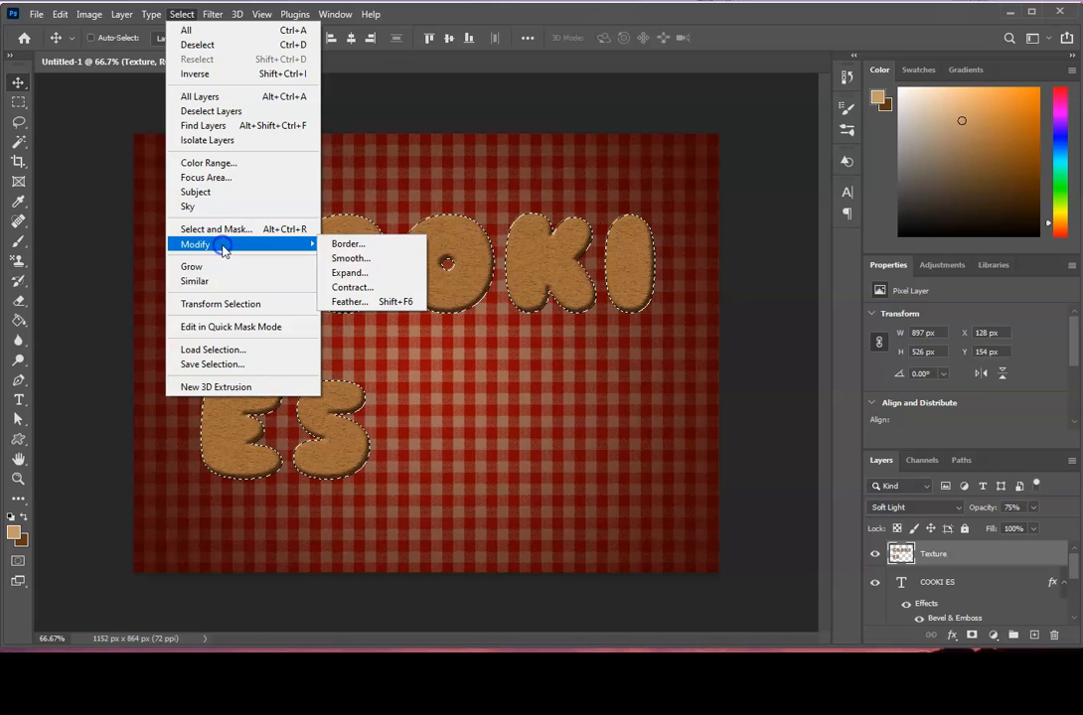
pyautogui.click(336, 292)
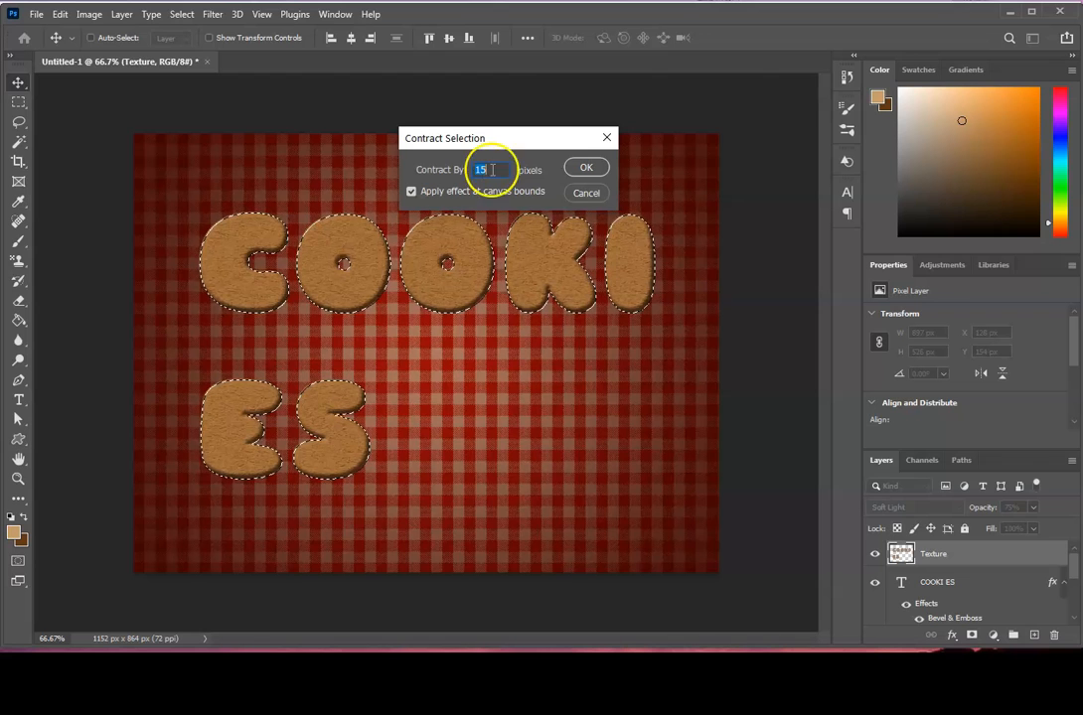
# Contract the letter-shaped selection by 15 pixels.
pyautogui.click(584, 167)
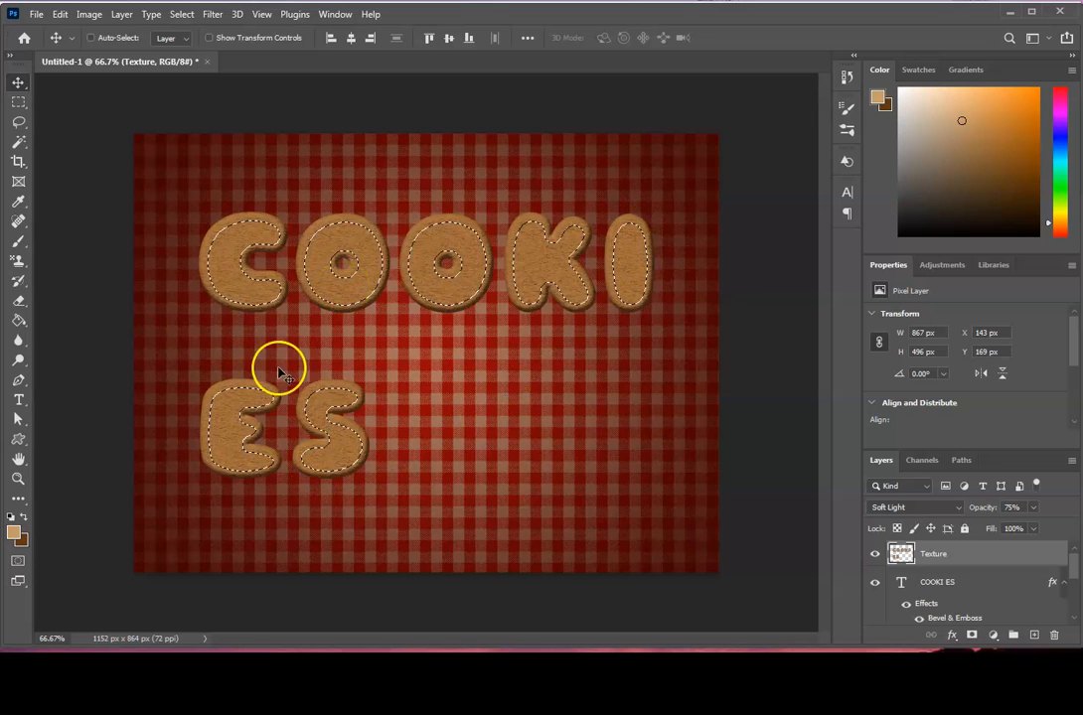
pyautogui.hotkey('ctrl', 'd')
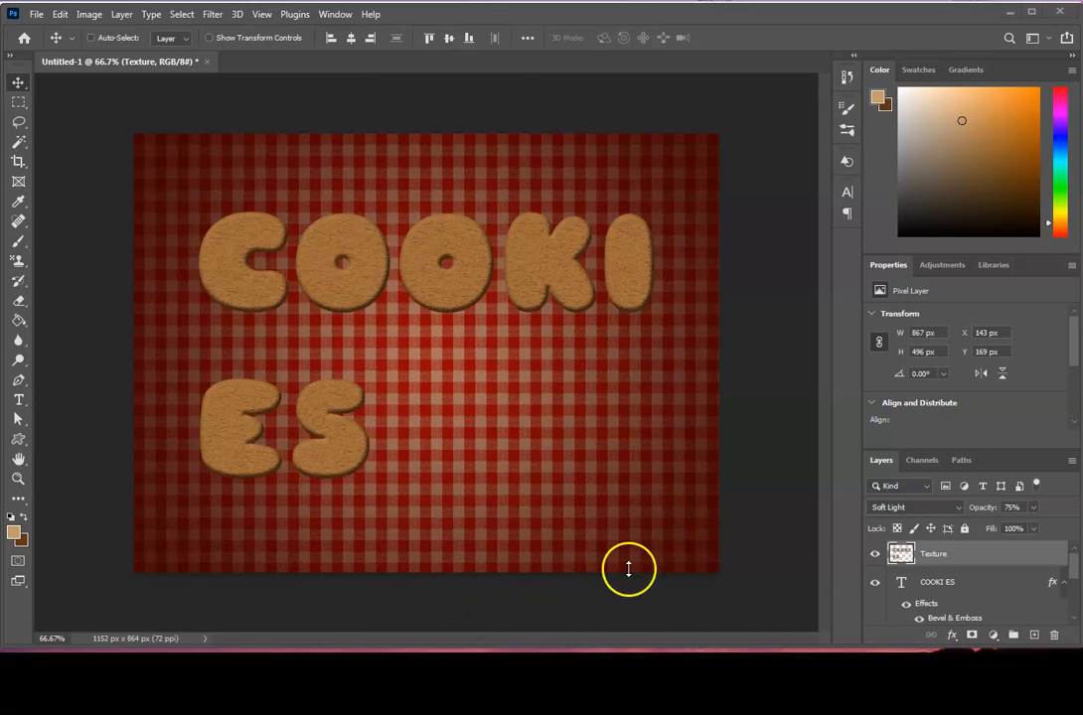
pyautogui.click(957, 561)
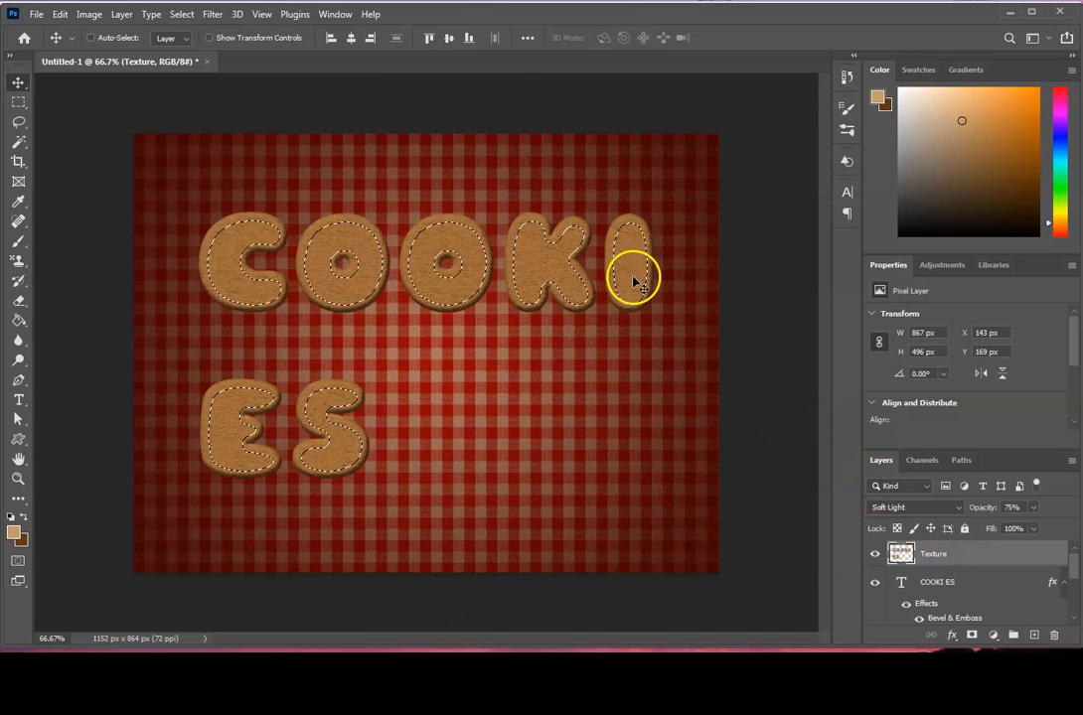
# Make a work path from the contracted letter selection with a tolerance of 1 pixel.
pyautogui.click(962, 460)
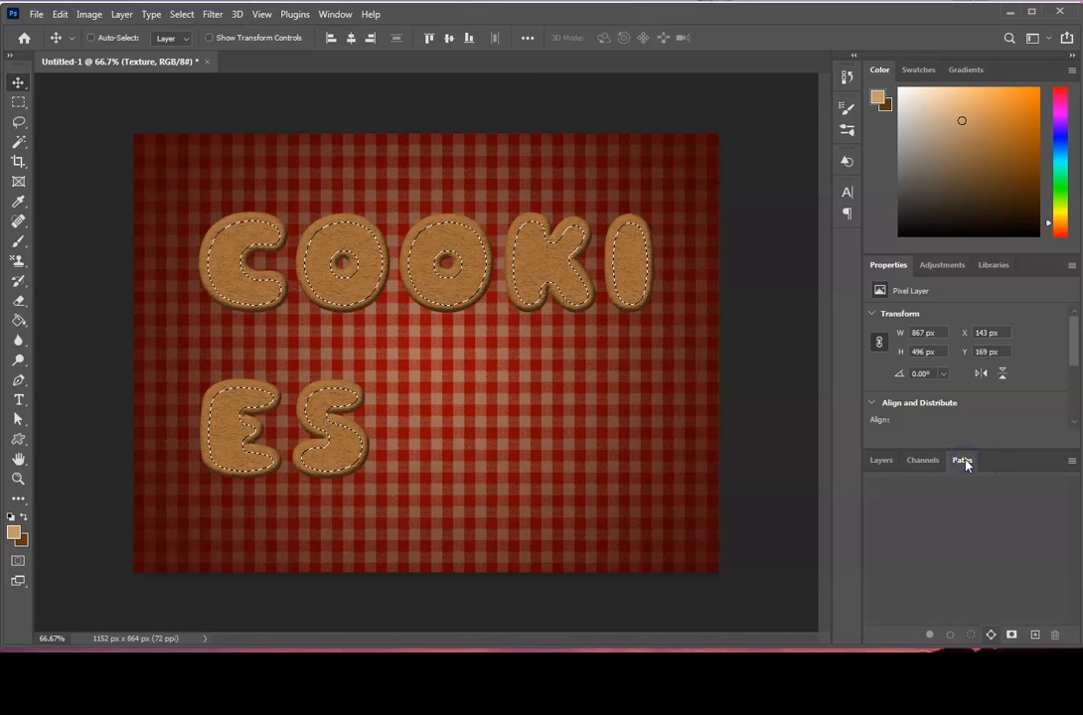
pyautogui.click(991, 635)
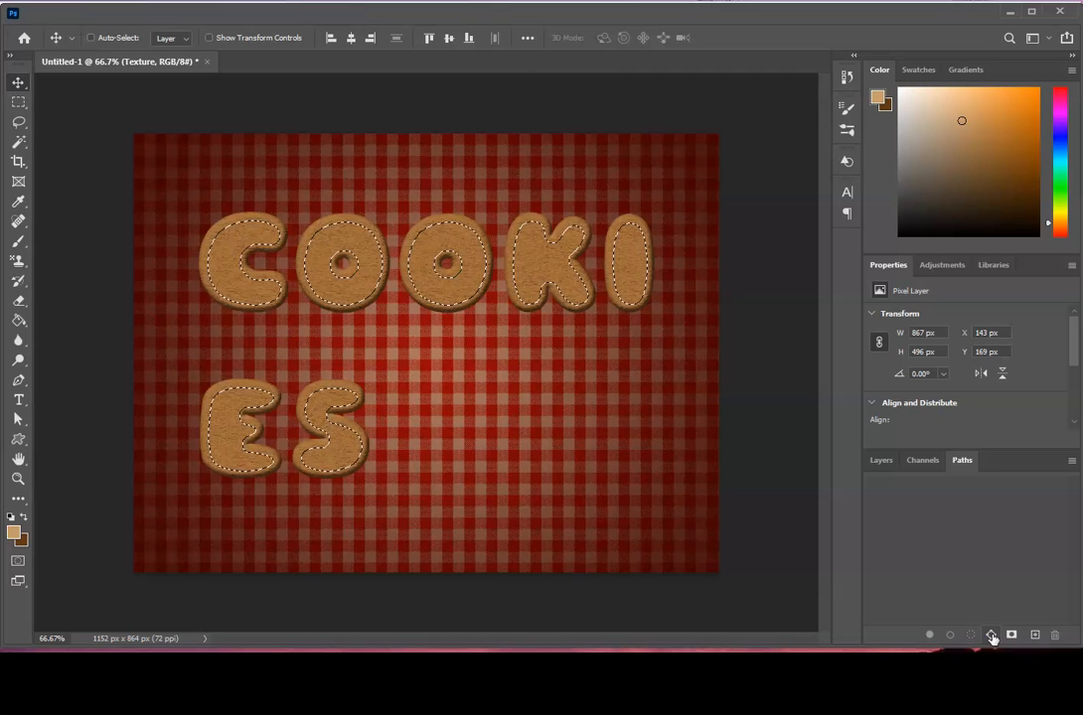
pyautogui.keyDown('alt'); pyautogui.click(991, 636); pyautogui.keyUp('alt')
pyautogui.write('1')
pyautogui.click(576, 166)
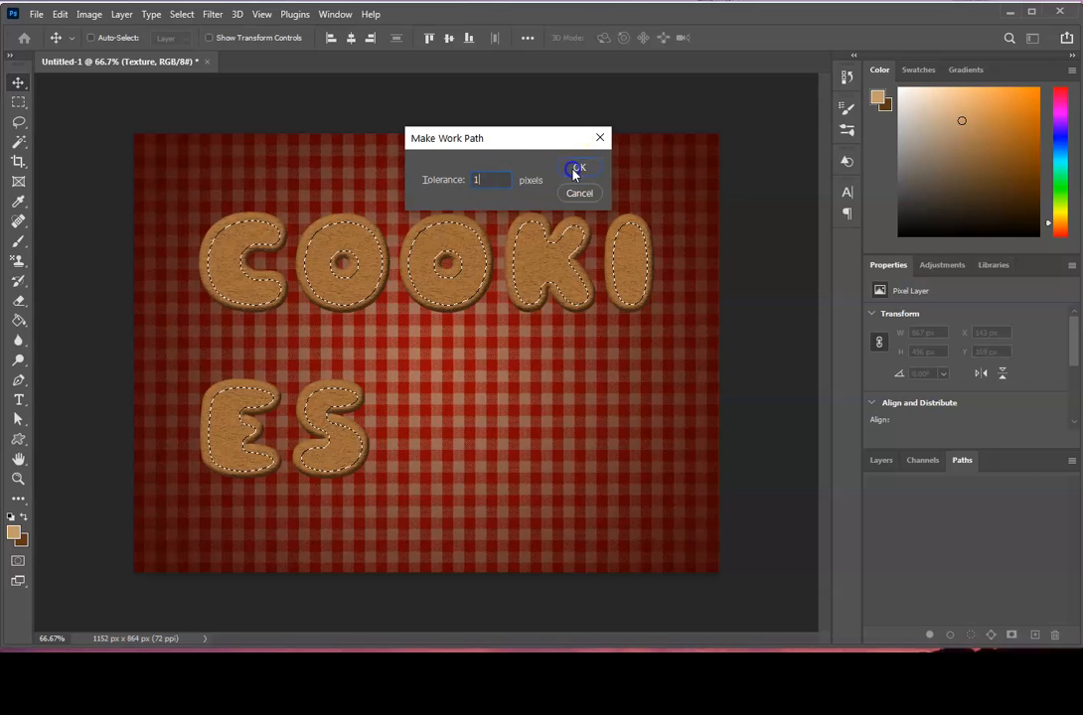
# Activate the Brush tool and set the foreground colour to f0f0e7.
pyautogui.press('b')
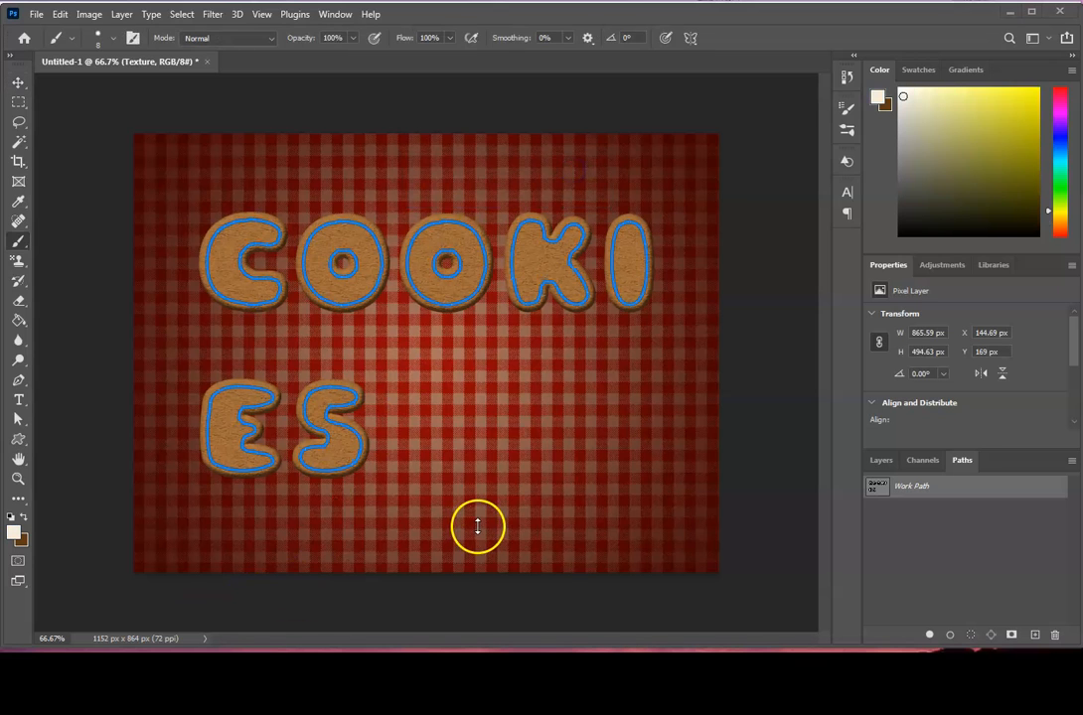
pyautogui.click(14, 534)
pyautogui.click(562, 344)
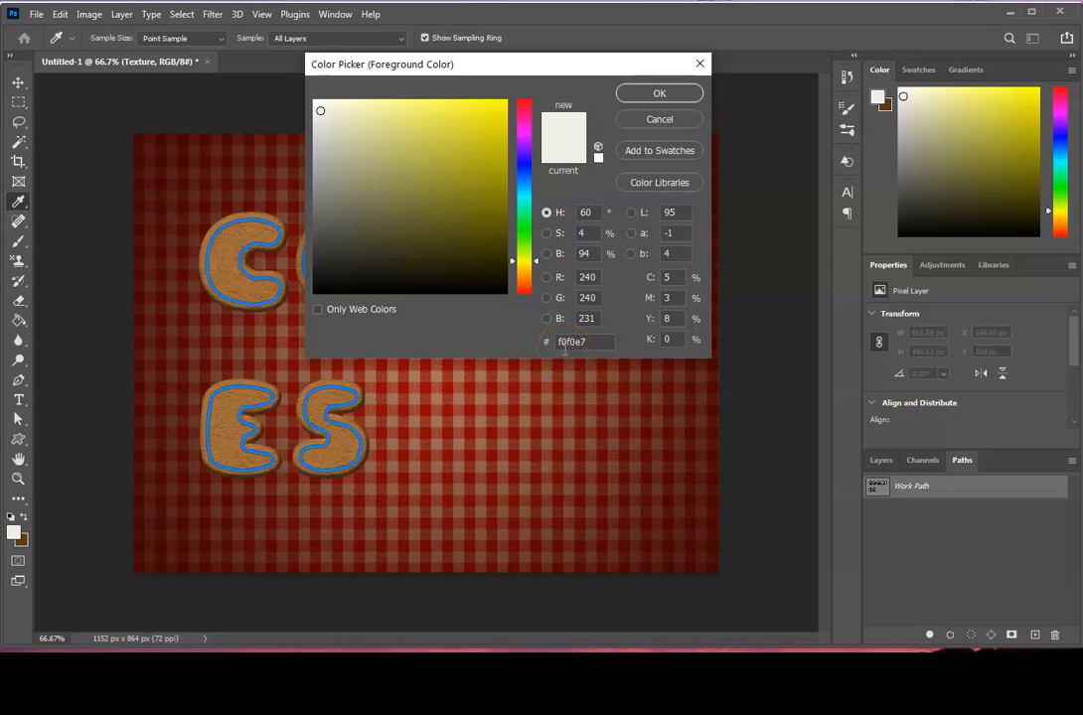
pyautogui.click(581, 345)
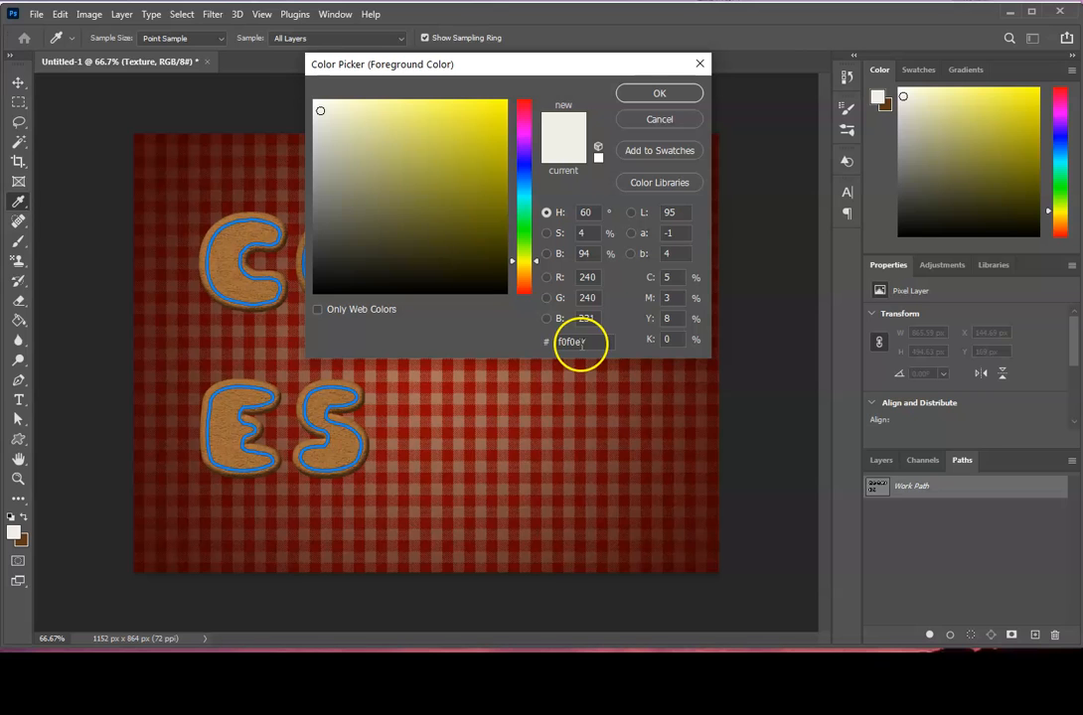
pyautogui.click(669, 90)
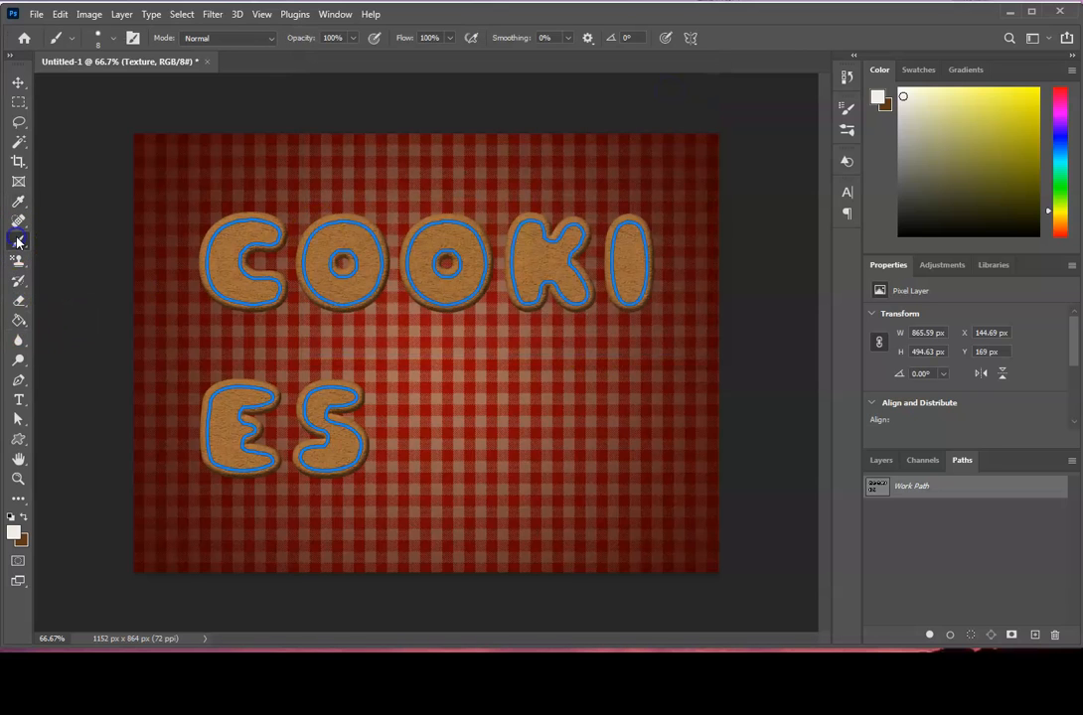
# Set the hardness of the 8 px Hard Round brush to 100%.
pyautogui.click(112, 39)
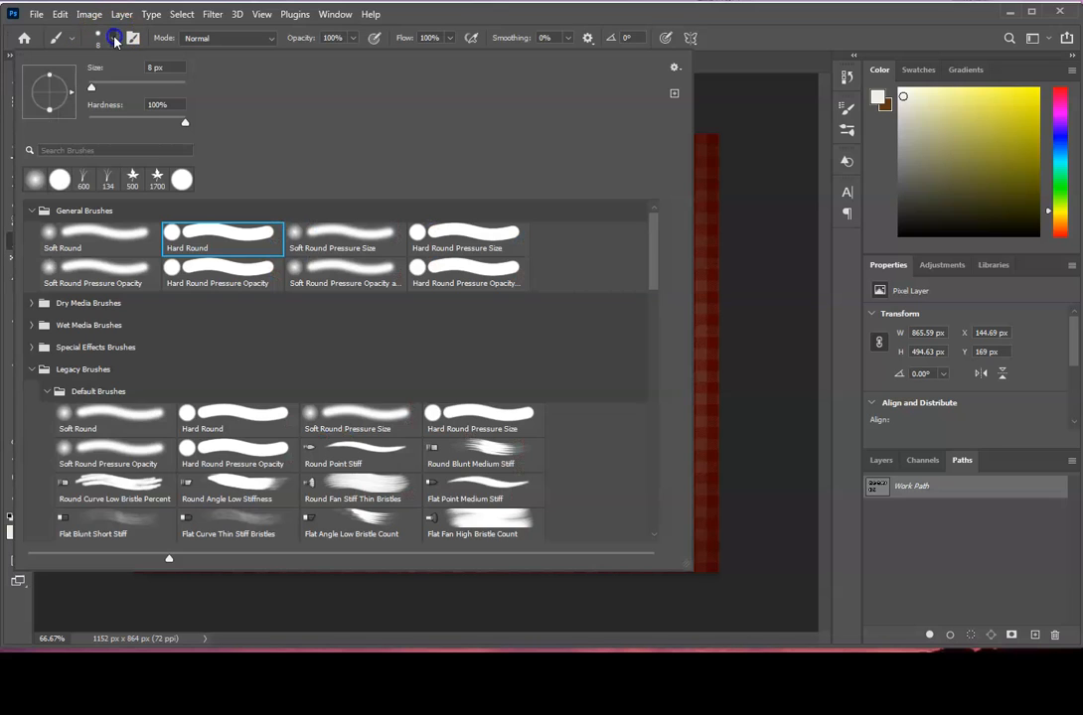
pyautogui.moveTo(184, 122)
pyautogui.mouseDown()
pyautogui.moveTo(121, 124)
pyautogui.moveTo(191, 118)
pyautogui.mouseUp()
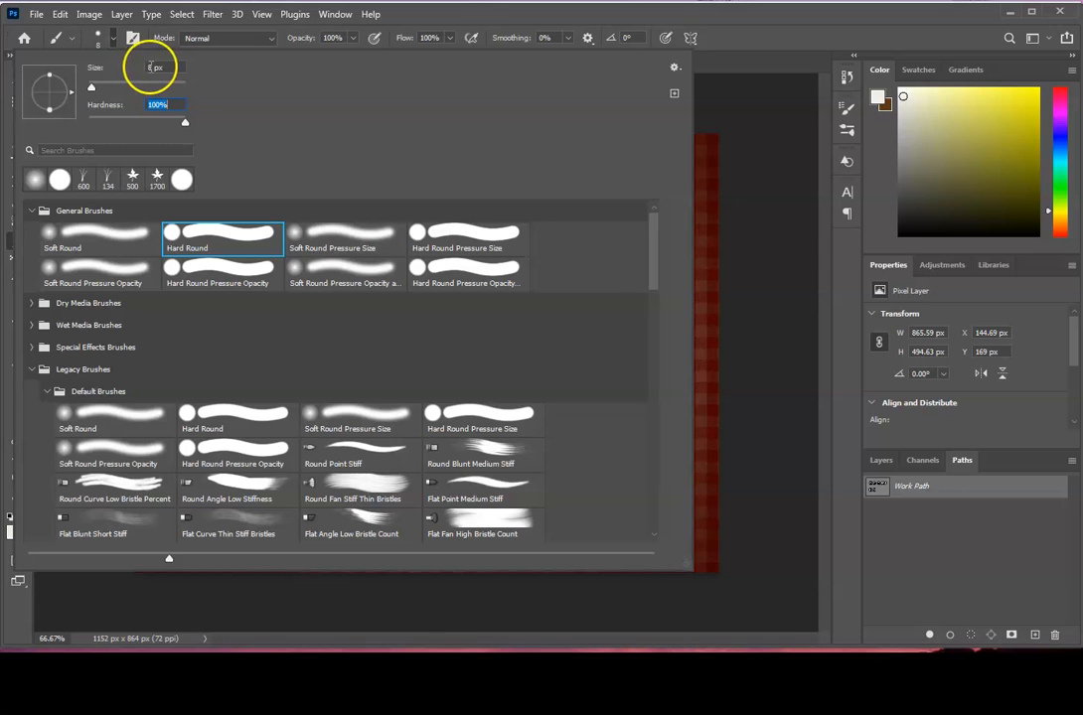
pyautogui.click(750, 38)
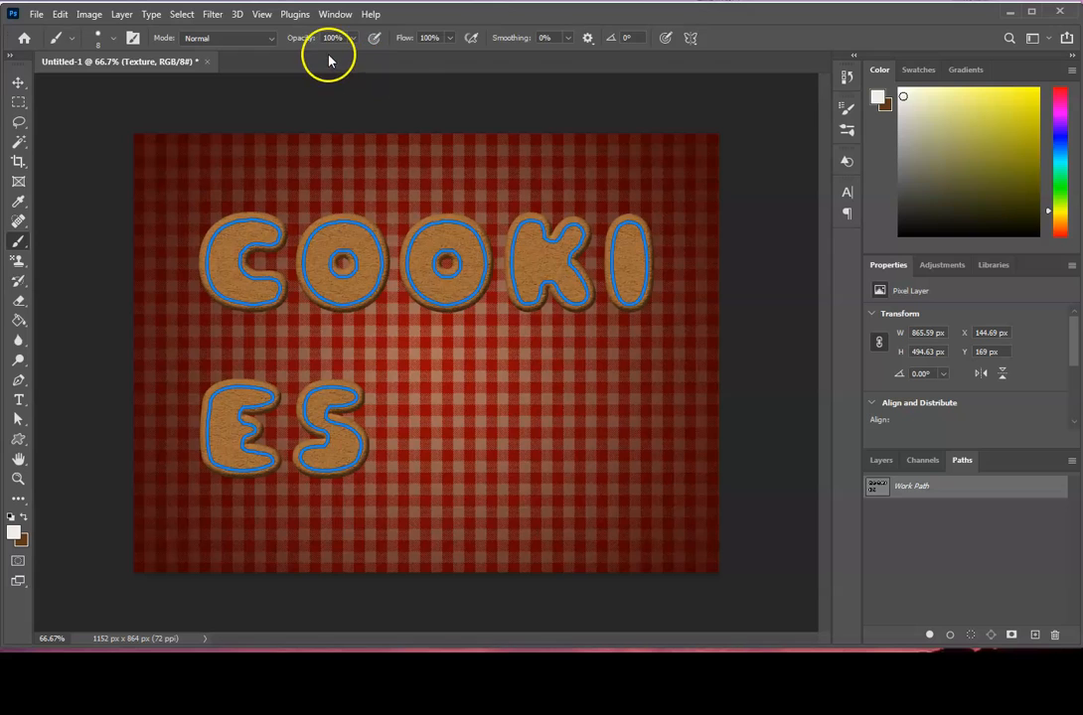
# Add a new layer above the Texture layer and name it icing.
pyautogui.click(882, 462)
pyautogui.click(1034, 634)
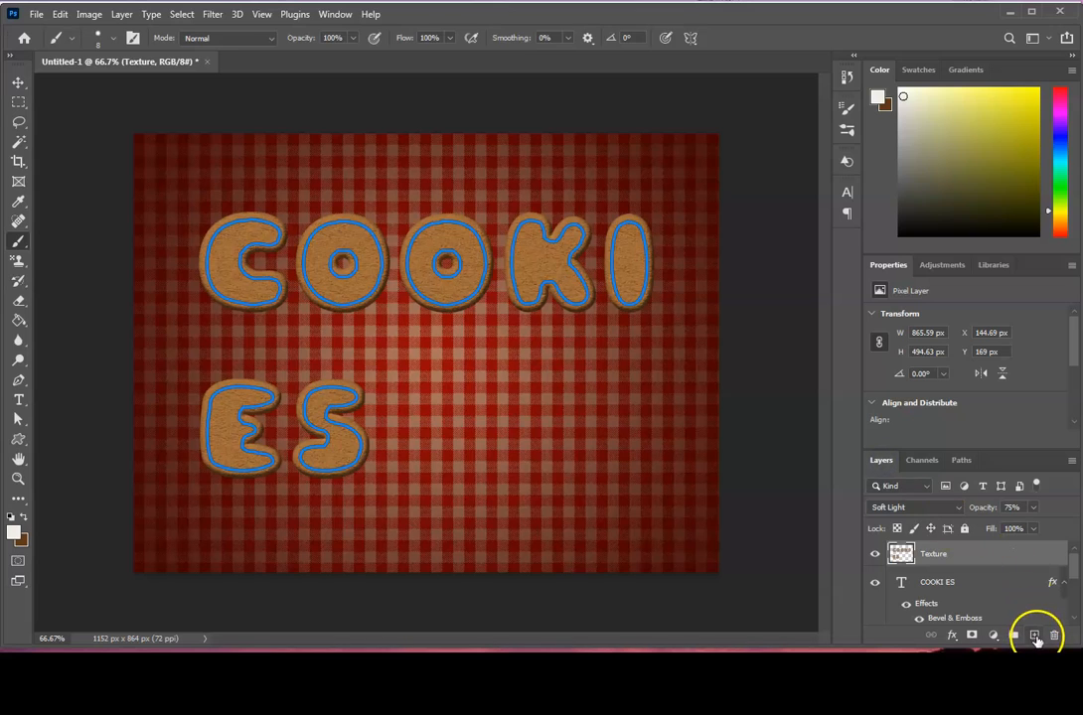
pyautogui.doubleClick(937, 554)
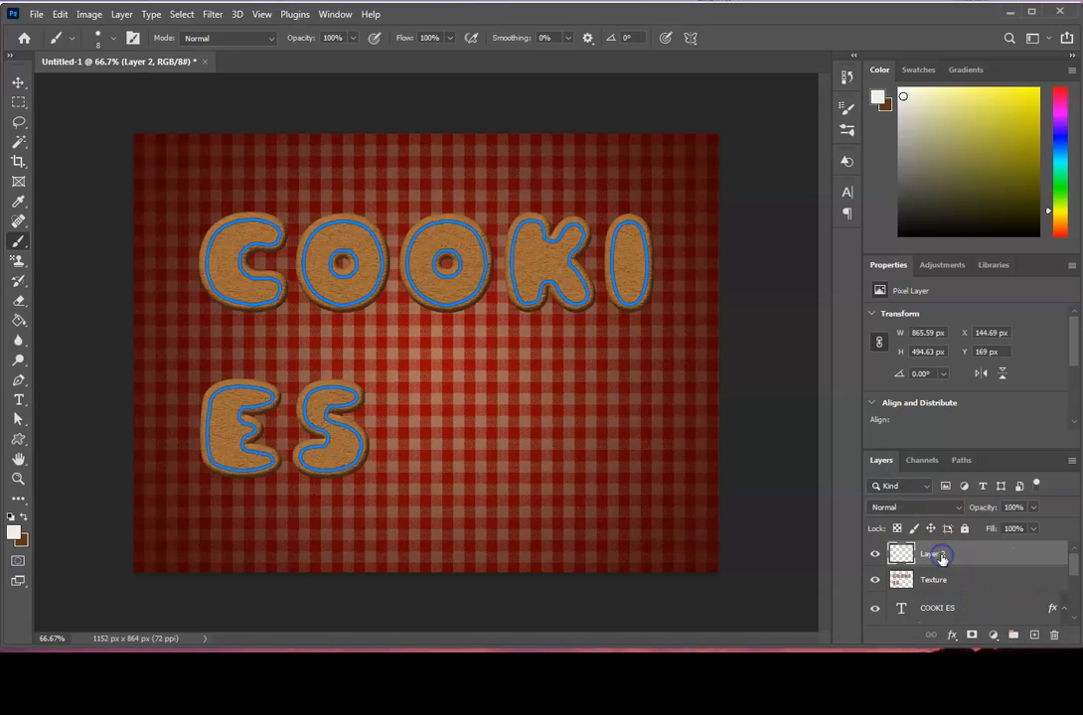
pyautogui.write('icing')
pyautogui.click(991, 561)
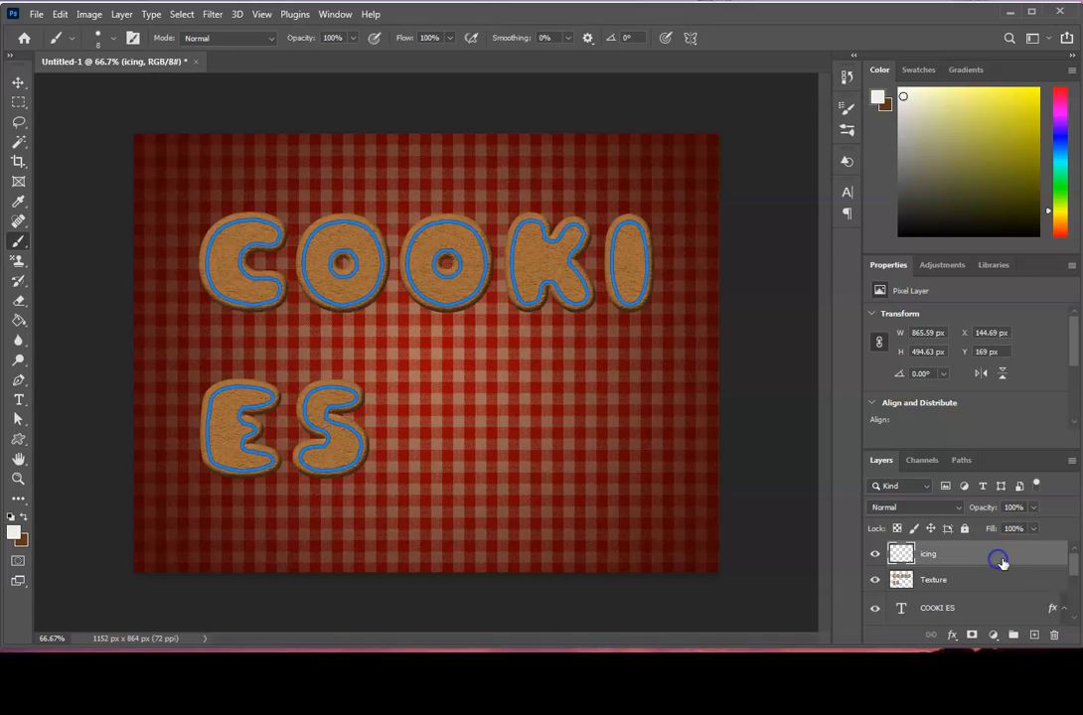
# Stroke the work path with the brush on the icing layer, and deselect the path.
pyautogui.click(961, 460)
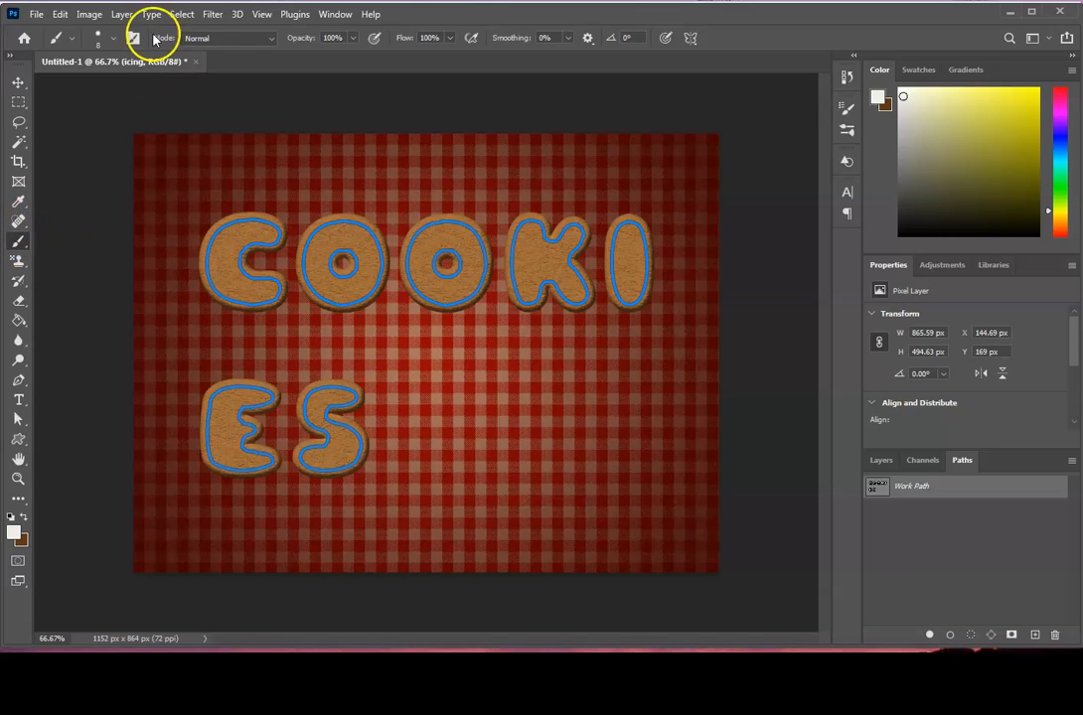
pyautogui.click(952, 637)
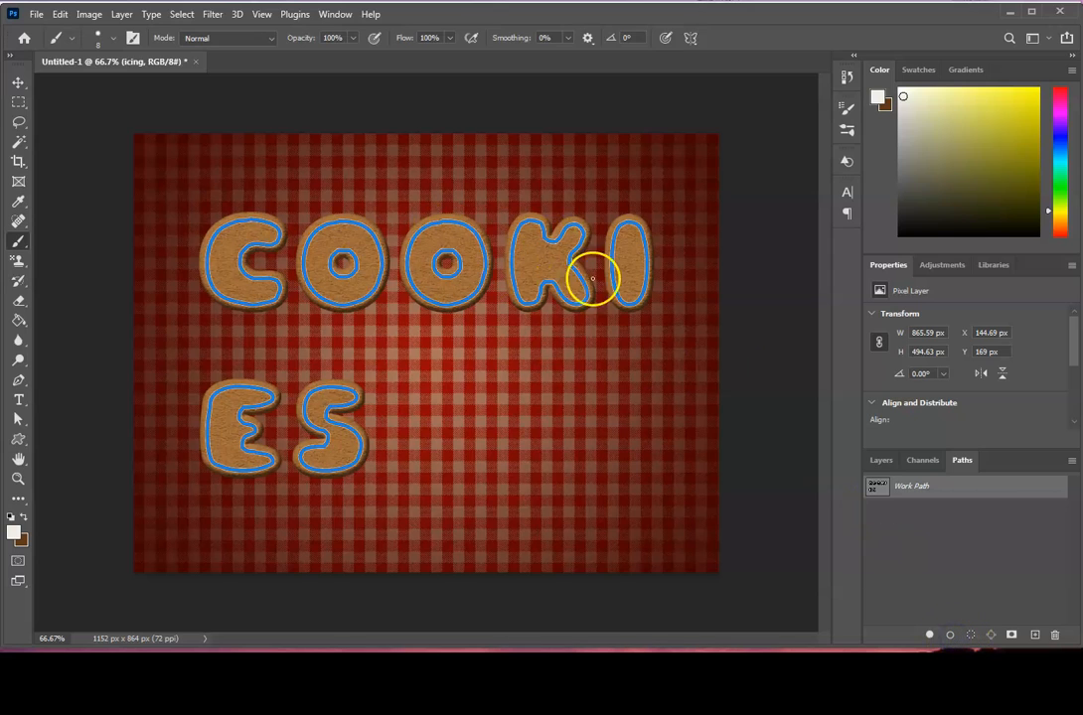
pyautogui.click(940, 531)
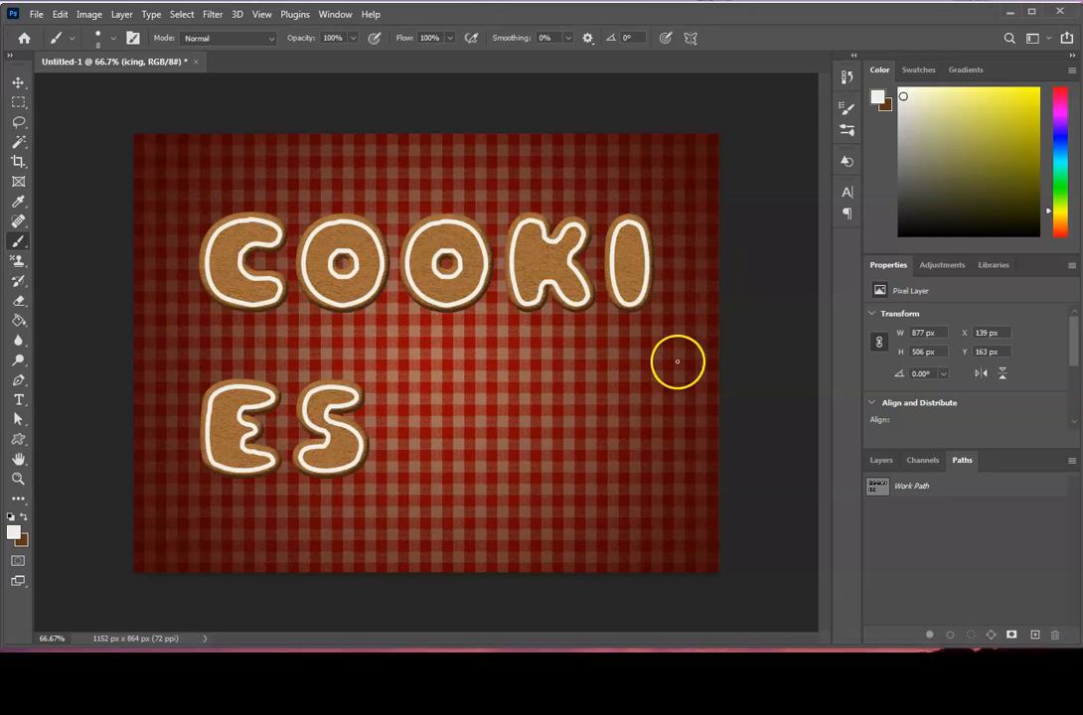
# Add a Bevel & Emboss effect to the icing layer and set its technique to Smooth.
pyautogui.click(886, 465)
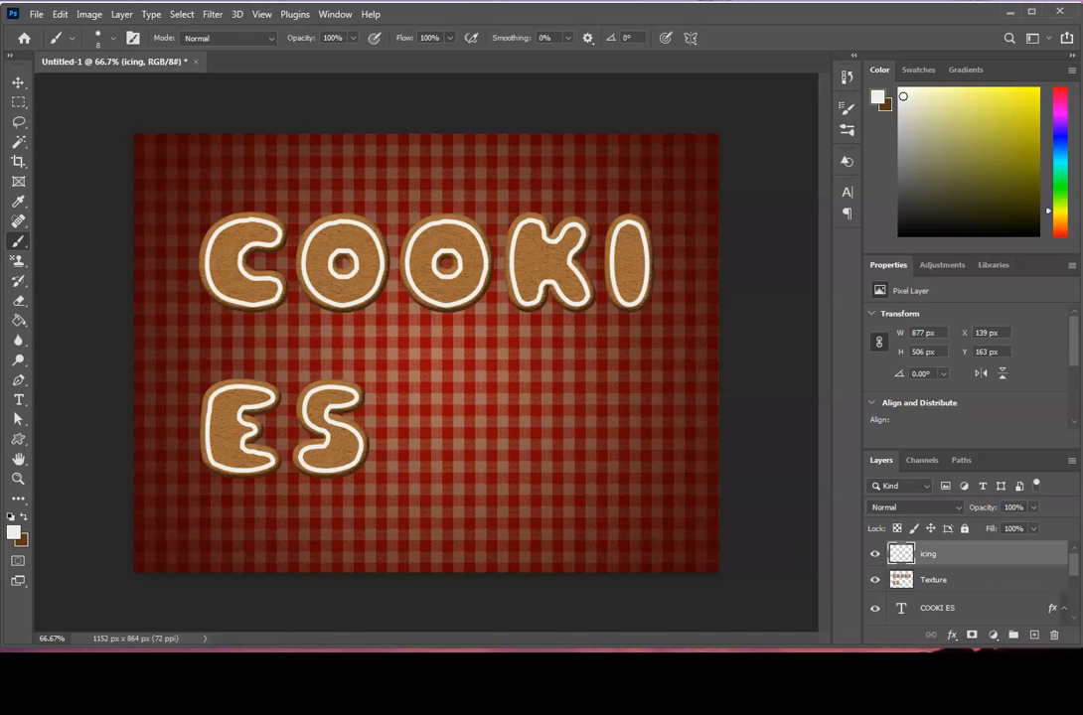
pyautogui.click(952, 637)
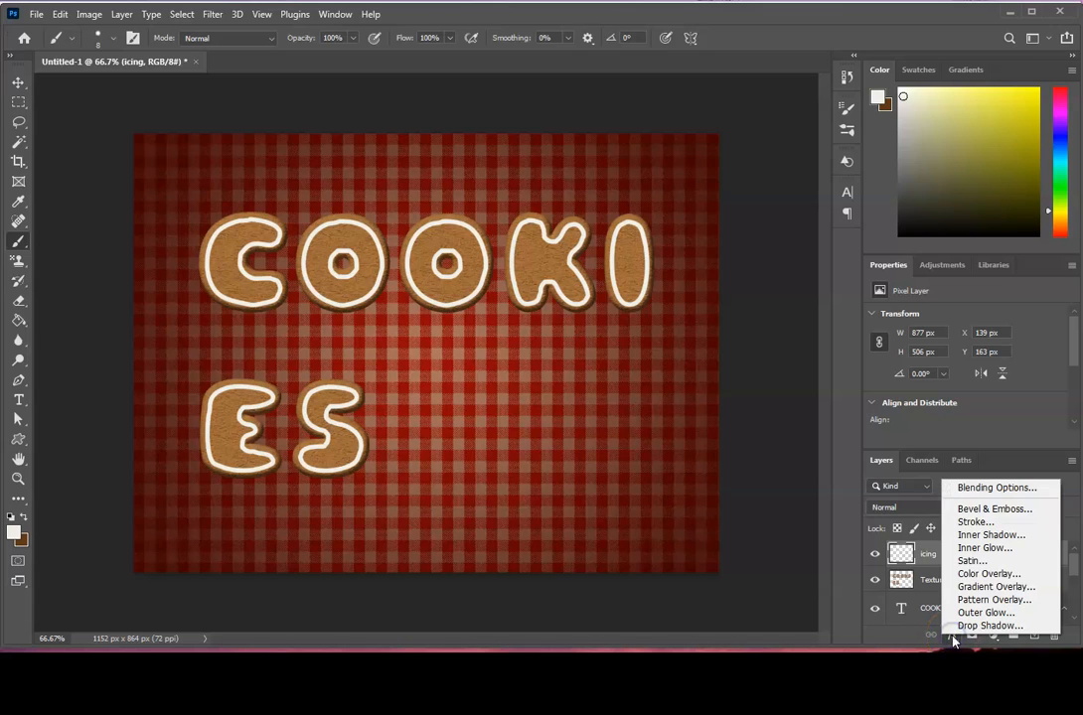
pyautogui.click(988, 508)
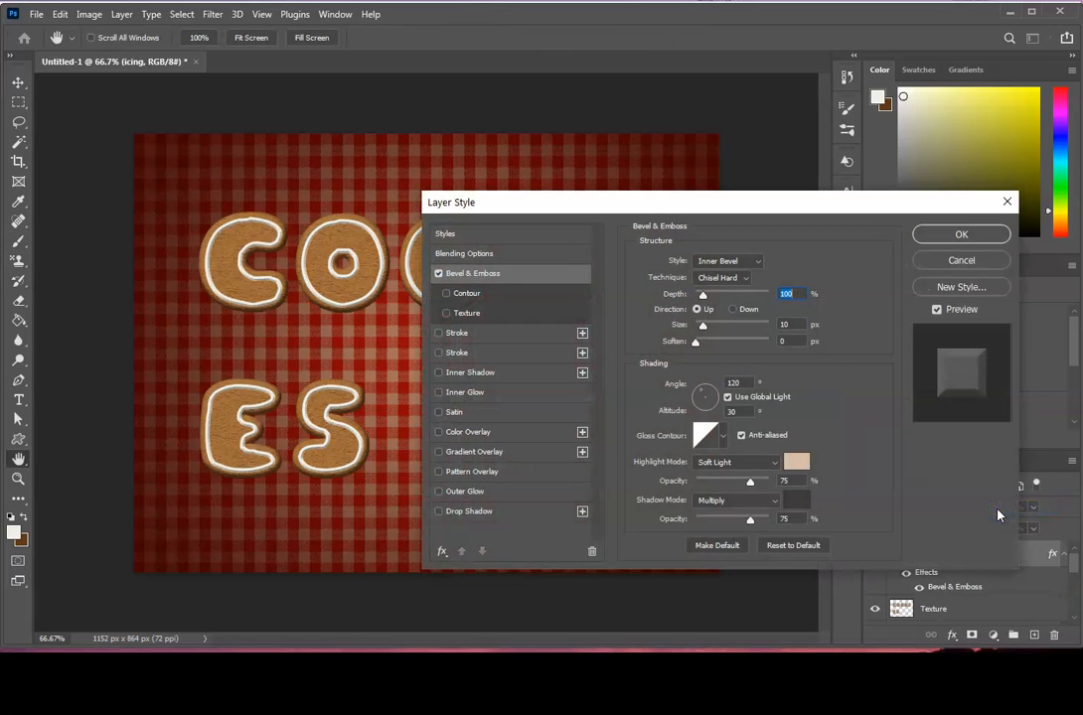
pyautogui.click(738, 280)
pyautogui.click(731, 296)
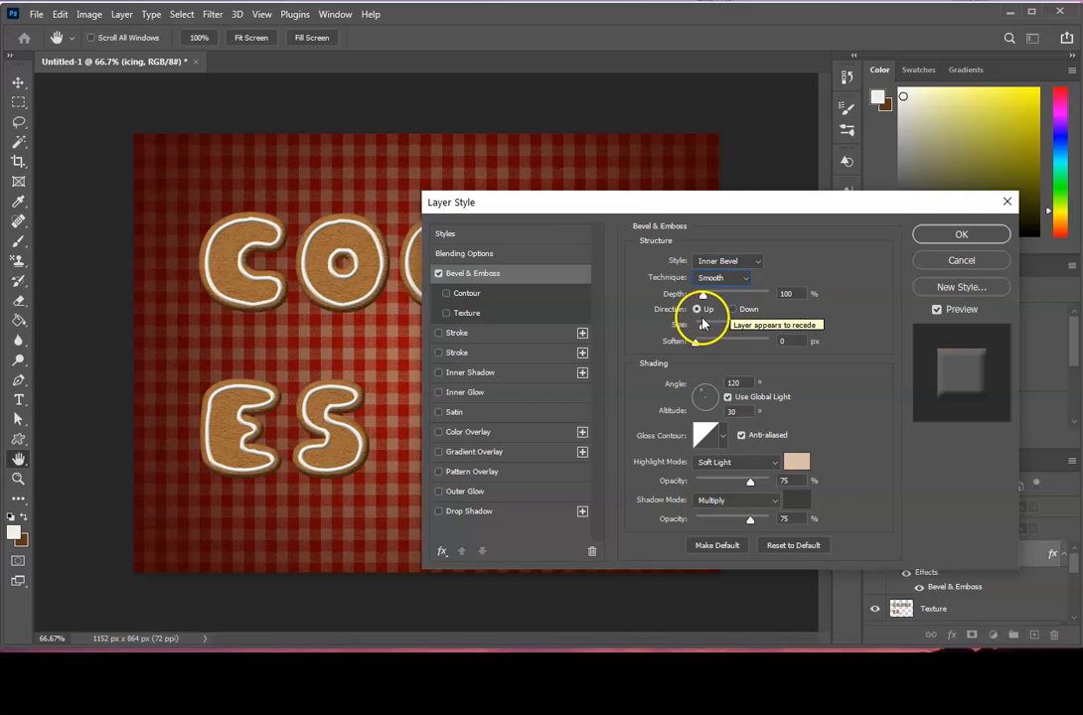
# Set the icing bevel's size to 5 px and its soften value to 5 px.
pyautogui.doubleClick(785, 325)
pyautogui.write('5')
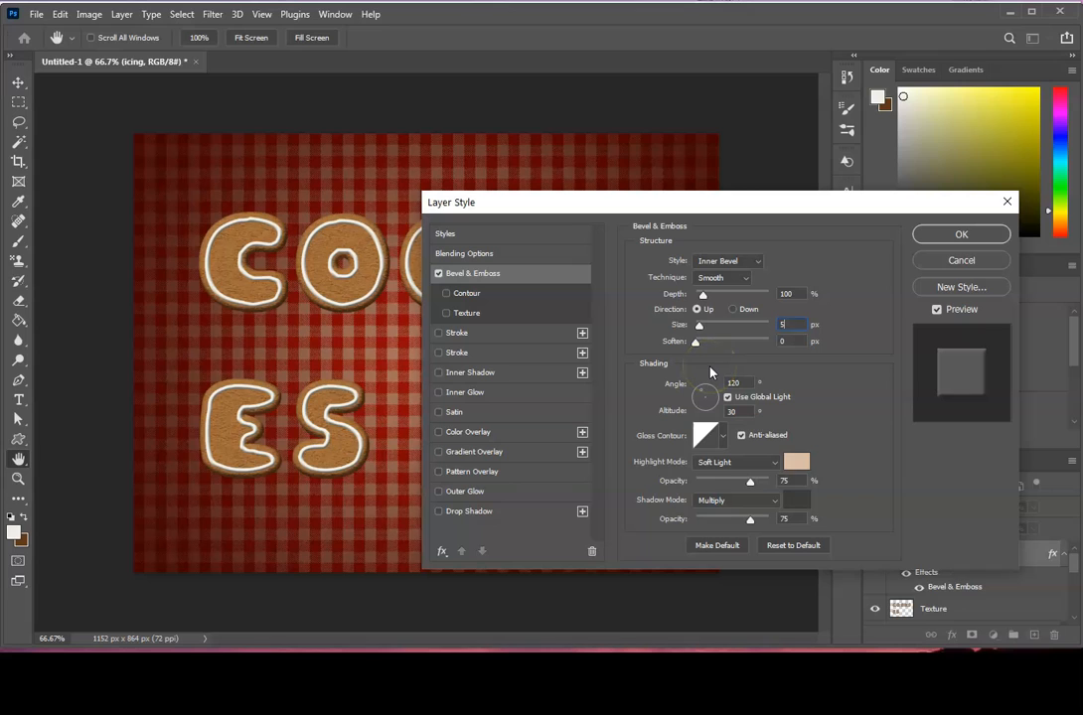
pyautogui.click(723, 374)
pyautogui.doubleClick(773, 344)
pyautogui.write('4')
pyautogui.click(772, 342)
pyautogui.write('5')
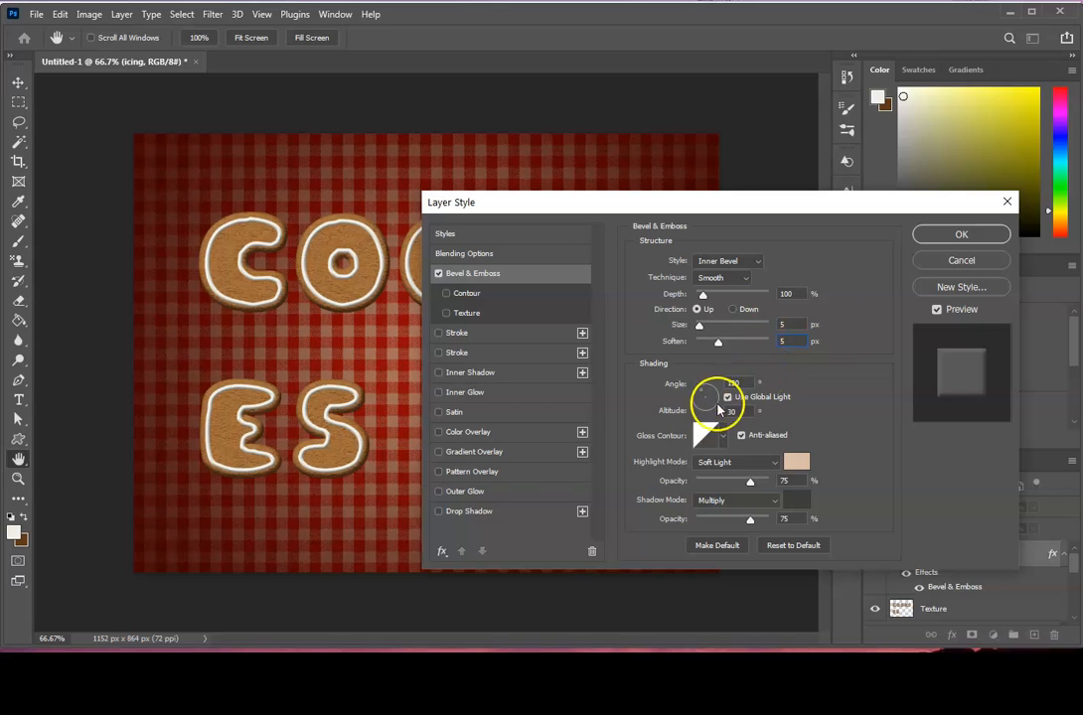
# Set the bevel's highlight mode to Screen and its highlight colour to white (ffffff).
pyautogui.click(775, 464)
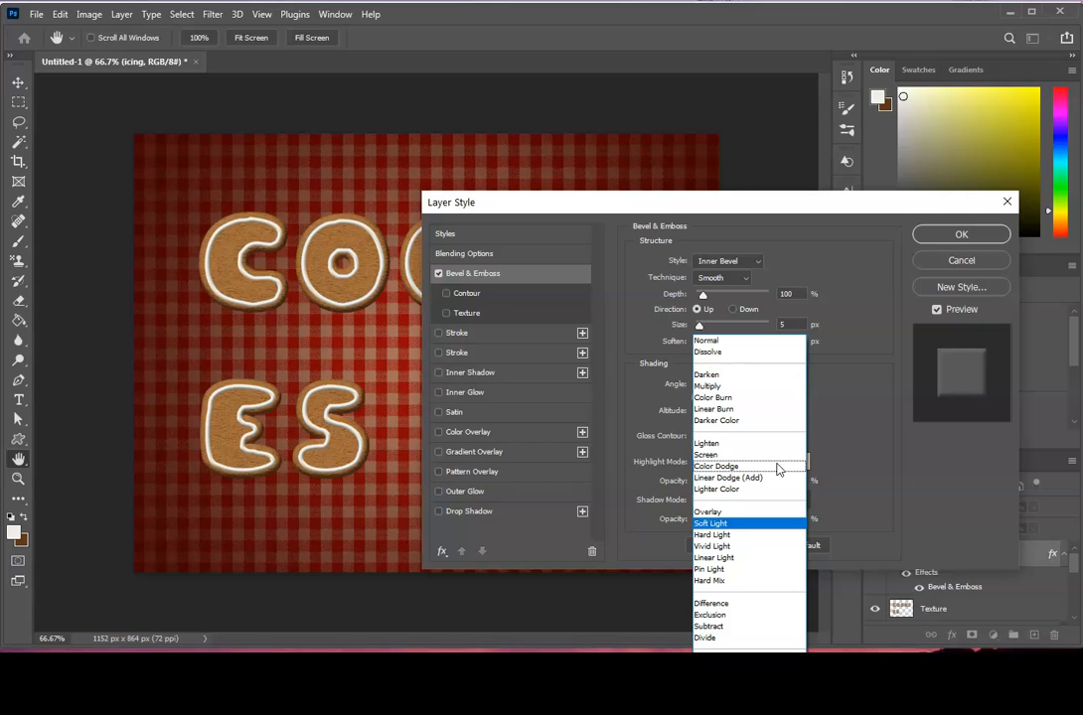
pyautogui.click(743, 455)
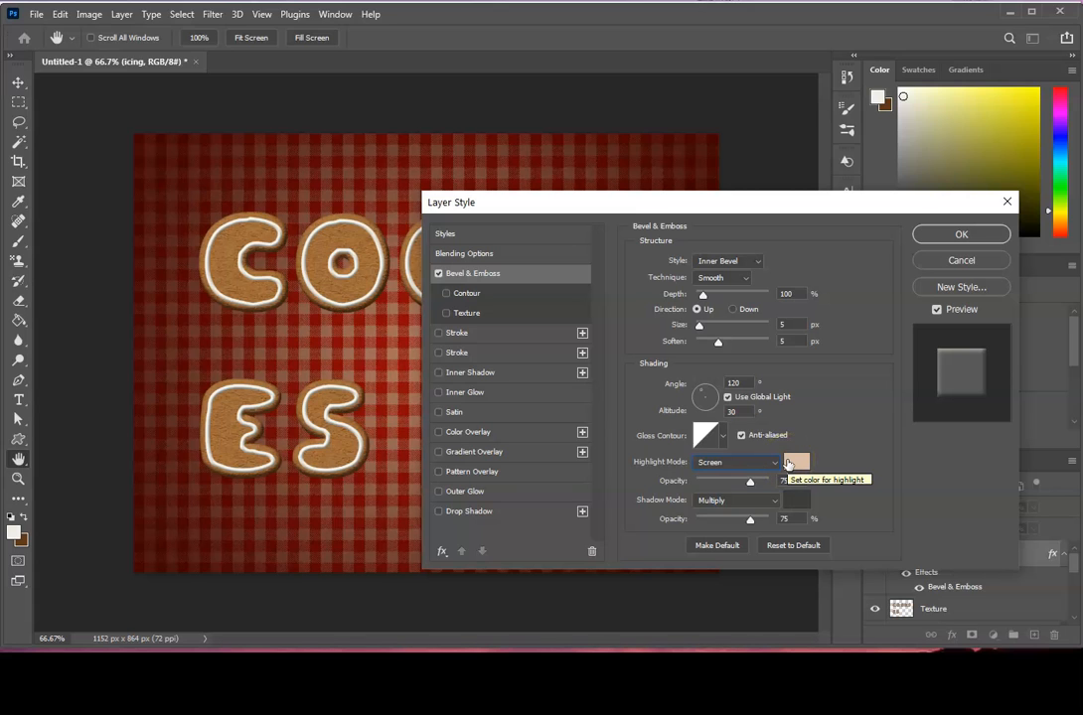
pyautogui.click(791, 462)
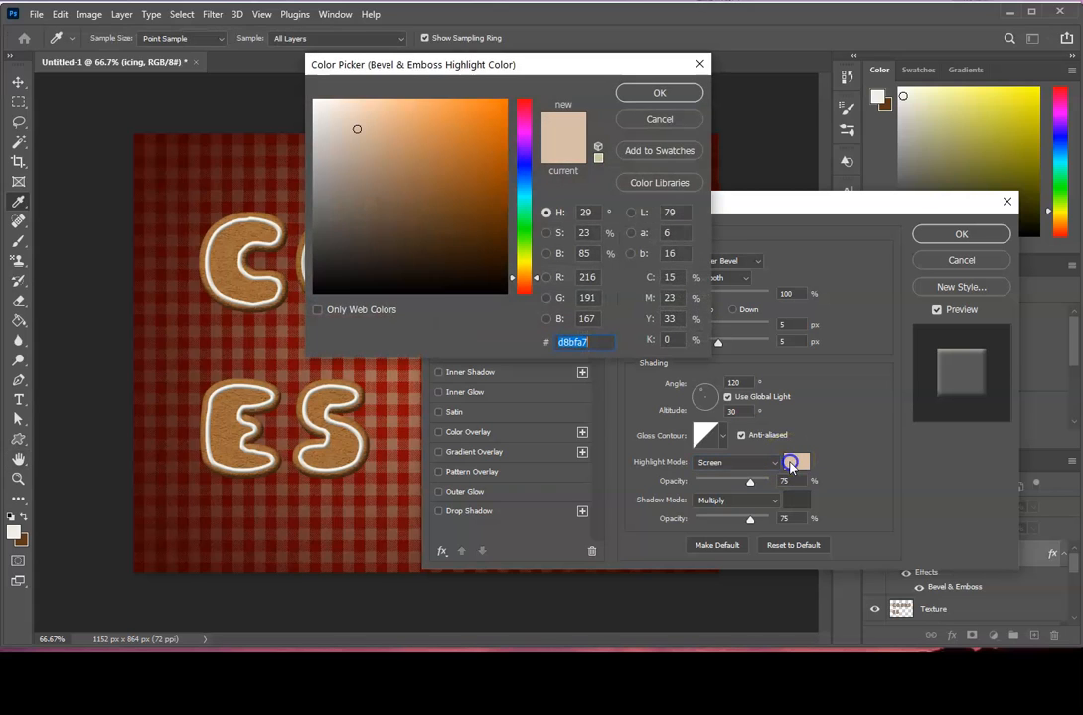
pyautogui.moveTo(435, 201); pyautogui.dragTo(310, 97)
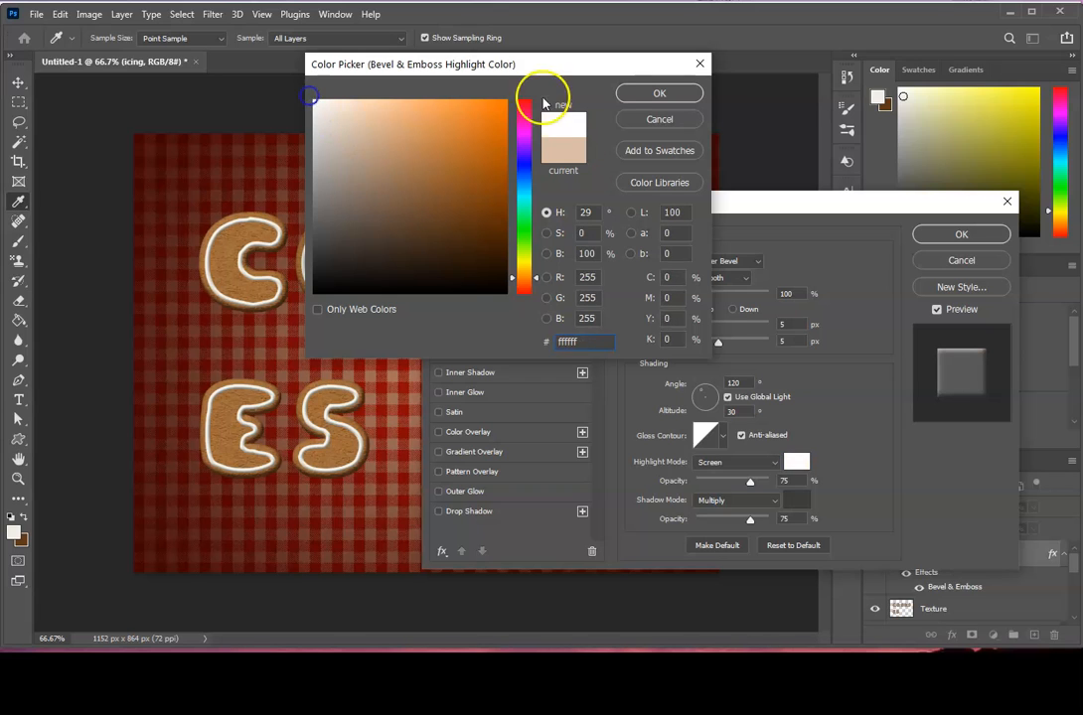
pyautogui.click(628, 93)
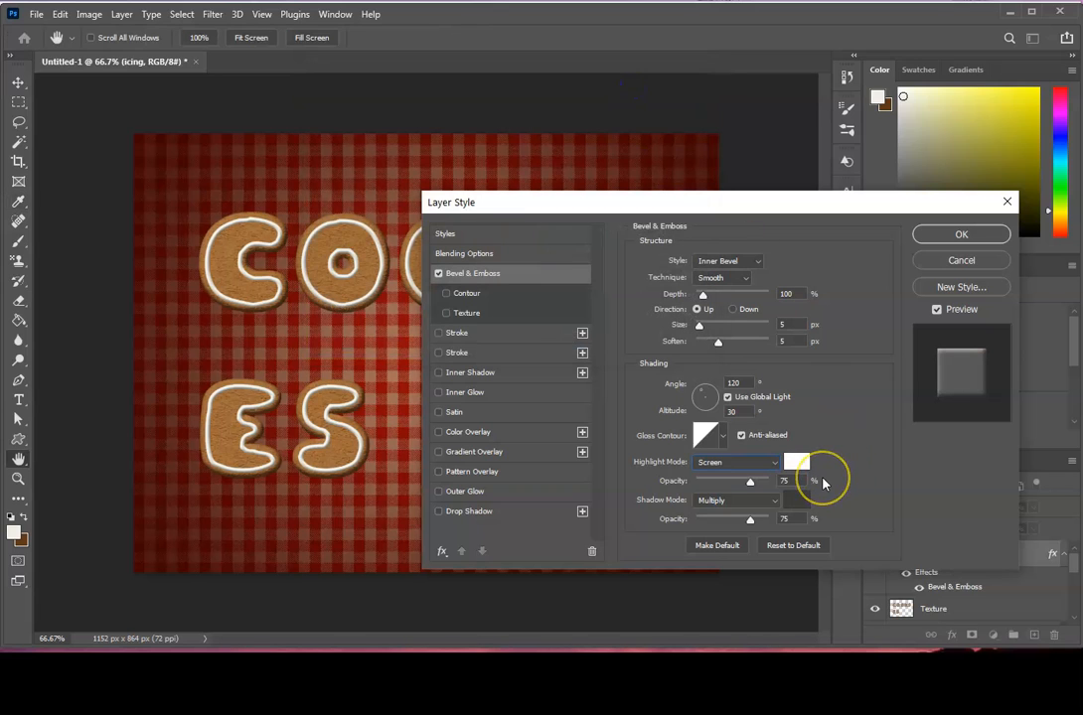
# Set the icing bevel's shadow colour to 8b816c.
pyautogui.click(809, 493)
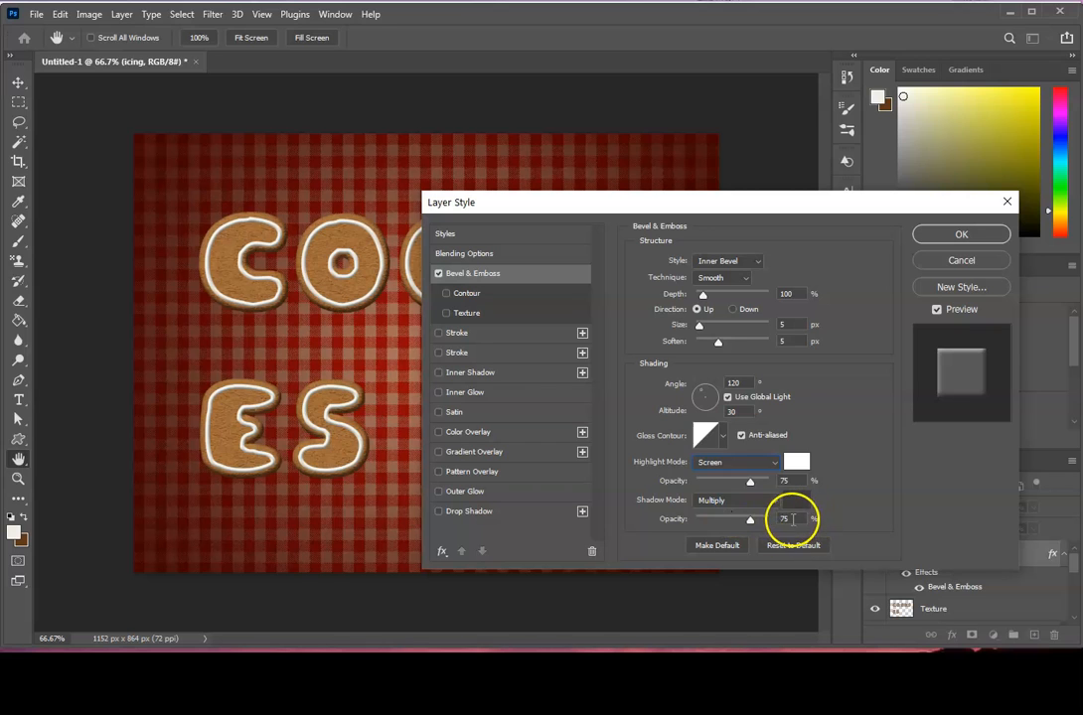
pyautogui.click(797, 503)
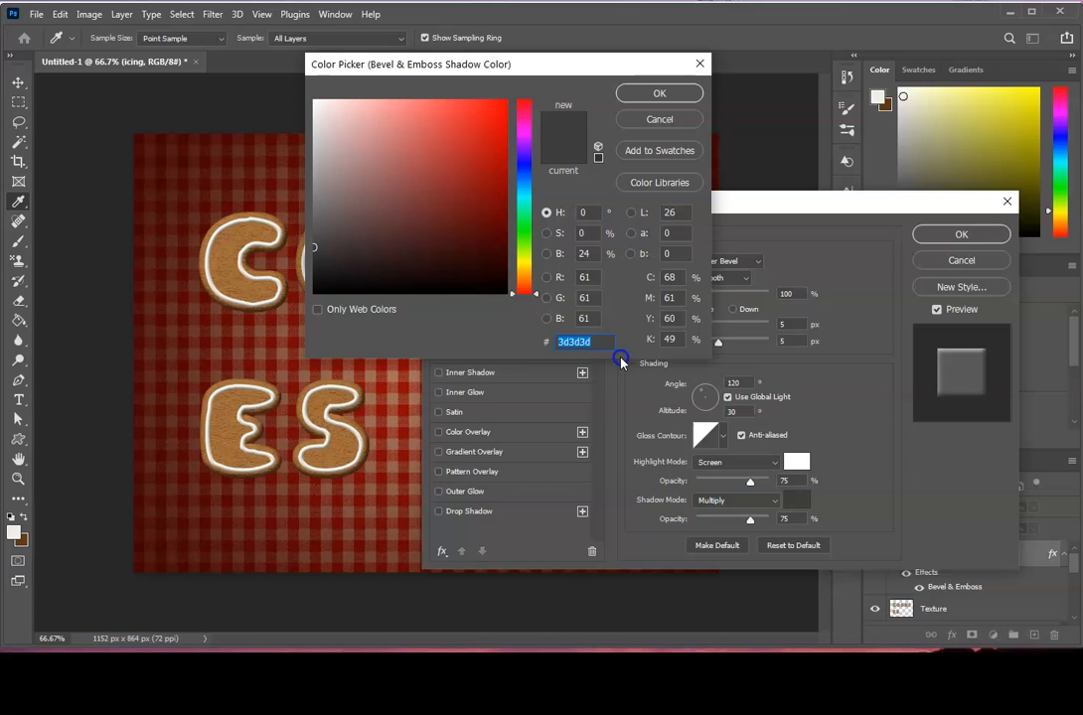
pyautogui.write('8b')
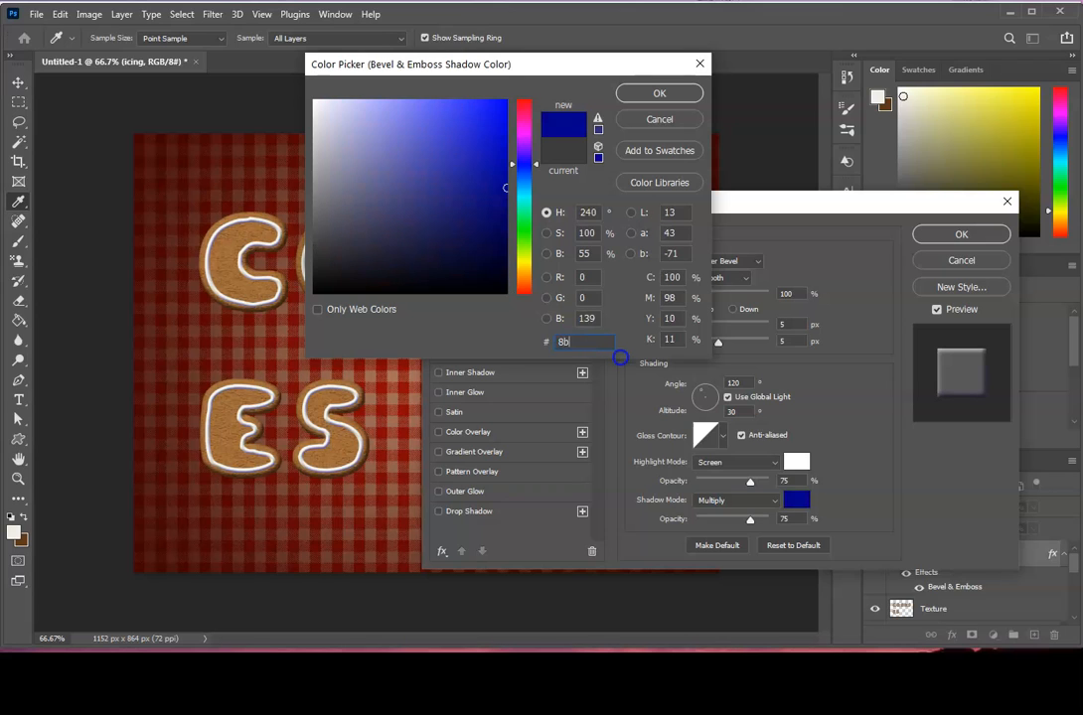
pyautogui.write('81')
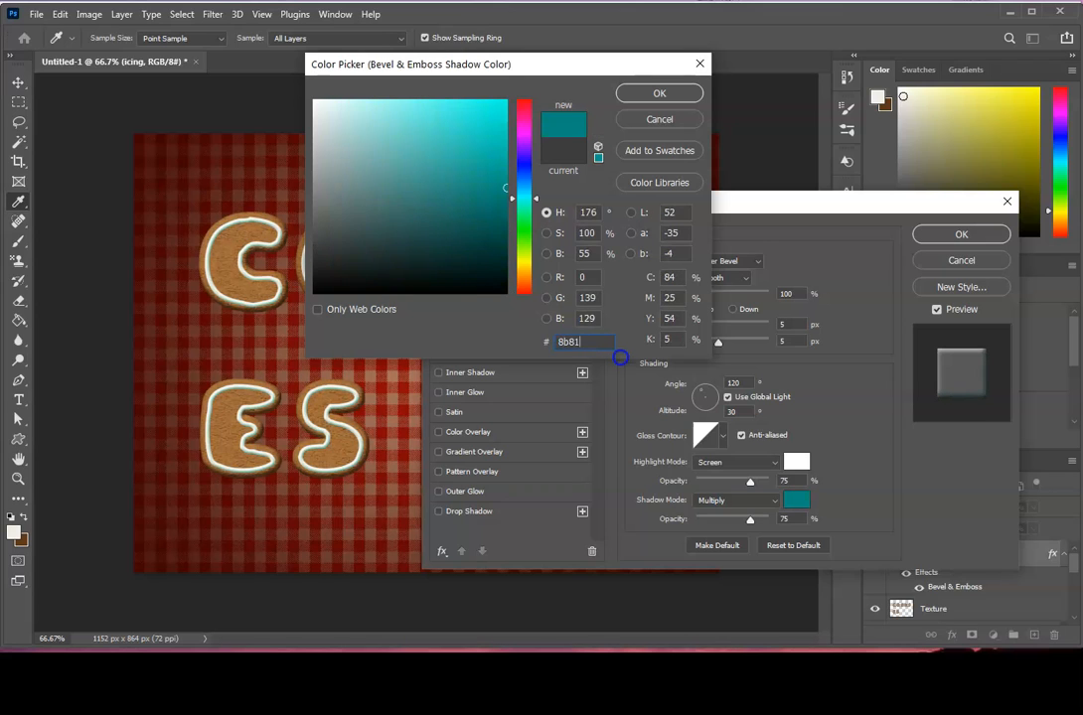
pyautogui.write('c')
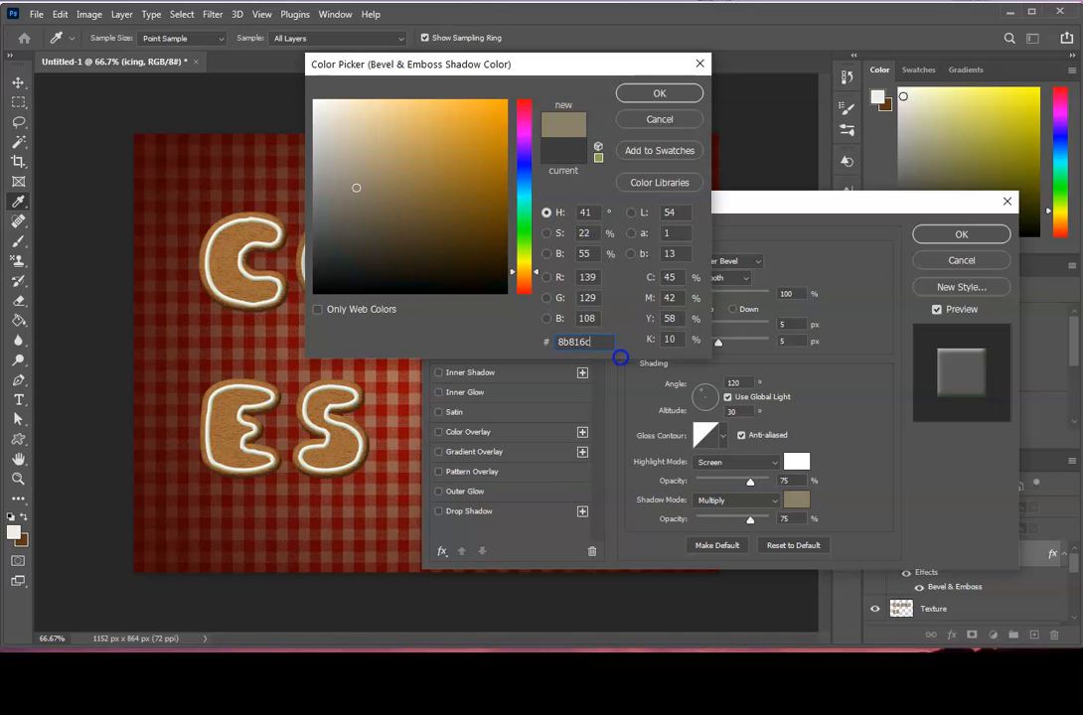
pyautogui.click(679, 90)
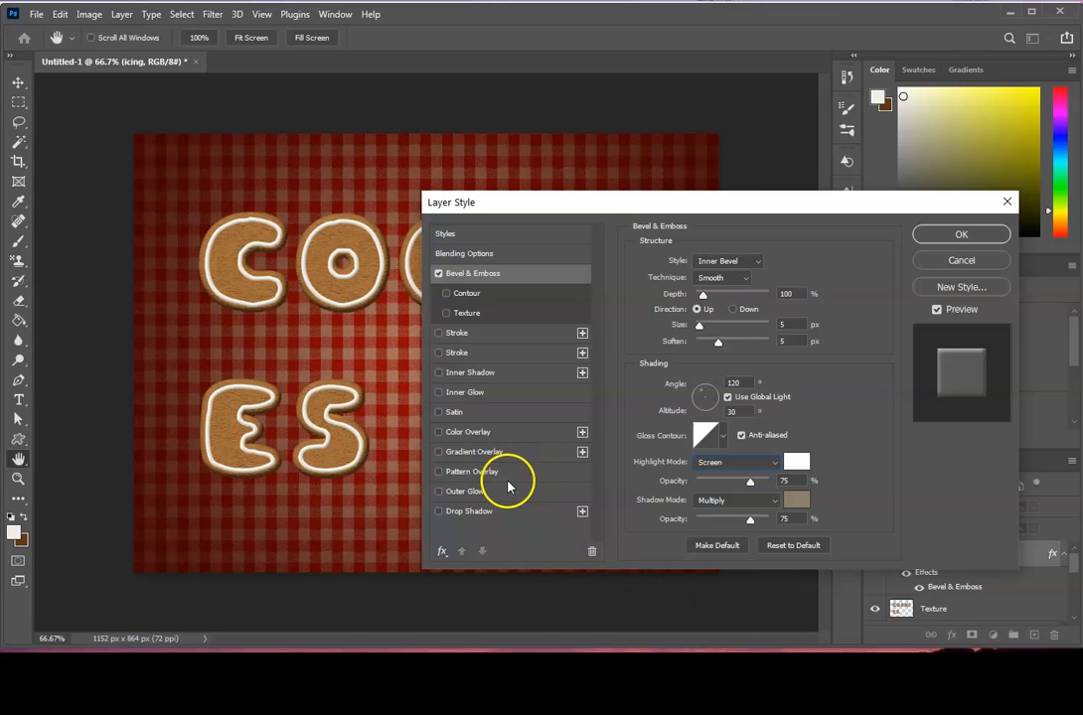
# Add a Drop Shadow effect to the icing layer, reset to its default Multiply settings, with shadow colour 494949.
pyautogui.click(484, 513)
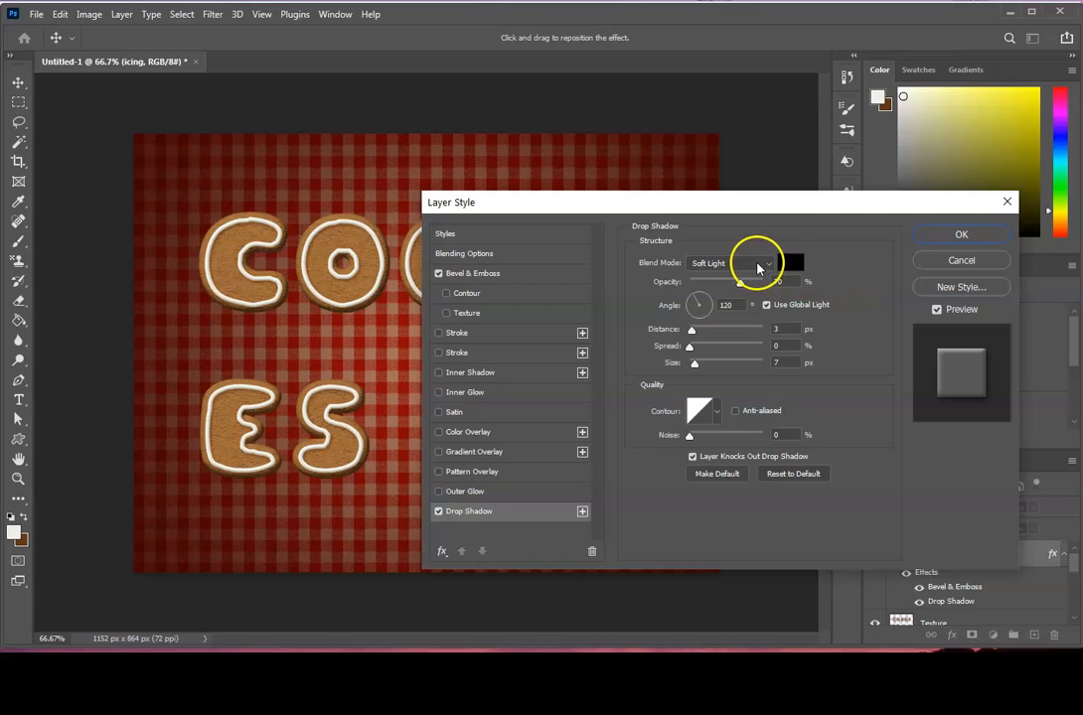
pyautogui.click(794, 476)
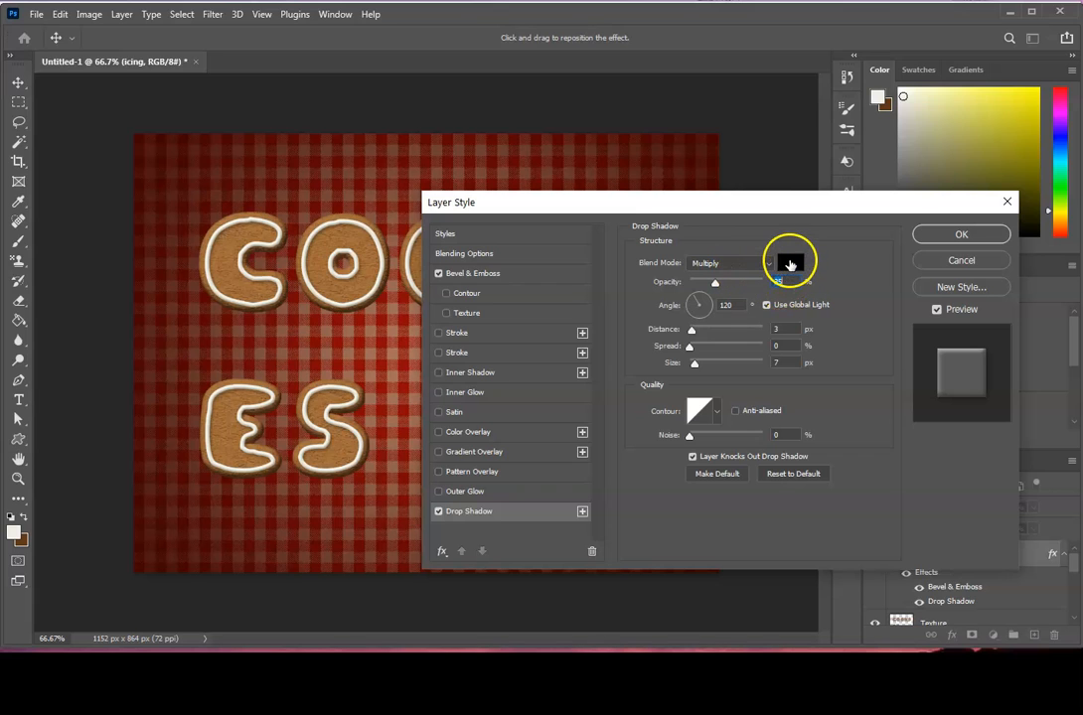
pyautogui.click(789, 264)
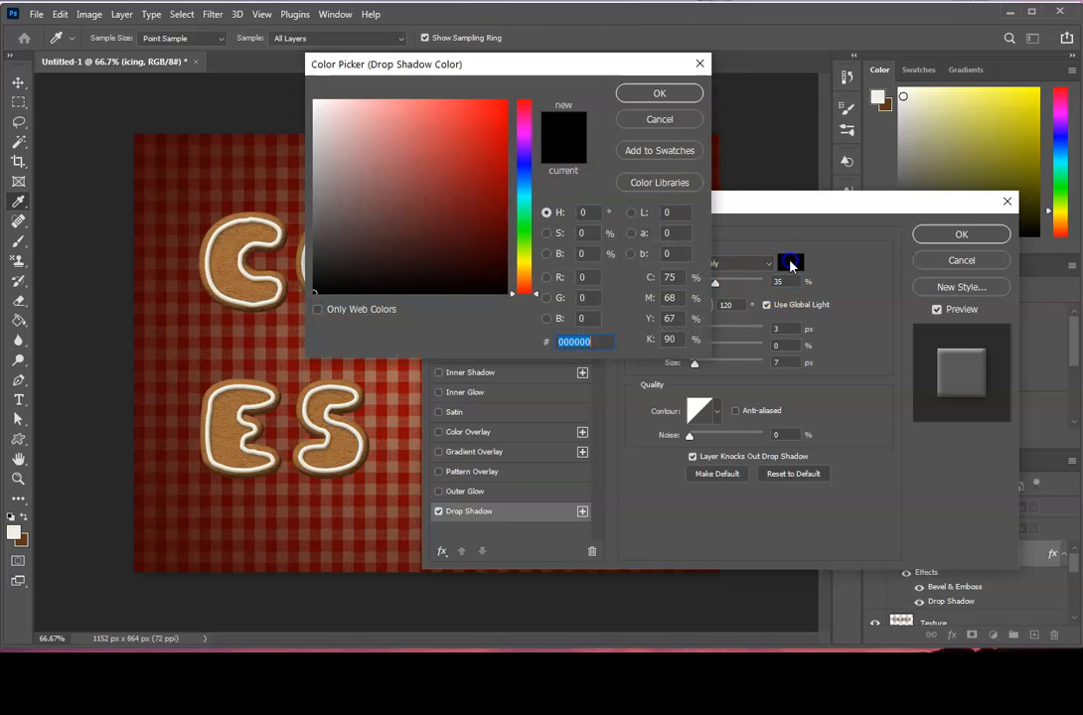
pyautogui.write('49')
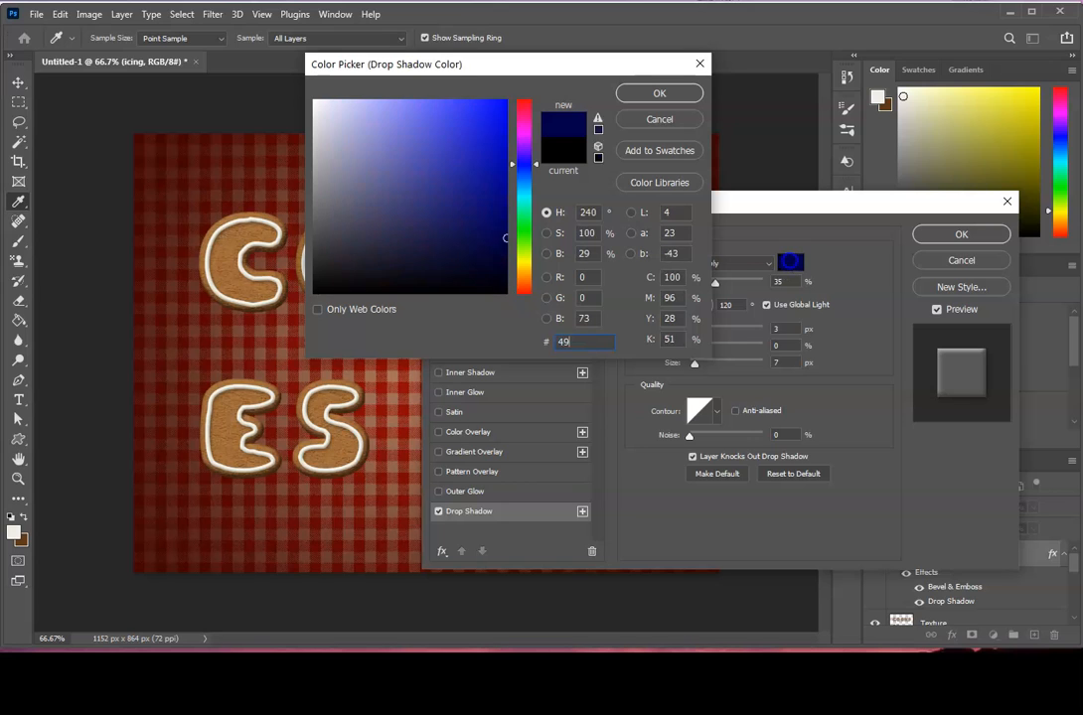
pyautogui.write('4949')
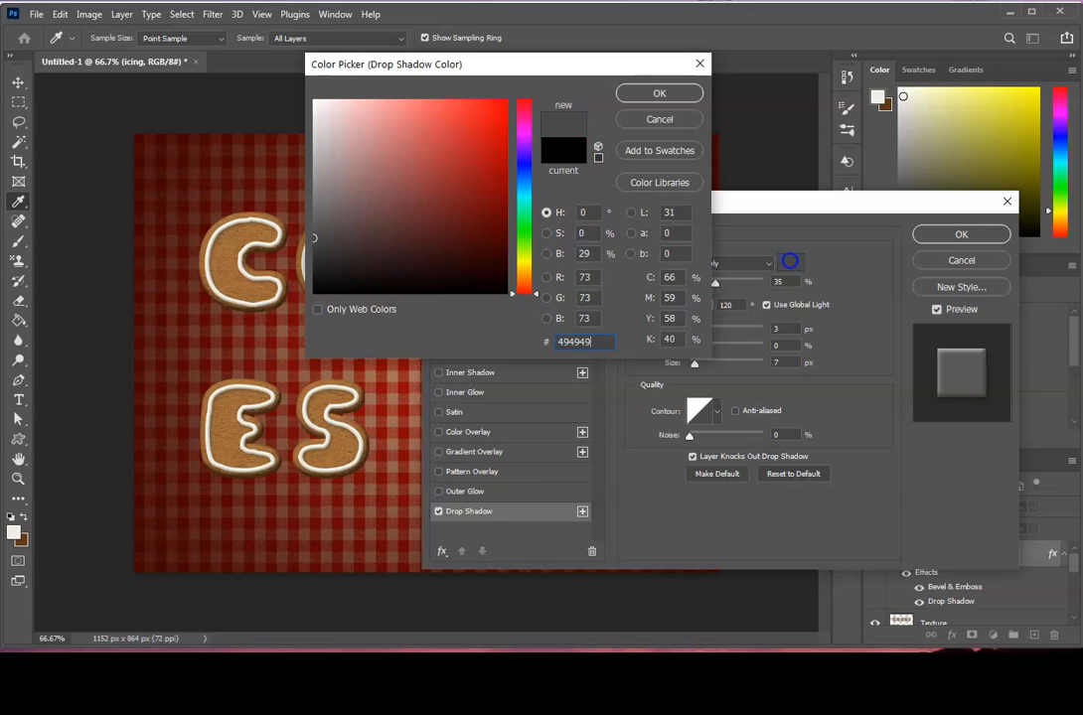
pyautogui.click(663, 94)
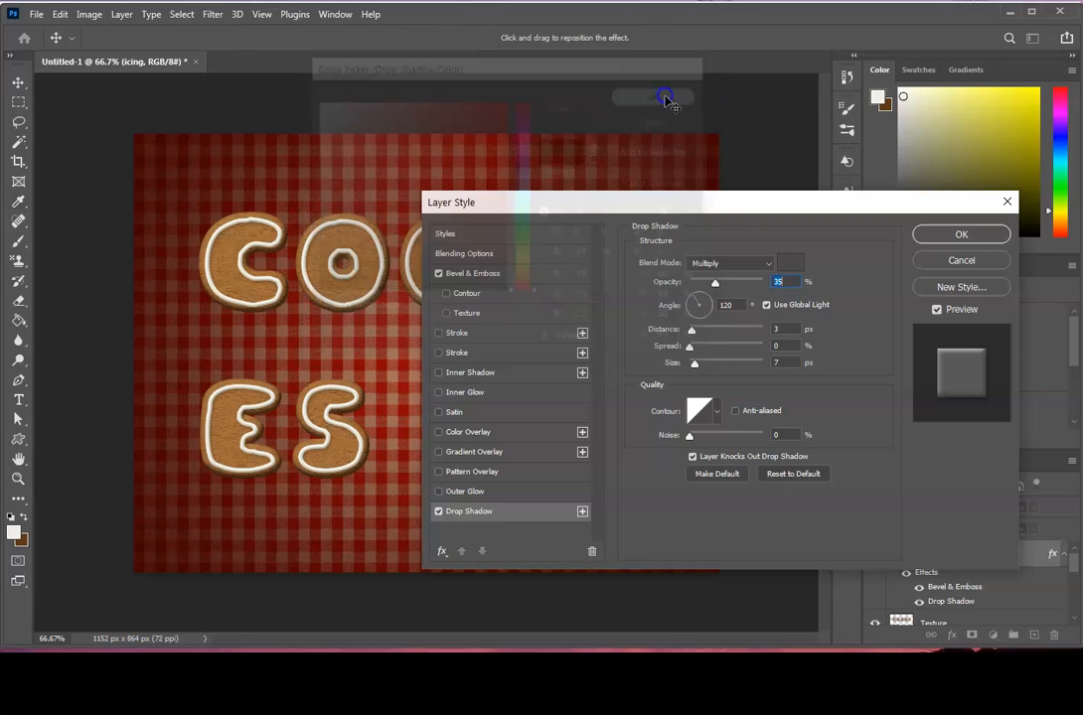
# Set the drop shadow's opacity to 75%, distance to 2 px and size to 5 px, and apply the layer style.
pyautogui.doubleClick(778, 281)
pyautogui.write('75')
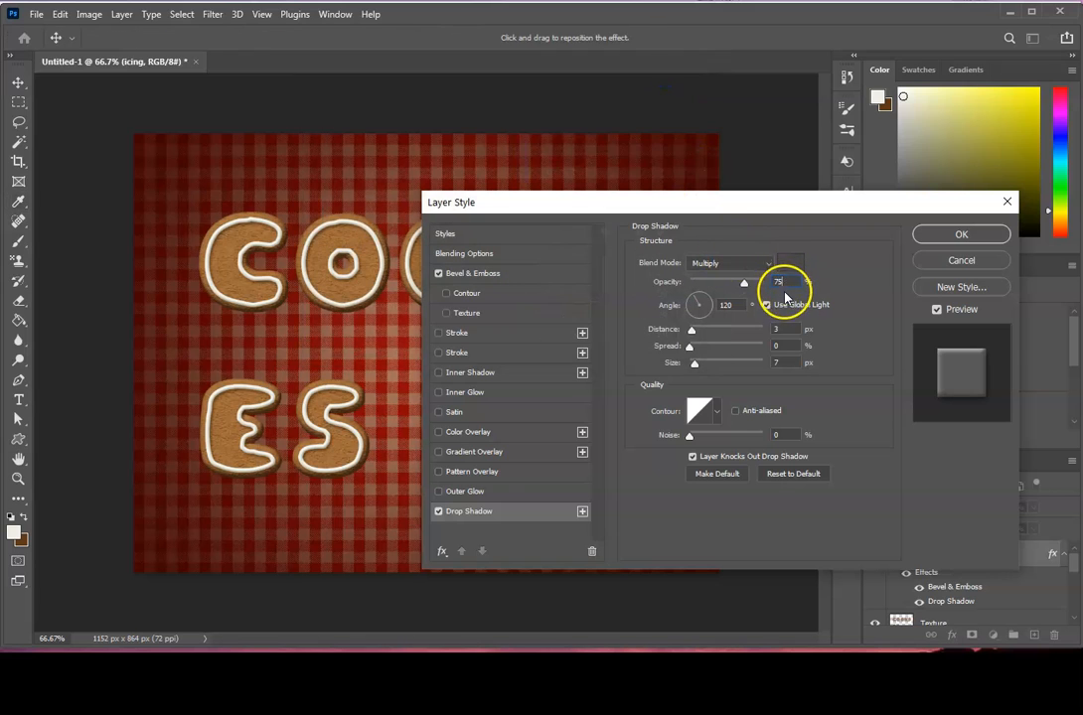
pyautogui.click(781, 329)
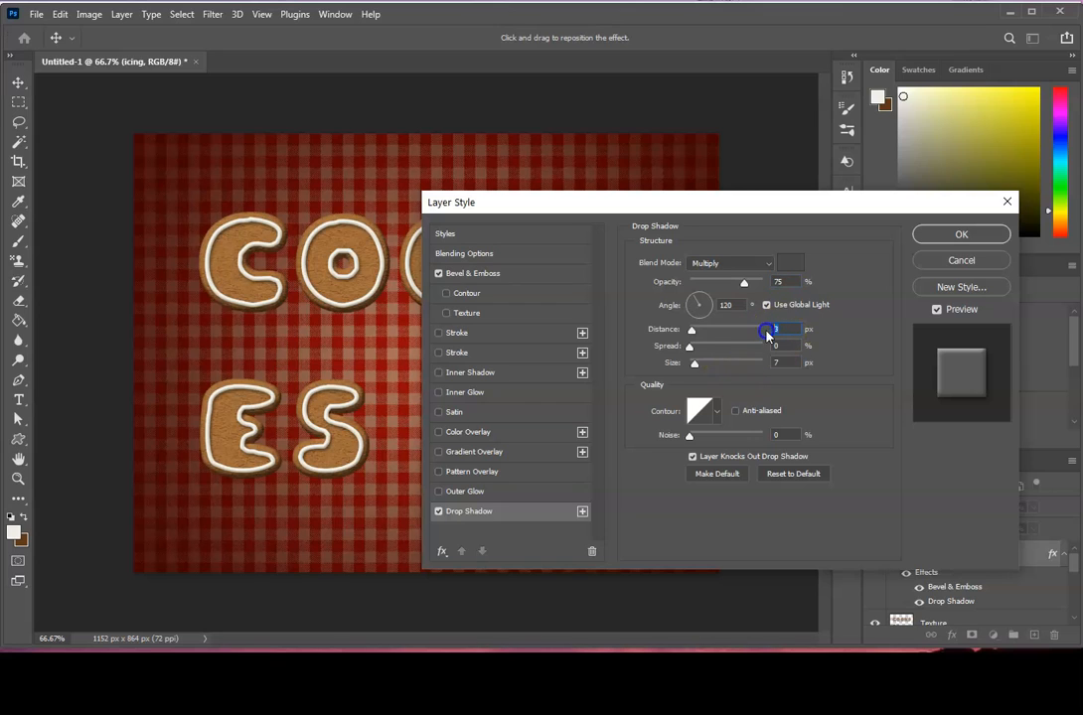
pyautogui.write('2')
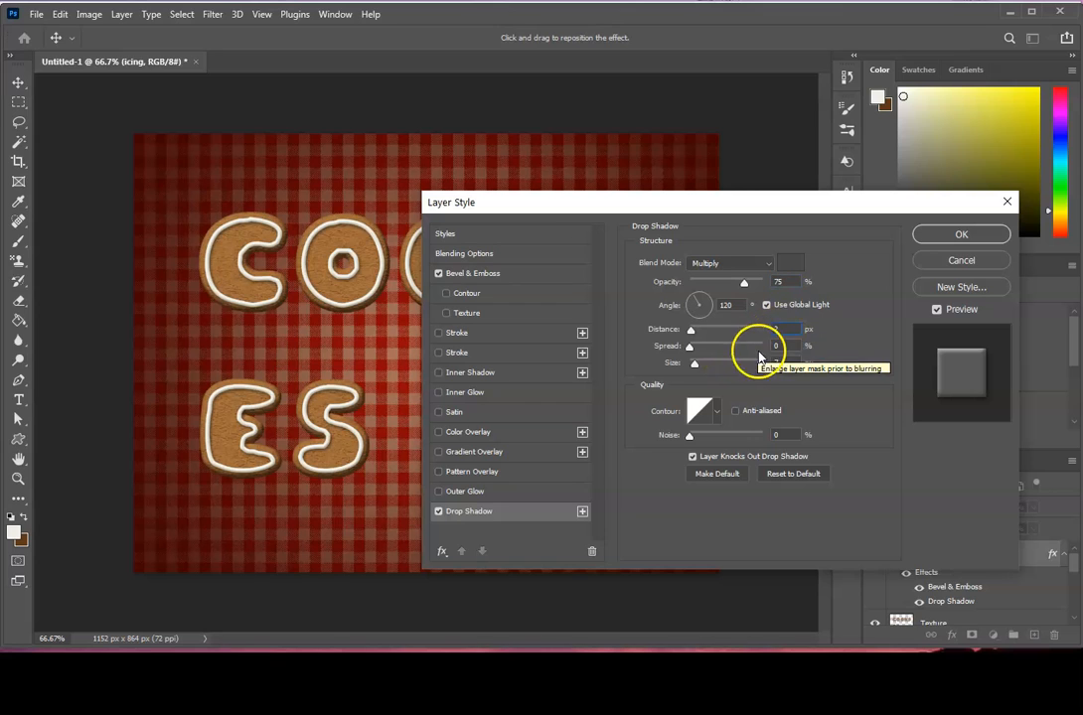
pyautogui.click(771, 365)
pyautogui.write('5')
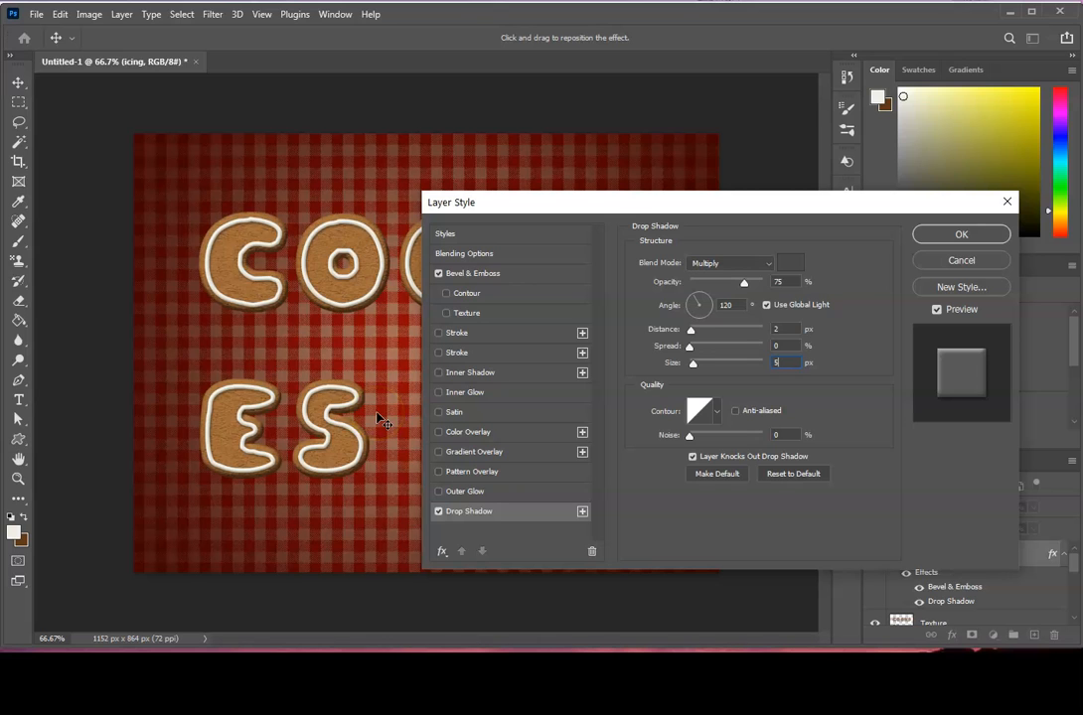
pyautogui.click(961, 235)
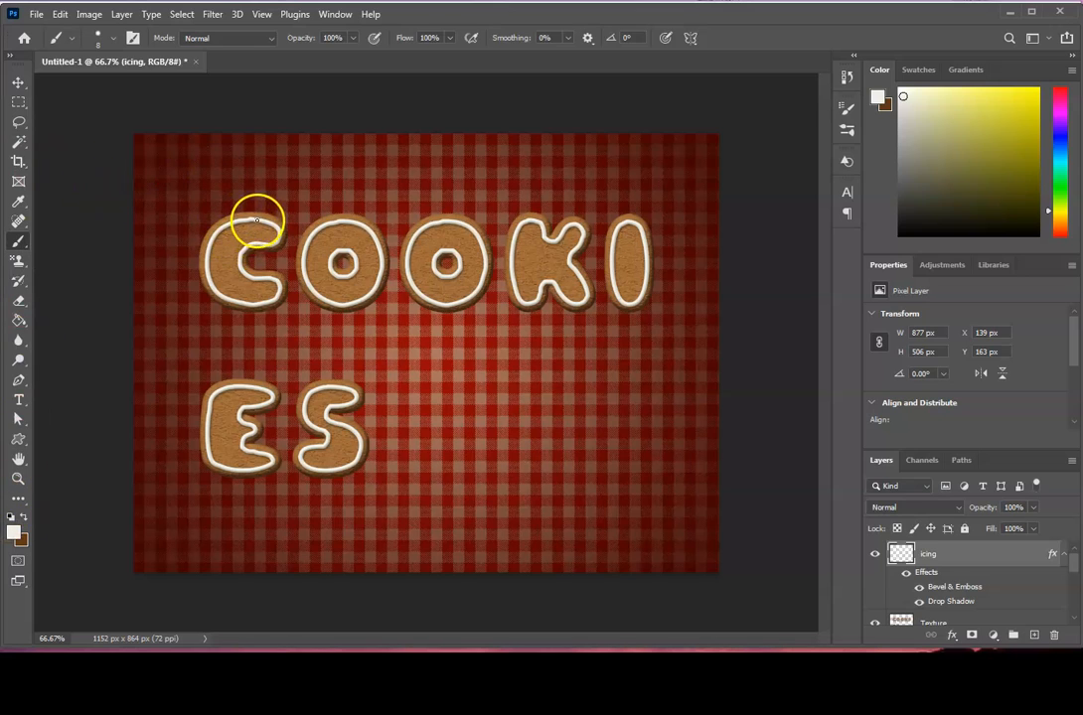
# Paint wavy white icing lines across the ends of each COOKIES letter on the icing layer.
pyautogui.moveTo(254, 240)
pyautogui.mouseDown()
pyautogui.moveTo(284, 266)
pyautogui.moveTo(259, 284)
pyautogui.mouseUp()
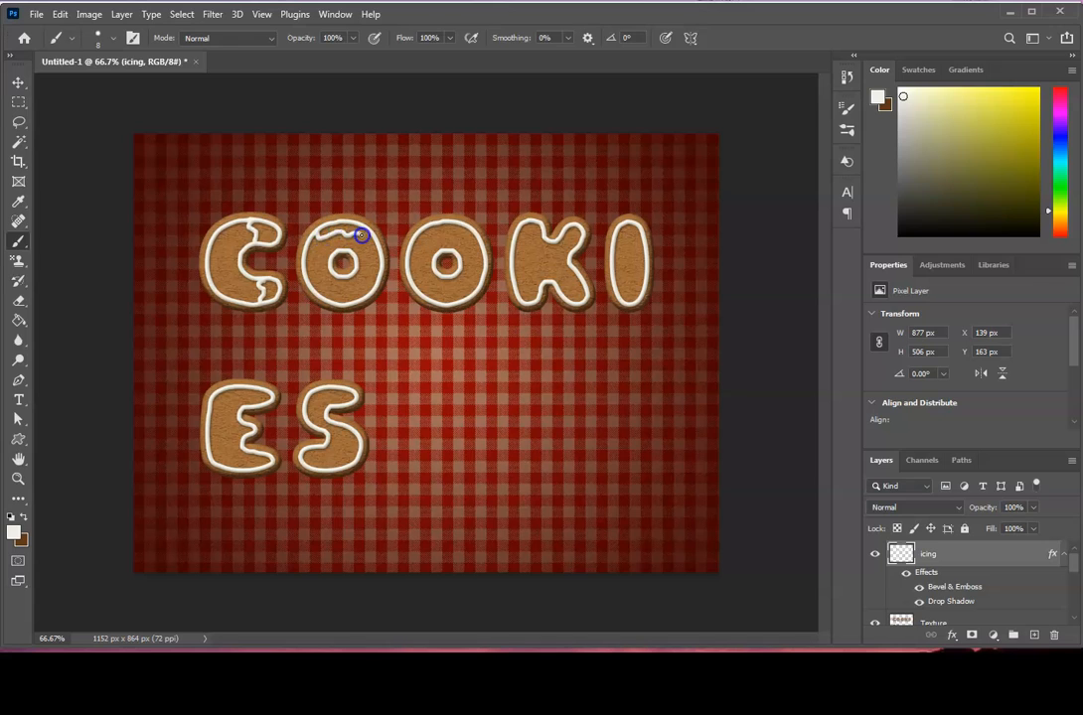
pyautogui.moveTo(368, 235); pyautogui.dragTo(371, 234)
pyautogui.moveTo(319, 295); pyautogui.dragTo(321, 295)
pyautogui.moveTo(423, 235); pyautogui.dragTo(486, 242)
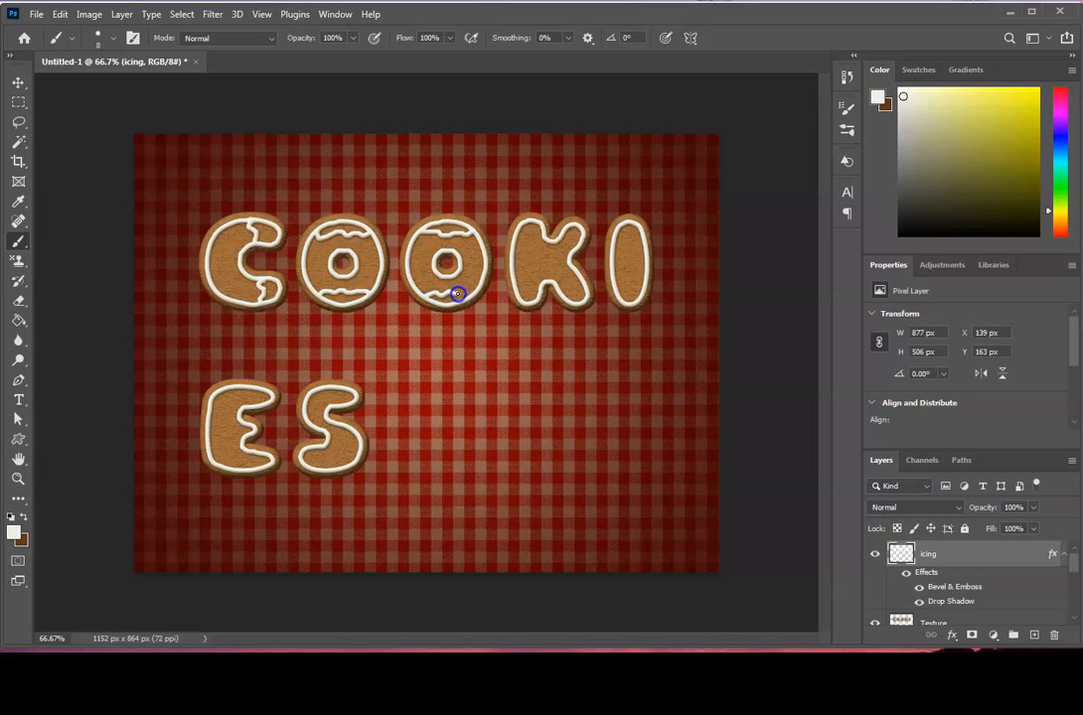
pyautogui.click(497, 263)
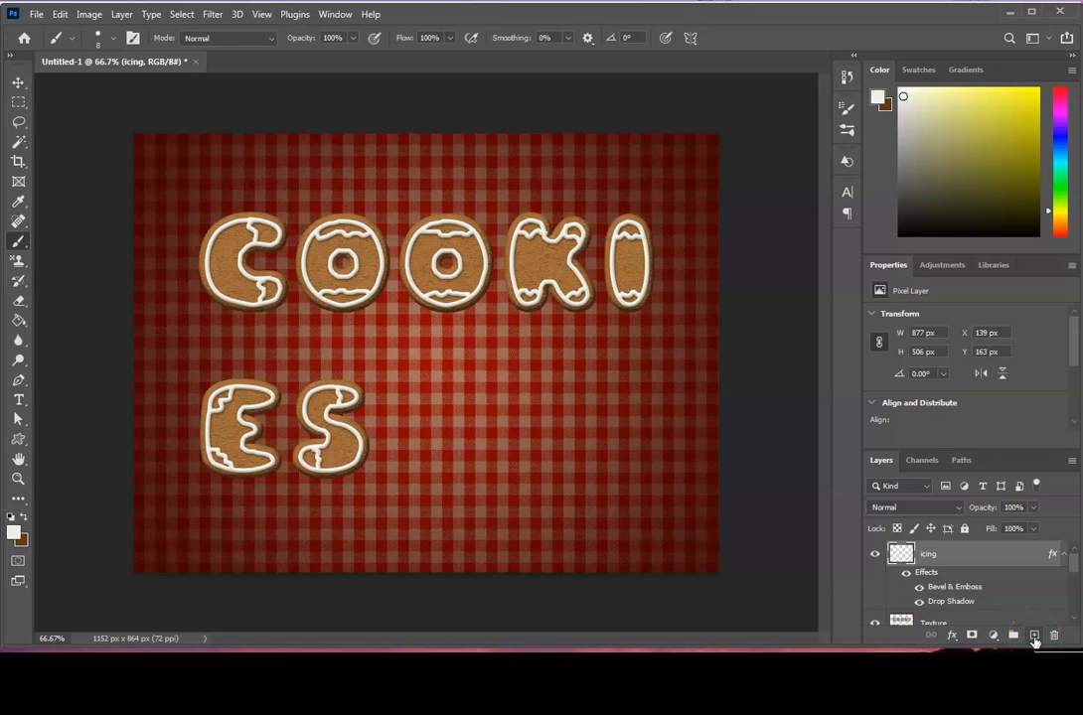
# Create a new layer named color above the icing layer.
pyautogui.click(1034, 636)
pyautogui.click(933, 560)
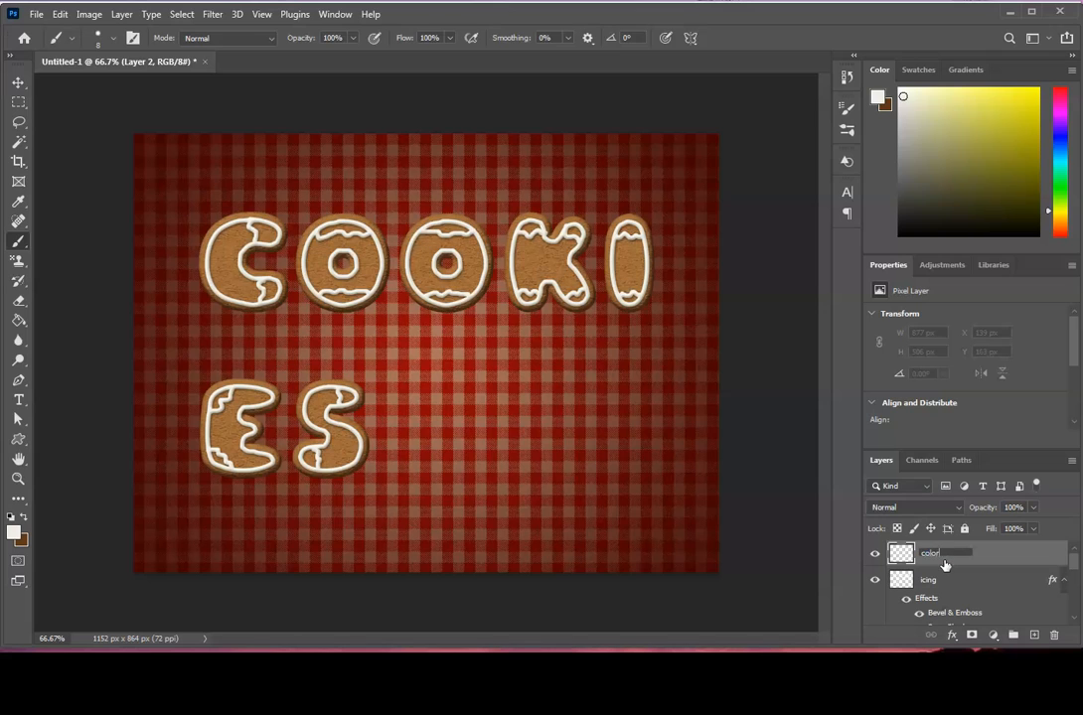
pyautogui.click(960, 581)
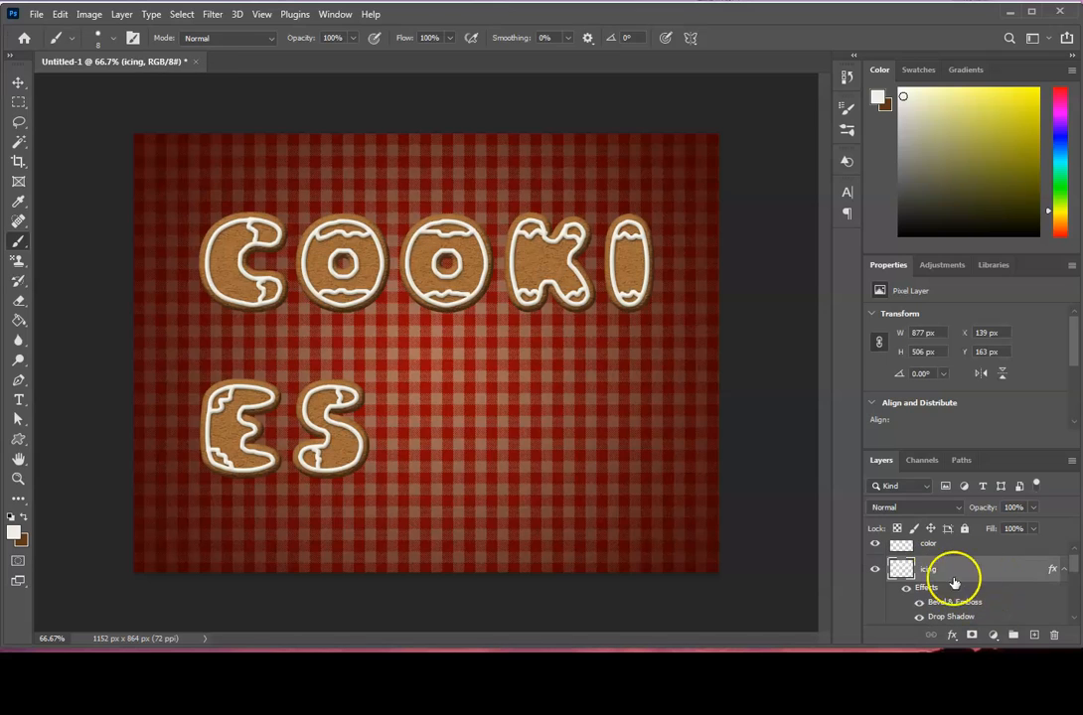
# Copy the icing layer's style and paste it onto the color layer.
pyautogui.click(934, 593)
pyautogui.moveTo(1003, 450); pyautogui.dragTo(1005, 344)
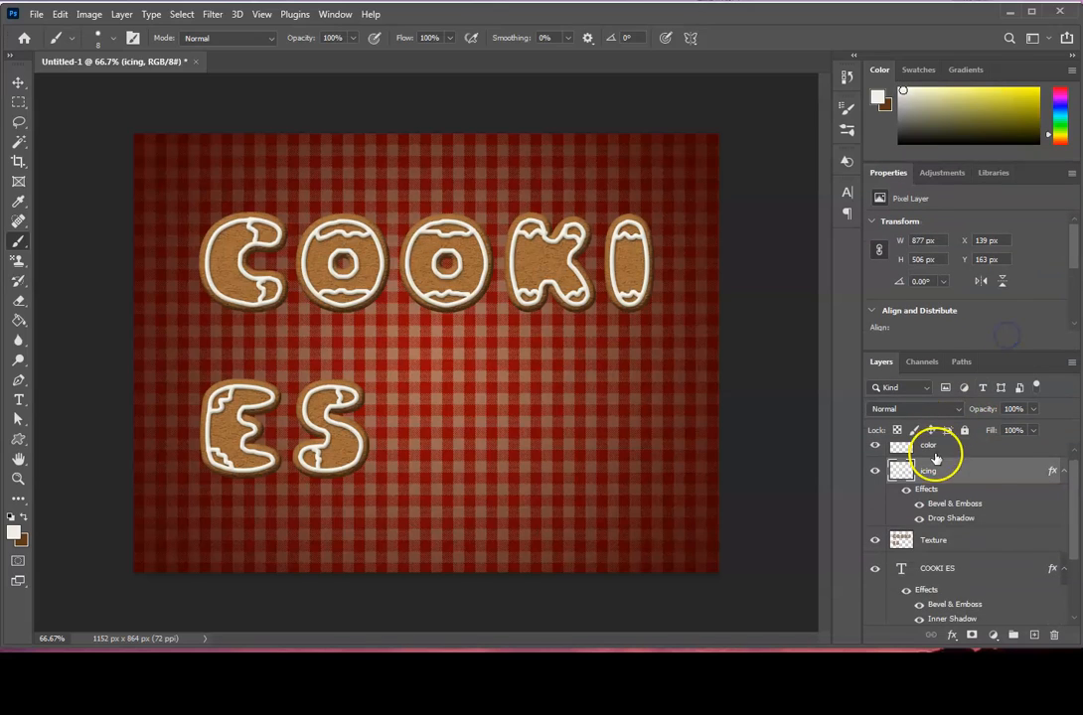
pyautogui.rightClick(932, 484)
pyautogui.click(1006, 414)
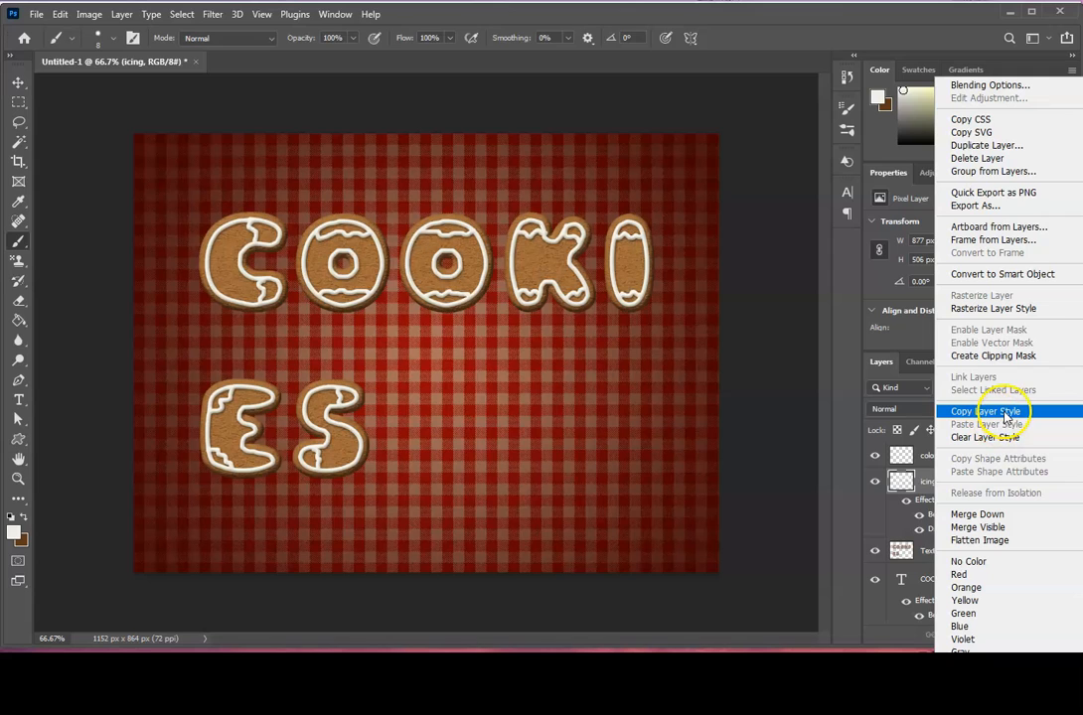
pyautogui.click(944, 458)
pyautogui.rightClick(944, 459)
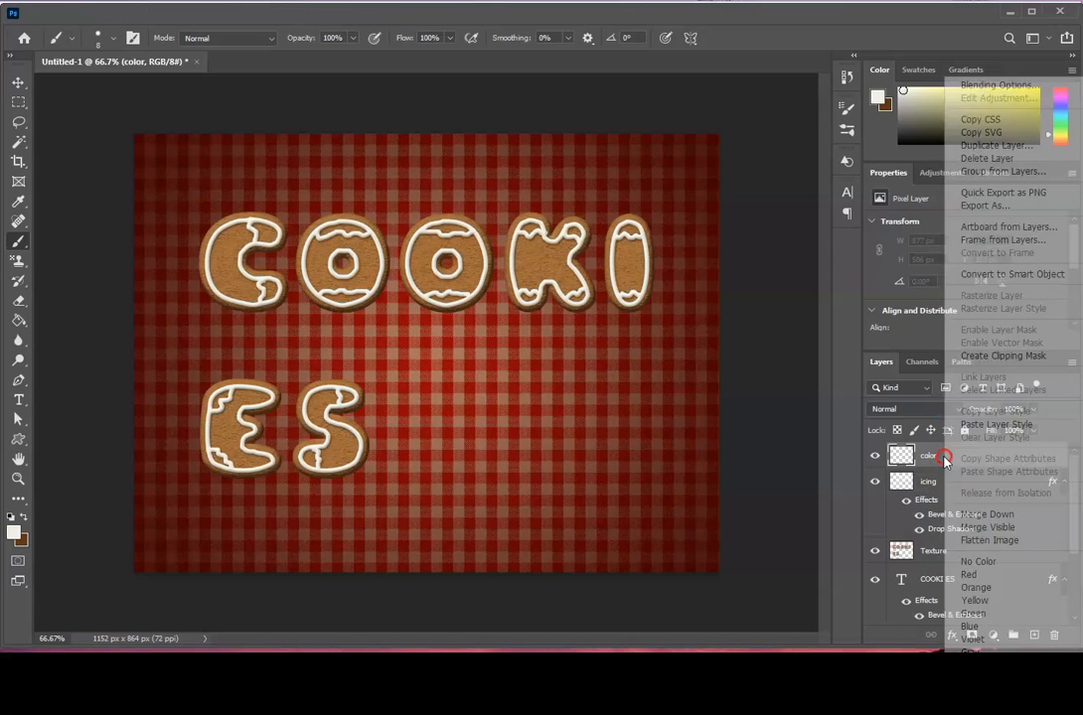
pyautogui.click(996, 424)
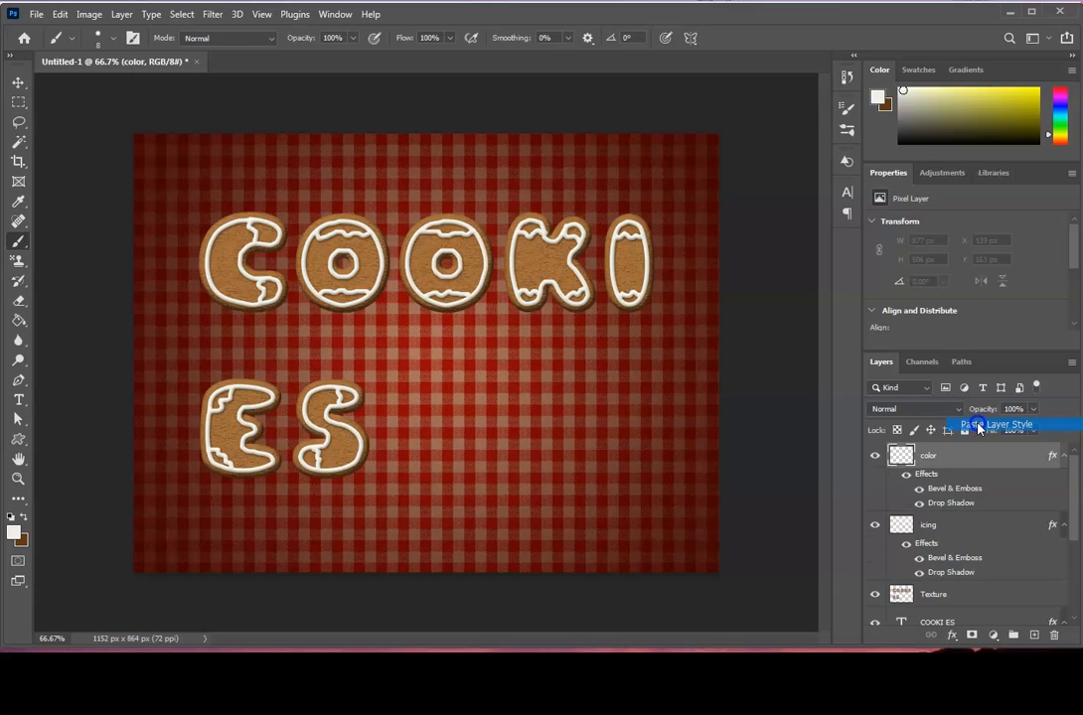
pyautogui.click(952, 505)
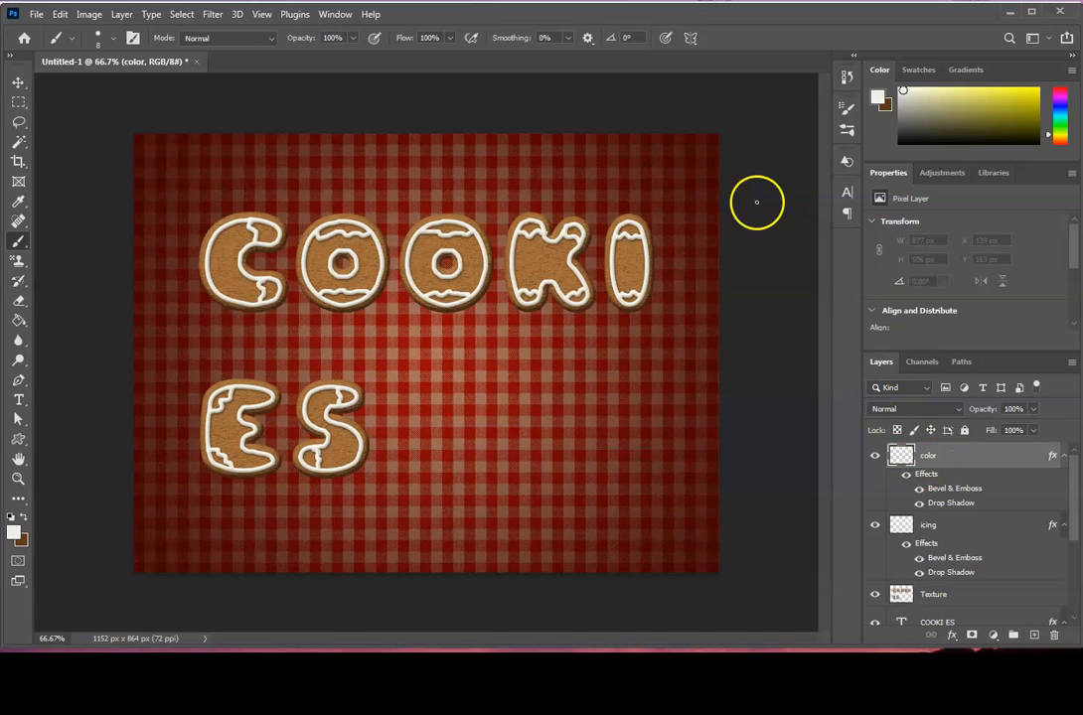
# Set the foreground colour to bright red (fd0101).
pyautogui.click(15, 533)
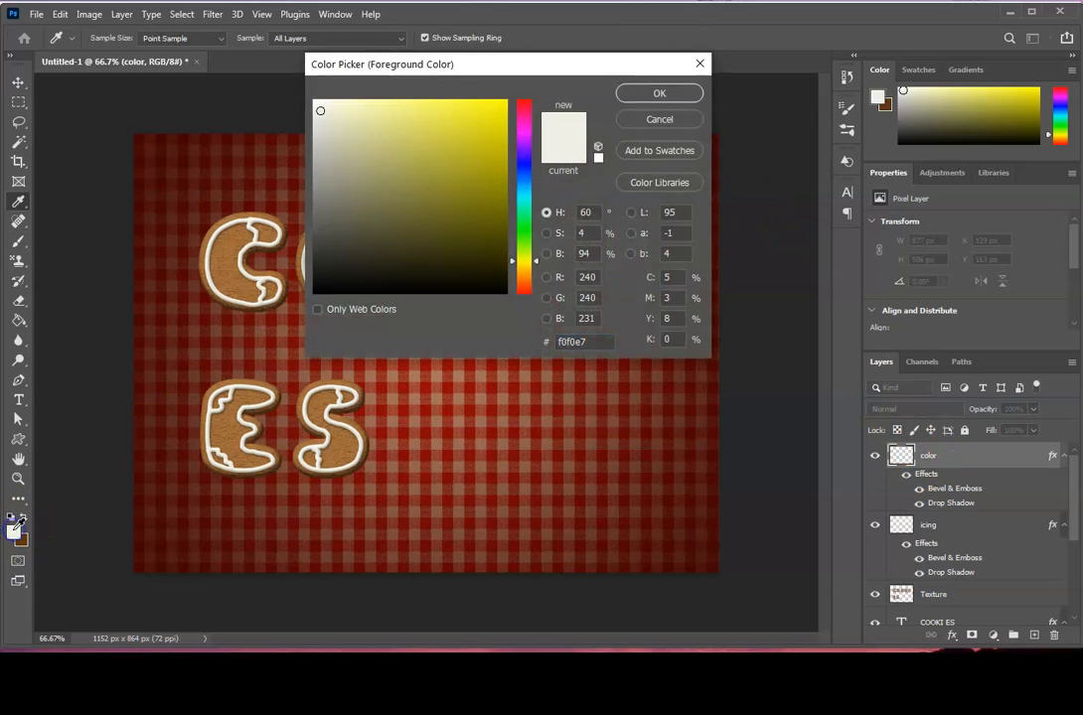
pyautogui.click(525, 103)
pyautogui.click(512, 102)
pyautogui.moveTo(523, 103)
pyautogui.mouseDown()
pyautogui.moveTo(549, 109)
pyautogui.moveTo(540, 97)
pyautogui.mouseUp()
pyautogui.click(646, 95)
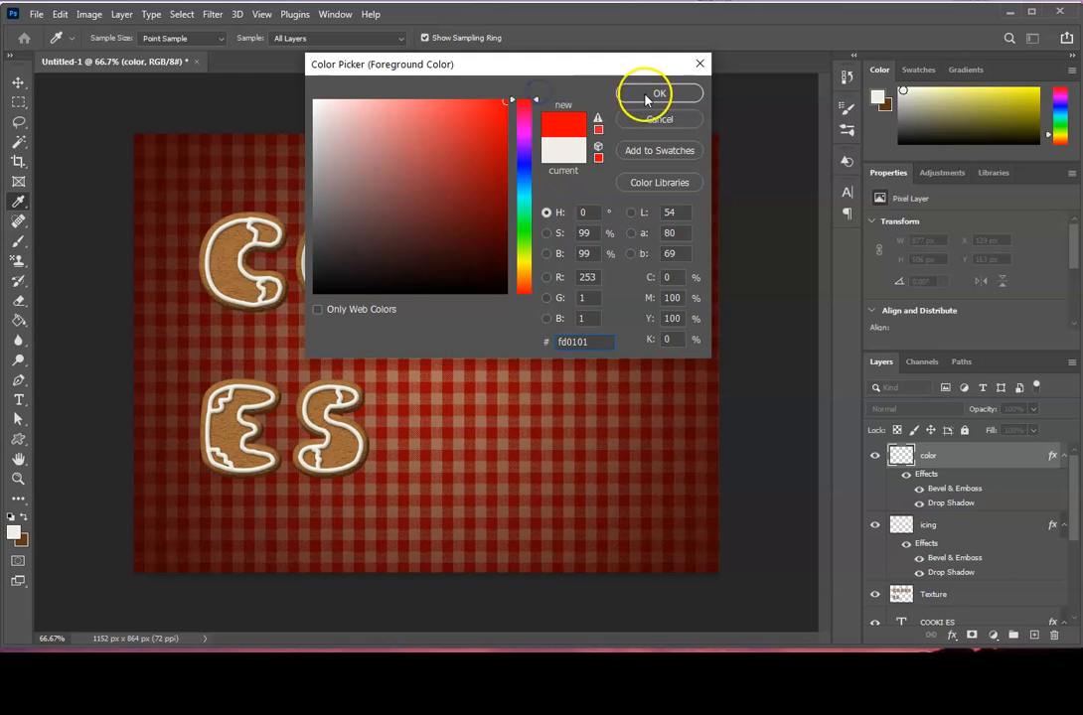
# Paint small red icing dots on each of the COOKIES letters with the Brush tool on the color layer.
pyautogui.press('b')
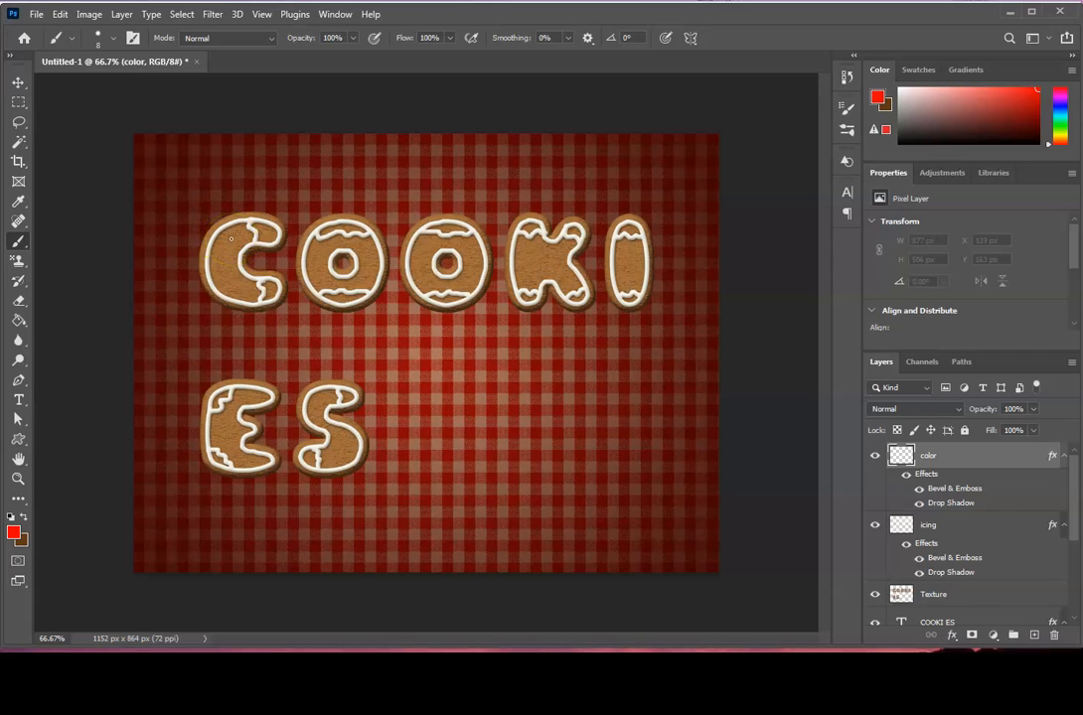
pyautogui.click(236, 230)
pyautogui.moveTo(239, 239)
pyautogui.mouseDown()
pyautogui.moveTo(262, 258)
pyautogui.moveTo(248, 289)
pyautogui.mouseUp()
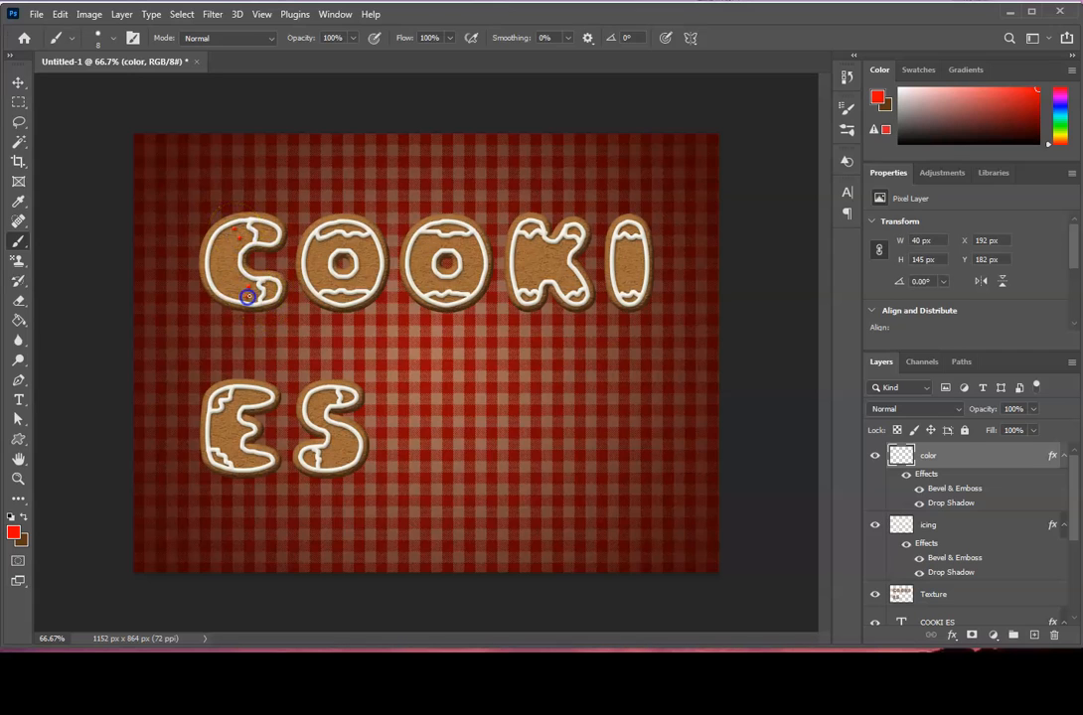
pyautogui.click(334, 244)
pyautogui.click(344, 243)
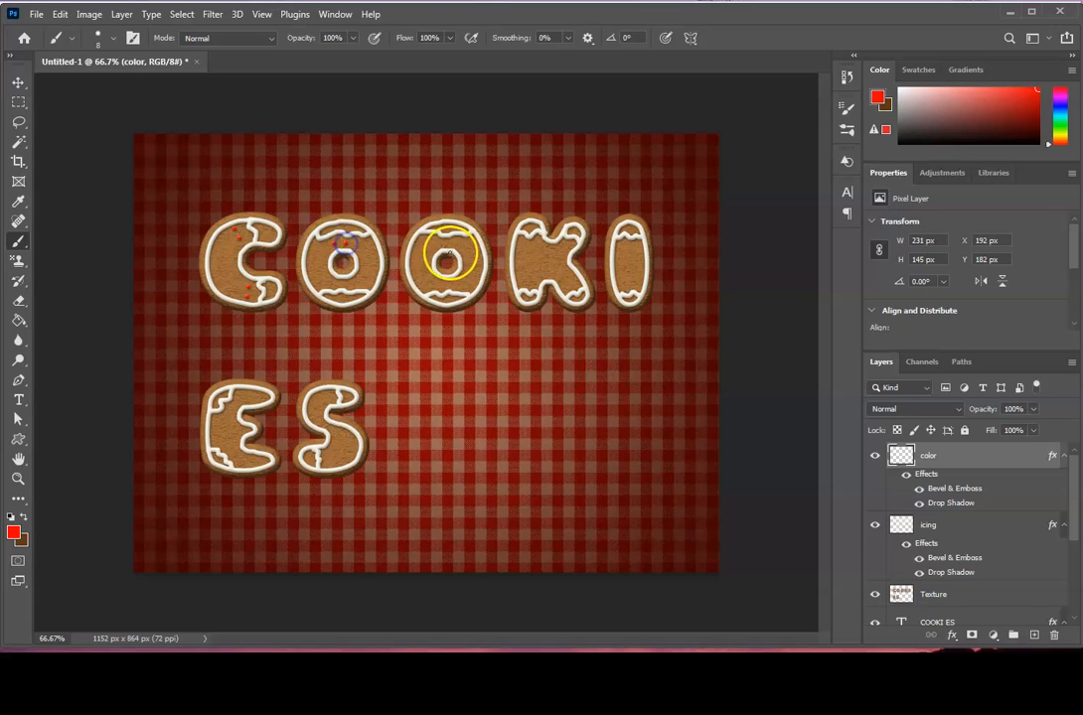
pyautogui.click(451, 243)
pyautogui.click(529, 253)
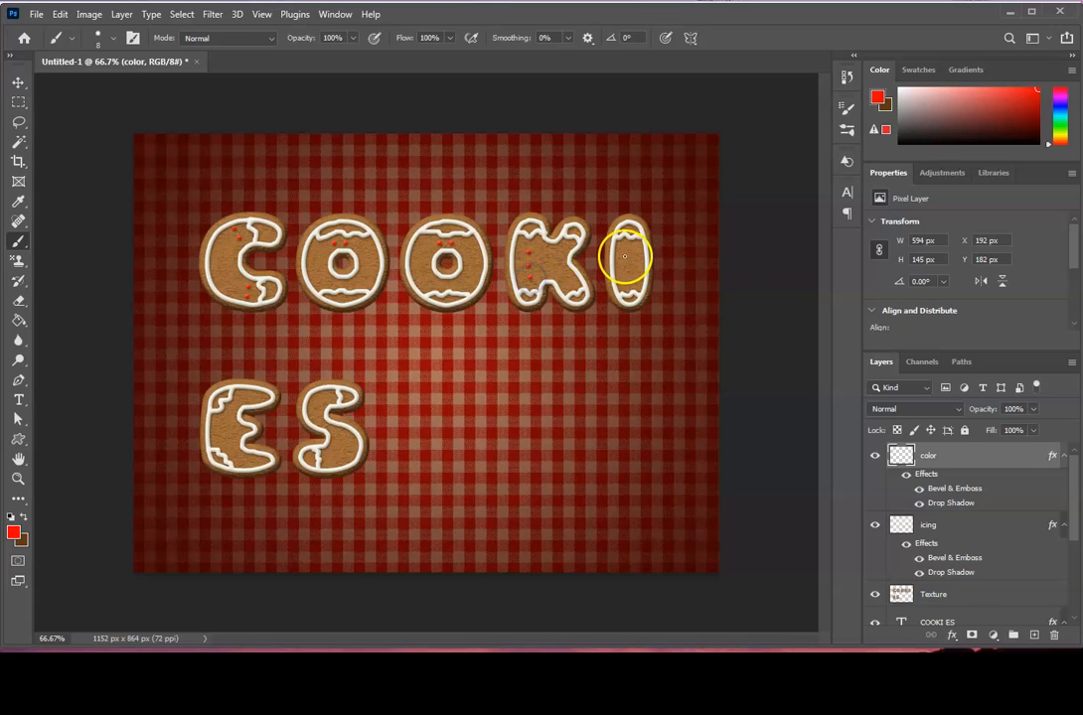
pyautogui.click(628, 253)
pyautogui.click(630, 276)
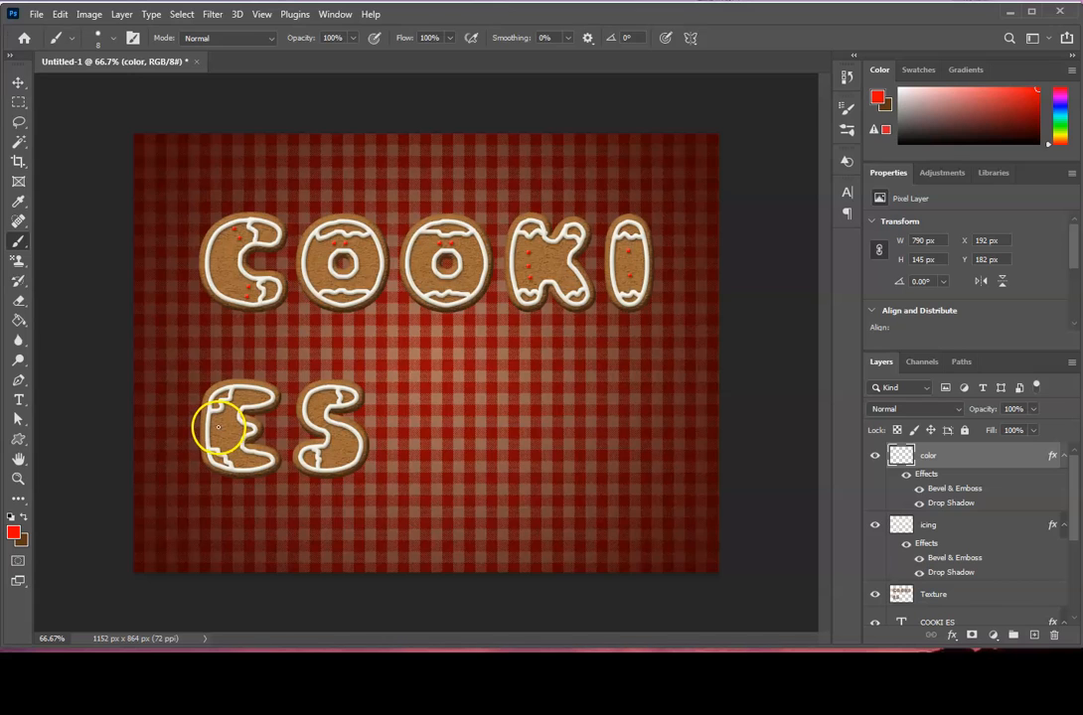
pyautogui.click(218, 427)
pyautogui.click(324, 397)
pyautogui.click(329, 459)
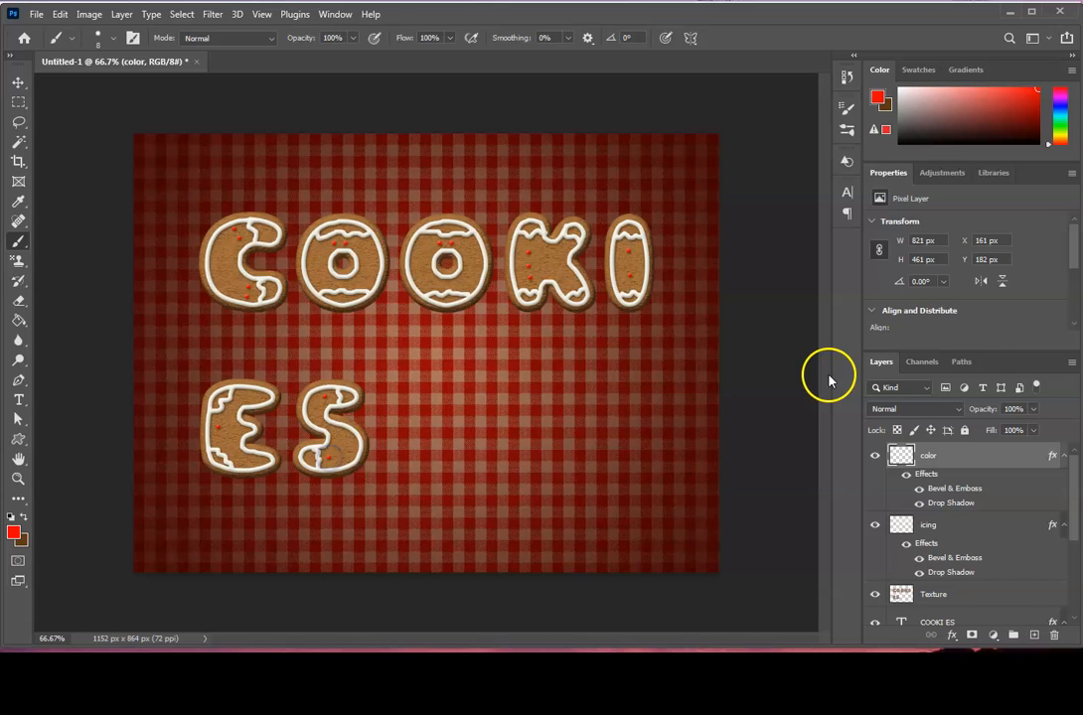
# Set the foreground colour to a dark green.
pyautogui.click(14, 533)
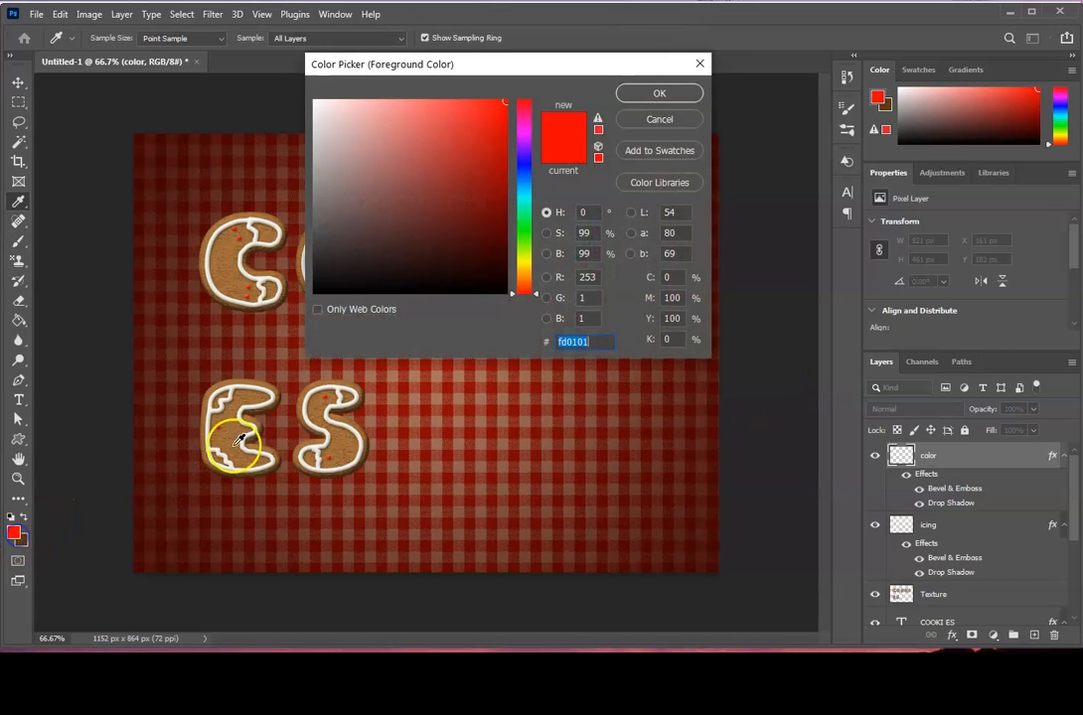
pyautogui.moveTo(530, 252); pyautogui.dragTo(523, 241)
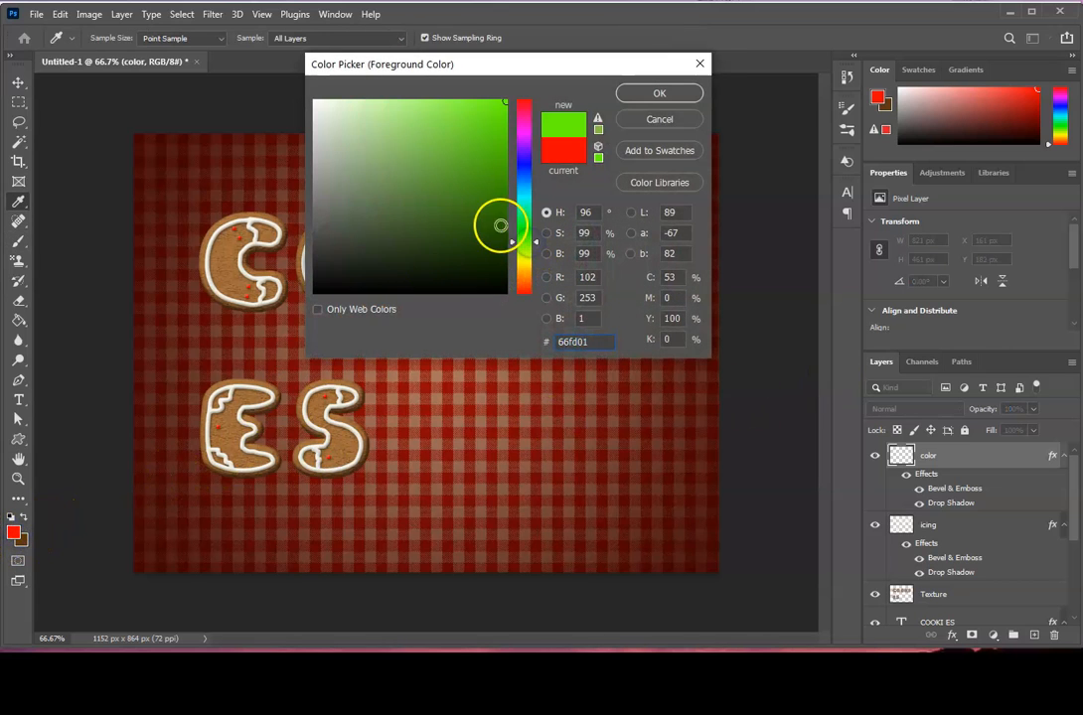
pyautogui.click(498, 210)
pyautogui.click(660, 92)
# Paint small green icing dots on each of the COOKIES letters with the Brush tool on the color layer.
pyautogui.press('b')
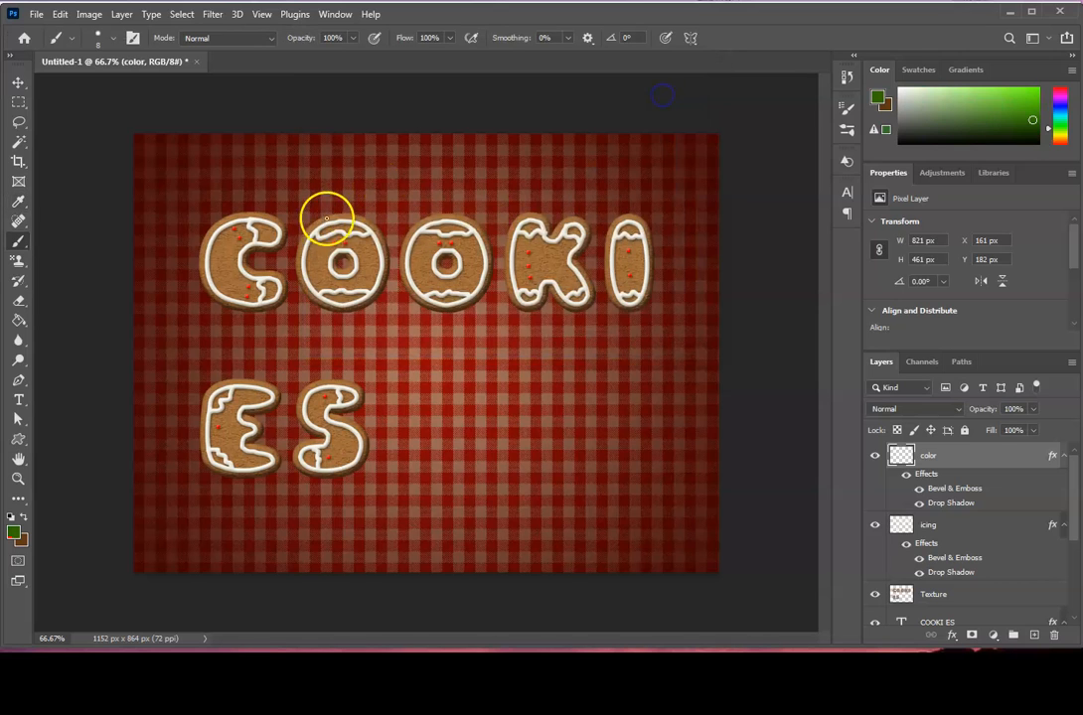
pyautogui.click(227, 249)
pyautogui.click(340, 267)
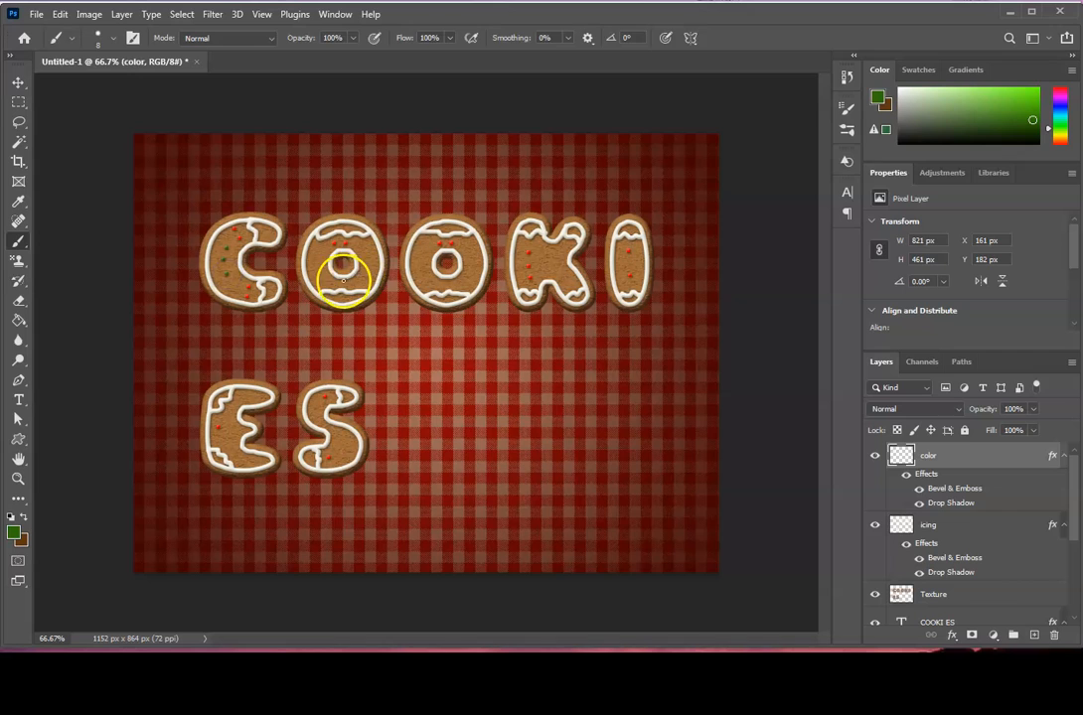
pyautogui.click(439, 284)
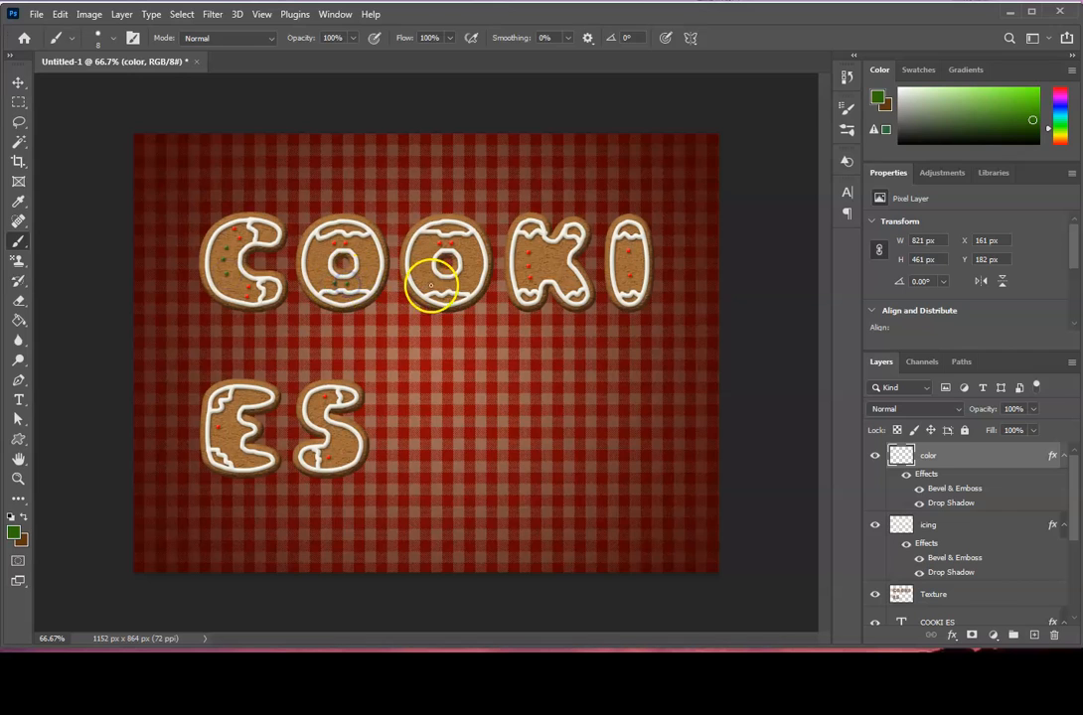
pyautogui.click(547, 256)
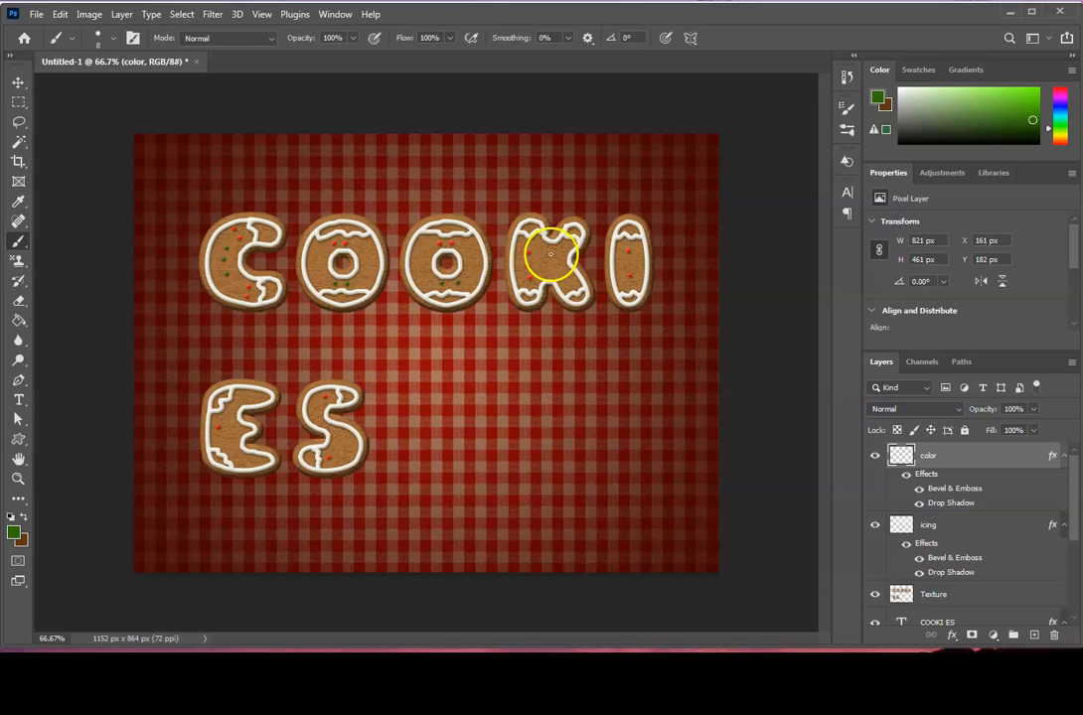
pyautogui.click(560, 251)
pyautogui.click(625, 266)
pyautogui.click(207, 442)
pyautogui.click(247, 407)
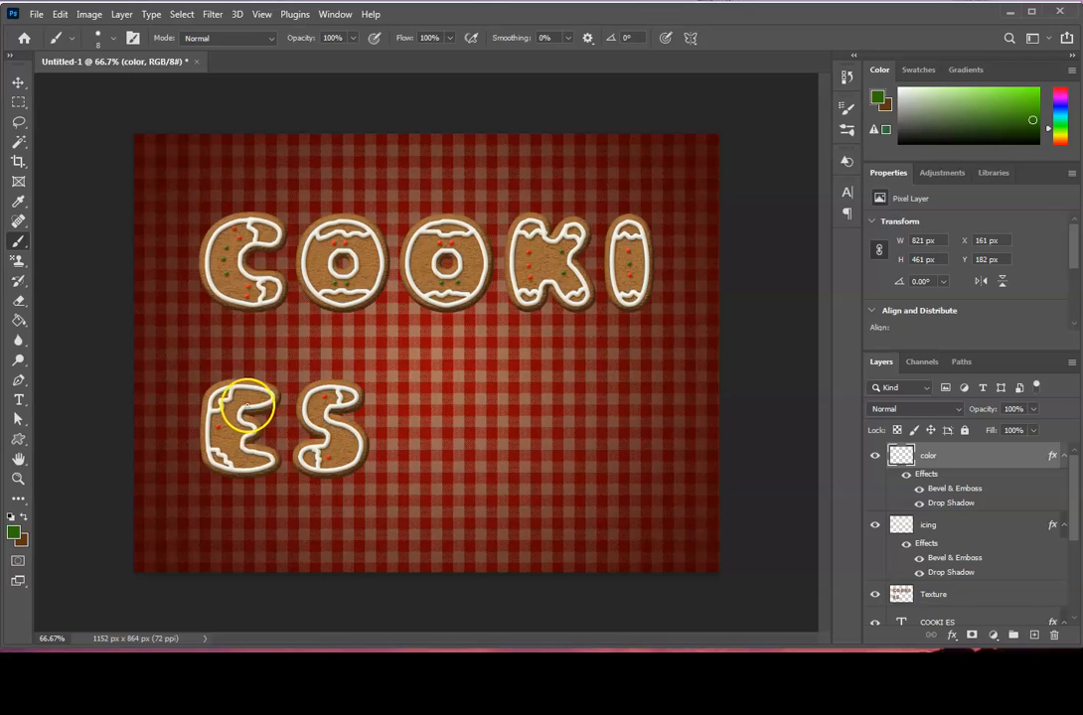
pyautogui.click(228, 427)
pyautogui.click(324, 397)
pyautogui.click(335, 456)
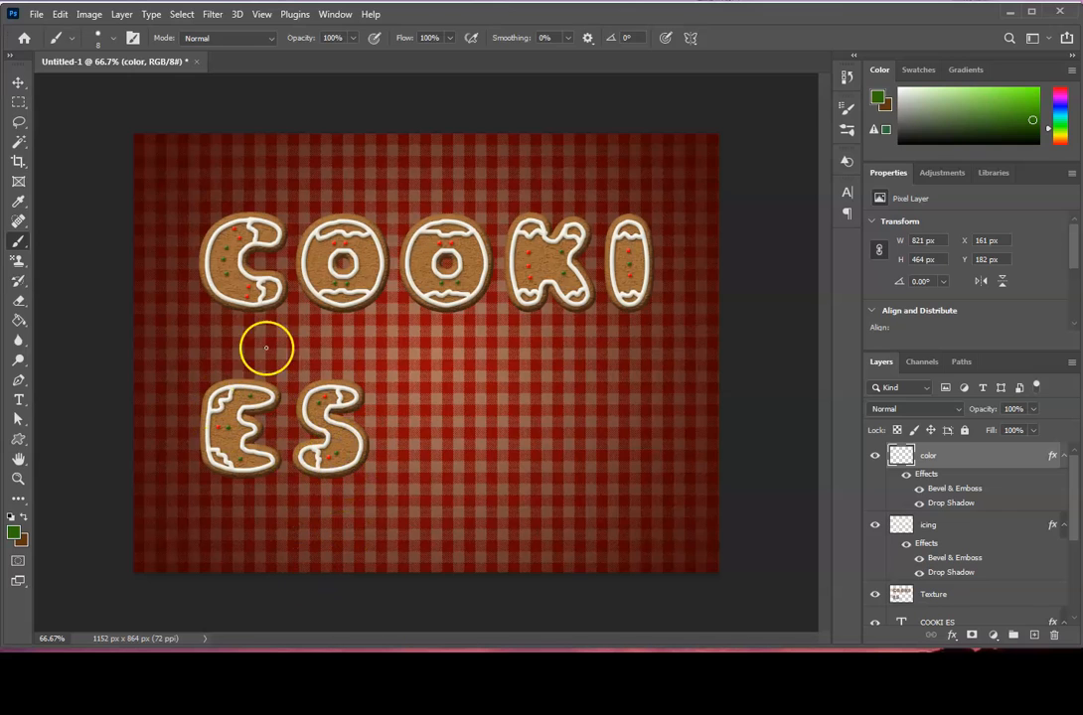
# Fill the upper and lower corner areas of the E enclosed by white icing with green, using the Brush tool.
pyautogui.click(18, 480)
pyautogui.click(223, 401)
pyautogui.click(209, 413)
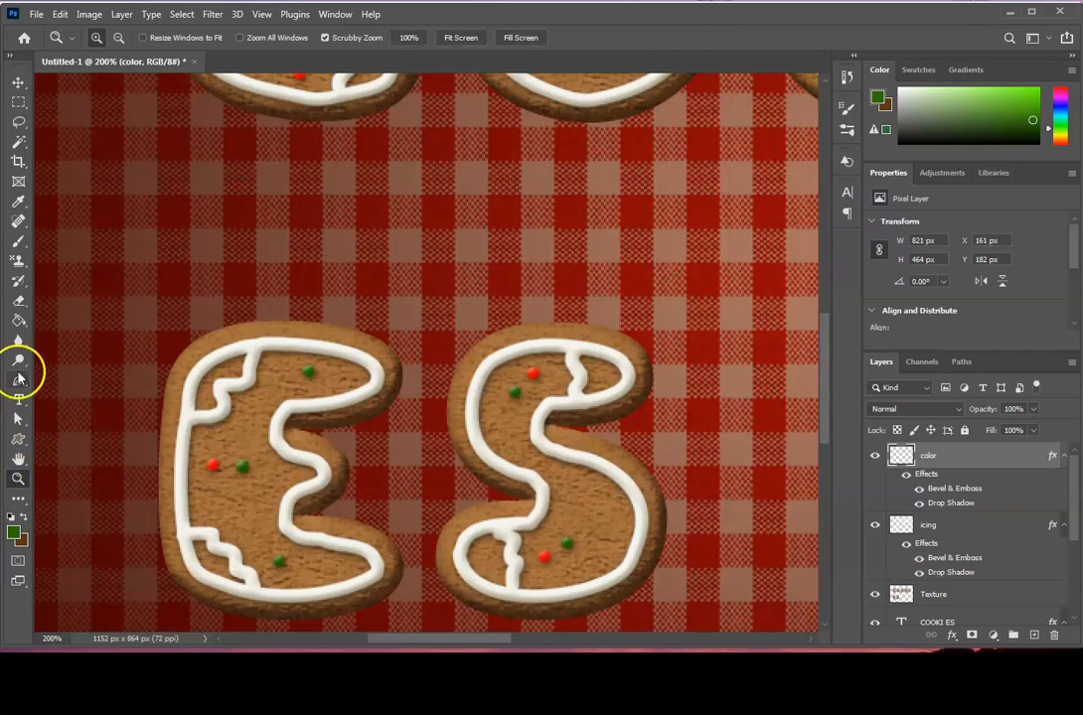
pyautogui.click(19, 244)
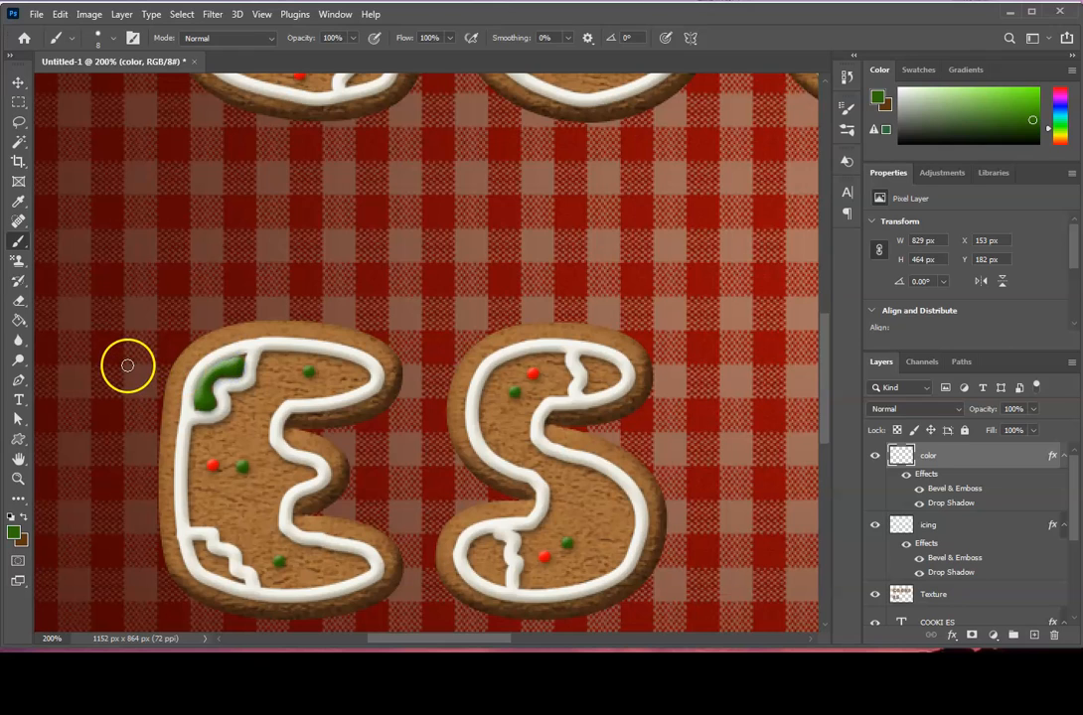
pyautogui.moveTo(237, 370); pyautogui.dragTo(242, 357)
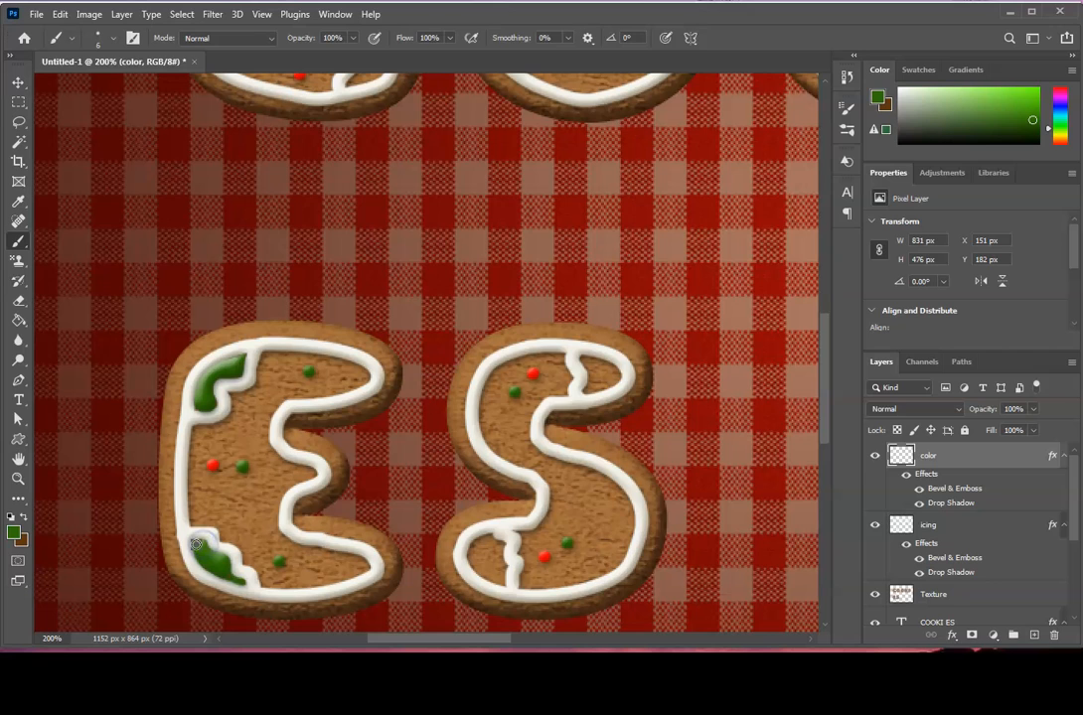
pyautogui.moveTo(203, 556); pyautogui.dragTo(229, 576)
# Group the color, icing, Texture and COOKI ES layers together, leaving the checkered Layer 1 and Background outside the group.
pyautogui.click(17, 478)
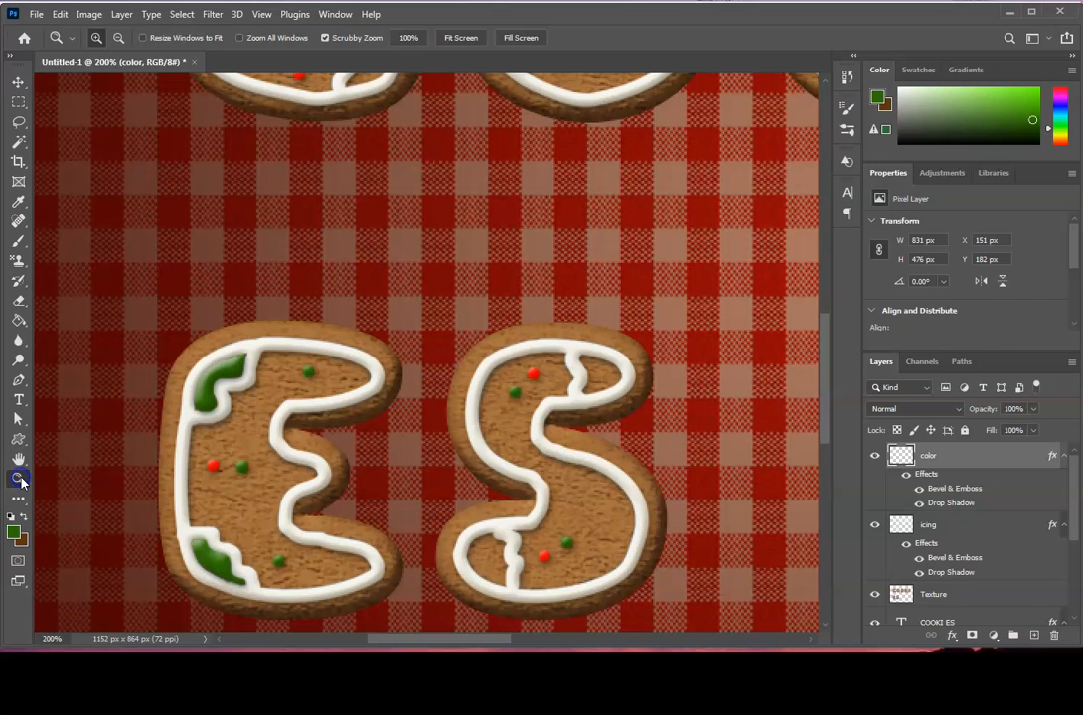
pyautogui.click(456, 38)
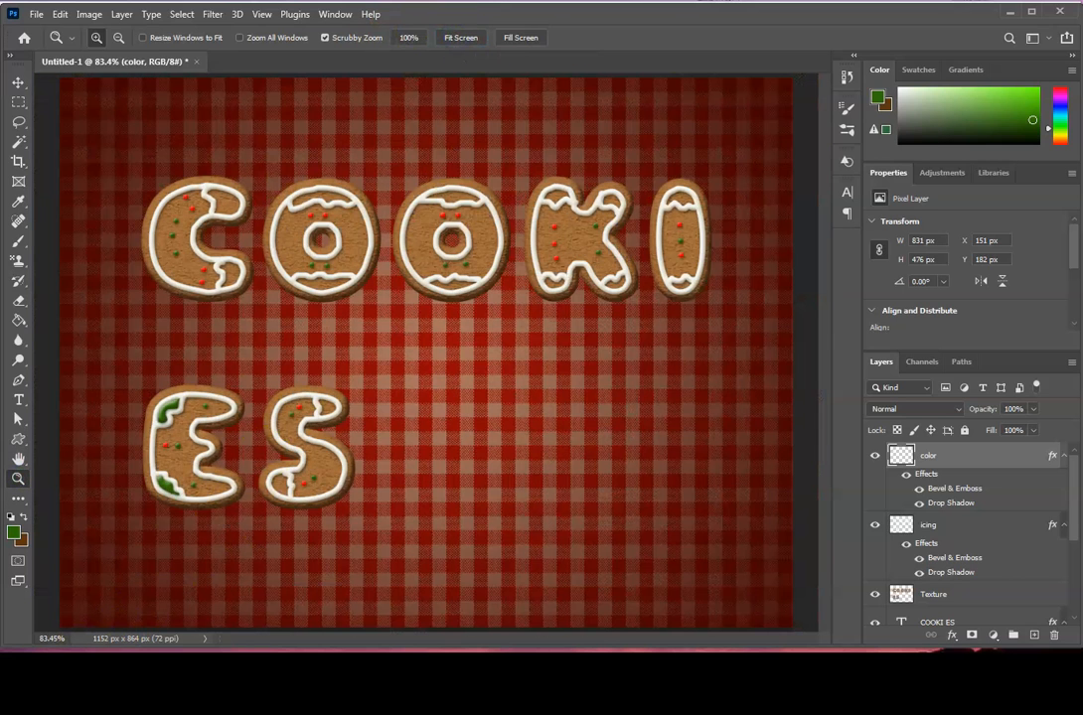
pyautogui.click(671, 360)
pyautogui.moveTo(1077, 524); pyautogui.dragTo(1076, 586)
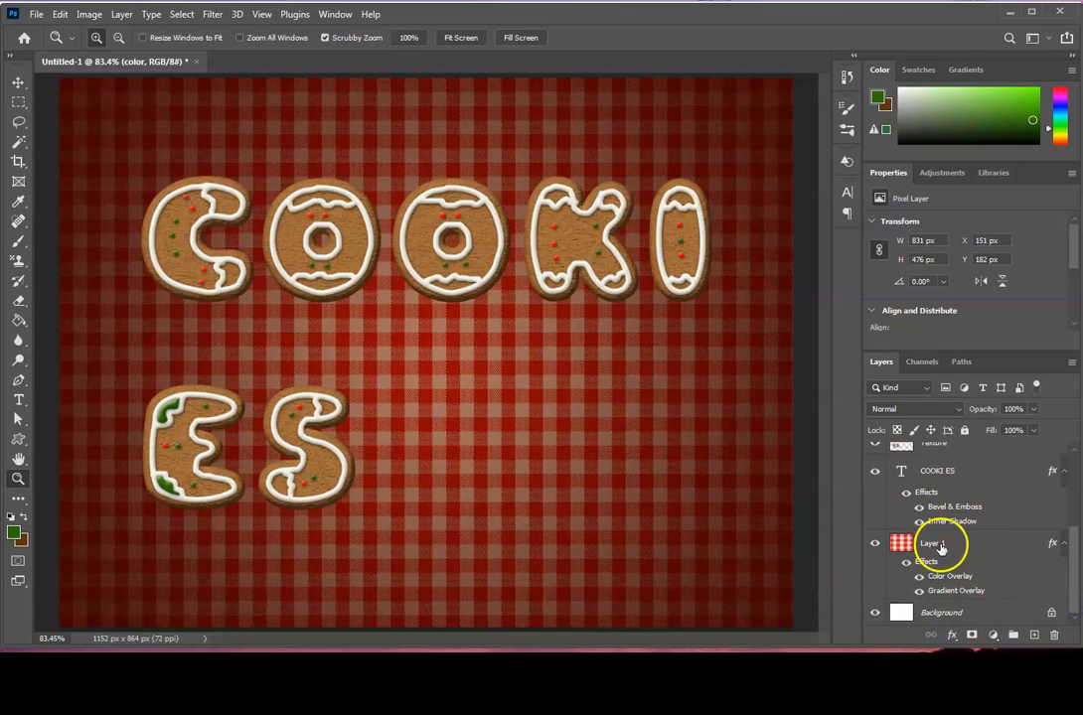
pyautogui.click(956, 476)
pyautogui.moveTo(1077, 552); pyautogui.dragTo(1079, 474)
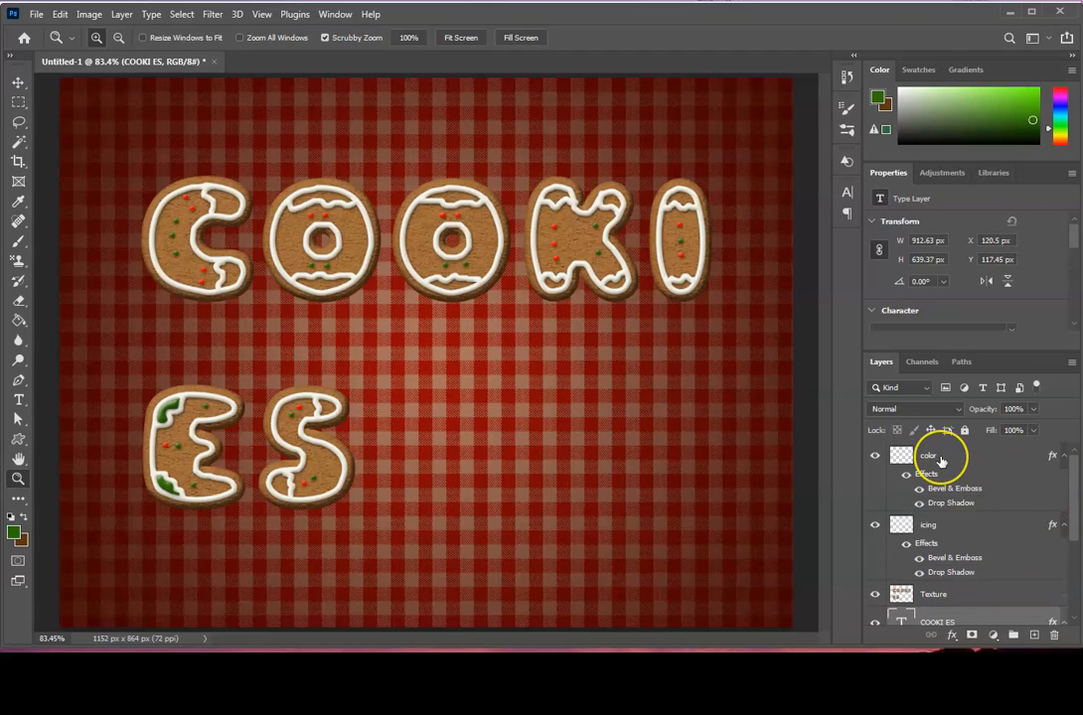
pyautogui.keyDown('shift'); pyautogui.click(933, 458); pyautogui.keyUp('shift')
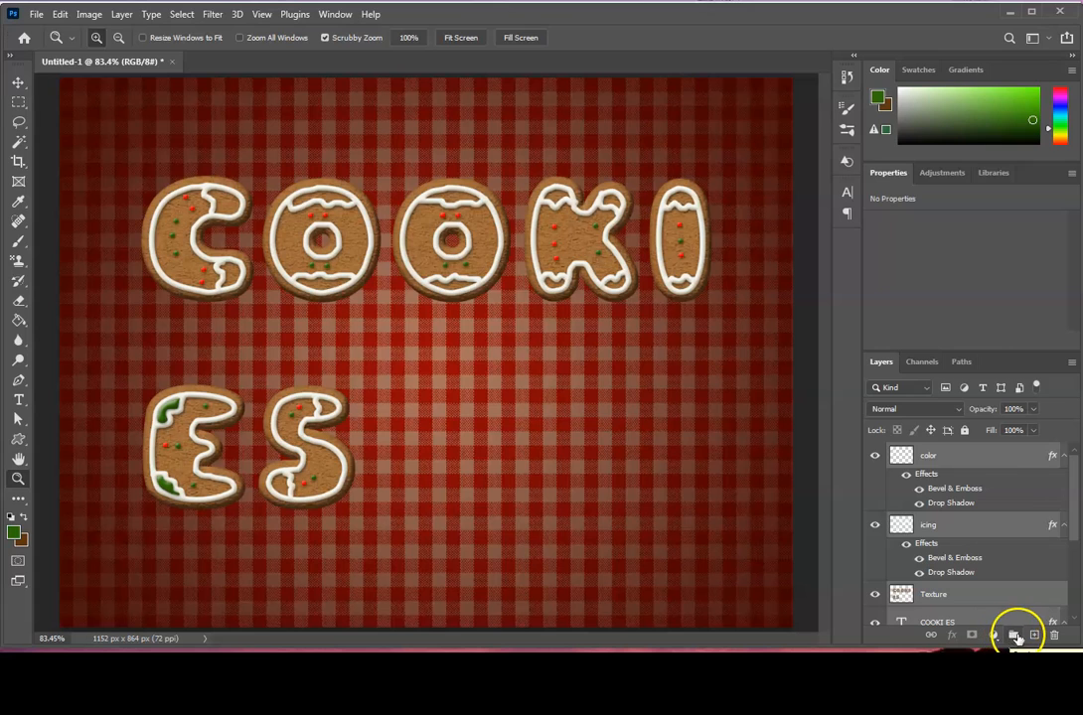
pyautogui.click(1014, 635)
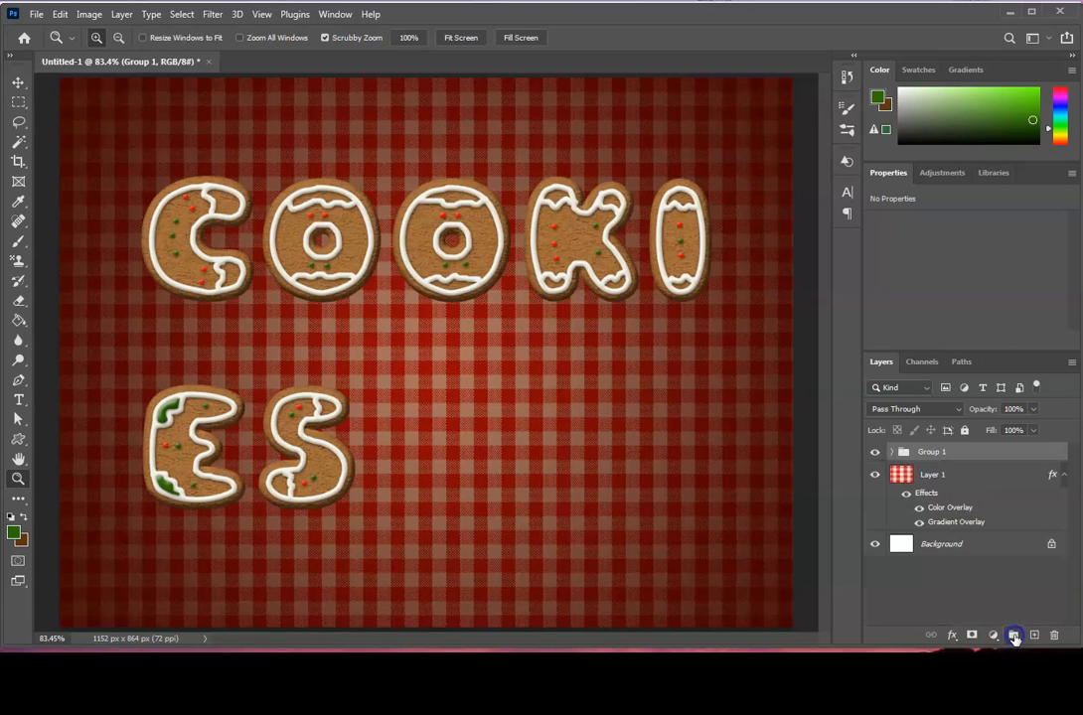
pyautogui.click(892, 453)
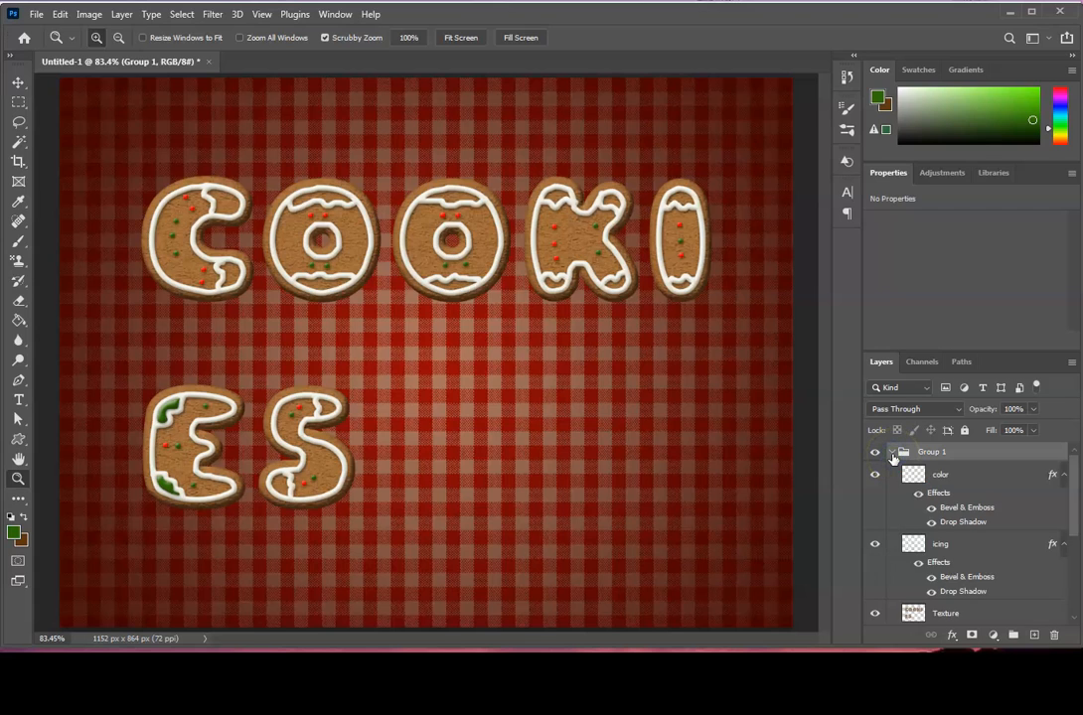
pyautogui.click(892, 453)
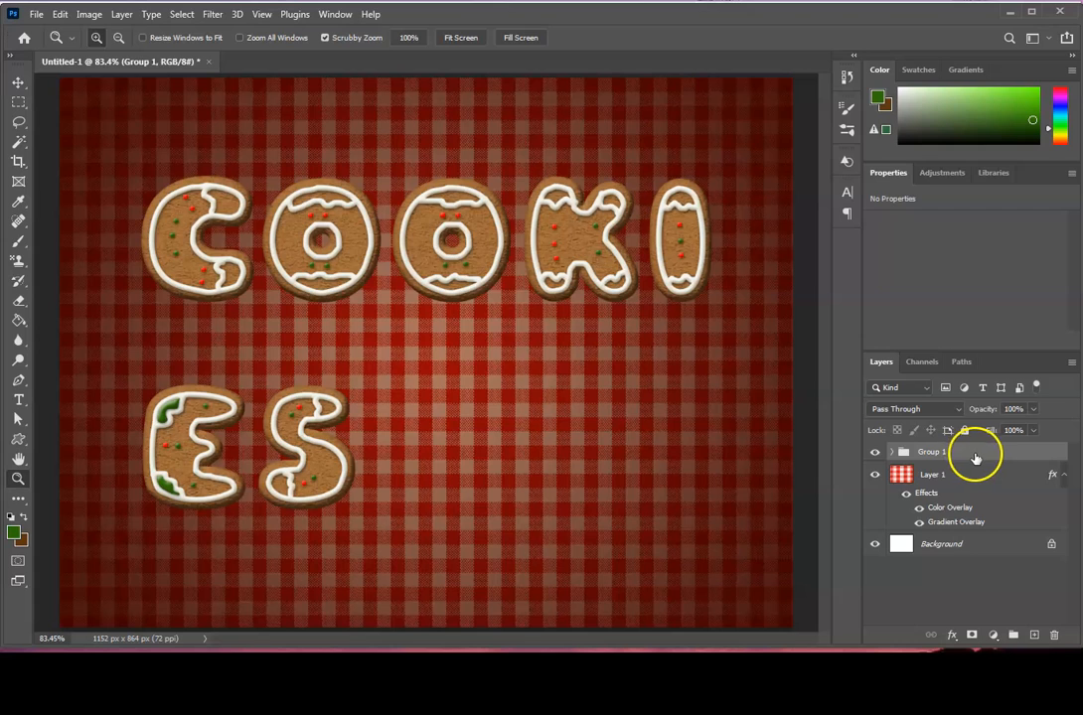
# Duplicate the Group 1 layer group and select the copy.
pyautogui.moveTo(973, 454); pyautogui.dragTo(1033, 638)
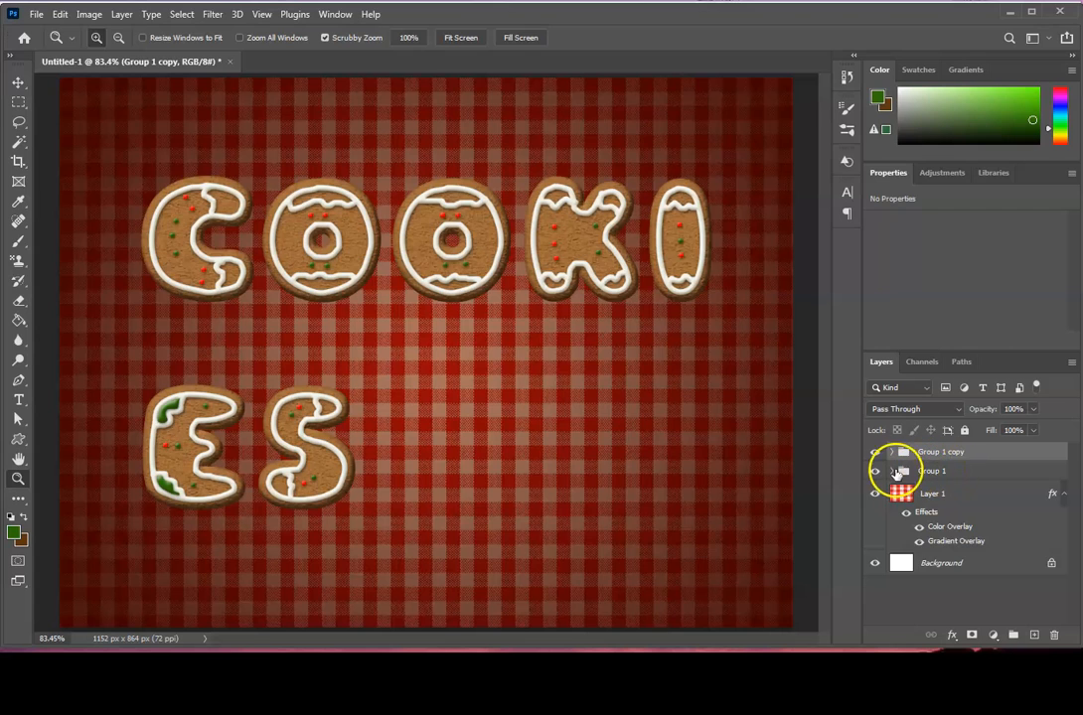
pyautogui.click(874, 473)
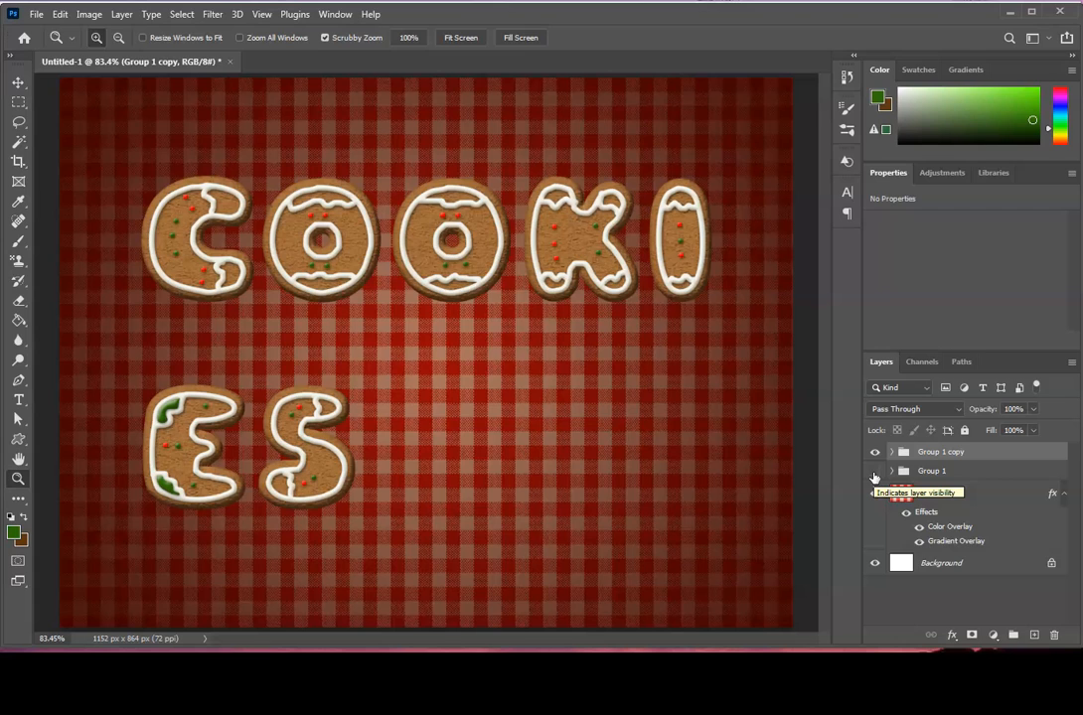
pyautogui.click(875, 474)
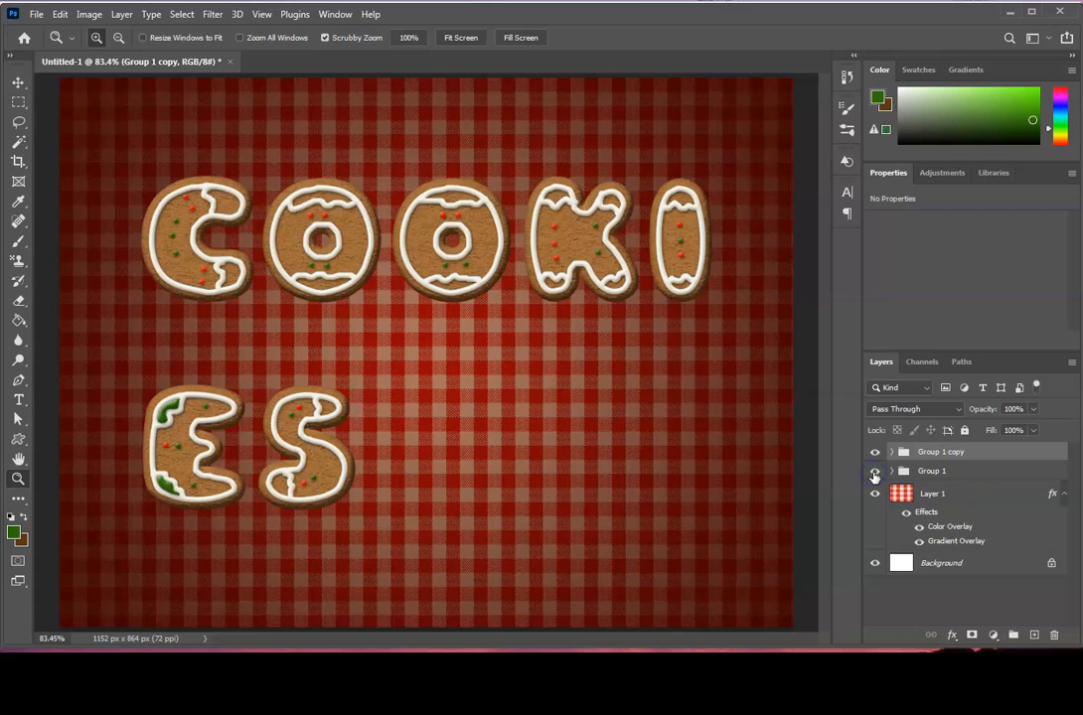
pyautogui.click(931, 453)
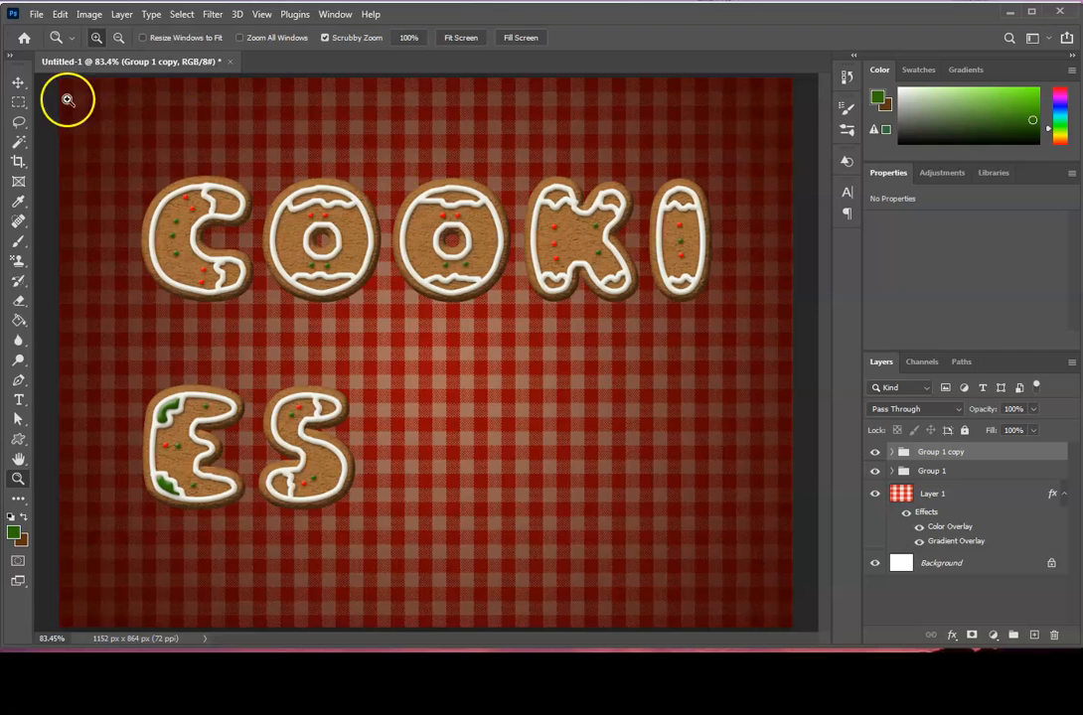
# Hide the original Group 1 and move the Group 1 copy lettering slightly to the left of its original position.
pyautogui.click(18, 83)
pyautogui.click(185, 234)
pyautogui.moveTo(184, 234); pyautogui.dragTo(231, 274)
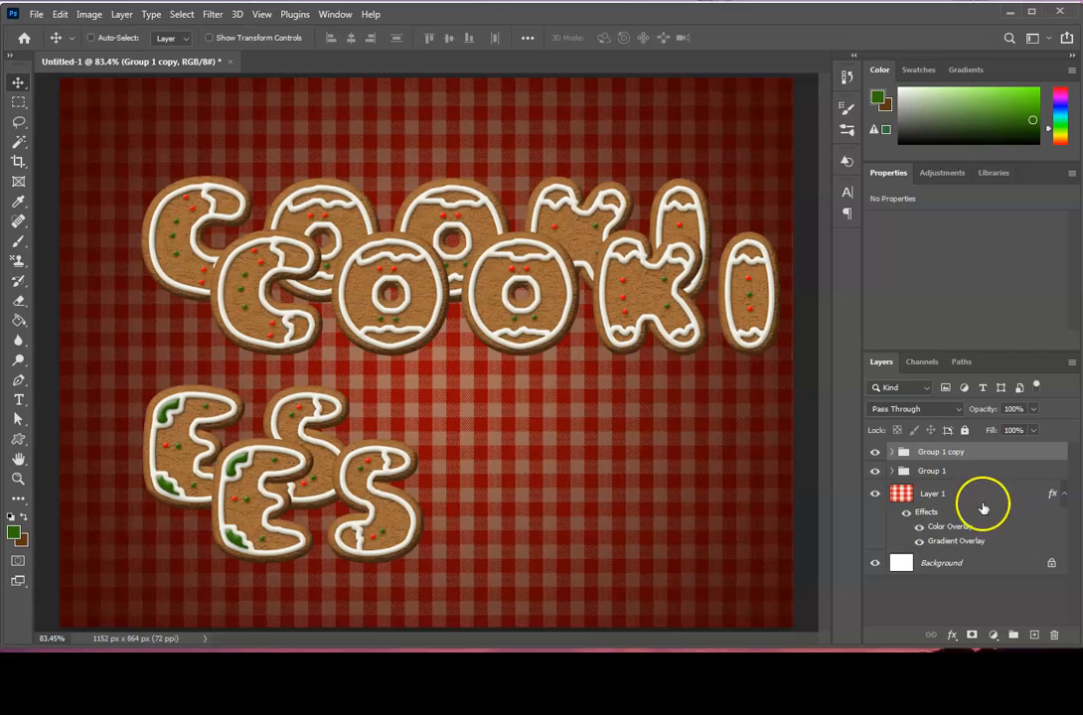
pyautogui.click(874, 471)
pyautogui.moveTo(621, 338); pyautogui.dragTo(548, 270)
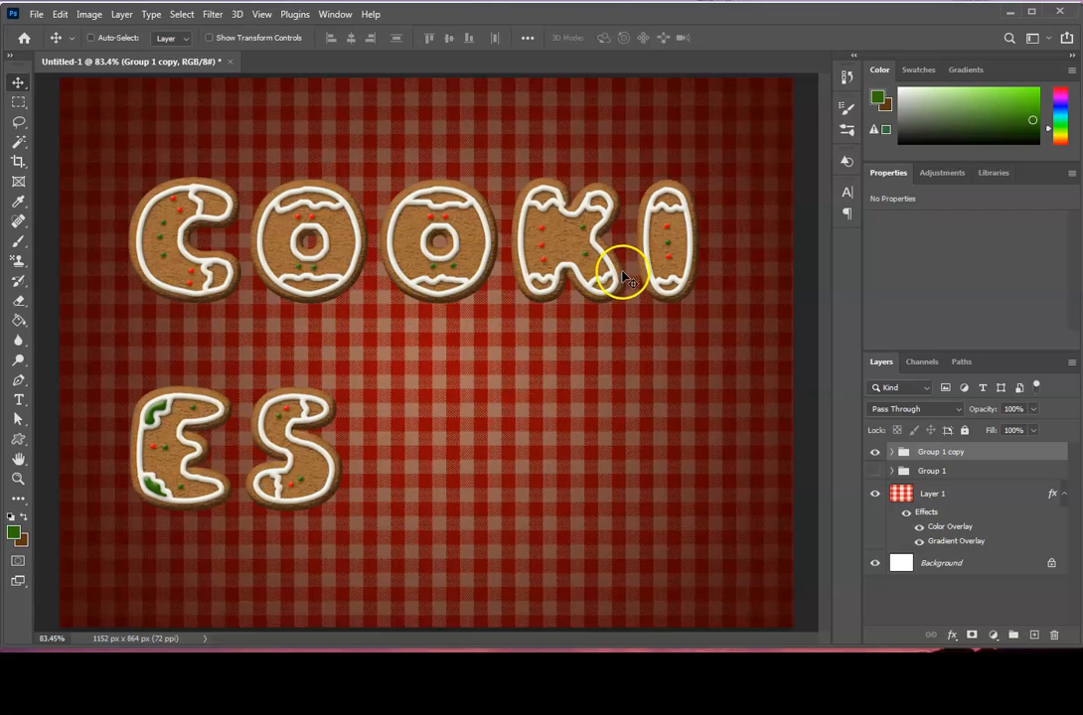
# Merge the Group 1 copy into a single pixel layer, keeping the original Group 1 hidden.
pyautogui.rightClick(925, 458)
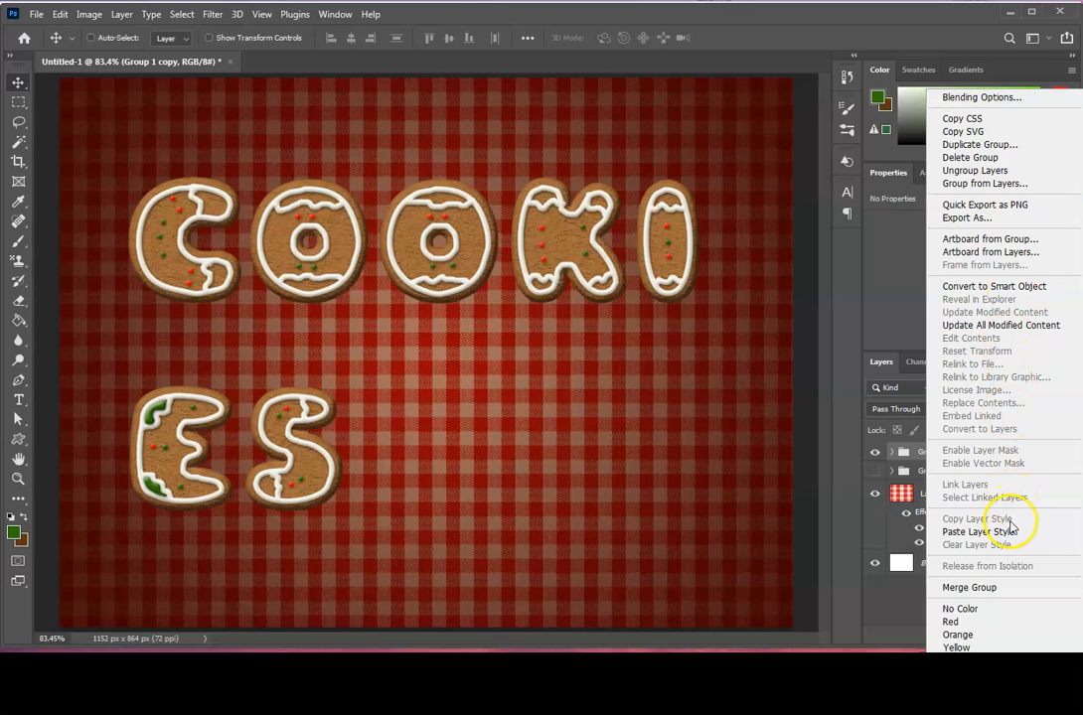
pyautogui.click(988, 594)
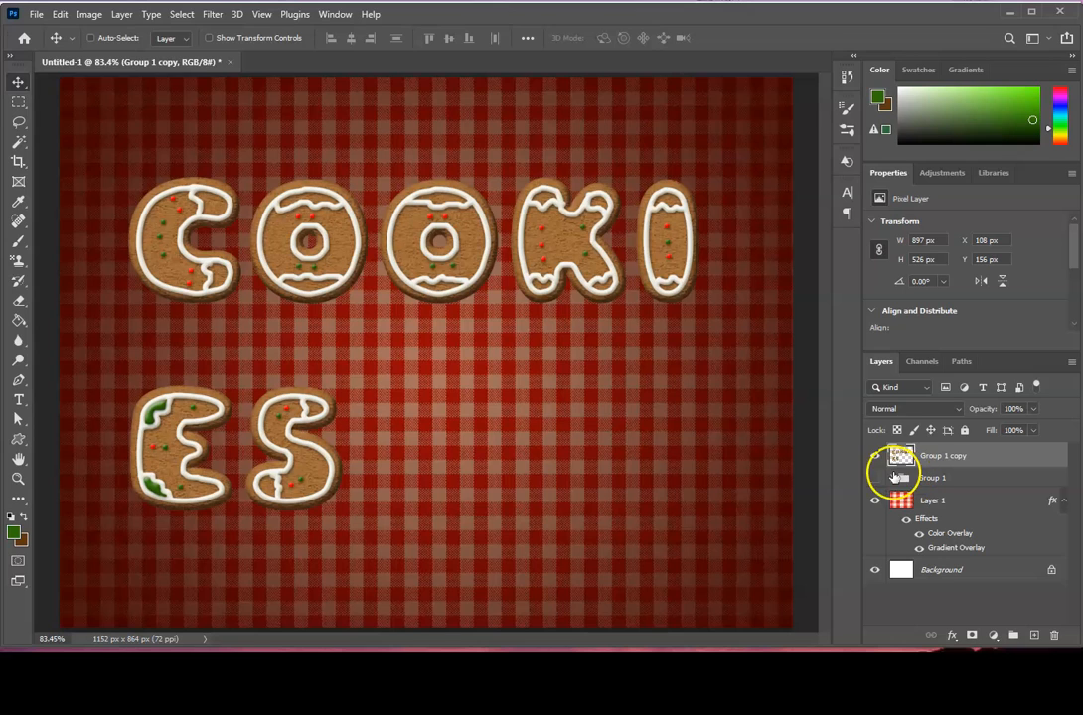
pyautogui.click(875, 477)
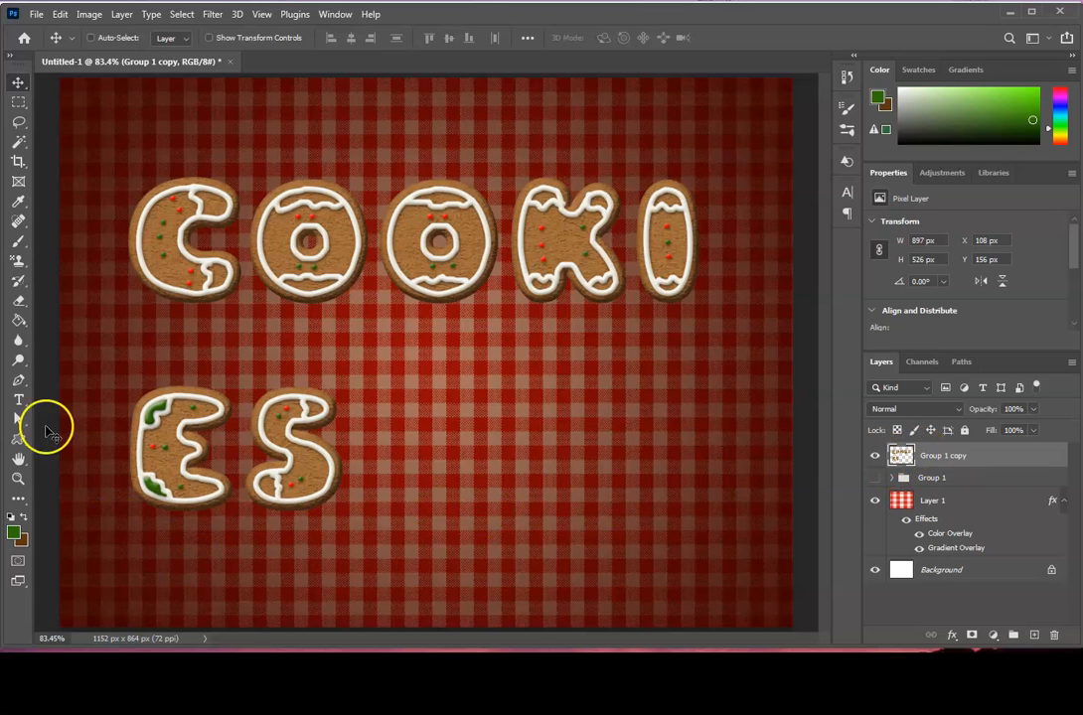
# Select the letter C with a rectangular marquee about 207 by 249 px and copy it onto its own layer.
pyautogui.moveTo(19, 101); pyautogui.dragTo(96, 103)
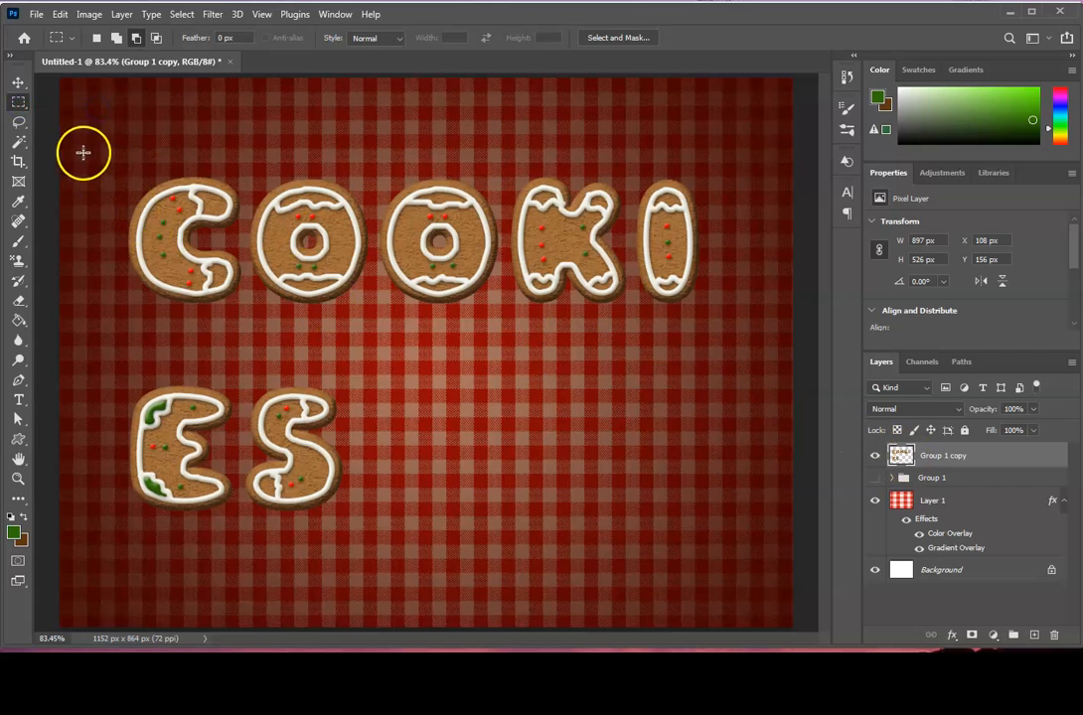
pyautogui.moveTo(115, 159); pyautogui.dragTo(245, 317)
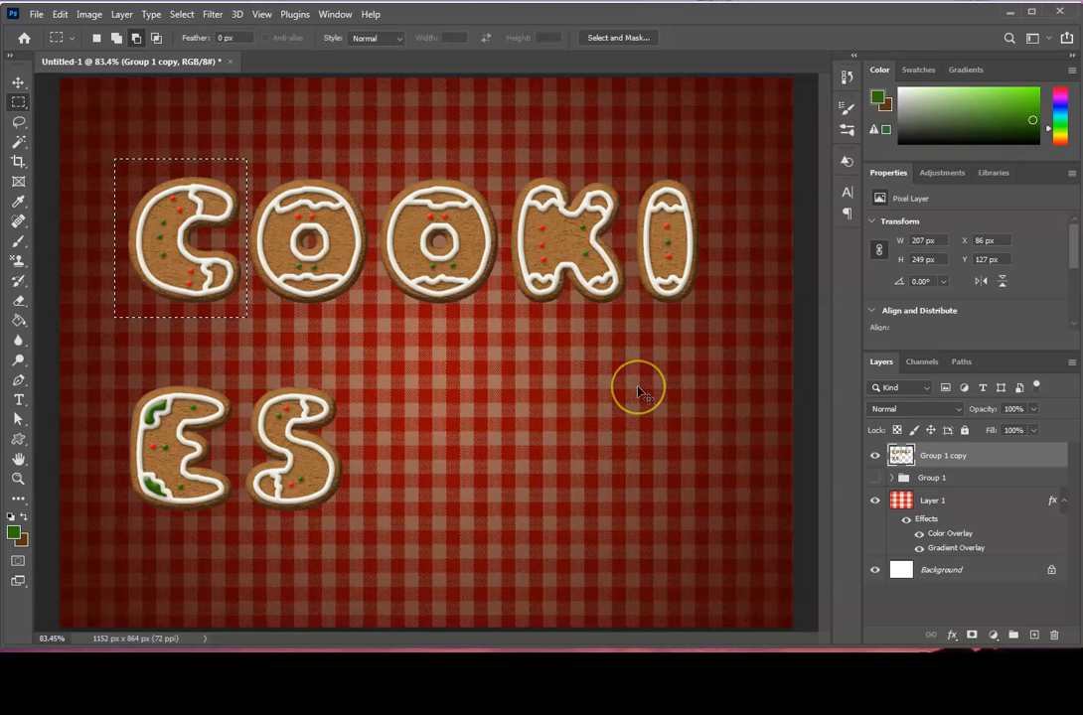
pyautogui.hotkey('ctrl', 'j')
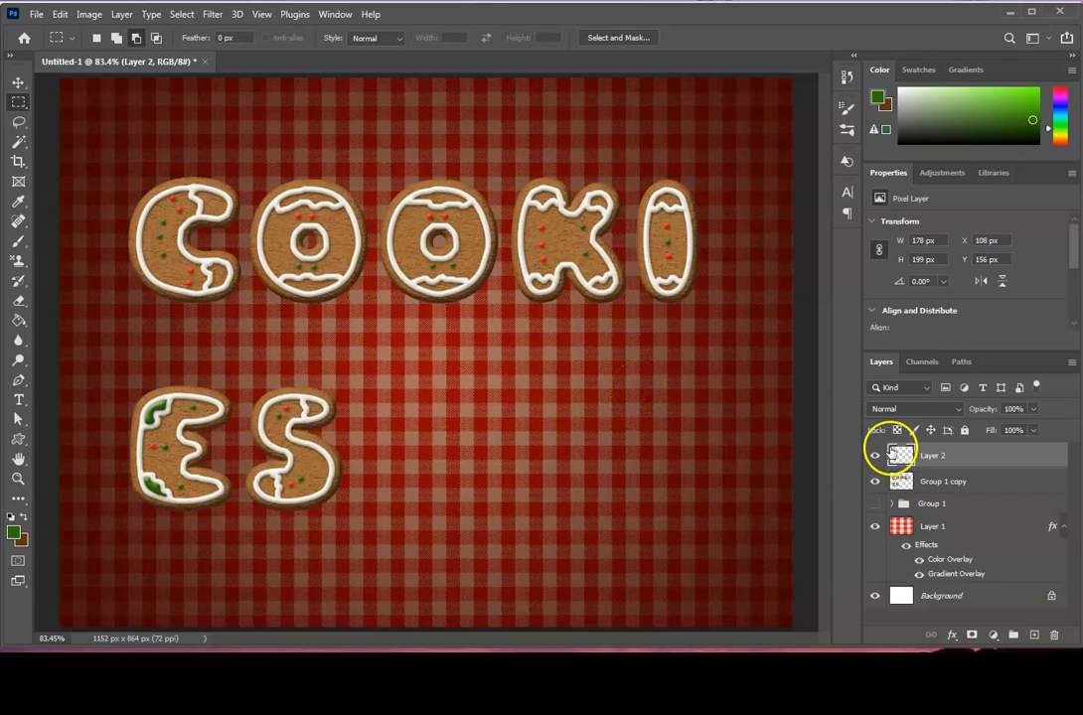
pyautogui.click(875, 482)
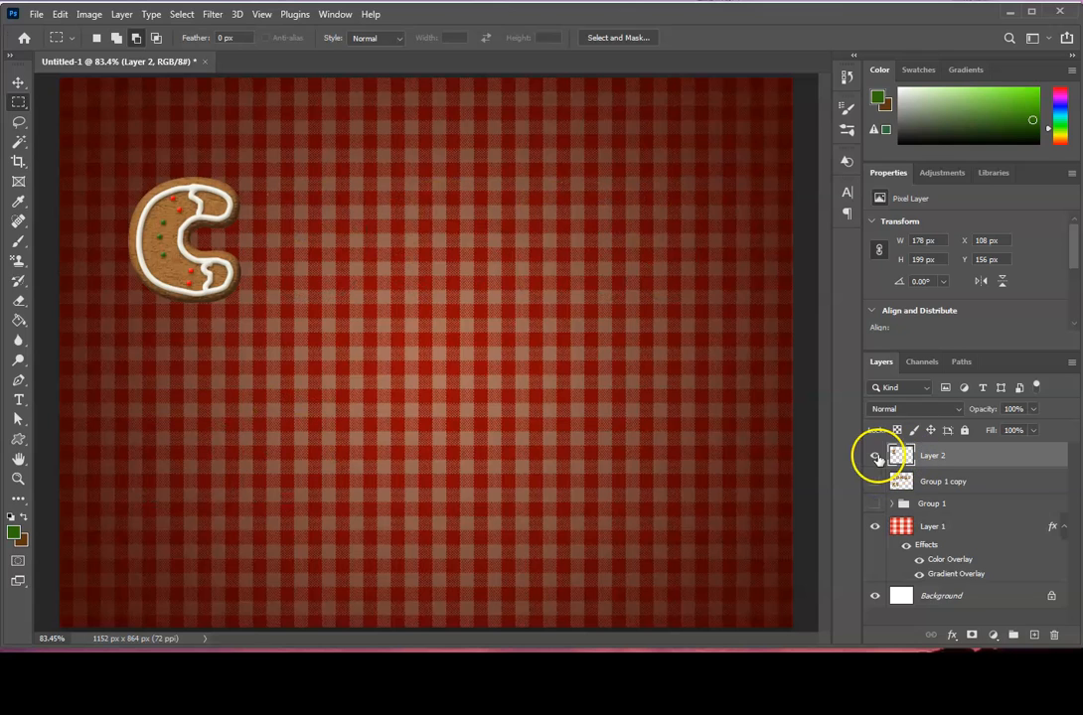
pyautogui.click(875, 482)
# Enclose the first O of the lettering in a new rectangular marquee selection of about 196 by 228 px.
pyautogui.click(947, 483)
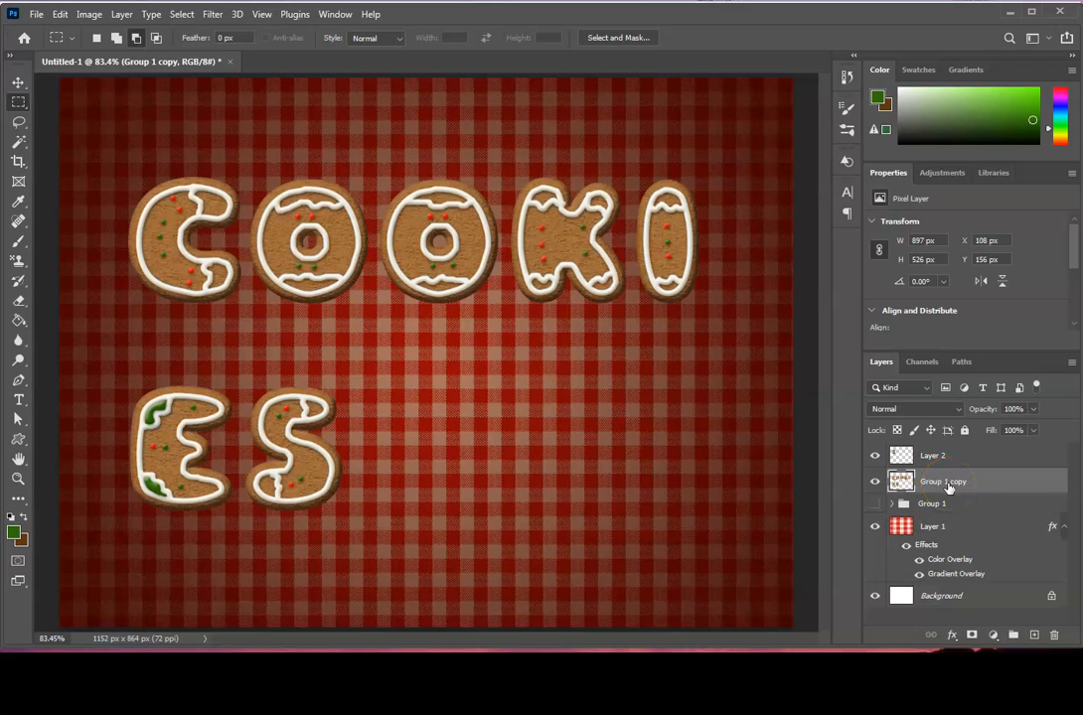
pyautogui.click(940, 458)
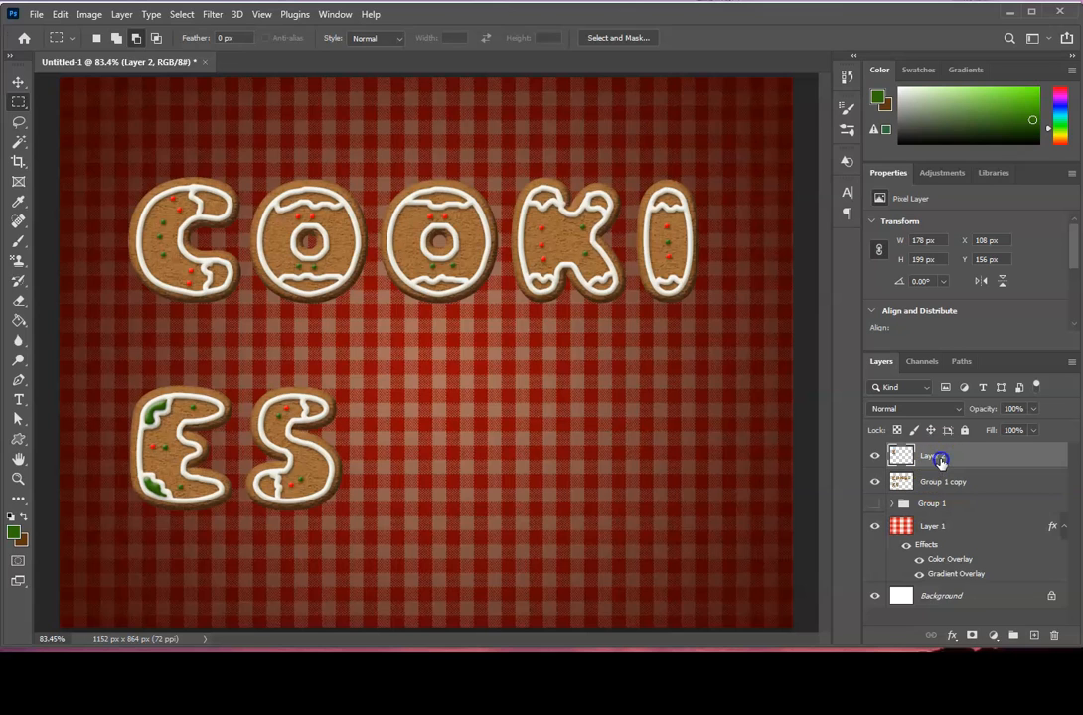
pyautogui.moveTo(249, 171); pyautogui.dragTo(372, 309)
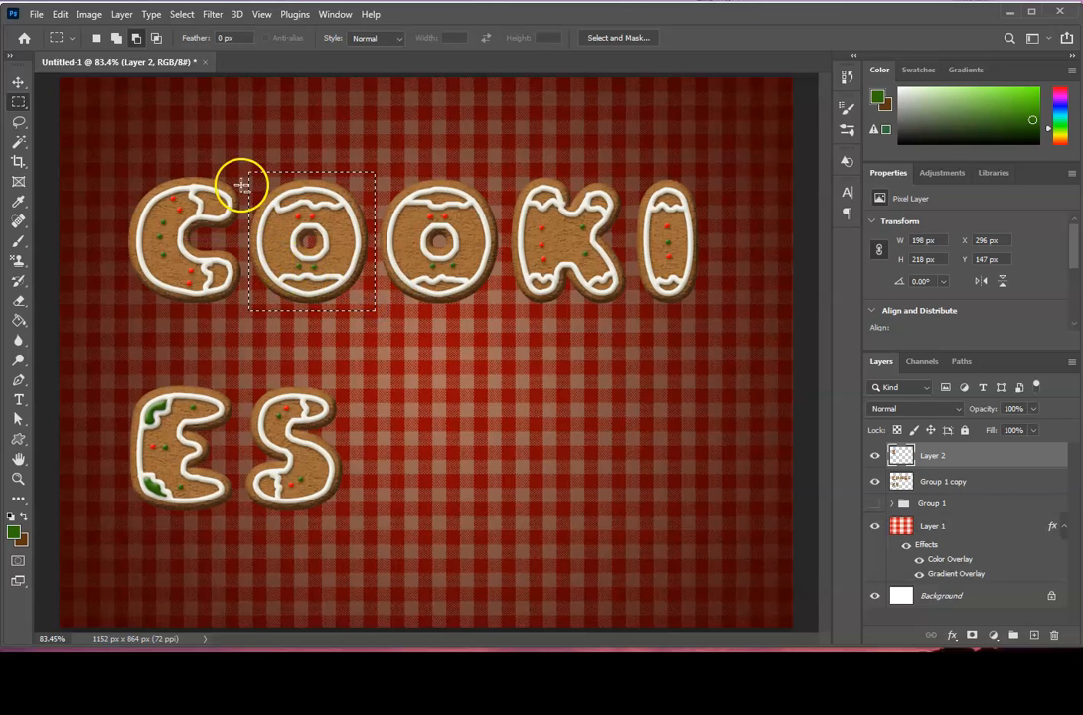
pyautogui.click(97, 37)
pyautogui.click(245, 166)
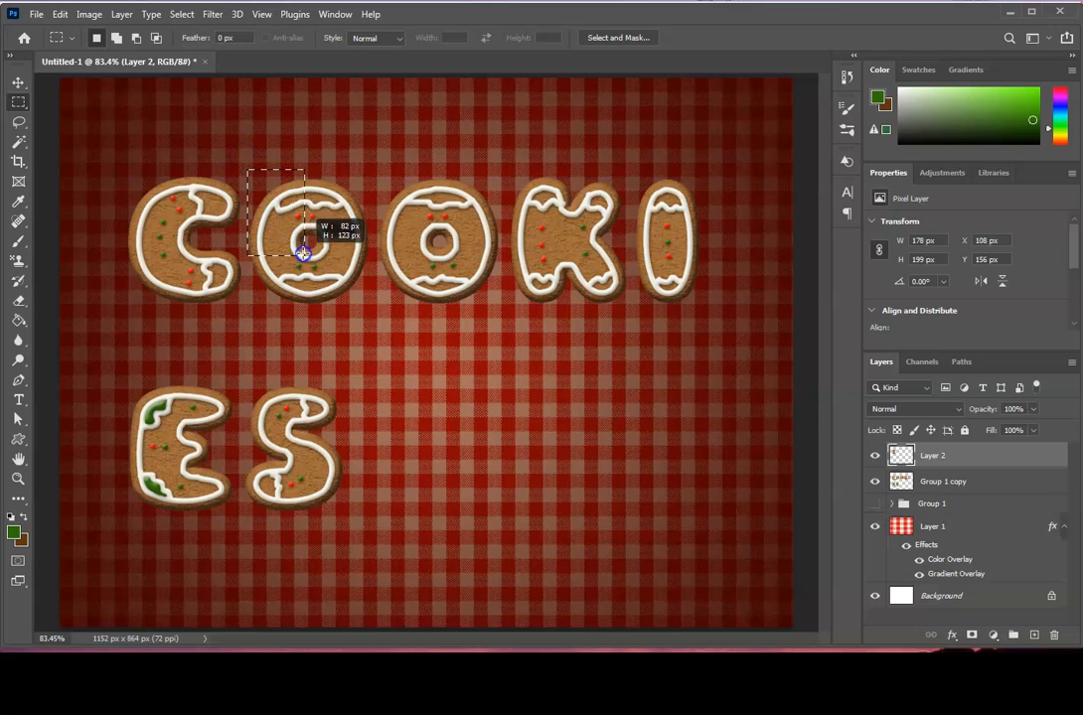
pyautogui.moveTo(371, 314); pyautogui.dragTo(370, 314)
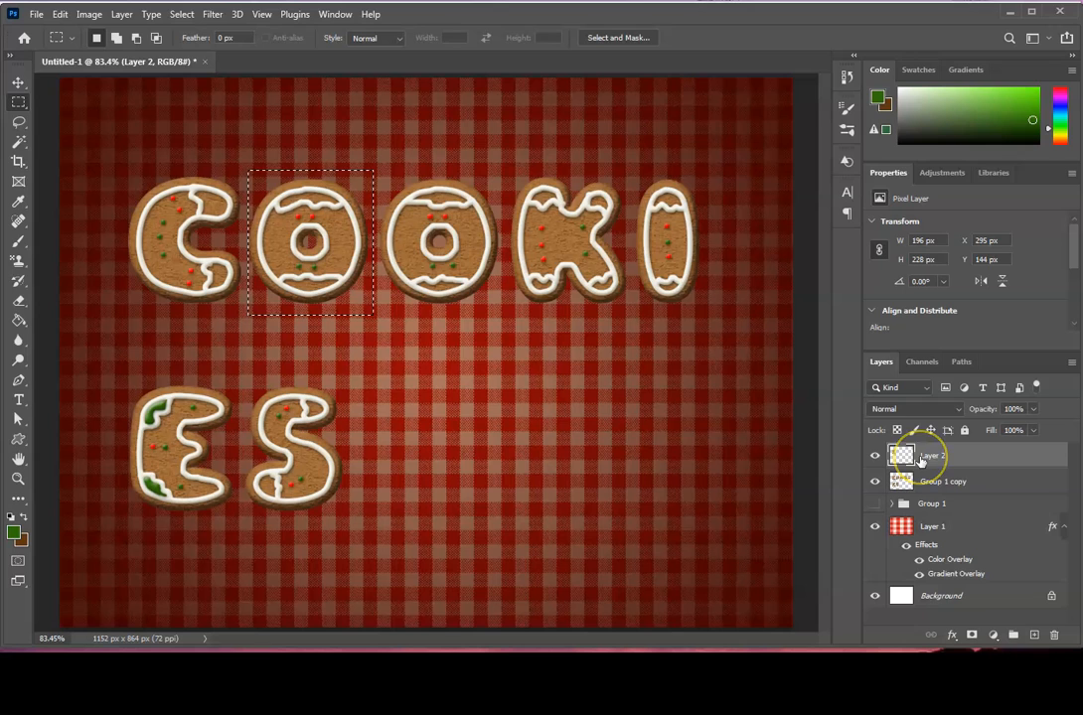
# Copy the selected first O from the Group 1 copy layer onto its own layer.
pyautogui.hotkey('ctrl', 'j')
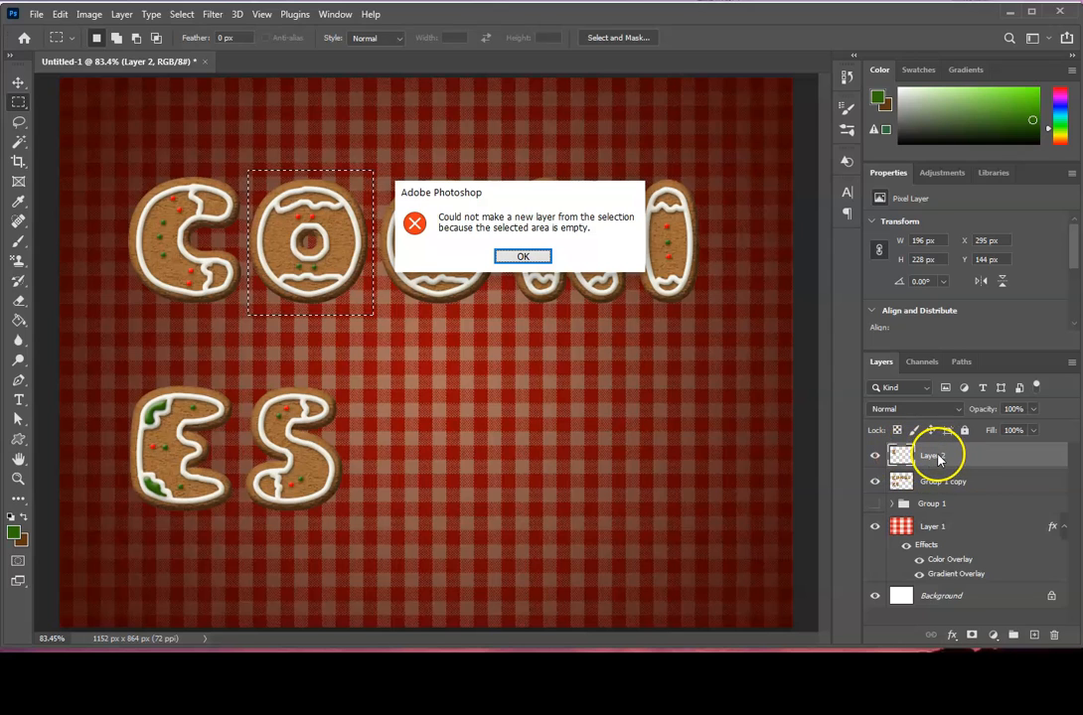
pyautogui.click(520, 257)
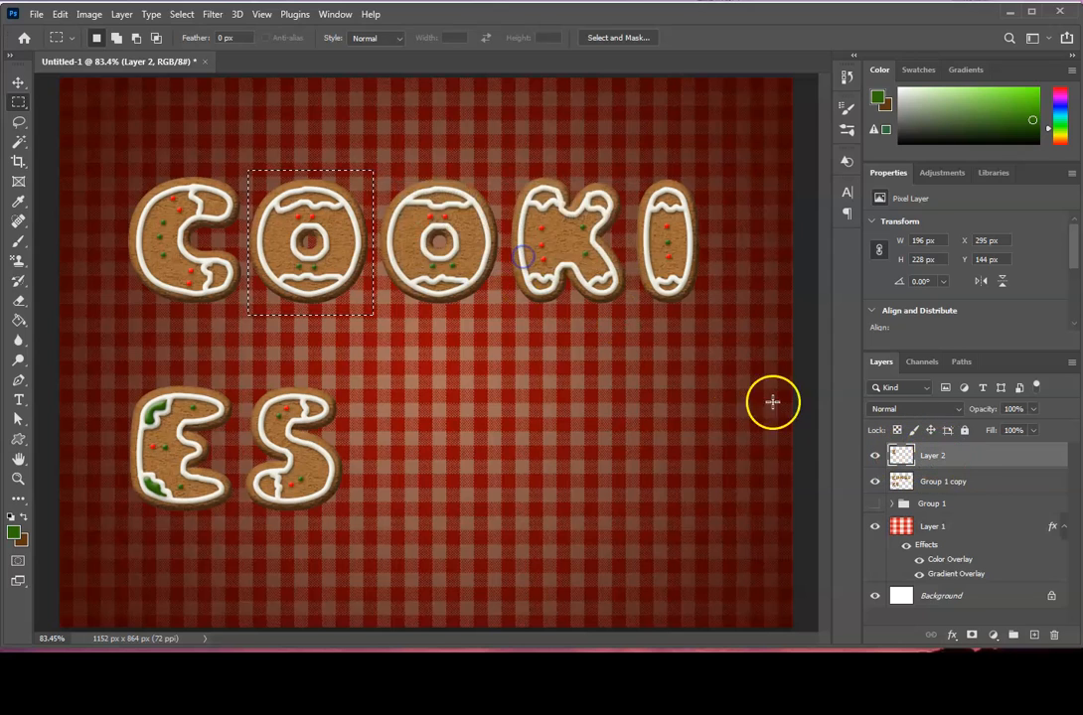
pyautogui.click(930, 484)
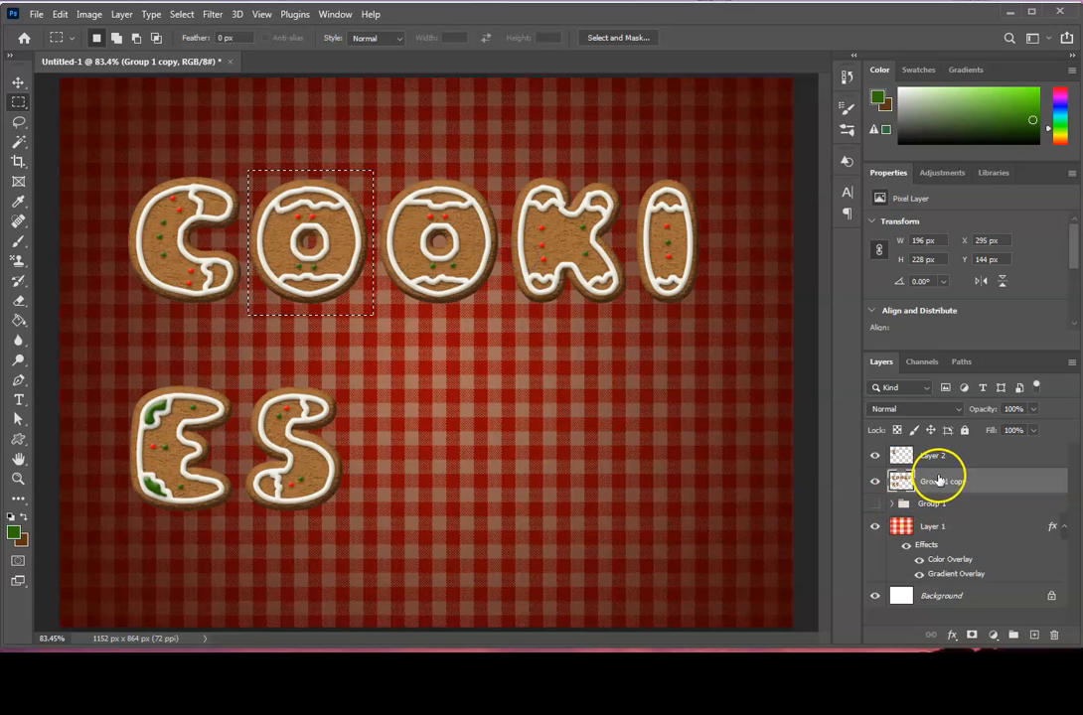
pyautogui.hotkey('ctrl', 'j')
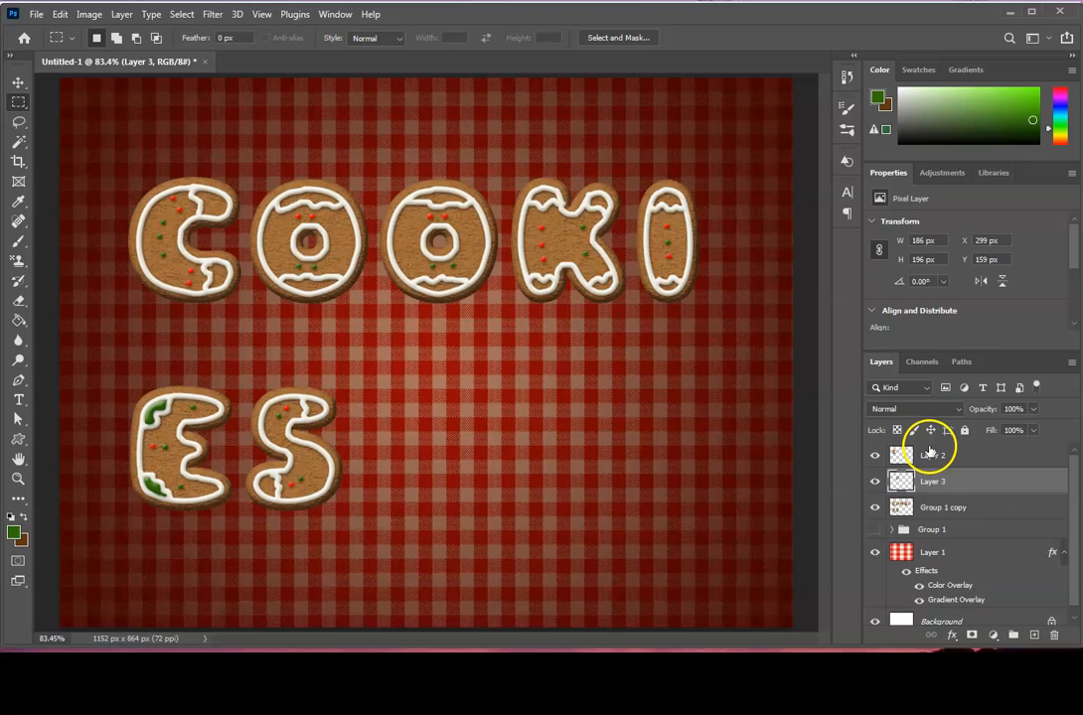
# Rename the layer holding the letter C as C and the layer holding the first O as O.
pyautogui.click(940, 457)
pyautogui.write('C')
pyautogui.doubleClick(938, 482)
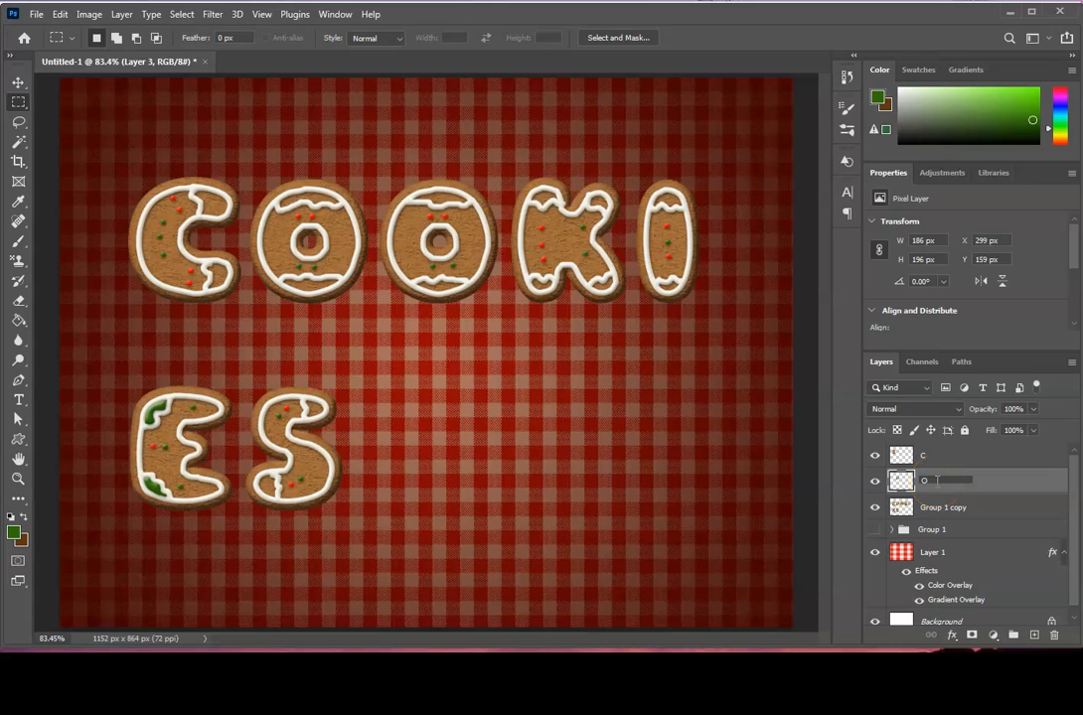
# Copy the second O from Group 1 copy onto its own layer using a marquee about 202 by 235 px, and name it other O.
pyautogui.click(936, 514)
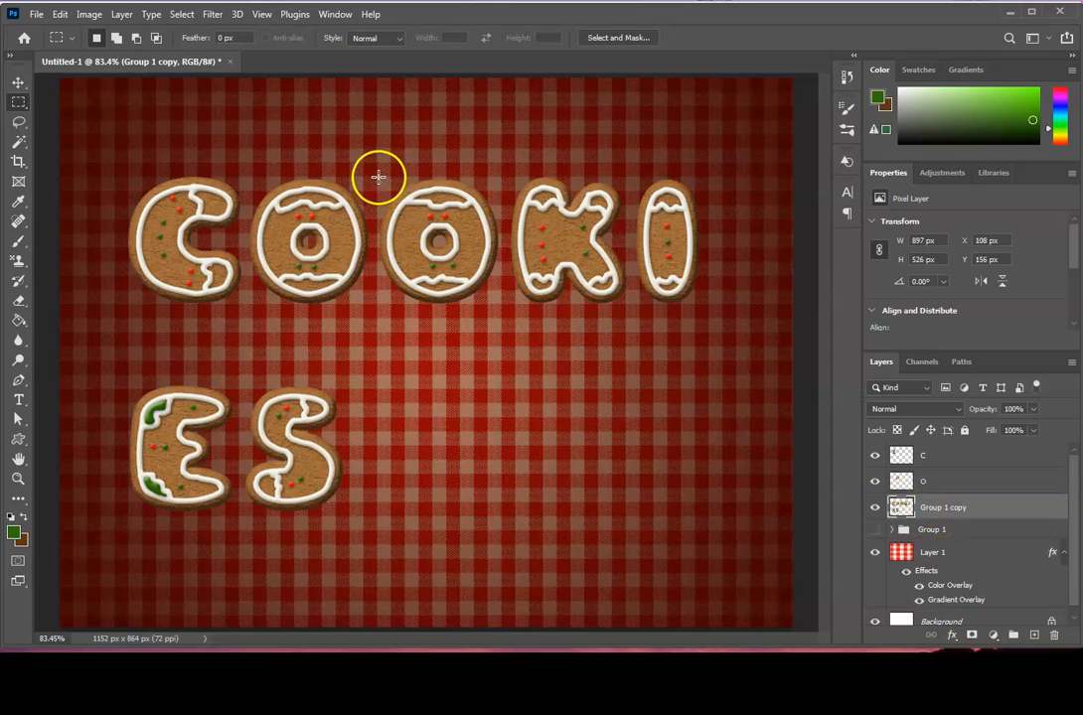
pyautogui.moveTo(376, 169); pyautogui.dragTo(505, 320)
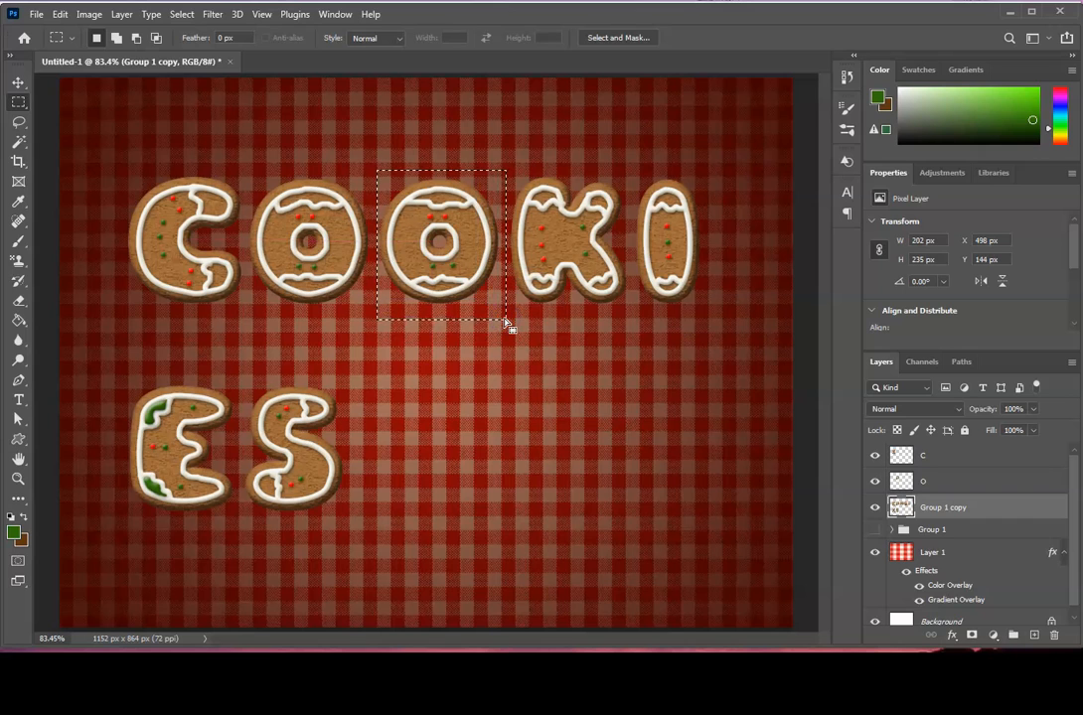
pyautogui.hotkey('ctrl', 'j')
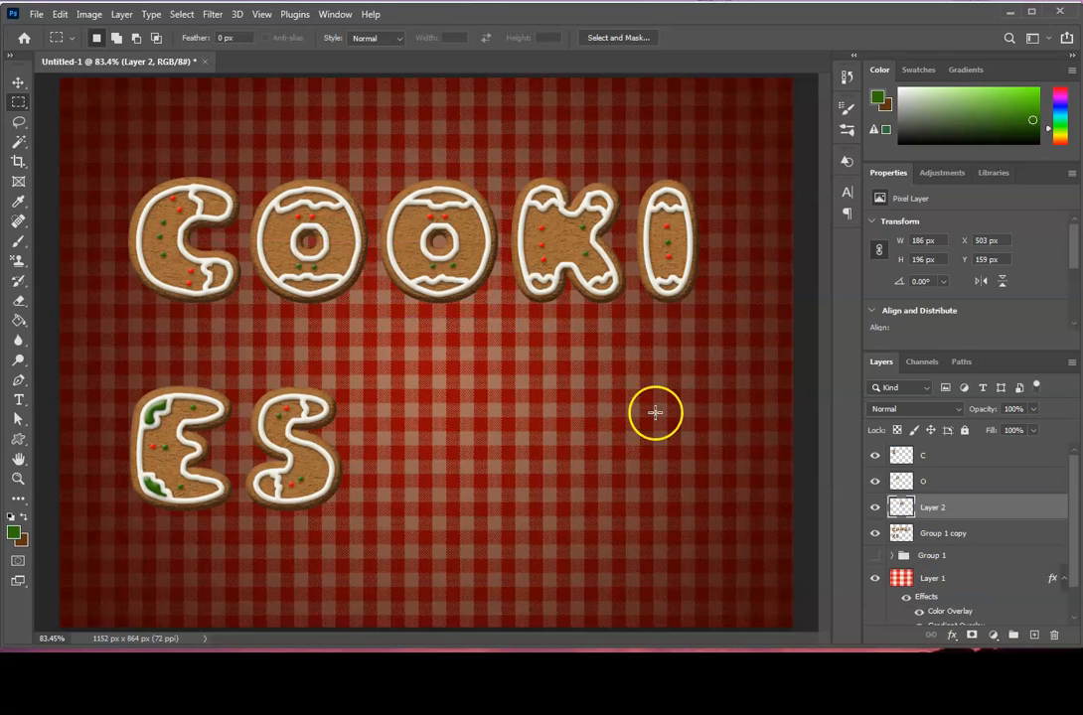
pyautogui.doubleClick(902, 507)
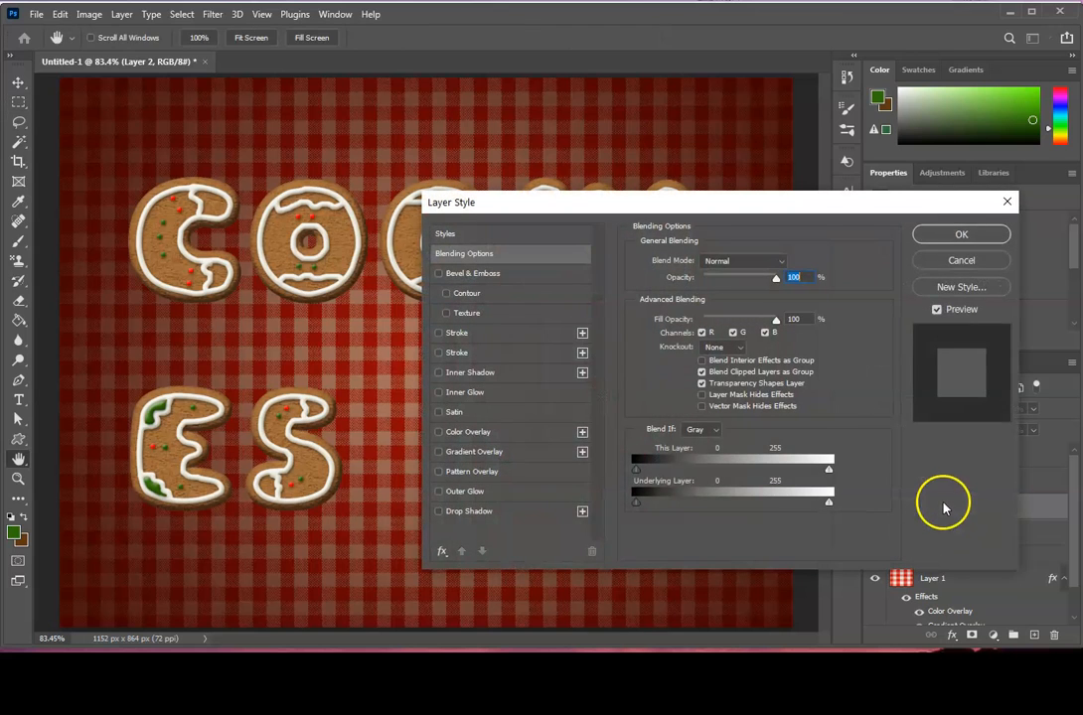
pyautogui.click(960, 248)
pyautogui.click(933, 510)
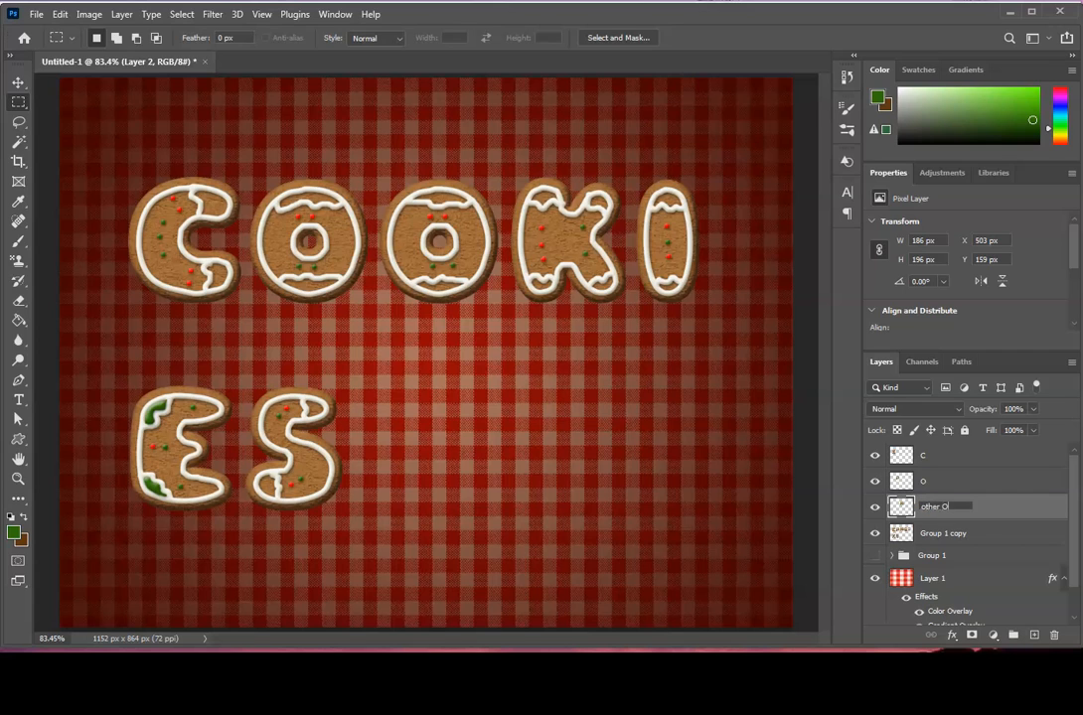
# Copy the letter K from Group 1 copy onto its own layer using a marquee about 200 by 238 px, and name it k.
pyautogui.click(916, 544)
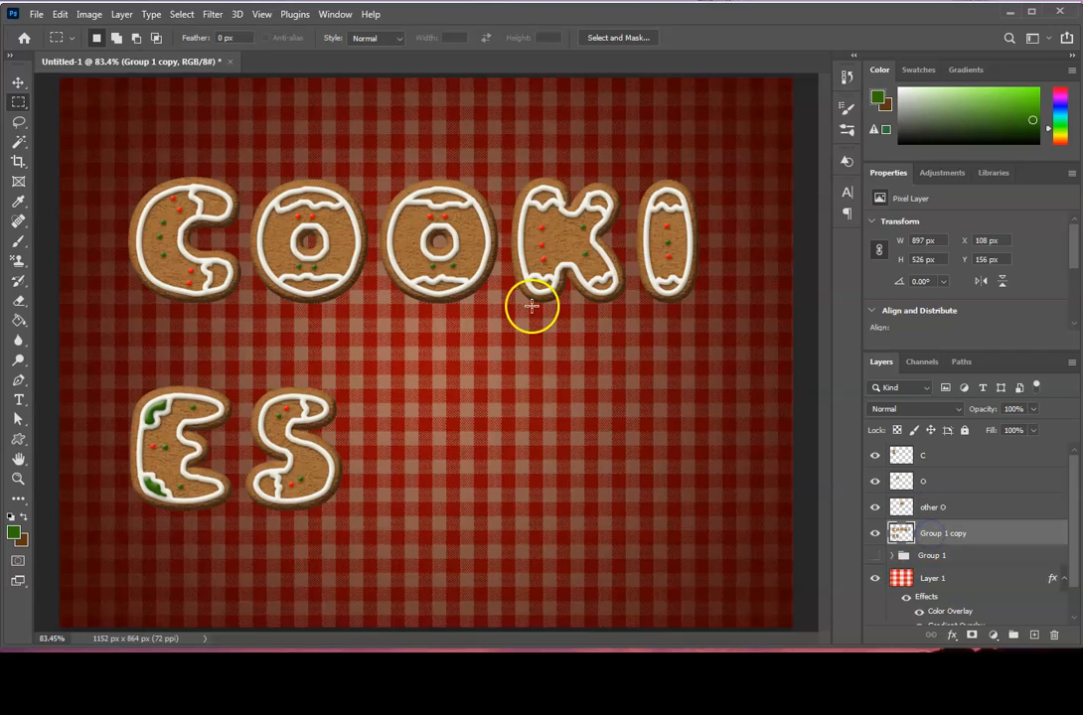
pyautogui.moveTo(503, 176); pyautogui.dragTo(632, 317)
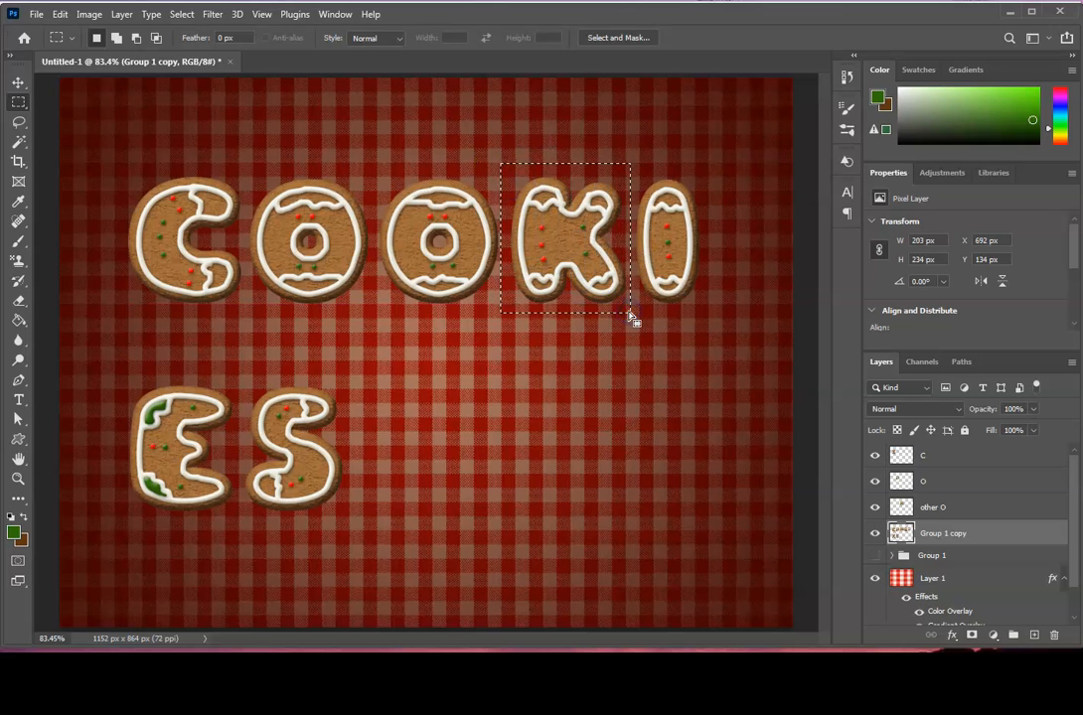
pyautogui.click(502, 164)
pyautogui.moveTo(503, 163); pyautogui.dragTo(633, 319)
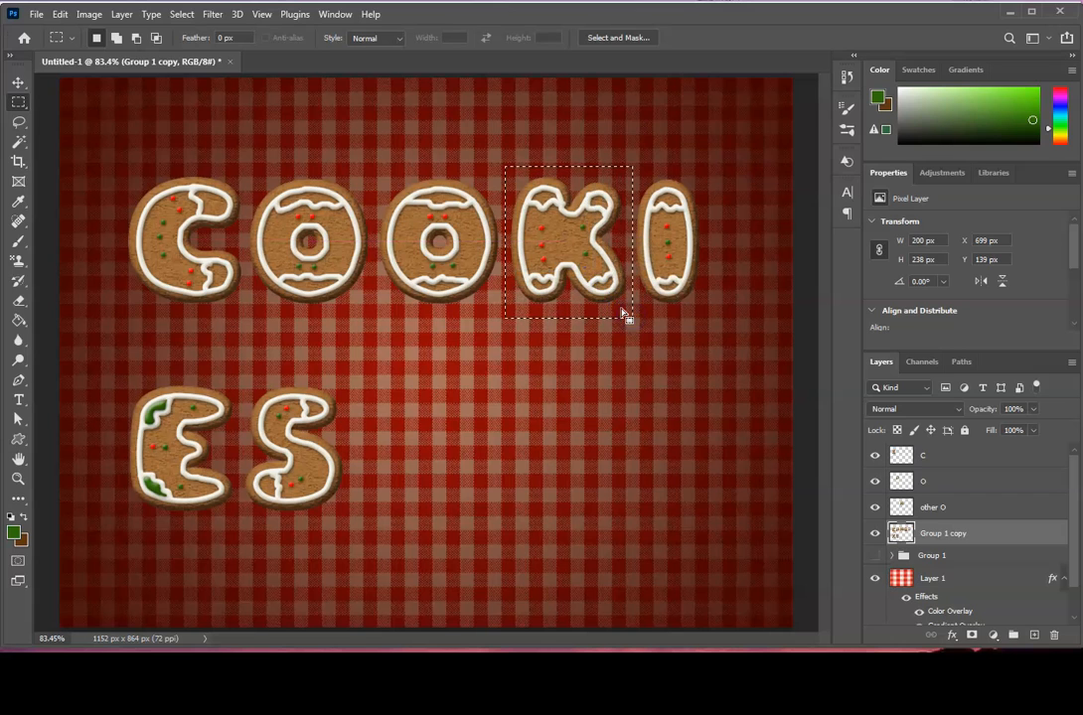
pyautogui.hotkey('ctrl', 'j')
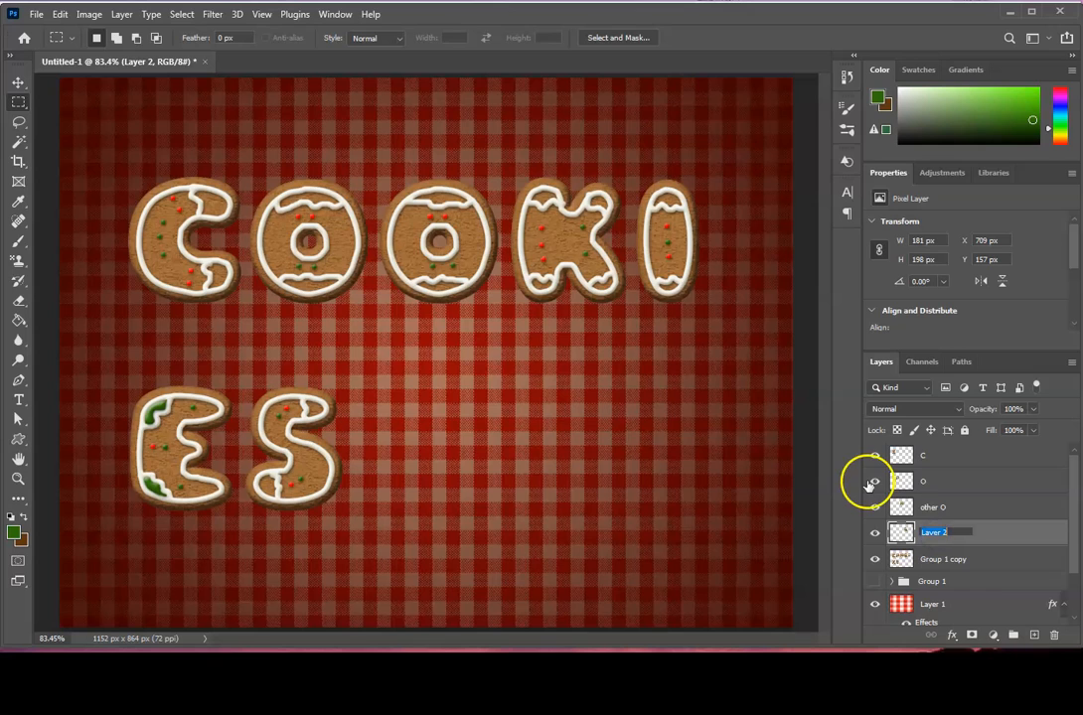
# Copy the letter I from Group 1 copy onto its own layer using a marquee about 130 by 220 px, and name it i.
pyautogui.click(929, 559)
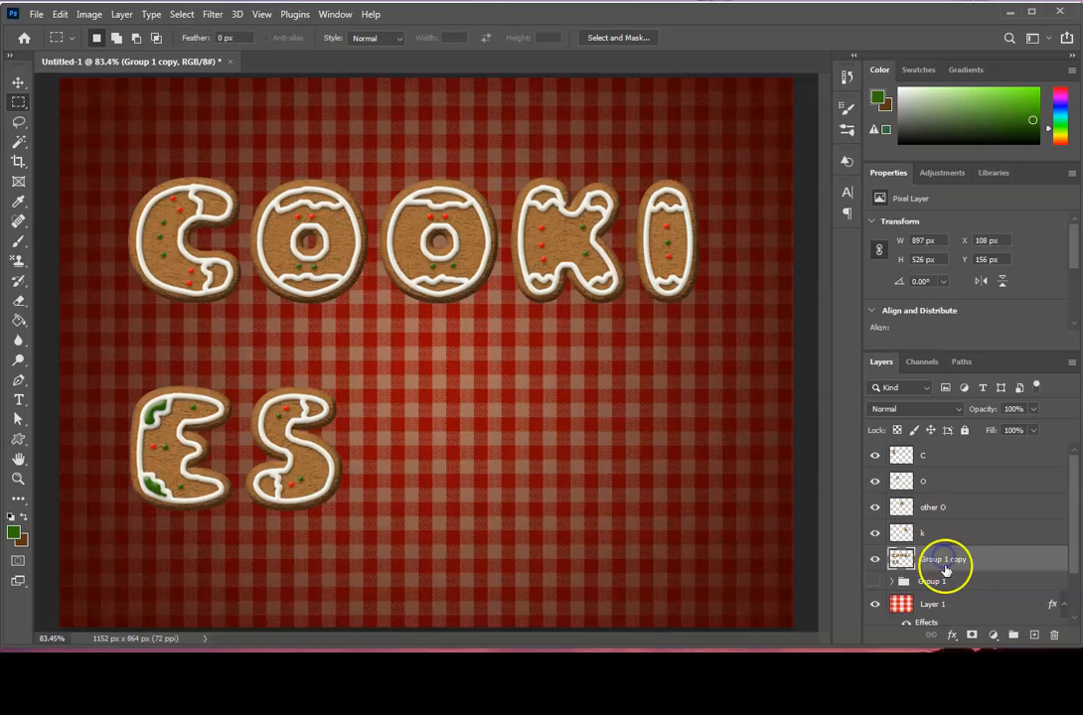
pyautogui.moveTo(631, 172); pyautogui.dragTo(715, 312)
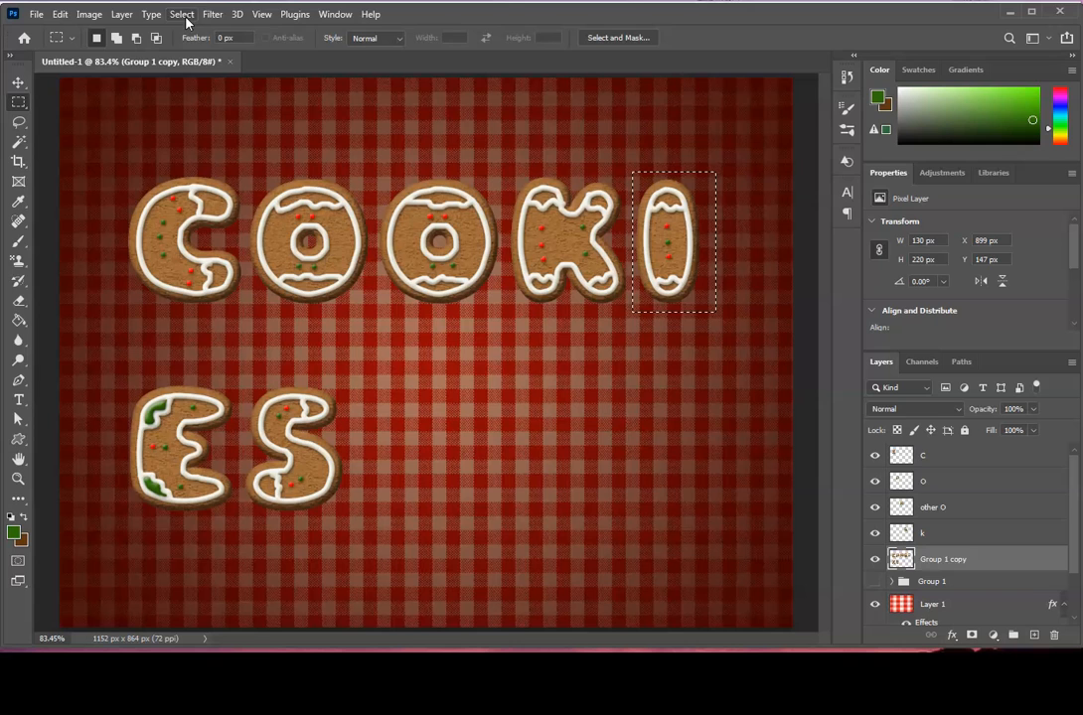
pyautogui.click(119, 15)
pyautogui.moveTo(132, 35)
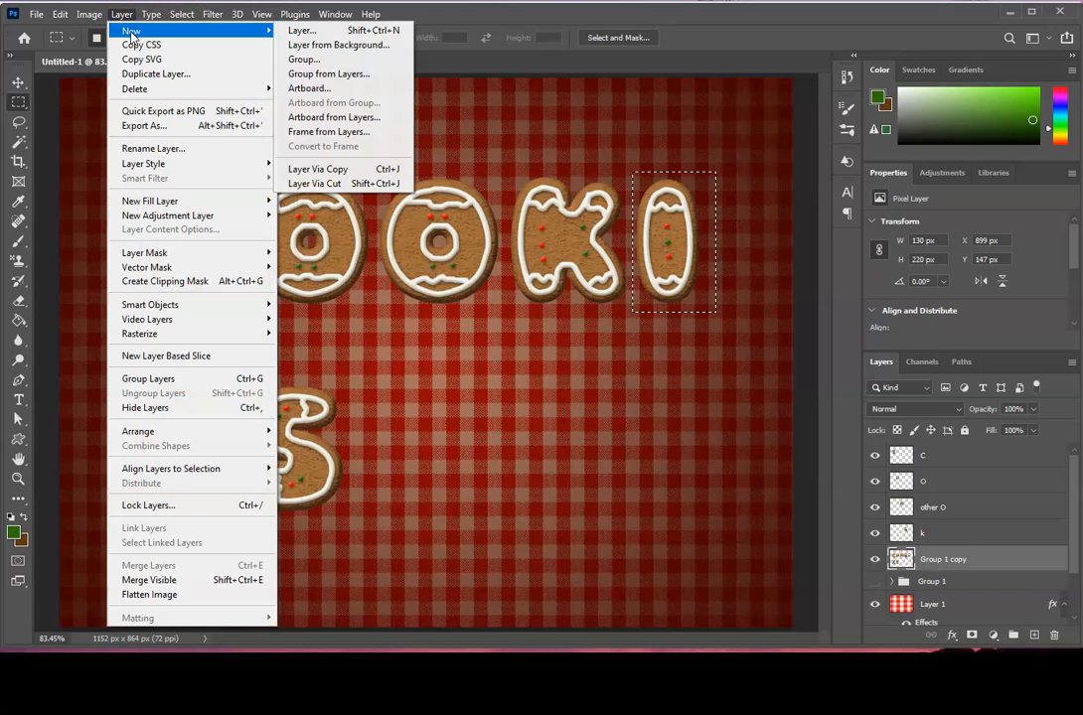
pyautogui.click(400, 170)
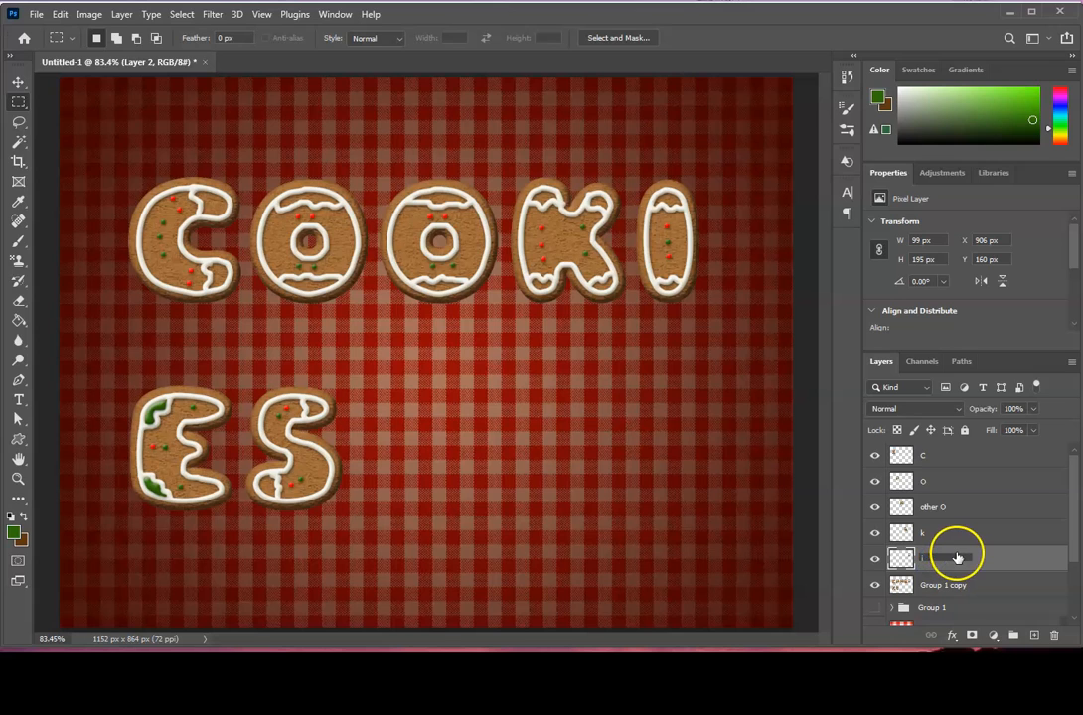
# Copy the letter E from Group 1 copy onto its own layer using a marquee about 203 by 248 px, and name it e.
pyautogui.click(906, 586)
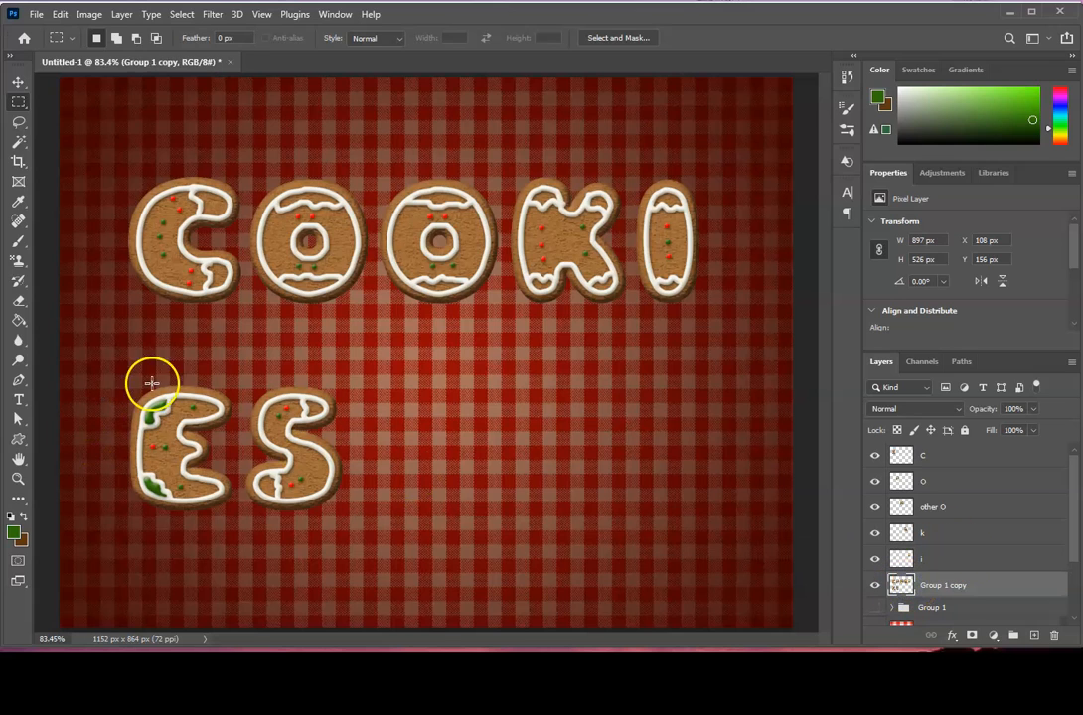
pyautogui.moveTo(112, 369); pyautogui.dragTo(244, 524)
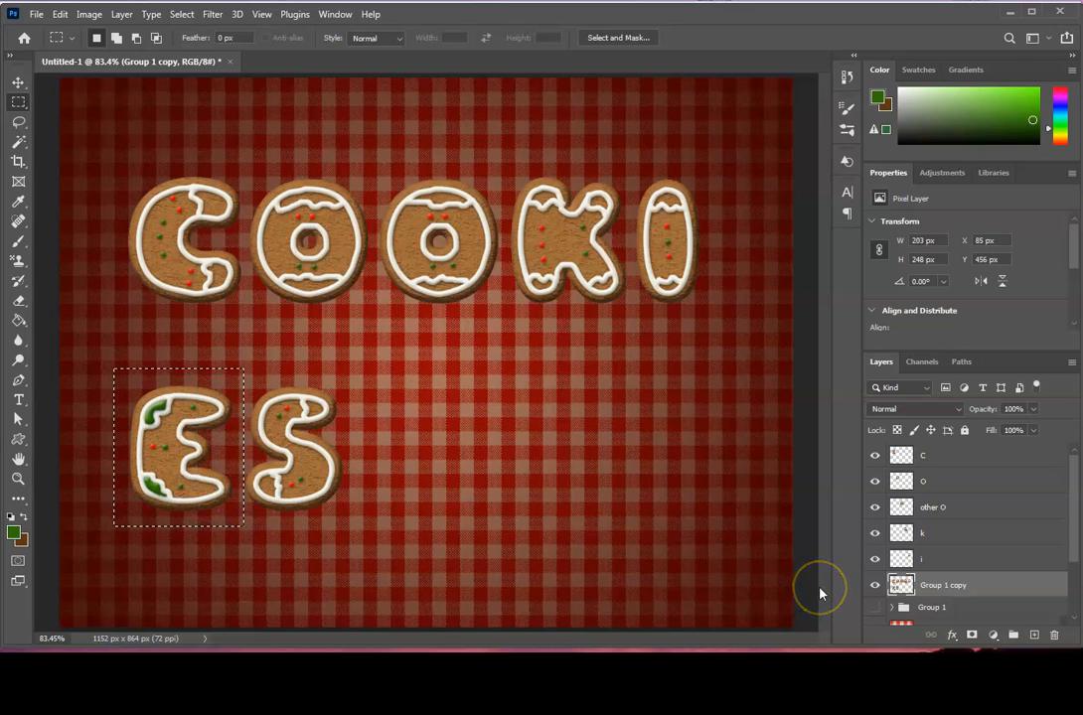
pyautogui.press('j')
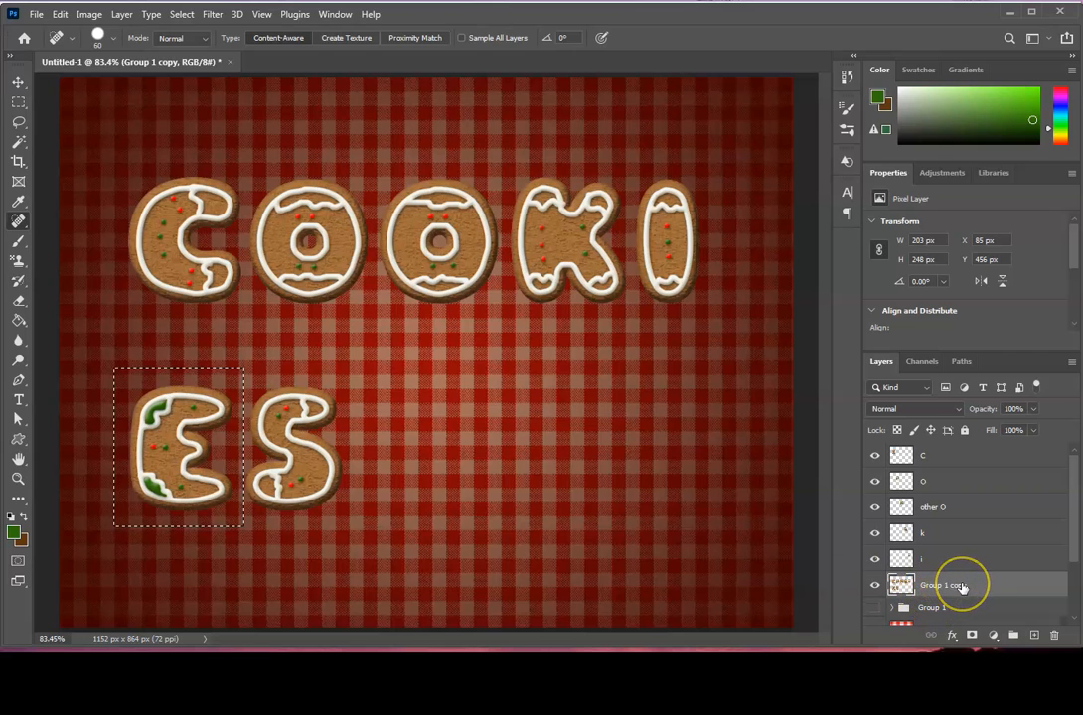
pyautogui.scroll(-2, 962, 587)
pyautogui.scroll(2, 962, 587)
pyautogui.hotkey('ctrl', 'j')
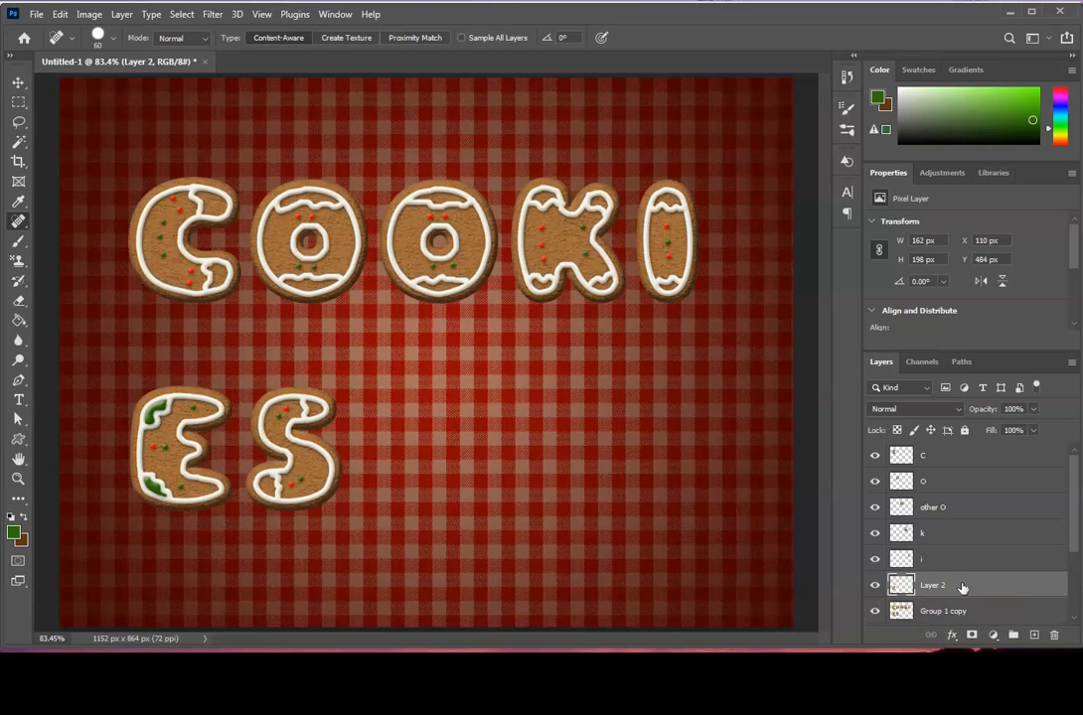
pyautogui.click(932, 585)
pyautogui.write('e')
# Copy the letter S from Group 1 copy onto its own layer using a marquee about 188 by 225 px, and name it s.
pyautogui.click(934, 611)
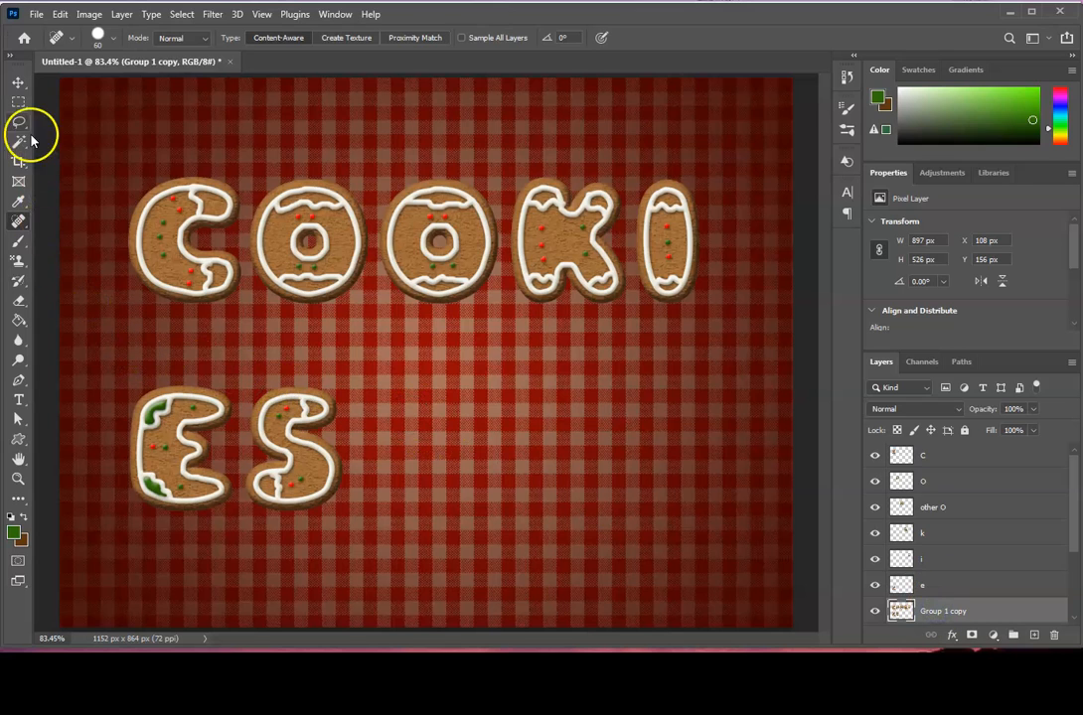
pyautogui.click(18, 101)
pyautogui.moveTo(243, 379); pyautogui.dragTo(363, 524)
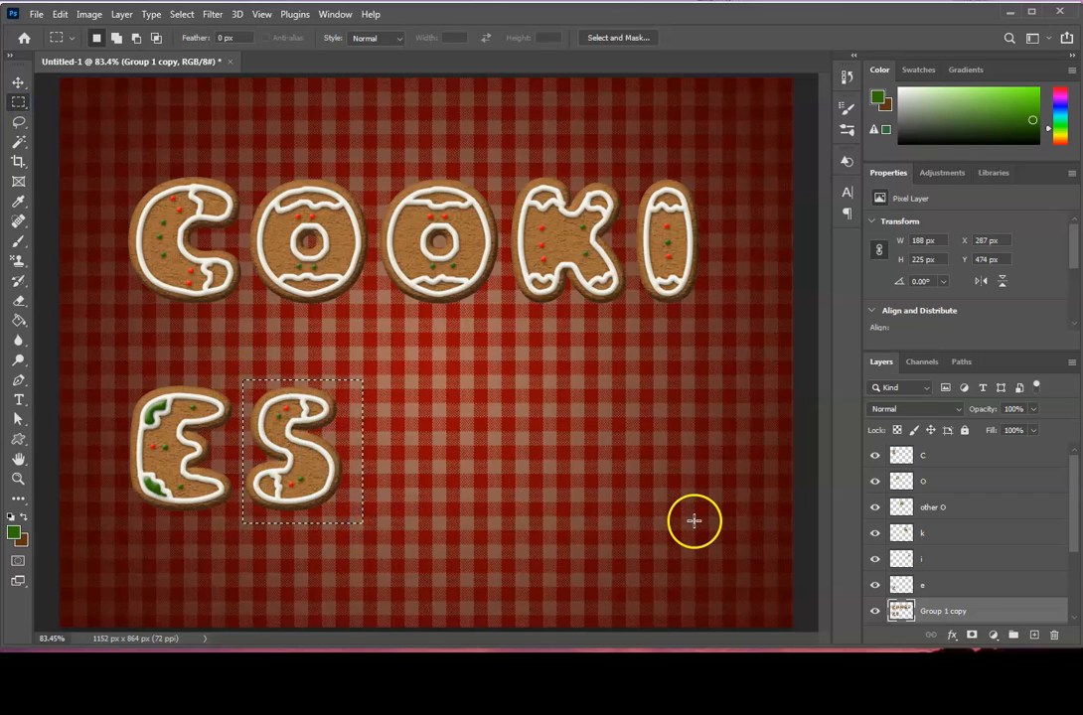
pyautogui.hotkey('ctrl', 'j')
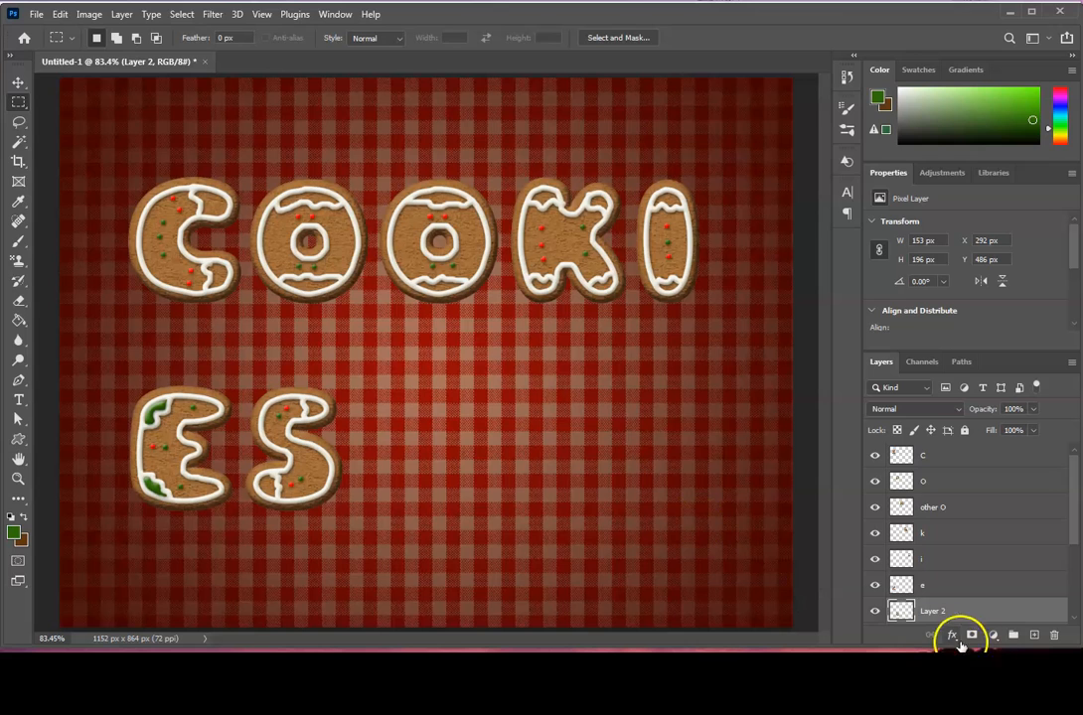
pyautogui.doubleClick(898, 614)
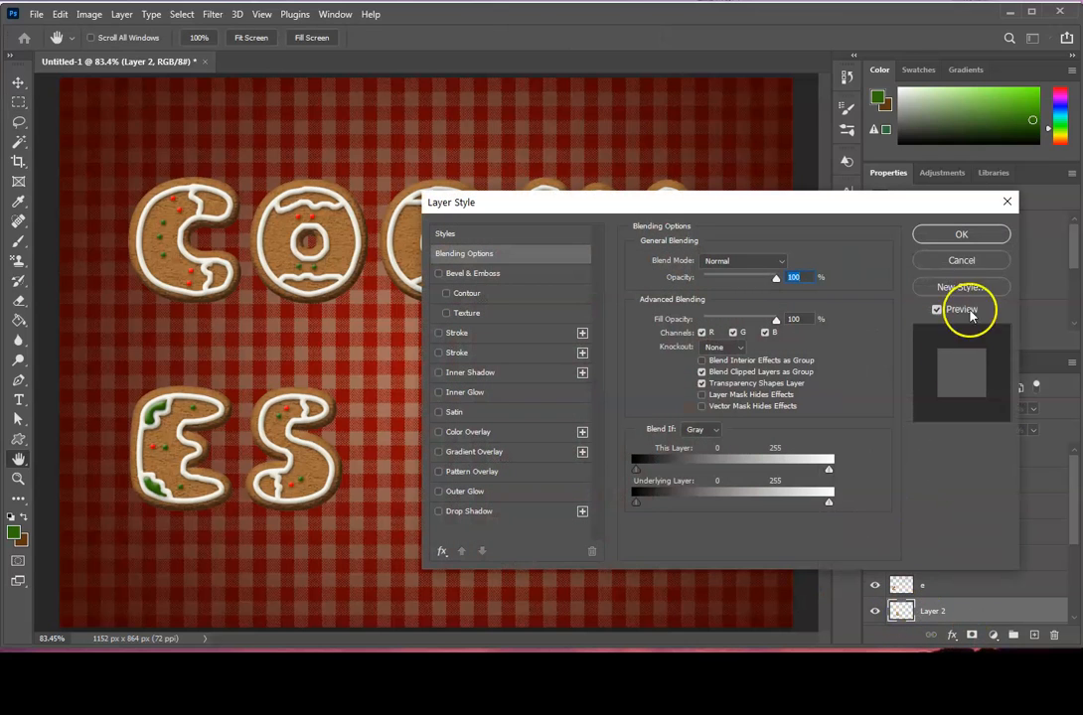
pyautogui.click(961, 260)
pyautogui.doubleClick(932, 610)
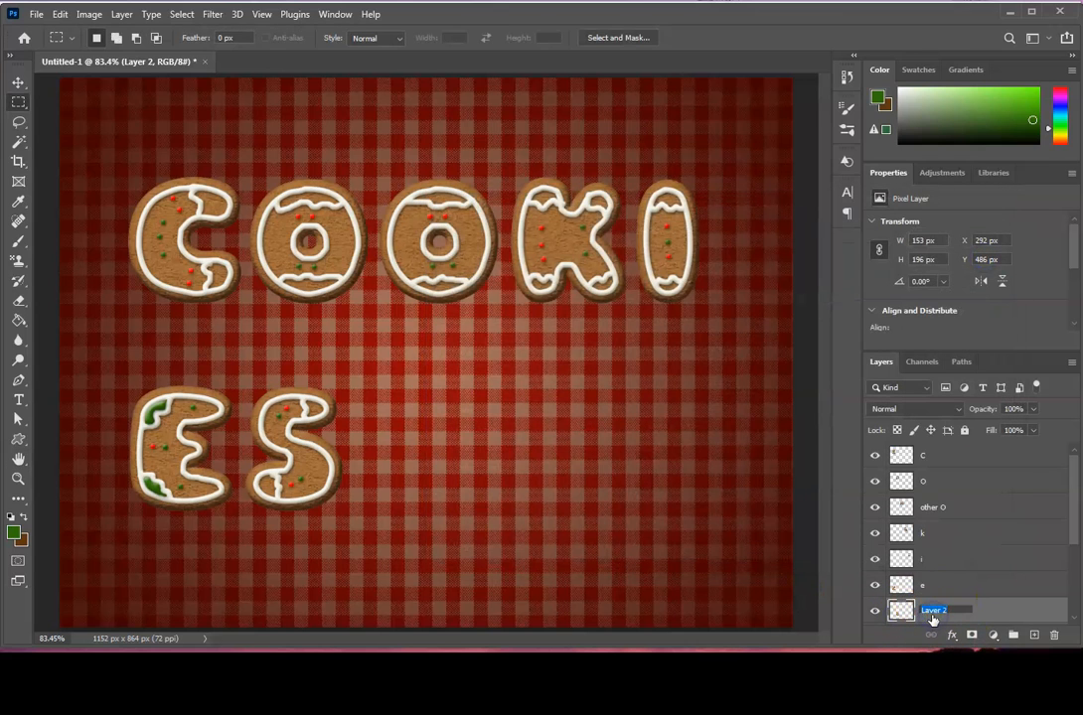
pyautogui.click(978, 546)
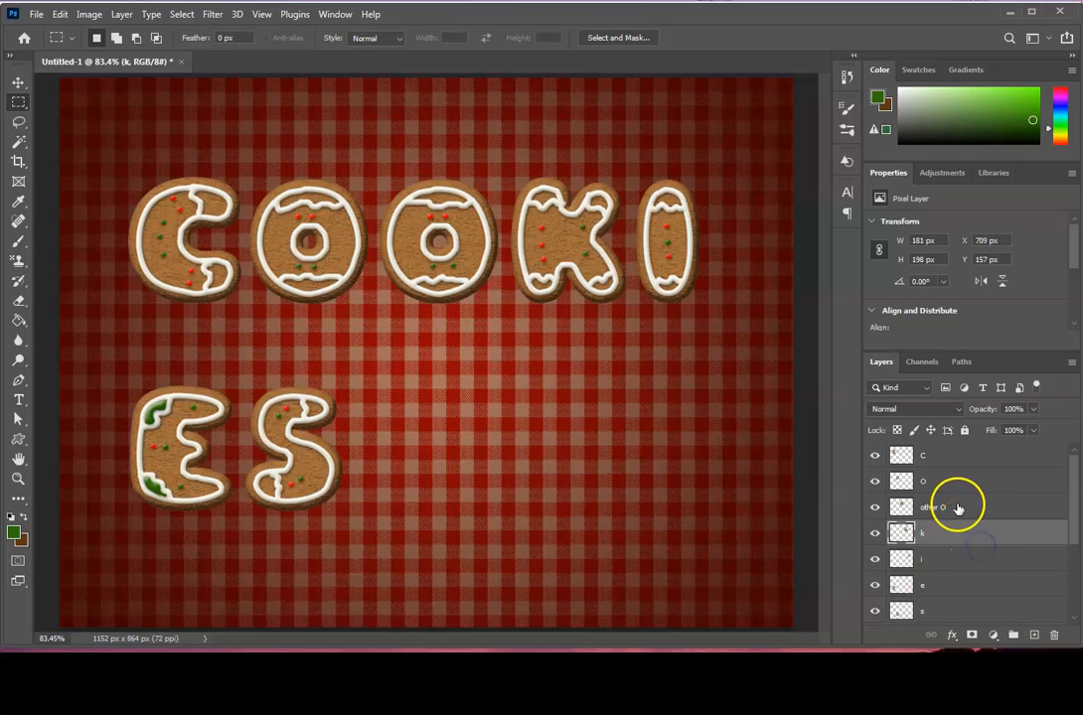
# Move the K and I letters below their originals with layer Auto-Select enabled, and hide the Group 1 copy layer.
pyautogui.click(17, 82)
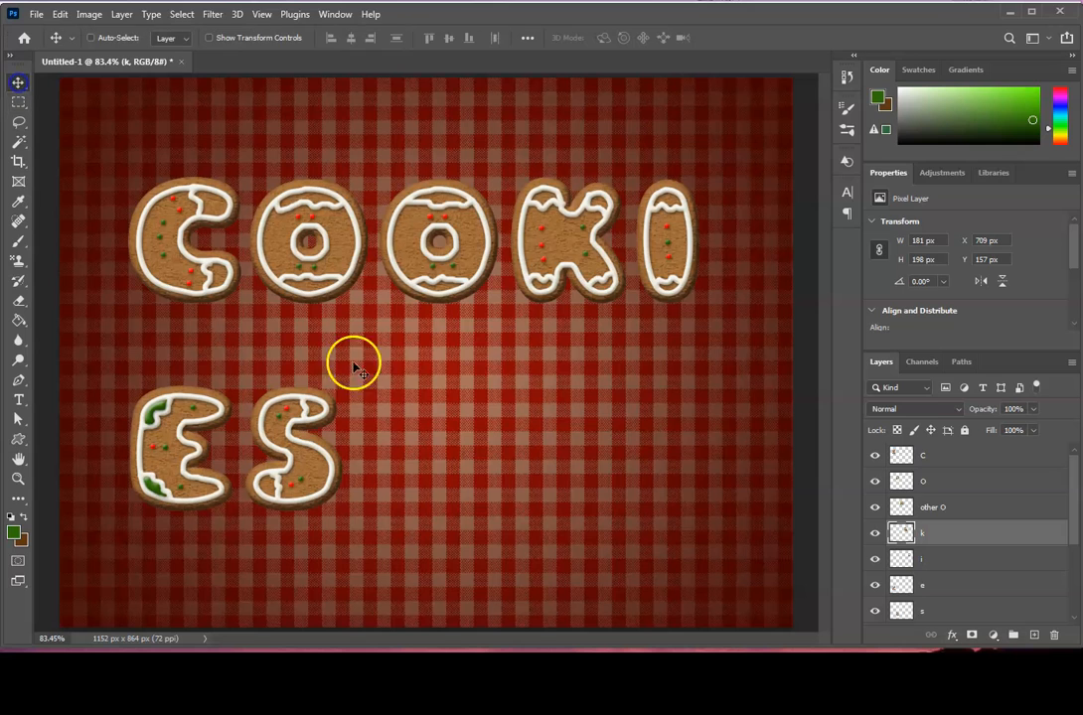
pyautogui.moveTo(302, 459); pyautogui.dragTo(395, 580)
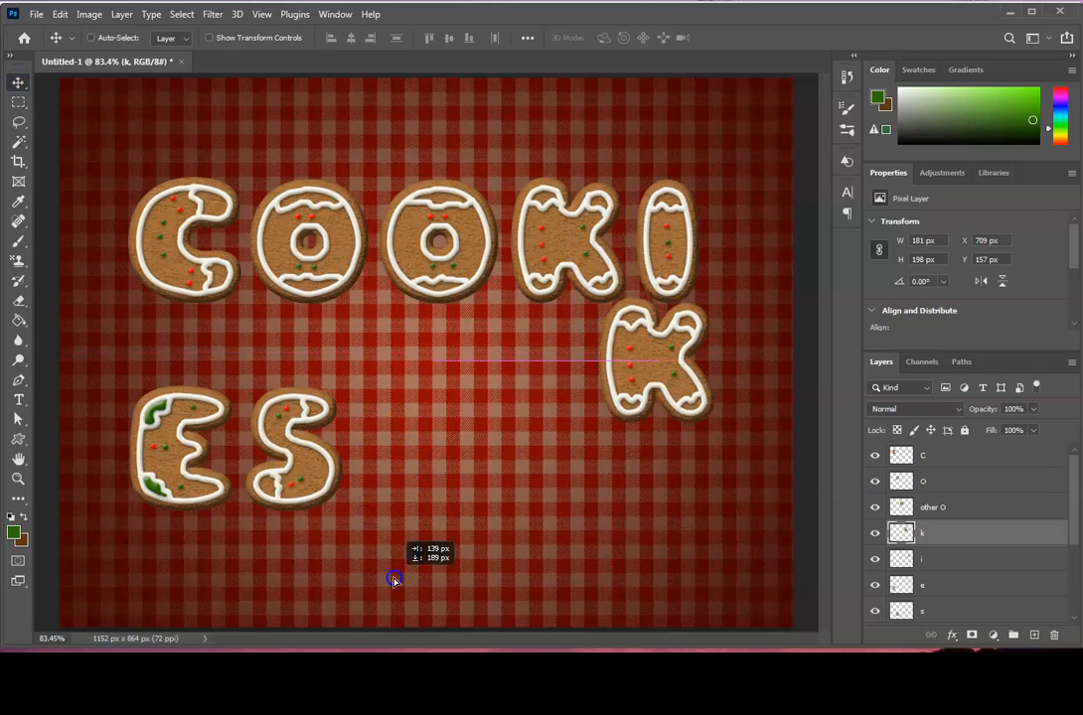
pyautogui.moveTo(641, 273); pyautogui.dragTo(566, 242)
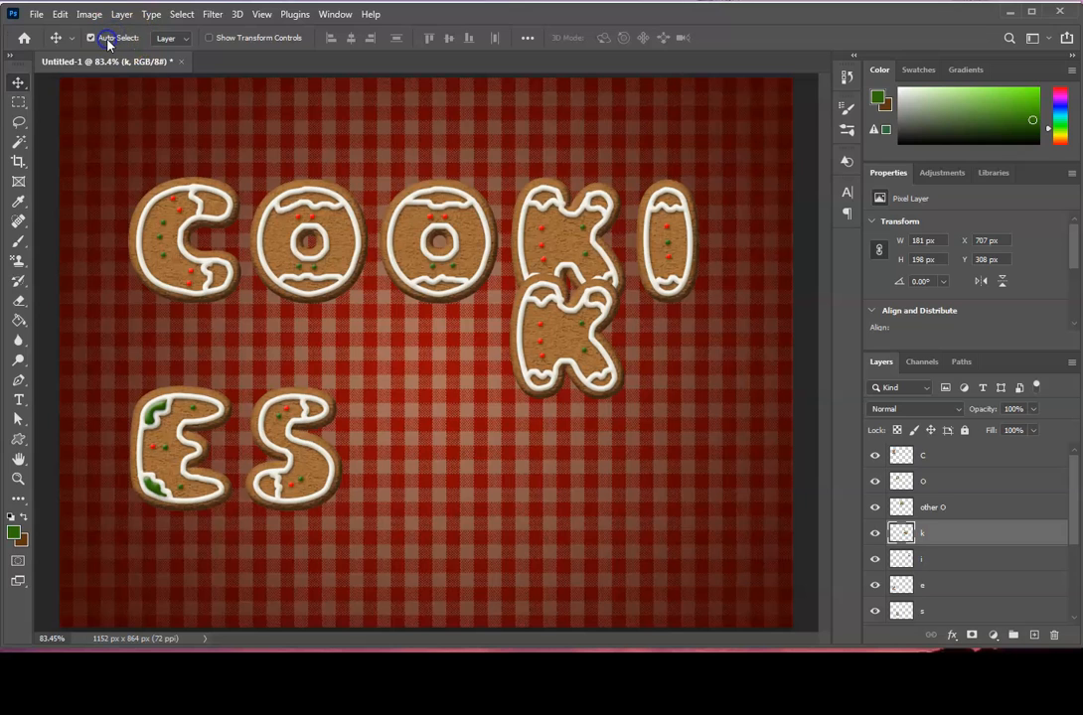
pyautogui.moveTo(615, 358); pyautogui.dragTo(571, 351)
pyautogui.moveTo(683, 266); pyautogui.dragTo(690, 350)
pyautogui.scroll(-3, 1015, 553)
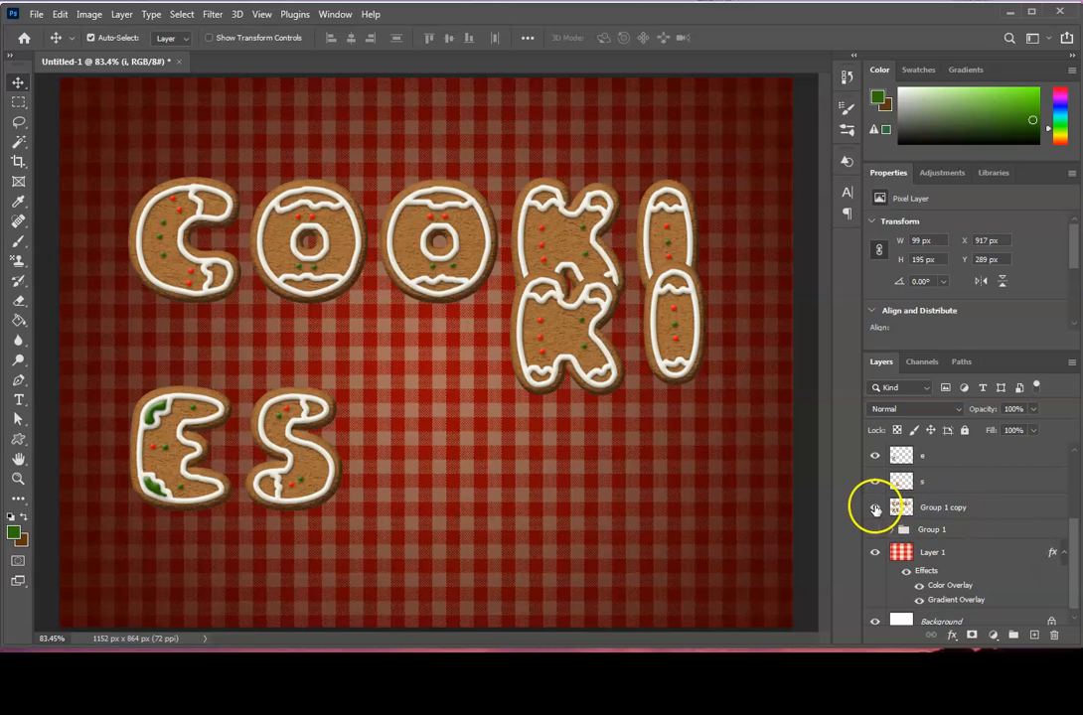
pyautogui.click(875, 508)
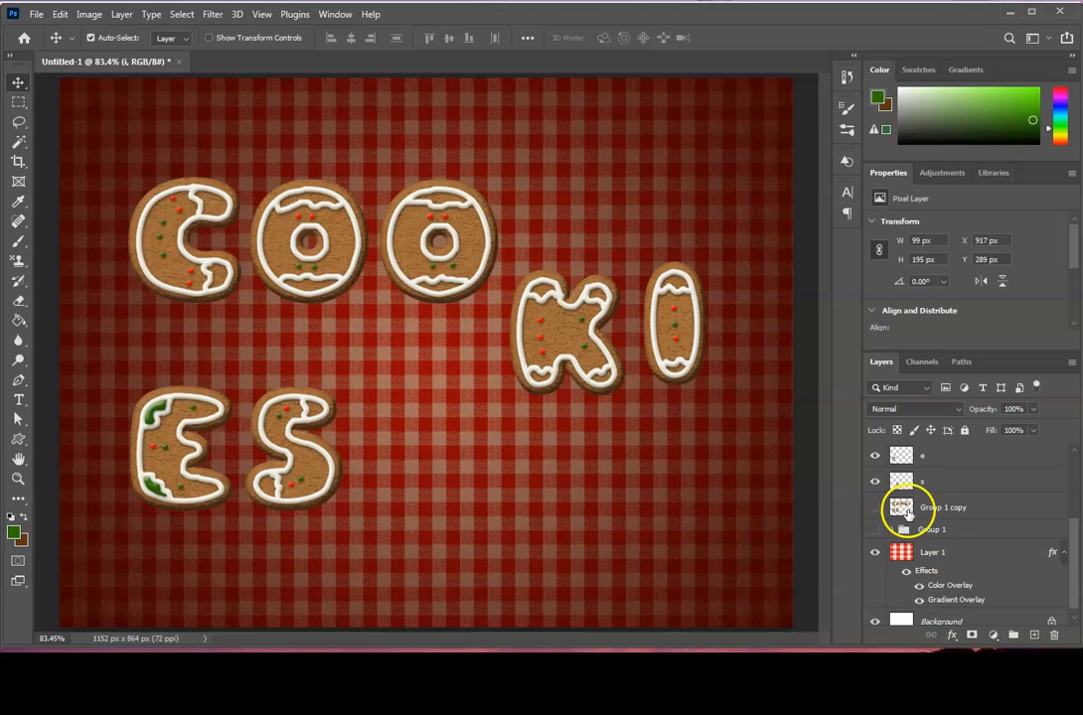
# Shift the C and both O's slightly down, and bring the second O, K and I closer together in an overlapping row.
pyautogui.moveTo(442, 254)
pyautogui.mouseDown()
pyautogui.moveTo(442, 299)
pyautogui.moveTo(437, 275)
pyautogui.mouseUp()
pyautogui.moveTo(198, 260); pyautogui.dragTo(241, 285)
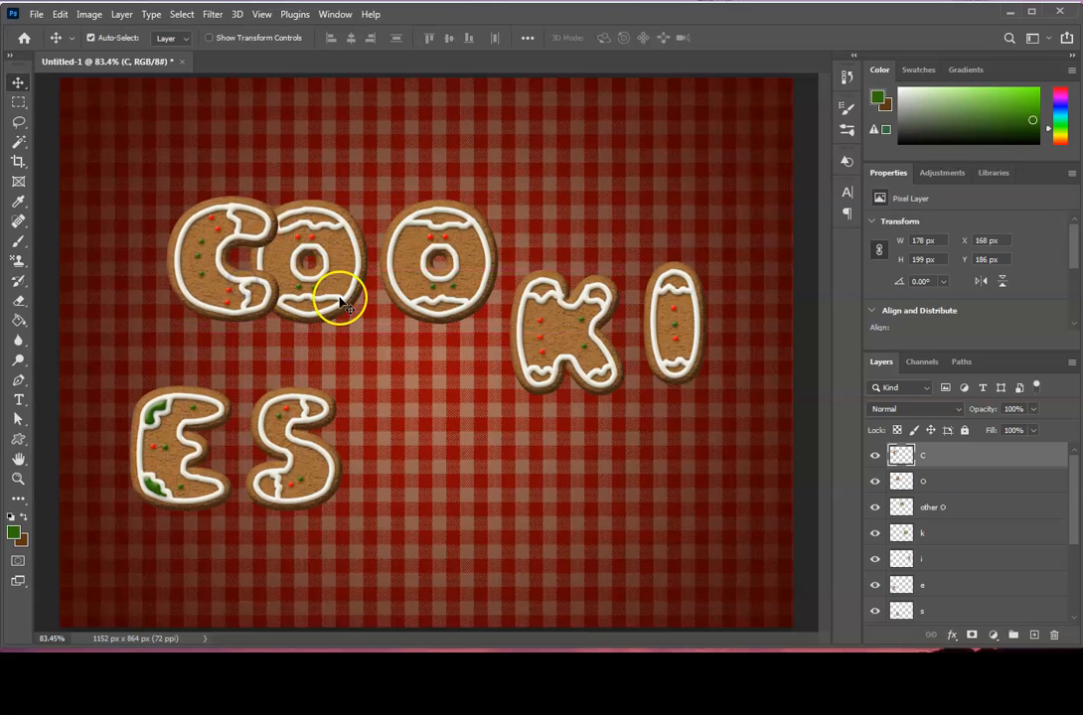
pyautogui.moveTo(432, 288); pyautogui.dragTo(373, 290)
pyautogui.moveTo(529, 321); pyautogui.dragTo(437, 258)
pyautogui.click(664, 342)
pyautogui.moveTo(663, 342); pyautogui.dragTo(532, 302)
# Bring the E and S up to the end of the row, and lower the C and first O level with them.
pyautogui.moveTo(306, 440); pyautogui.dragTo(682, 316)
pyautogui.moveTo(164, 442); pyautogui.dragTo(554, 308)
pyautogui.moveTo(212, 279); pyautogui.dragTo(181, 348)
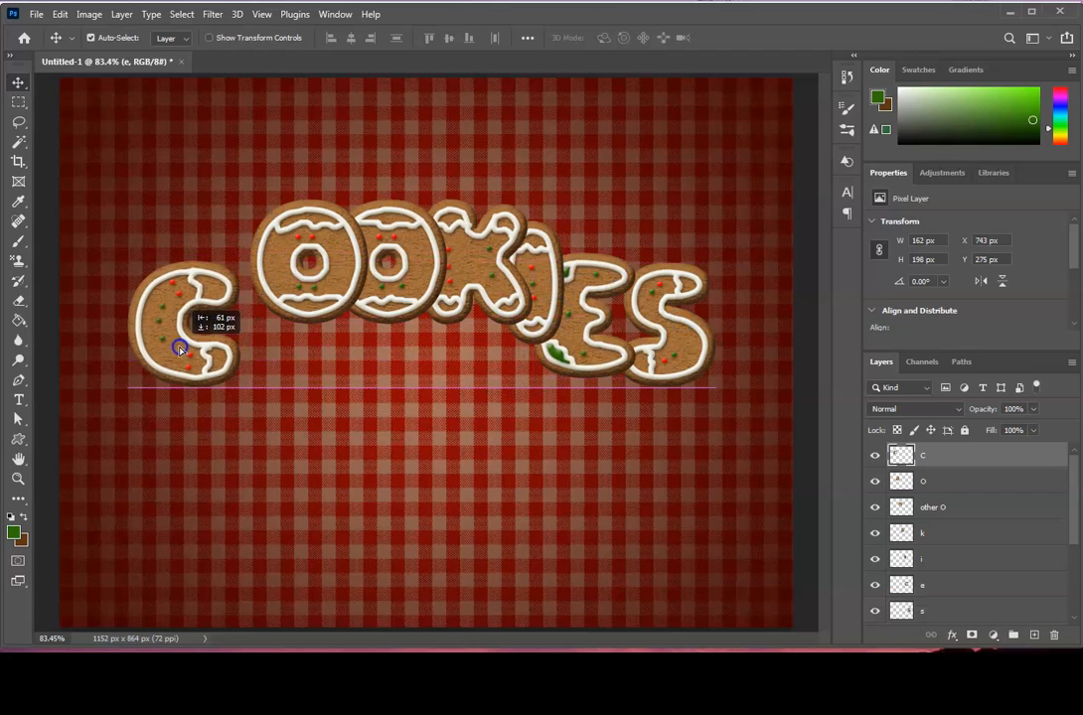
pyautogui.moveTo(293, 303); pyautogui.dragTo(265, 363)
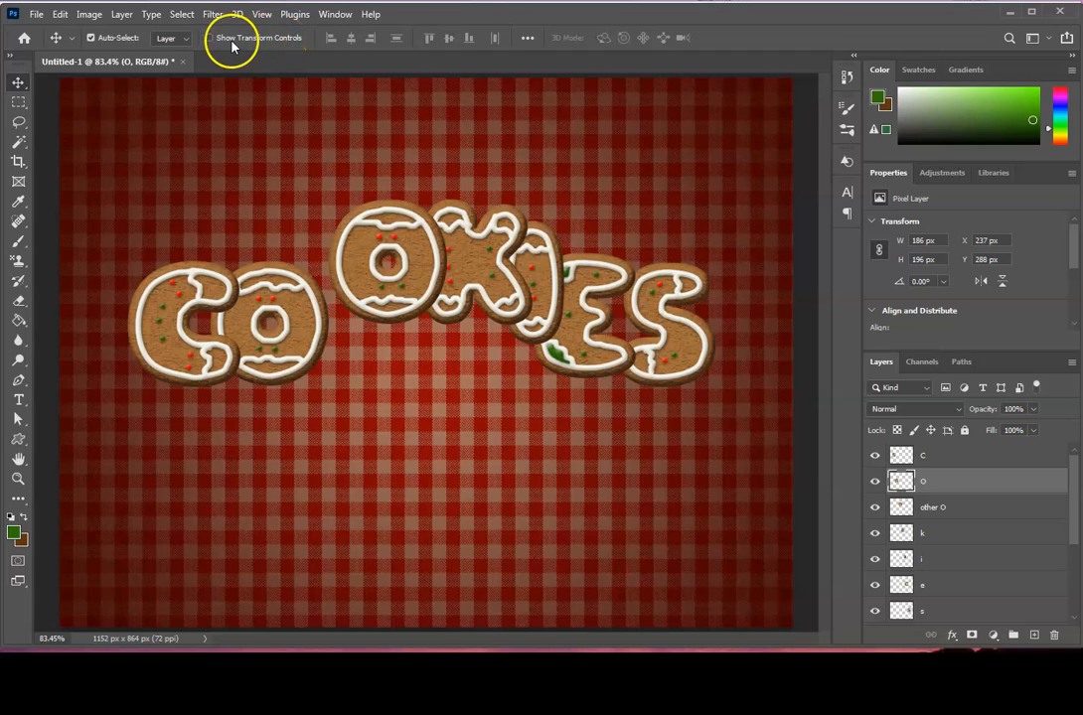
# Rotate the first O about 8° clockwise with Free Transform and apply it.
pyautogui.click(59, 15)
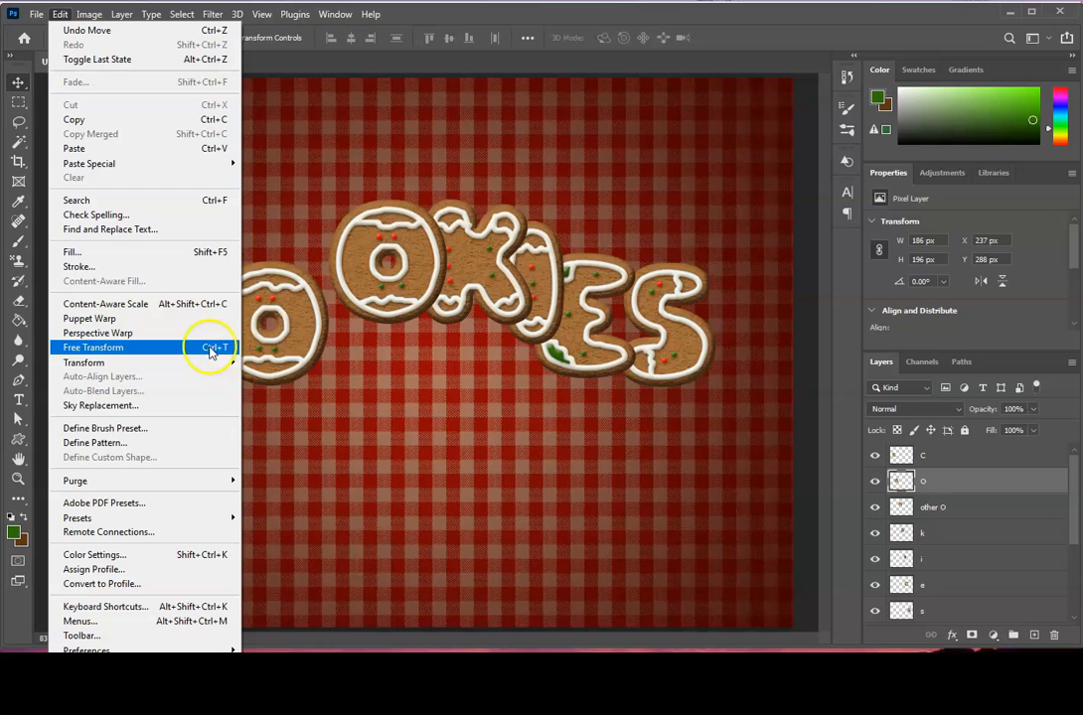
pyautogui.click(219, 350)
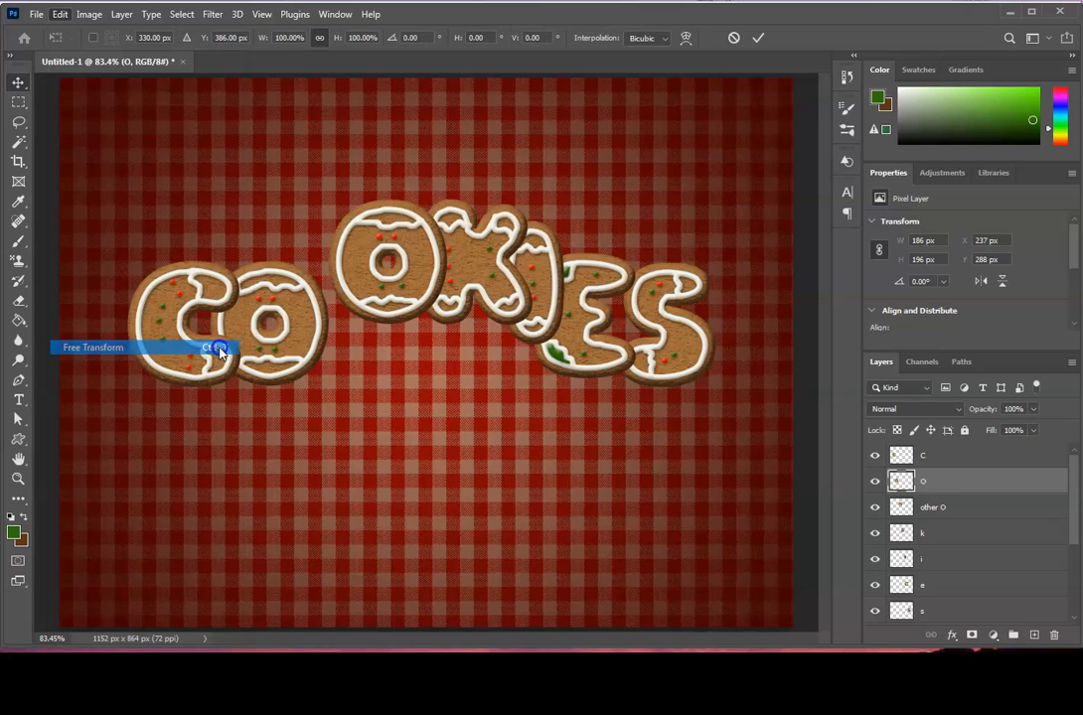
pyautogui.moveTo(336, 256); pyautogui.dragTo(349, 265)
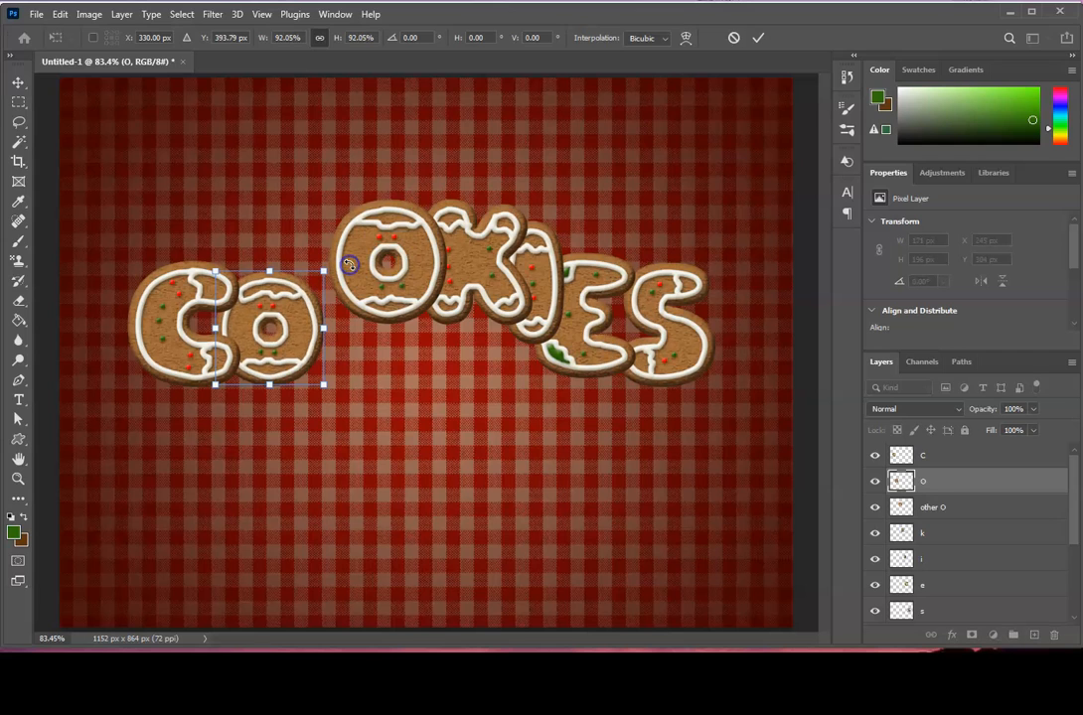
pyautogui.hotkey('ctrl', 'z')
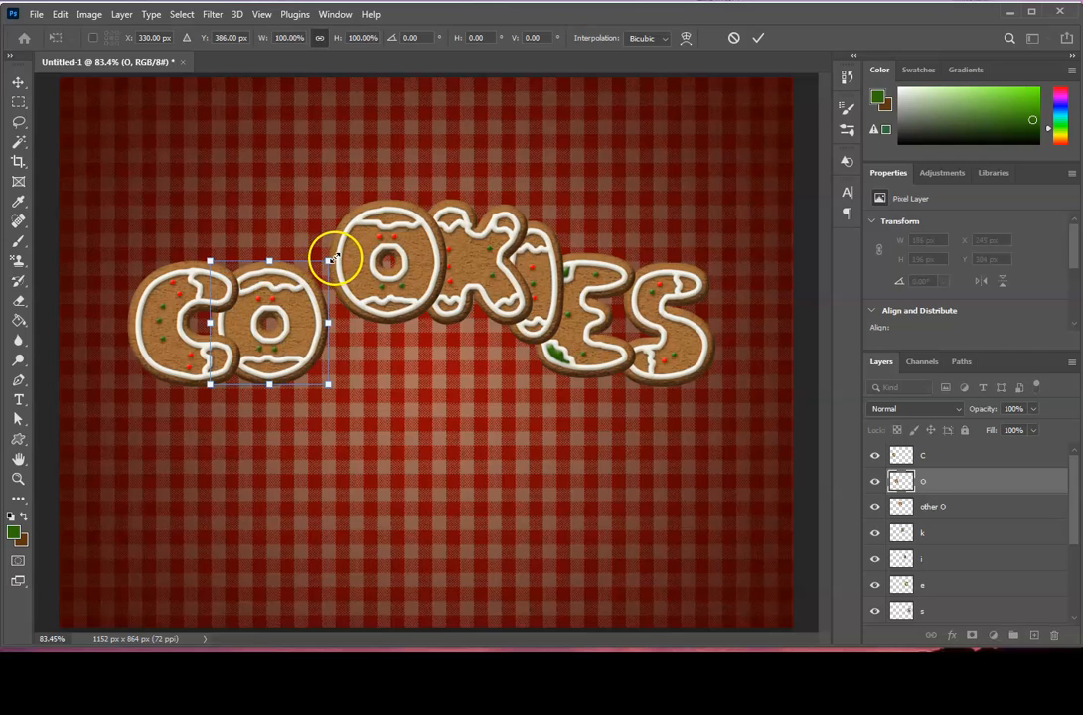
pyautogui.moveTo(335, 255); pyautogui.dragTo(345, 268)
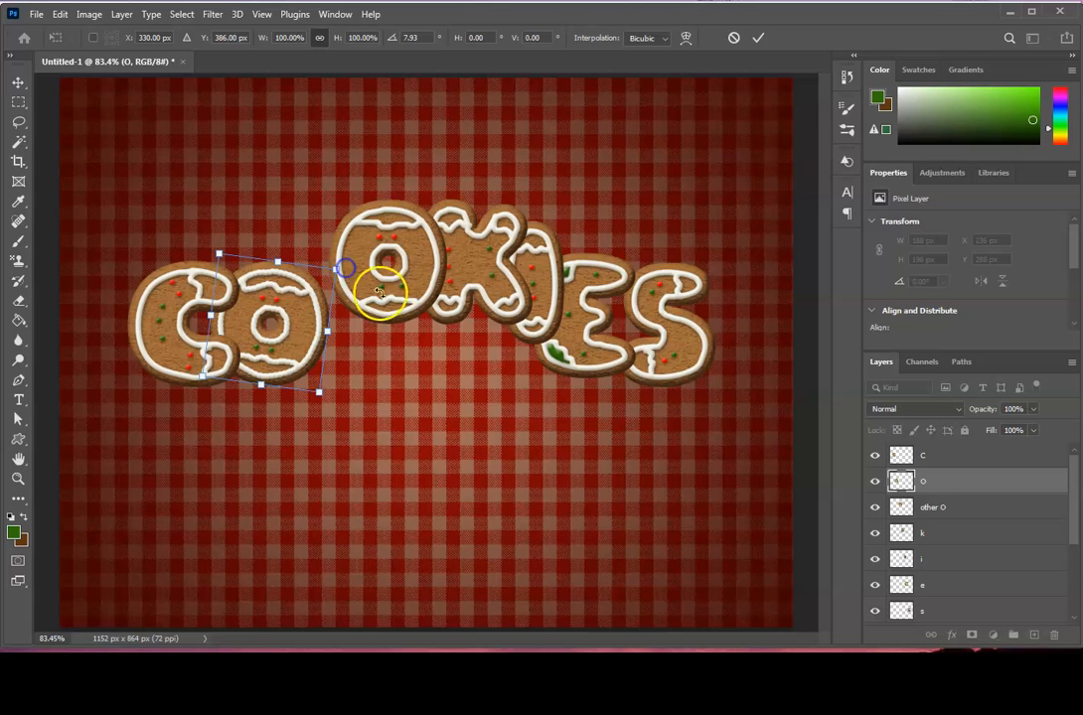
pyautogui.click(755, 38)
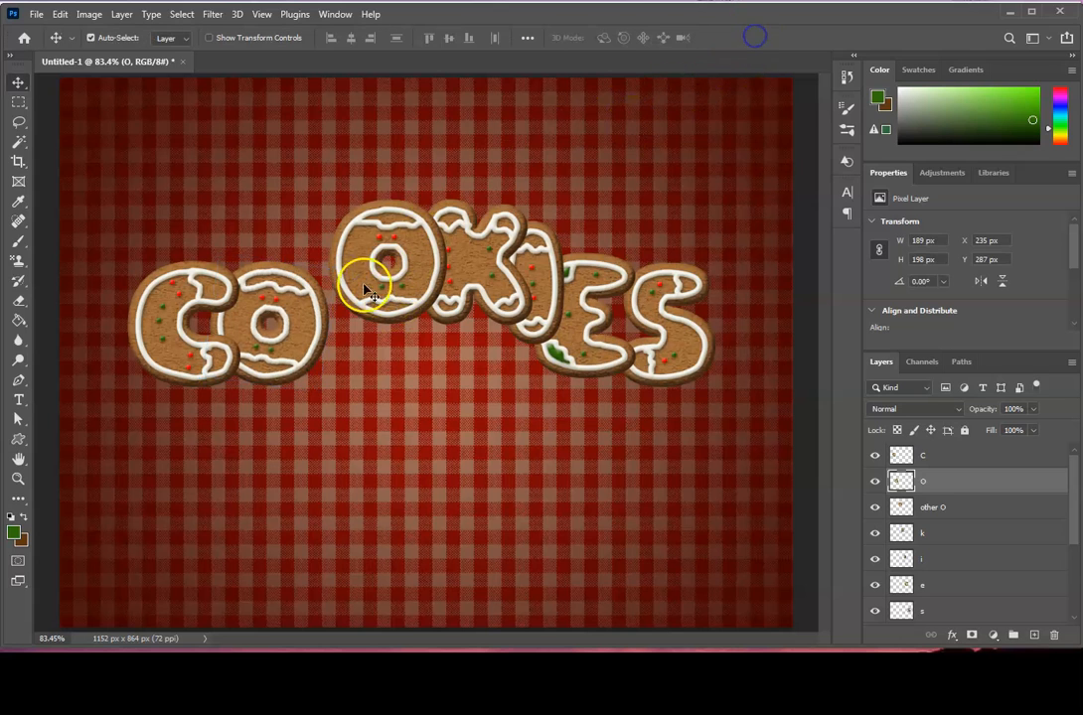
# Place the second O beside and slightly lower than the first, with its other O layer directly above the O layer.
pyautogui.moveTo(369, 290); pyautogui.dragTo(352, 350)
pyautogui.moveTo(931, 513); pyautogui.dragTo(936, 480)
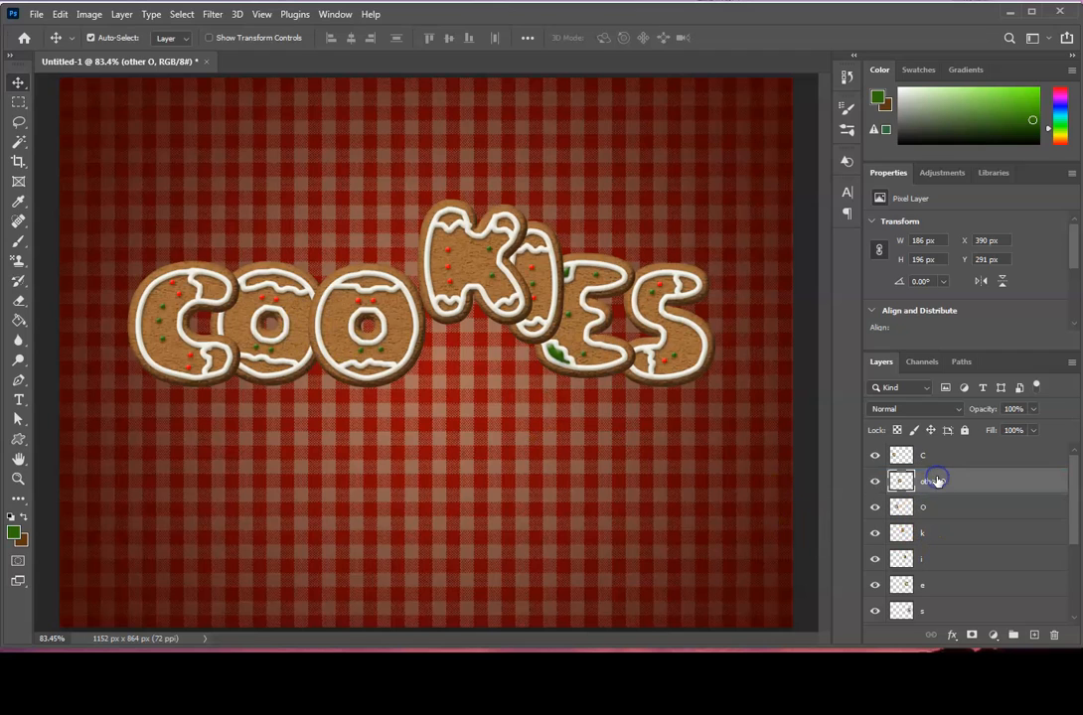
pyautogui.moveTo(407, 331); pyautogui.dragTo(392, 348)
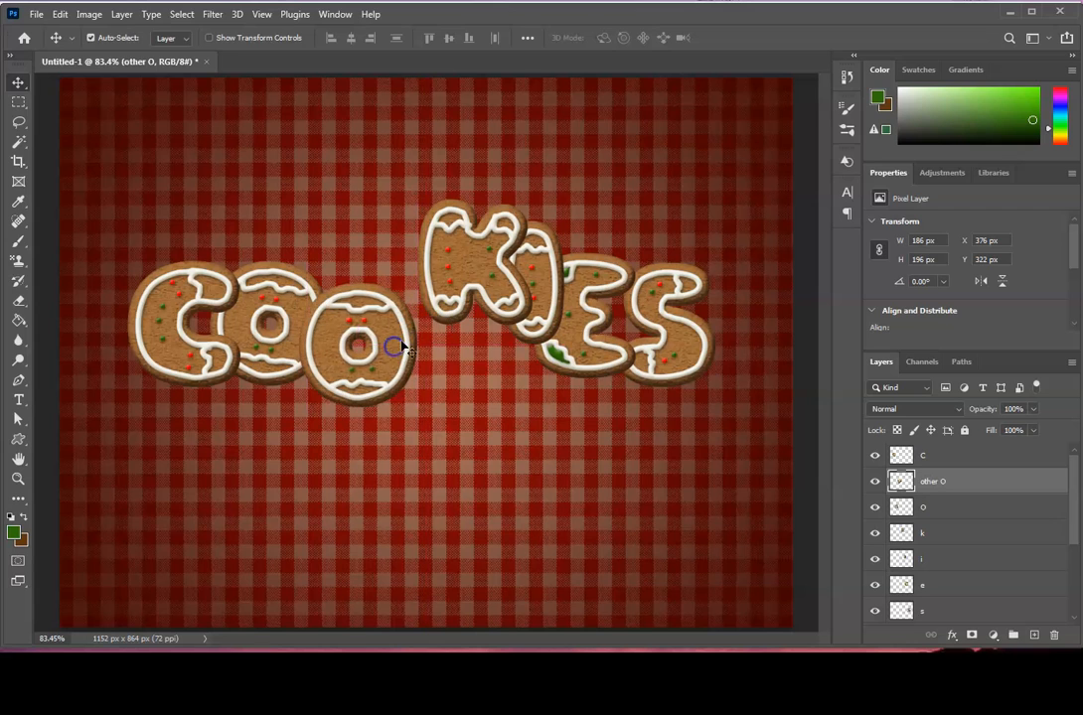
# Move the K beside the second O, stack its layer above other O, and rotate it about -6.7°.
pyautogui.moveTo(443, 293); pyautogui.dragTo(415, 322)
pyautogui.moveTo(415, 324); pyautogui.dragTo(416, 326)
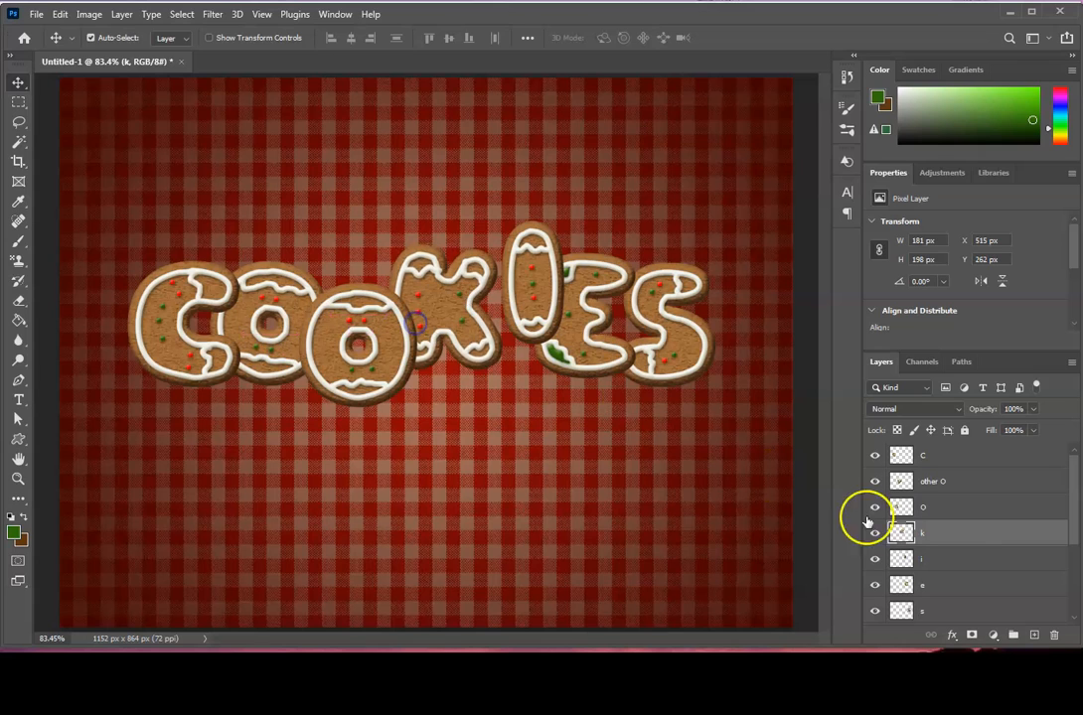
pyautogui.moveTo(928, 534); pyautogui.dragTo(943, 482)
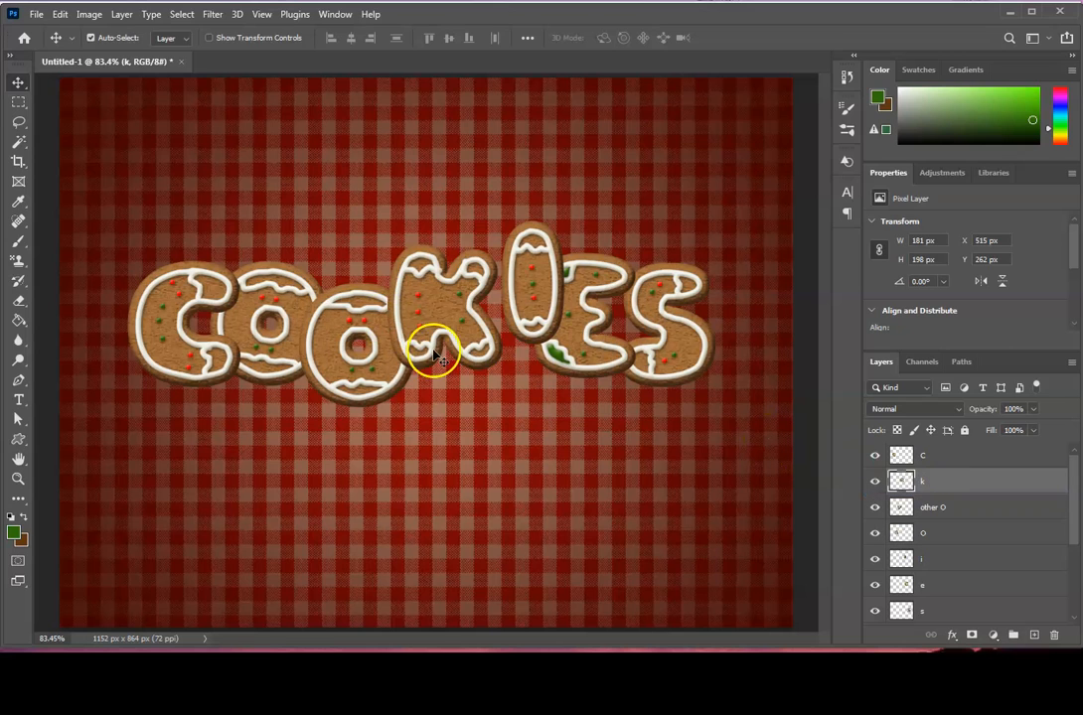
pyautogui.hotkey('ctrl', 't')
pyautogui.moveTo(513, 386); pyautogui.dragTo(467, 347)
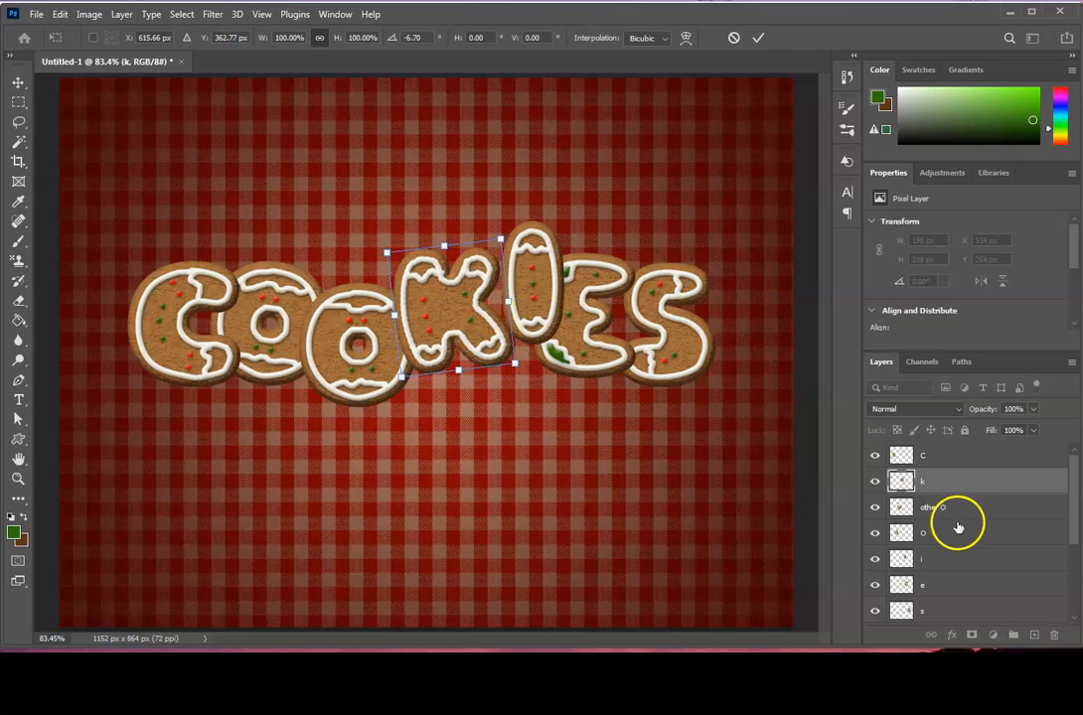
# Lower the I beside the K, stack its layer above k, and rotate it about 7.8°.
pyautogui.click(919, 558)
pyautogui.moveTo(510, 279); pyautogui.dragTo(518, 355)
pyautogui.moveTo(918, 559); pyautogui.dragTo(944, 475)
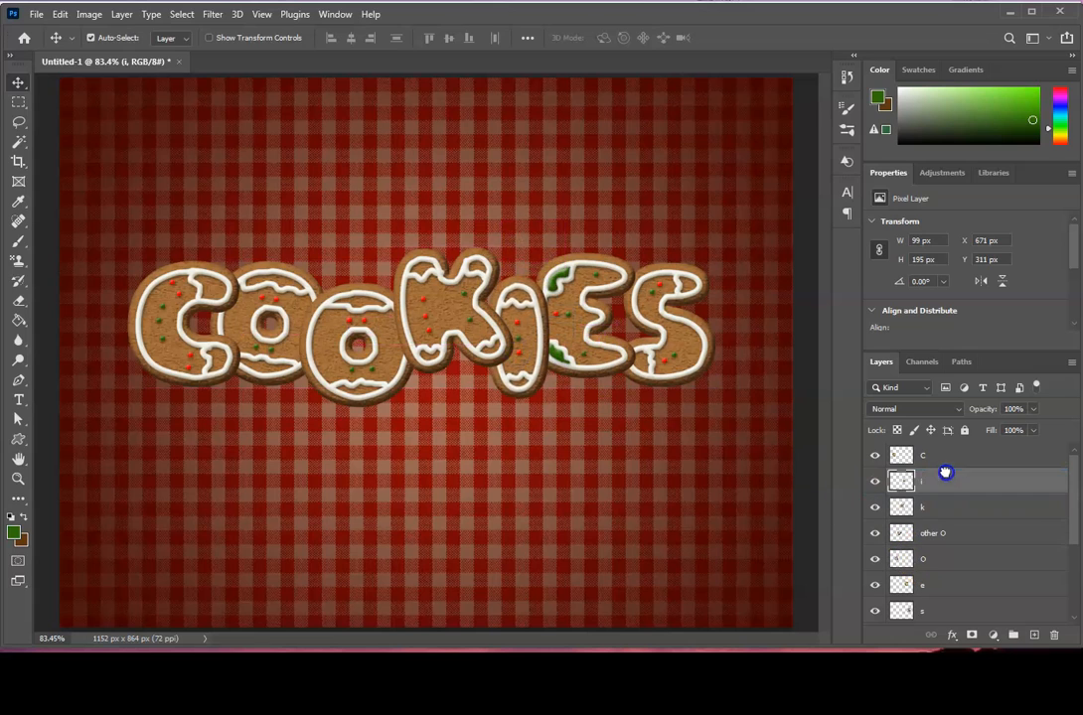
pyautogui.moveTo(519, 365); pyautogui.dragTo(525, 382)
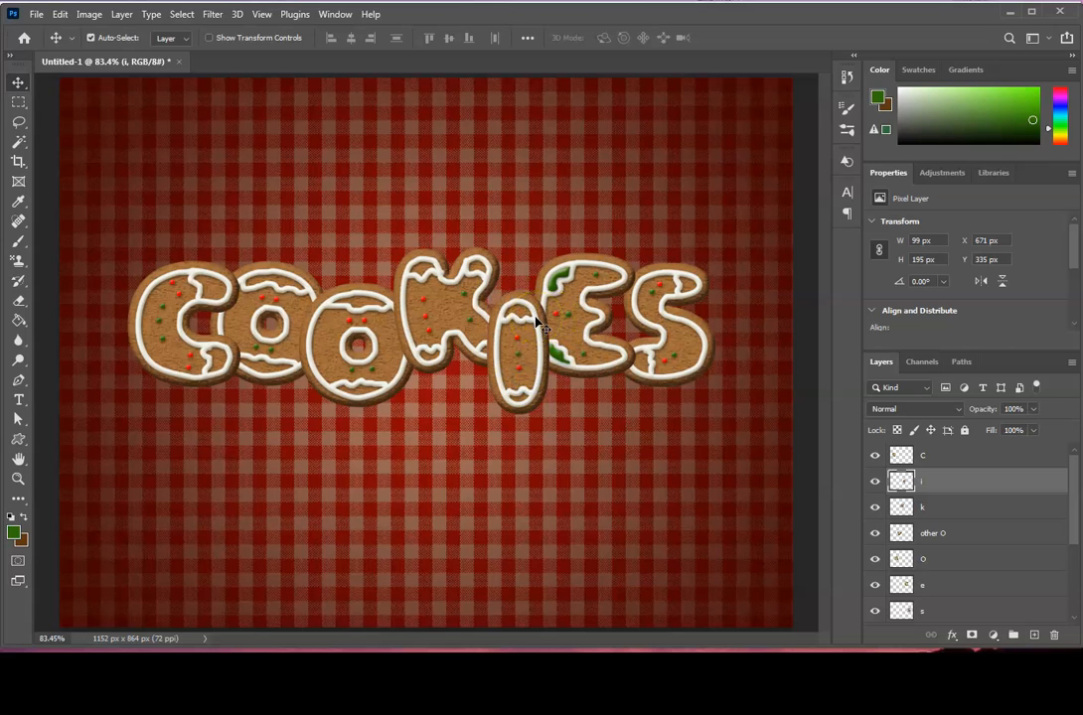
pyautogui.hotkey('ctrl', 't')
pyautogui.moveTo(560, 285); pyautogui.dragTo(578, 300)
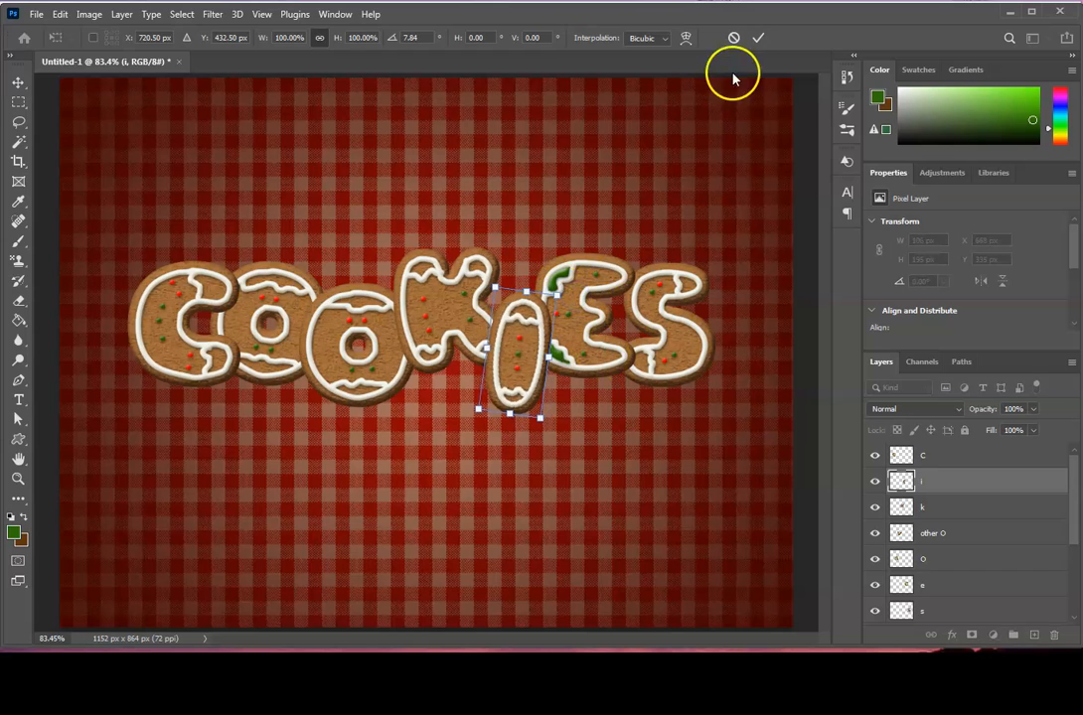
pyautogui.click(760, 38)
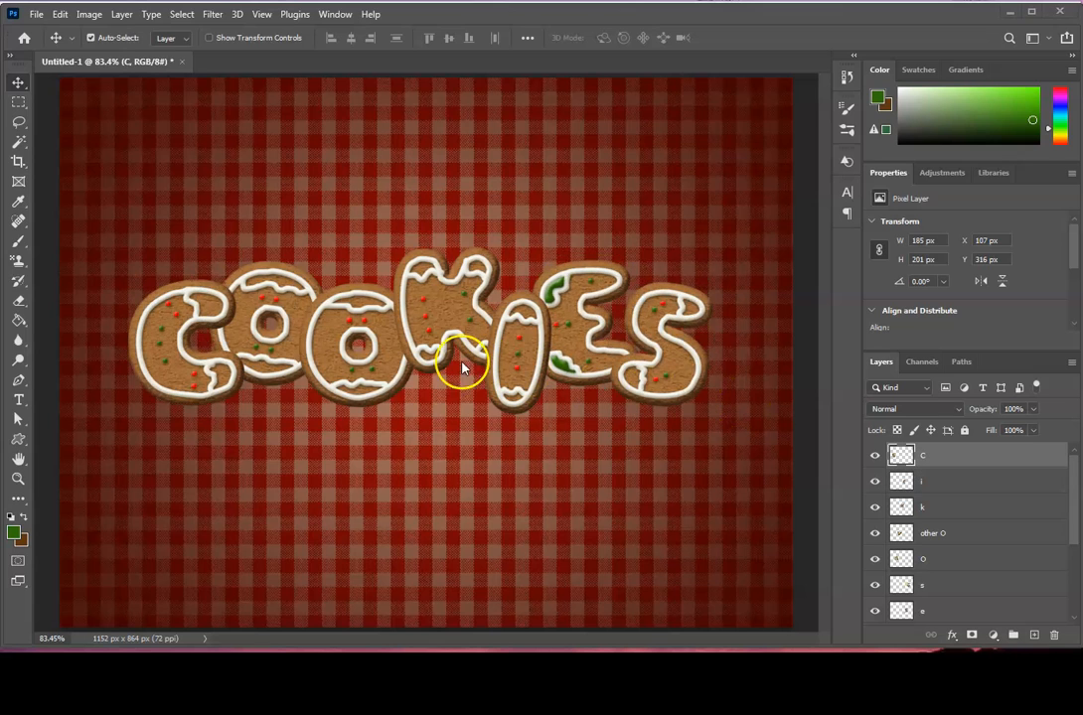
# Nudge the C, first O, K, I, E and S inward so the COOKIES letters overlap in a tighter, staggered row.
pyautogui.moveTo(286, 362); pyautogui.dragTo(298, 373)
pyautogui.moveTo(431, 348); pyautogui.dragTo(422, 357)
pyautogui.click(500, 363)
pyautogui.moveTo(500, 363); pyautogui.dragTo(484, 362)
pyautogui.moveTo(592, 360); pyautogui.dragTo(576, 365)
pyautogui.click(652, 376)
pyautogui.moveTo(651, 376); pyautogui.dragTo(633, 375)
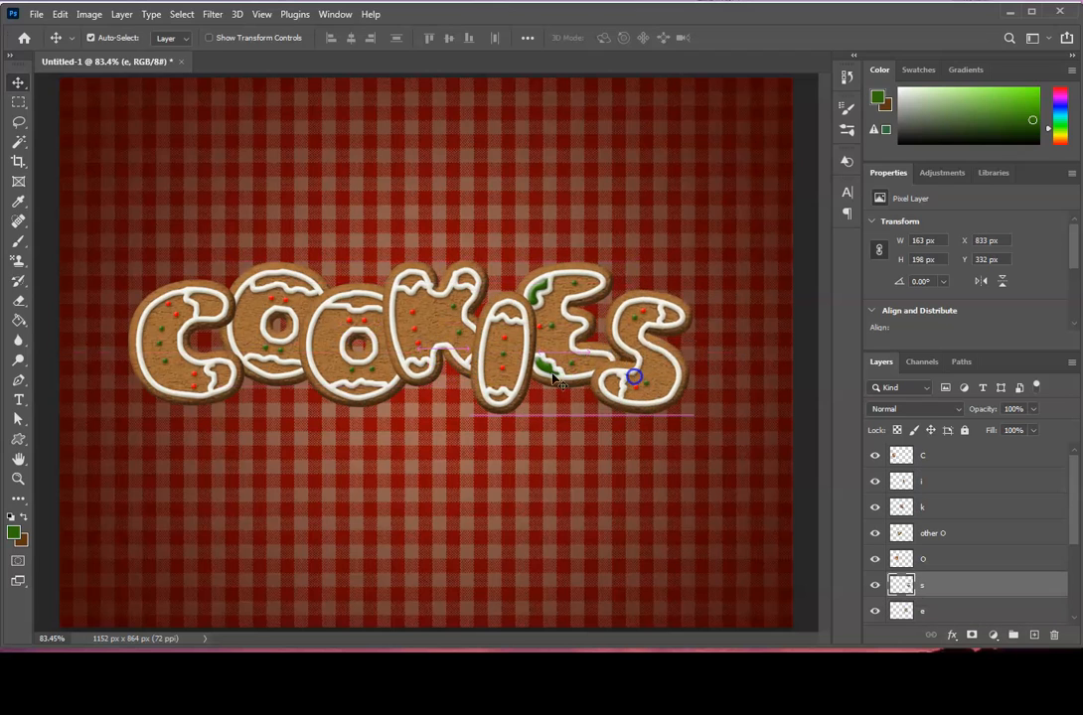
pyautogui.click(217, 377)
pyautogui.moveTo(218, 377); pyautogui.dragTo(232, 380)
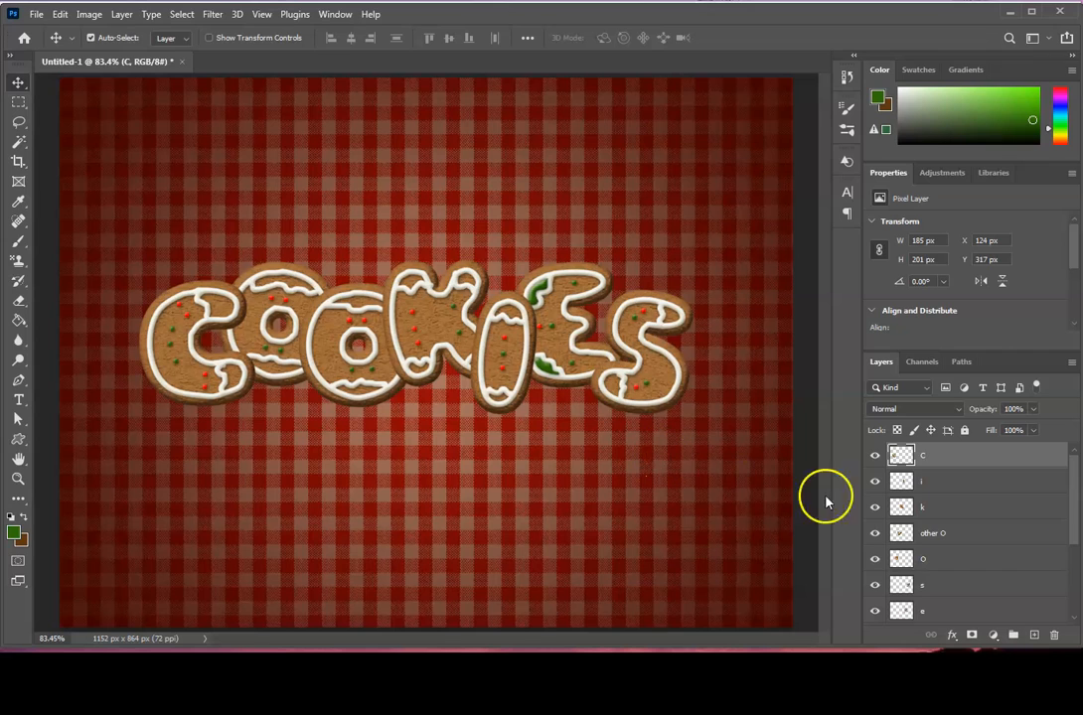
# Group all the letter layers from C down to e and name the group cookies.
pyautogui.moveTo(1071, 519); pyautogui.dragTo(1075, 562)
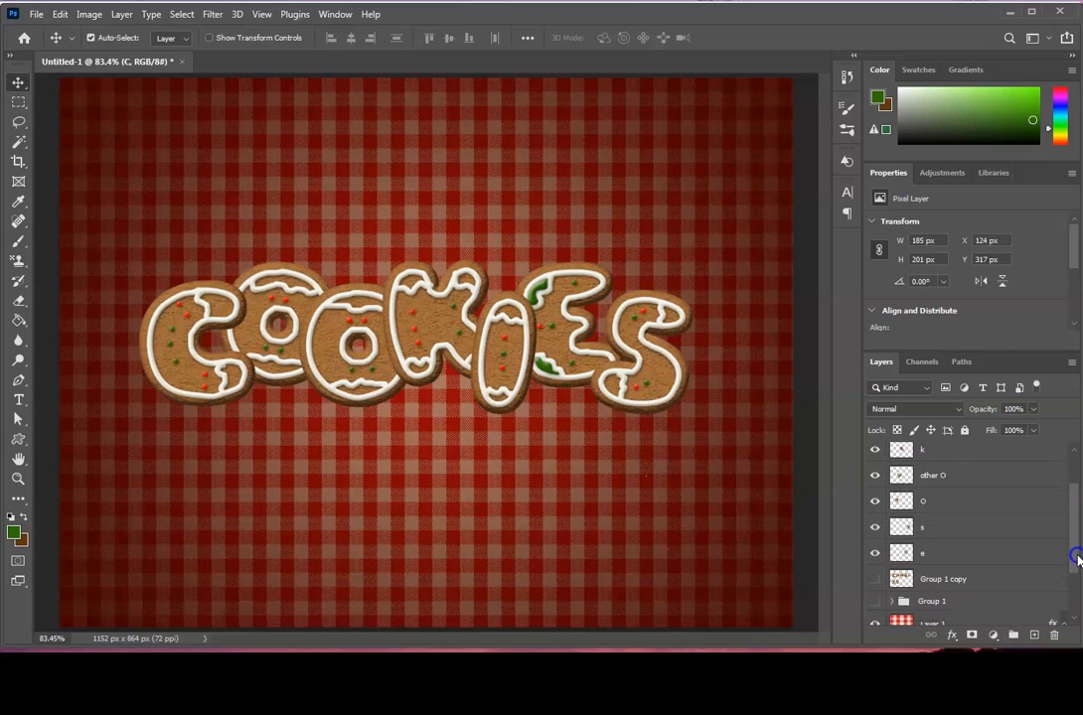
pyautogui.click(951, 557)
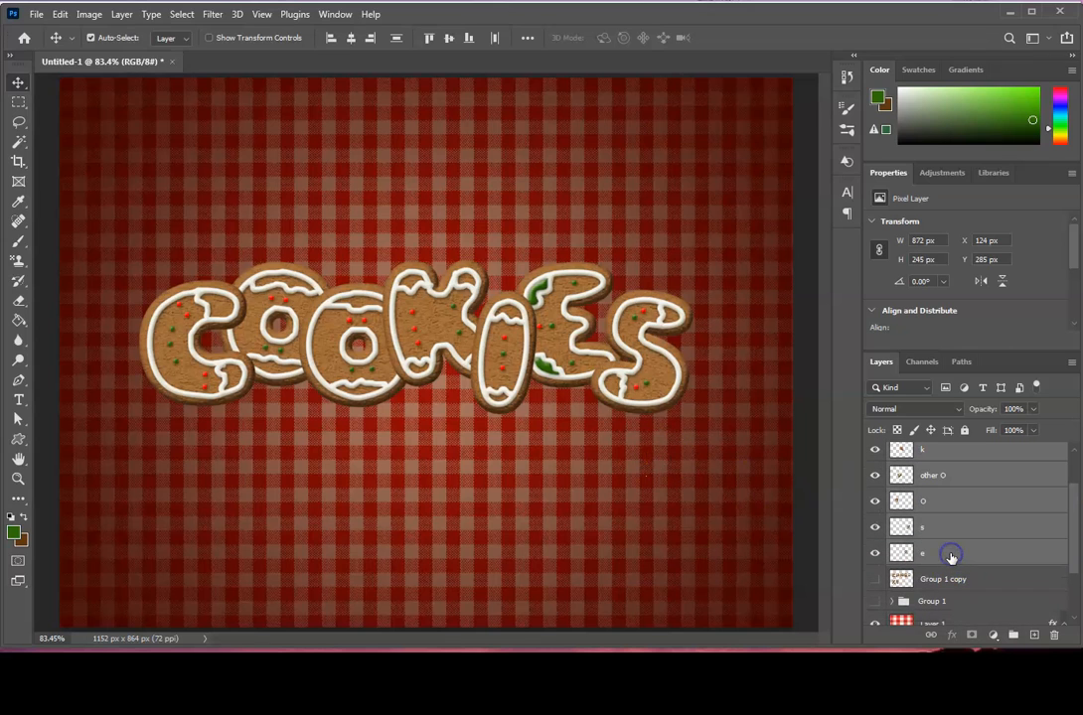
pyautogui.click(1013, 637)
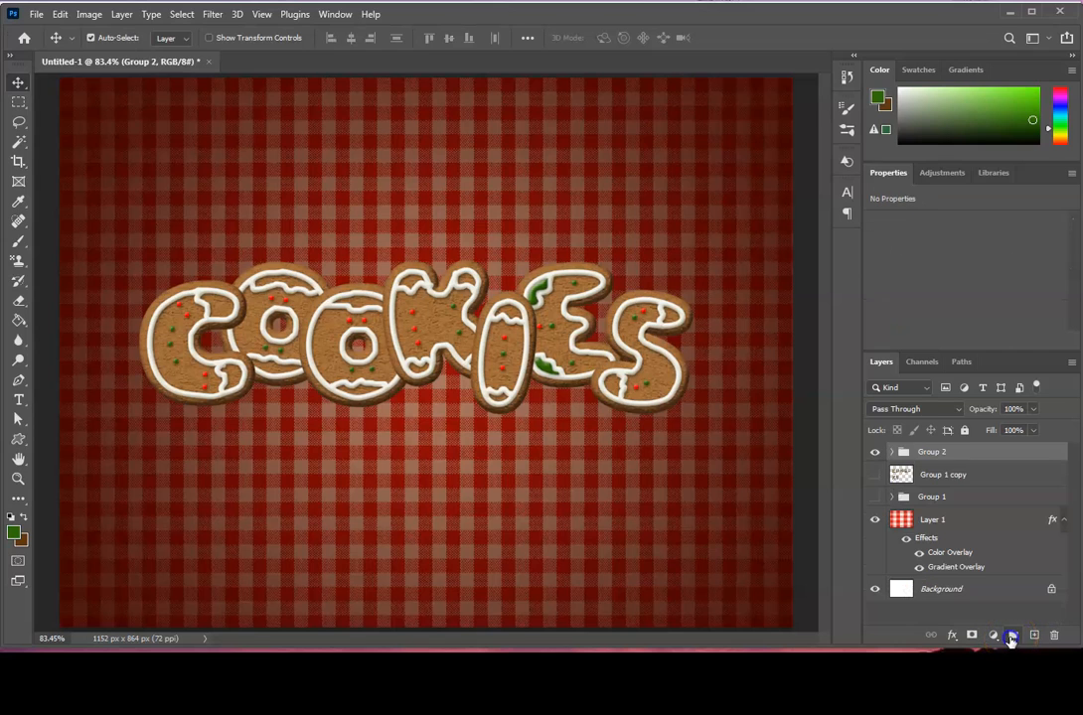
pyautogui.doubleClick(931, 452)
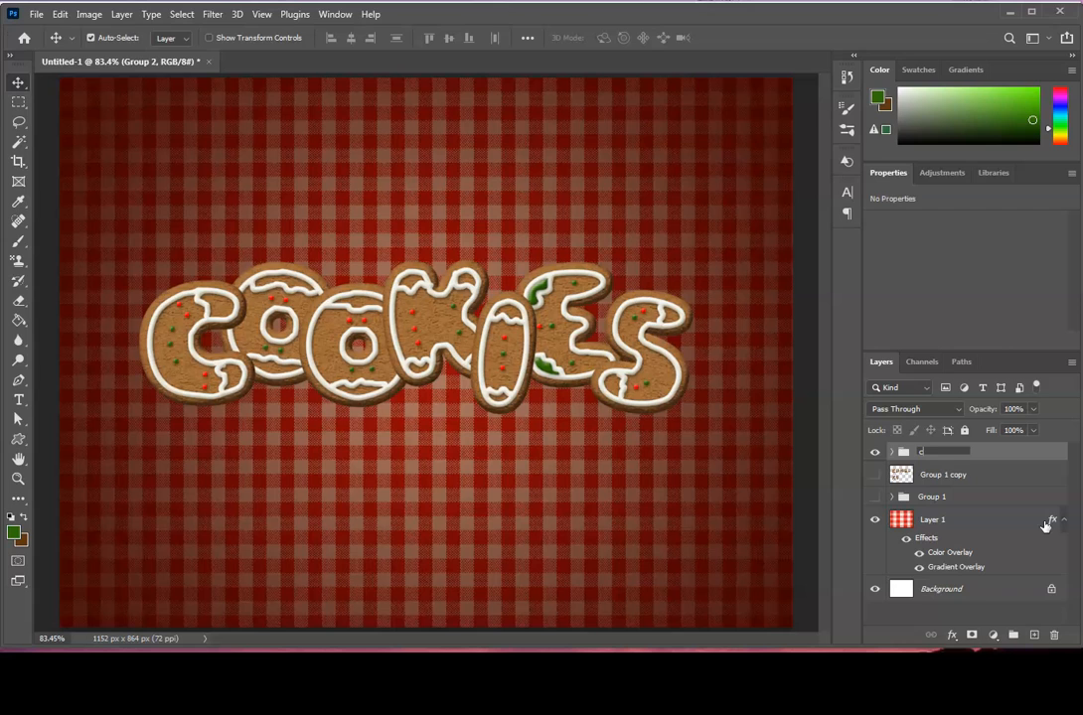
pyautogui.write('cookies')
pyautogui.click(1005, 452)
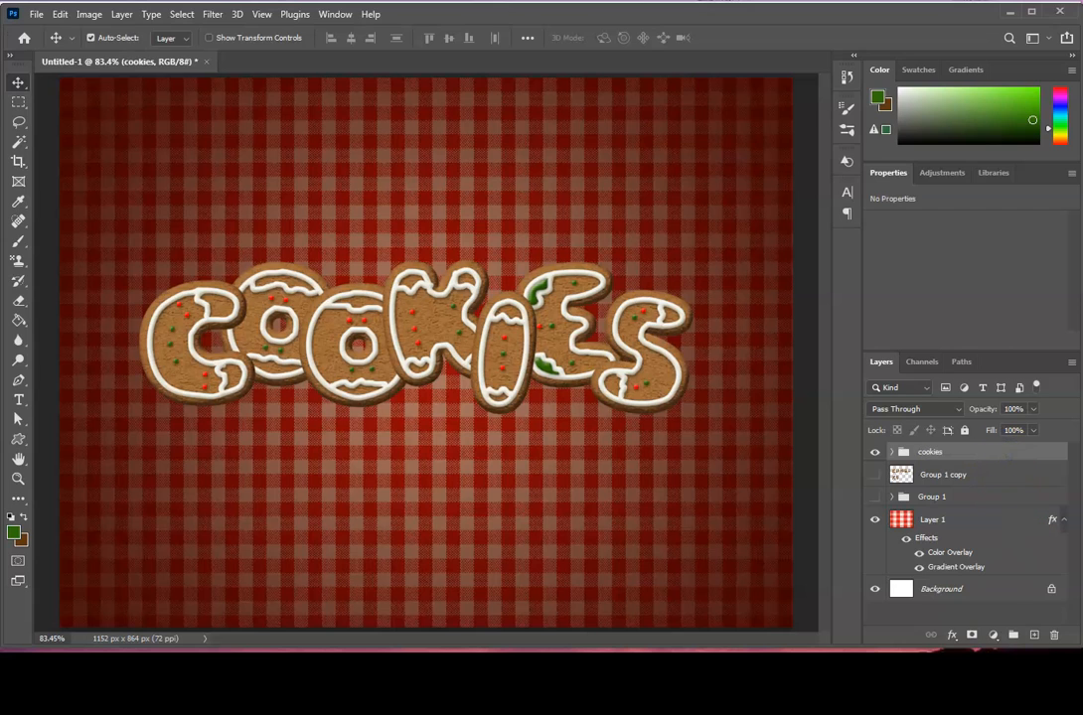
# Add a drop shadow to the cookies group and reset its settings to the defaults.
pyautogui.click(952, 635)
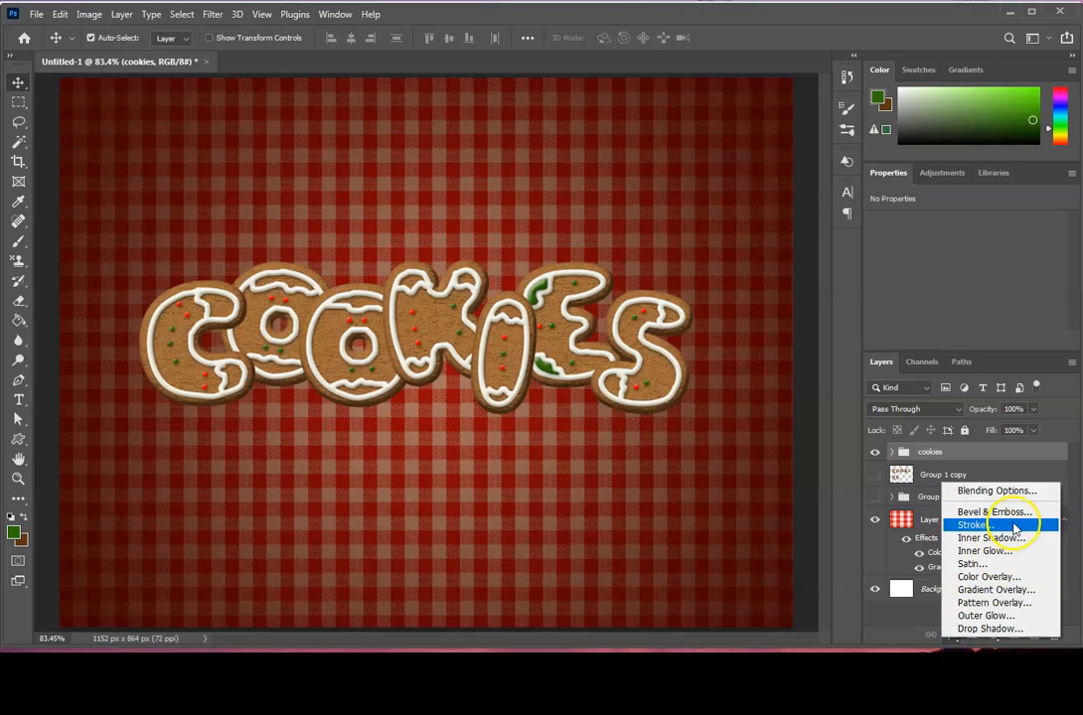
pyautogui.click(994, 628)
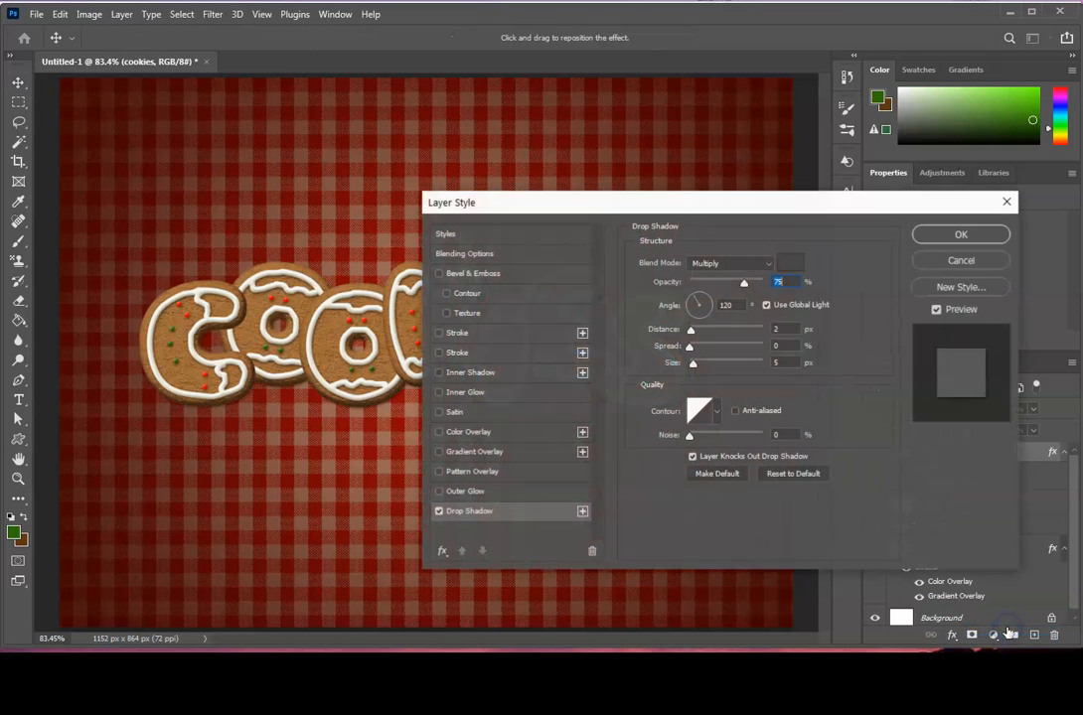
pyautogui.moveTo(721, 208); pyautogui.dragTo(776, 206)
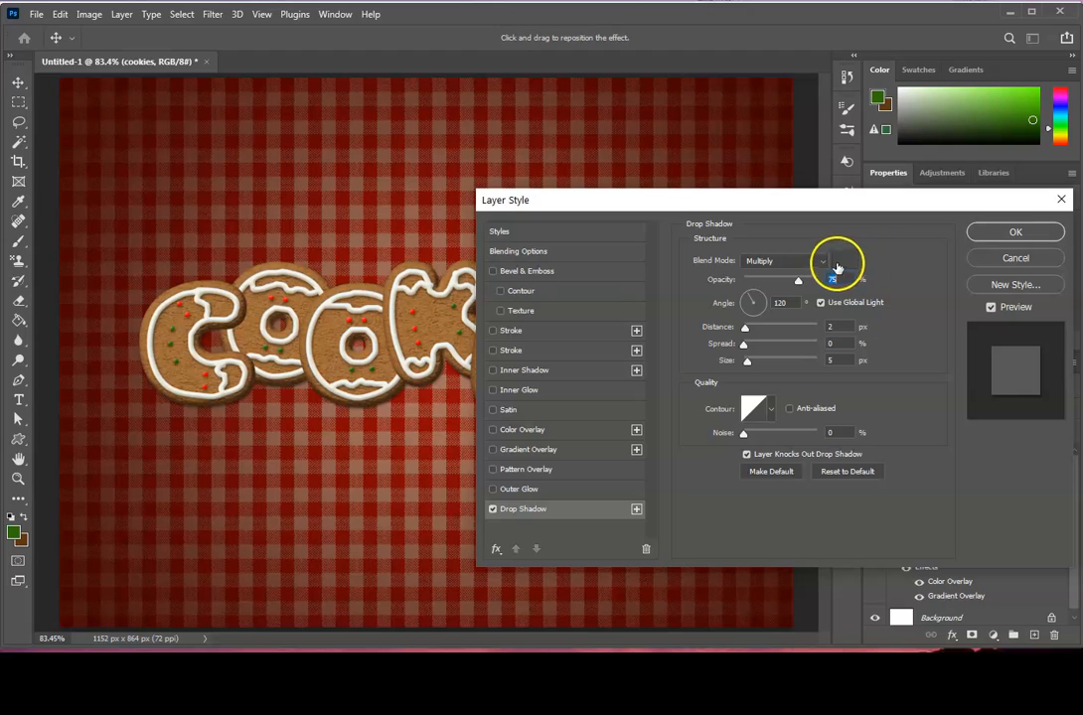
pyautogui.click(848, 475)
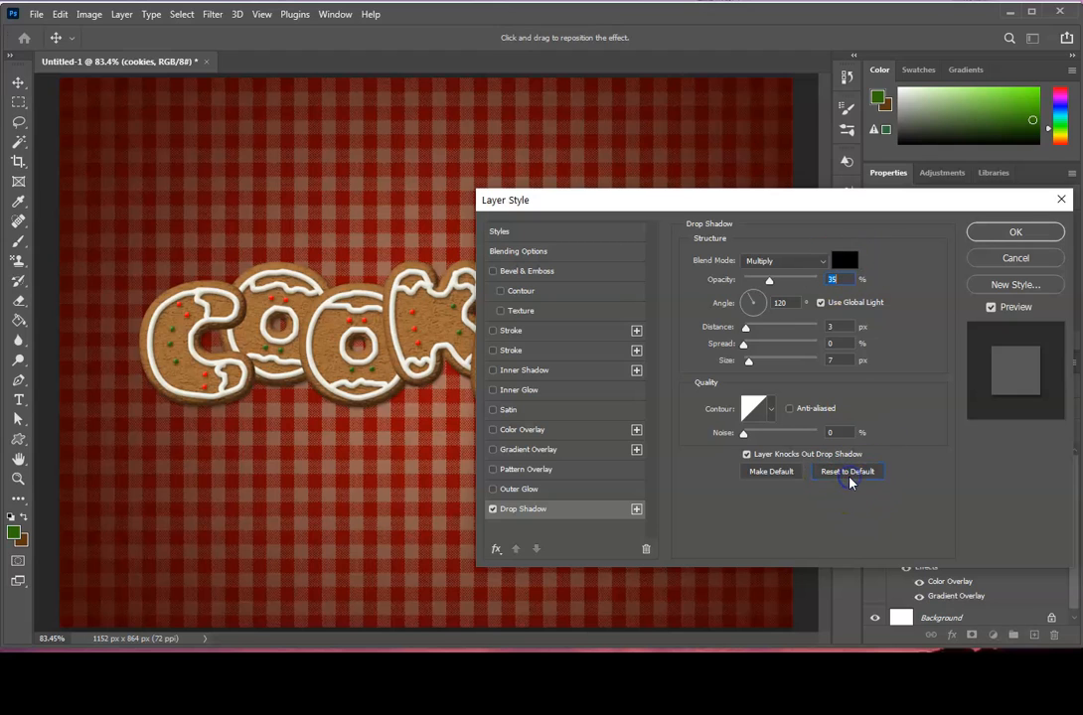
# Set the drop shadow's opacity to 55%, distance to 10 px and size to 10 px, and apply it.
pyautogui.doubleClick(855, 276)
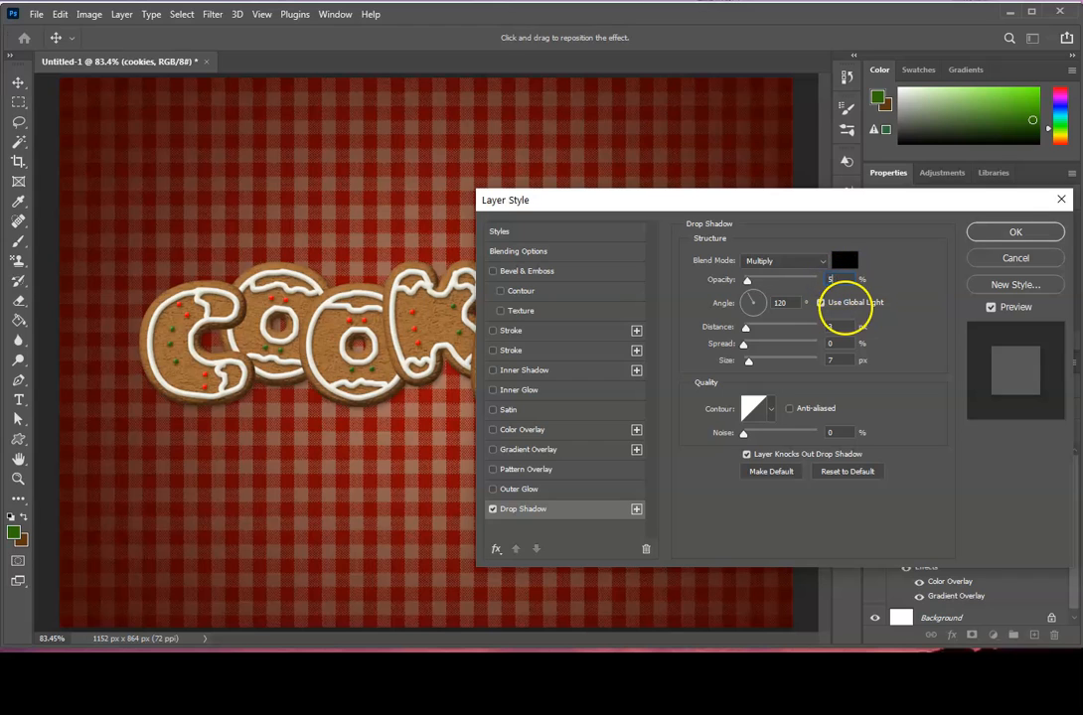
pyautogui.write('55')
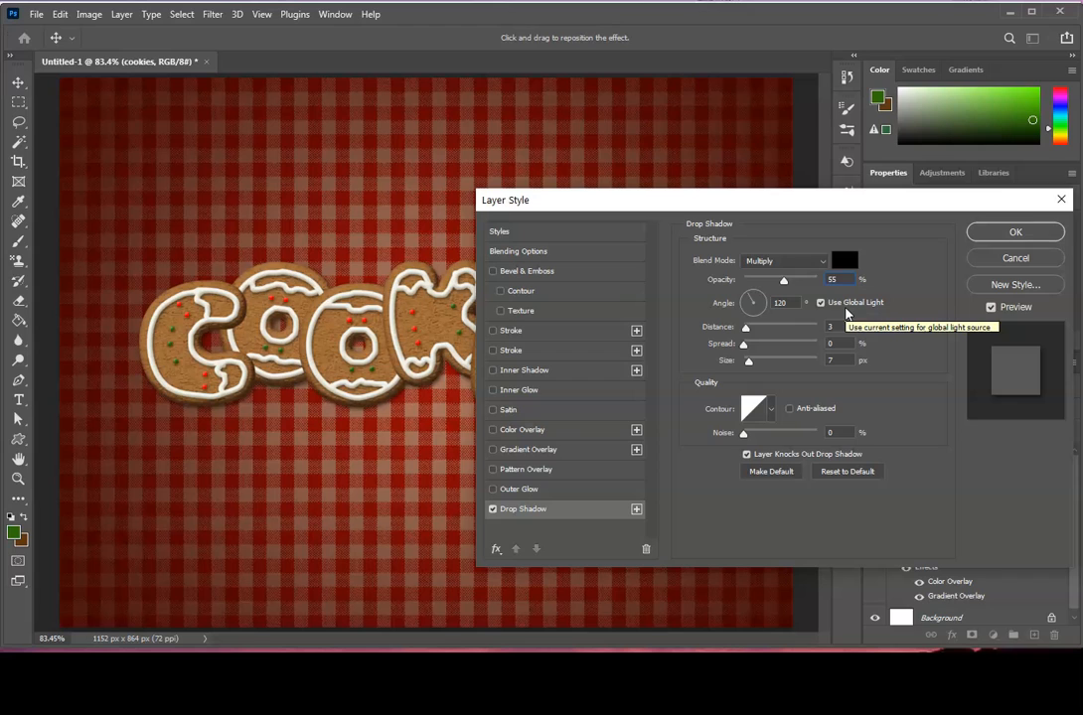
pyautogui.click(843, 328)
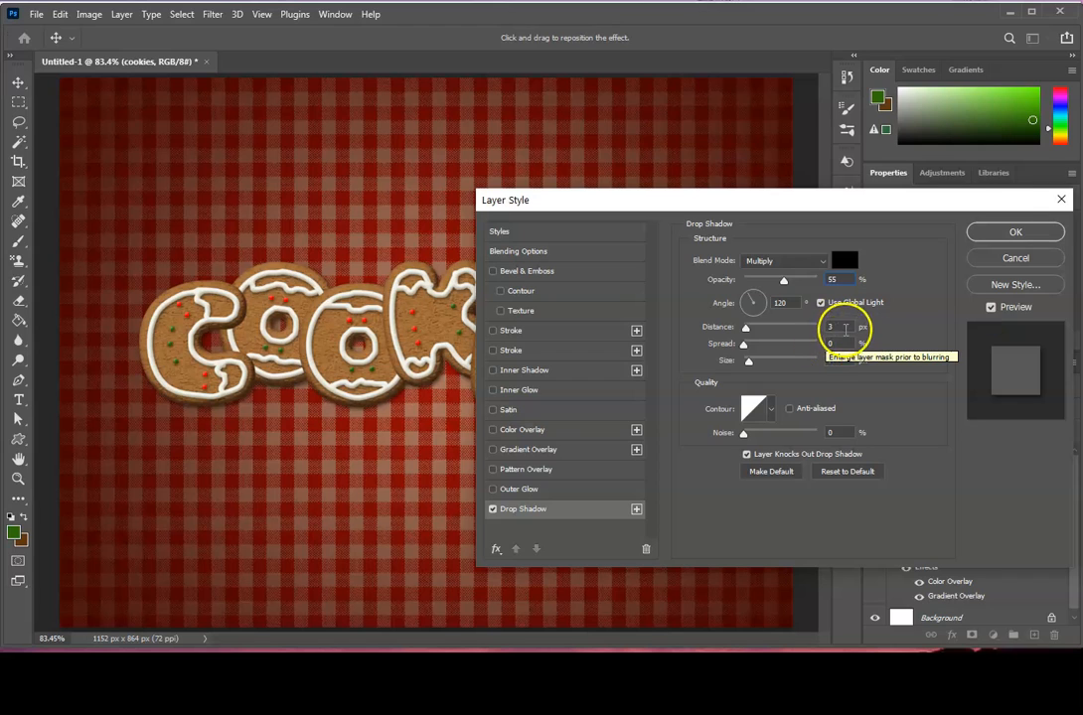
pyautogui.write('10')
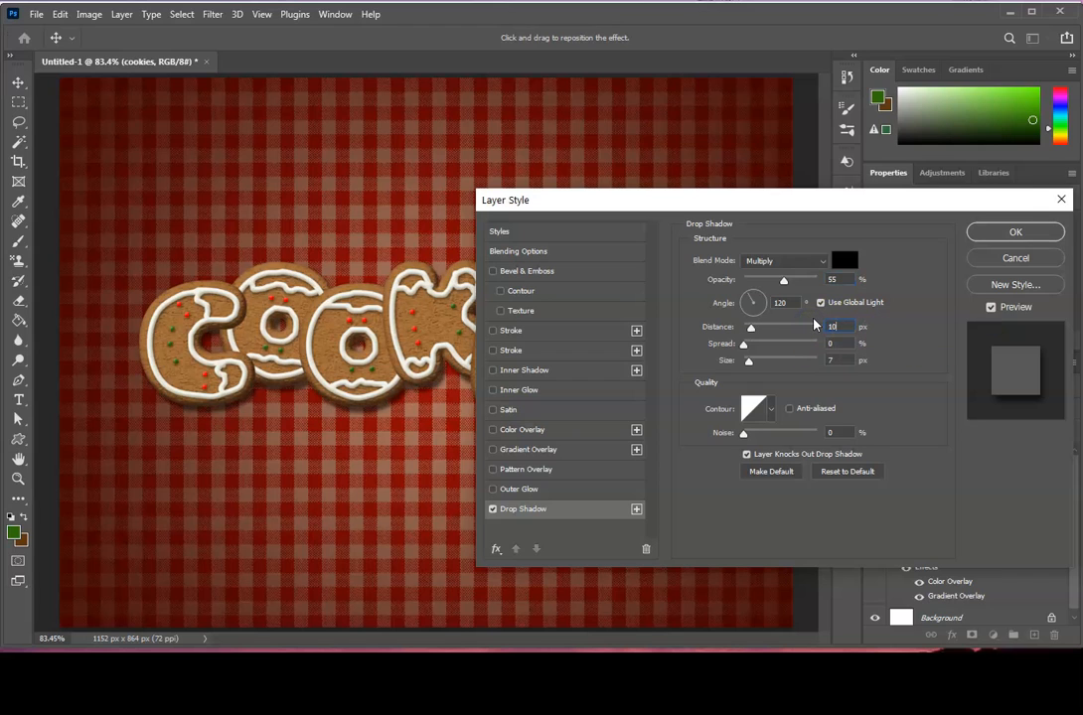
pyautogui.click(824, 360)
pyautogui.write('10')
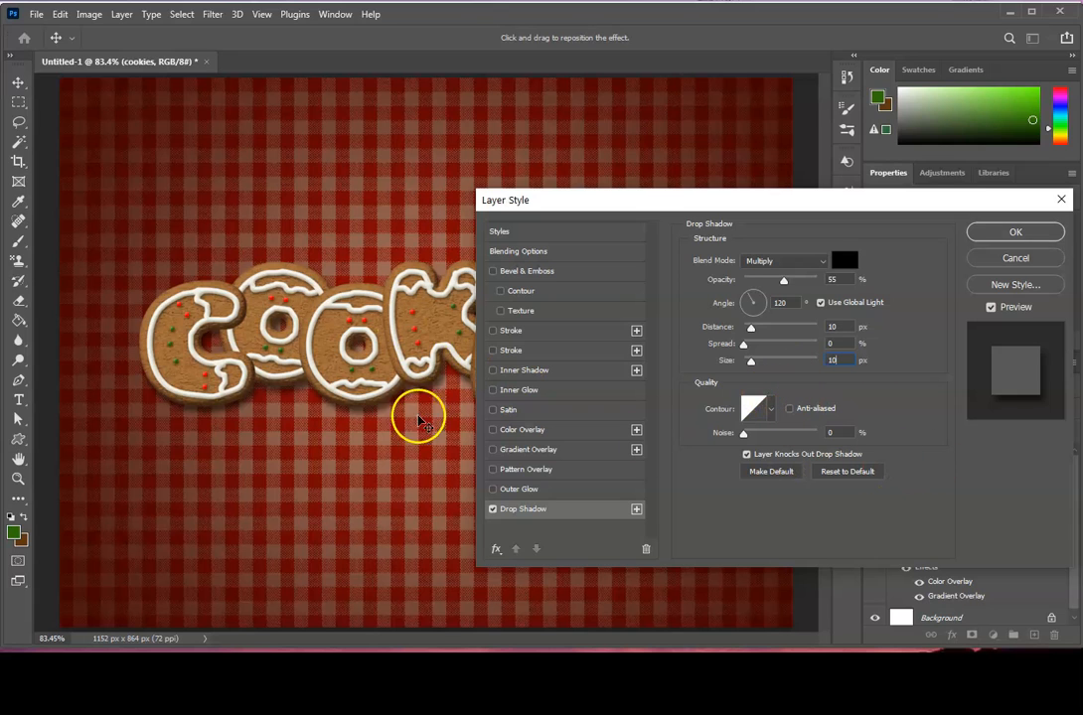
pyautogui.moveTo(669, 200); pyautogui.dragTo(652, 130)
pyautogui.click(996, 165)
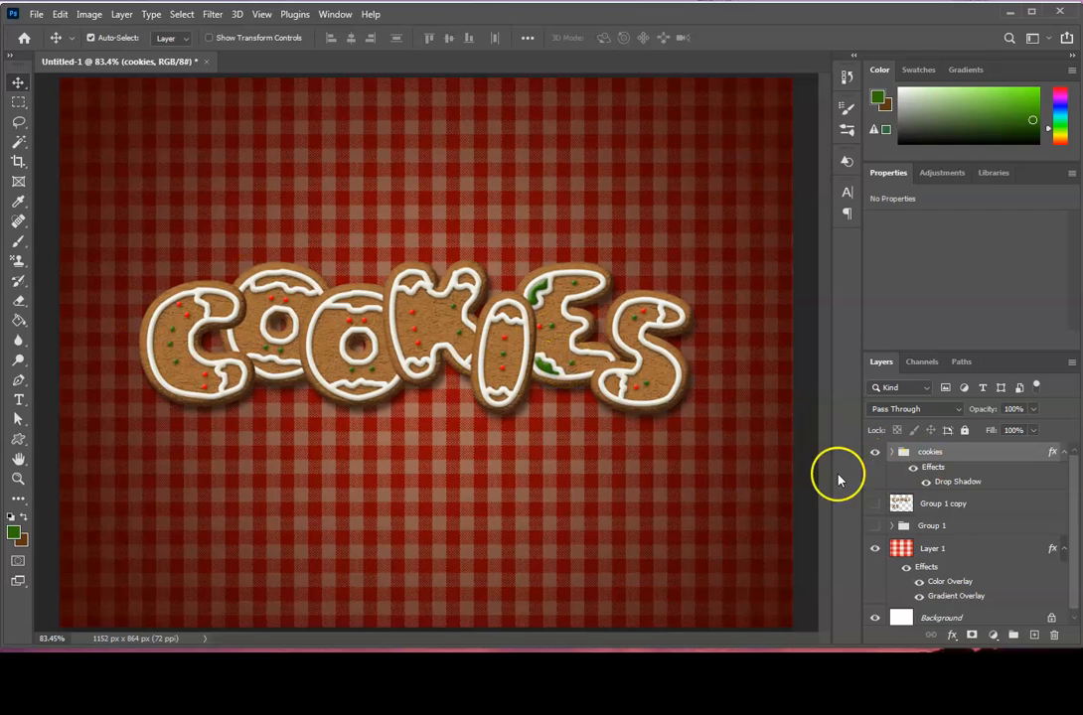
# Draw a green ellipse shape about 987 by 498 px over the COOKIES letters and shift it up to about X 50, Y 171 px.
pyautogui.click(18, 439)
pyautogui.rightClick(18, 439)
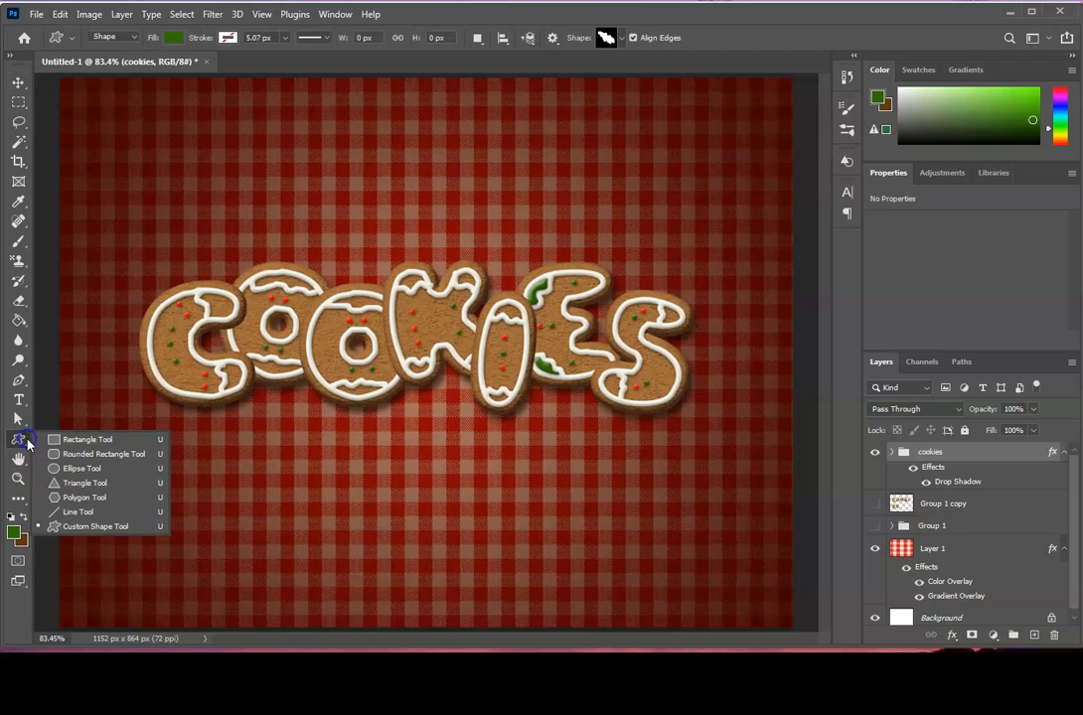
pyautogui.click(92, 469)
pyautogui.moveTo(126, 243); pyautogui.dragTo(749, 543)
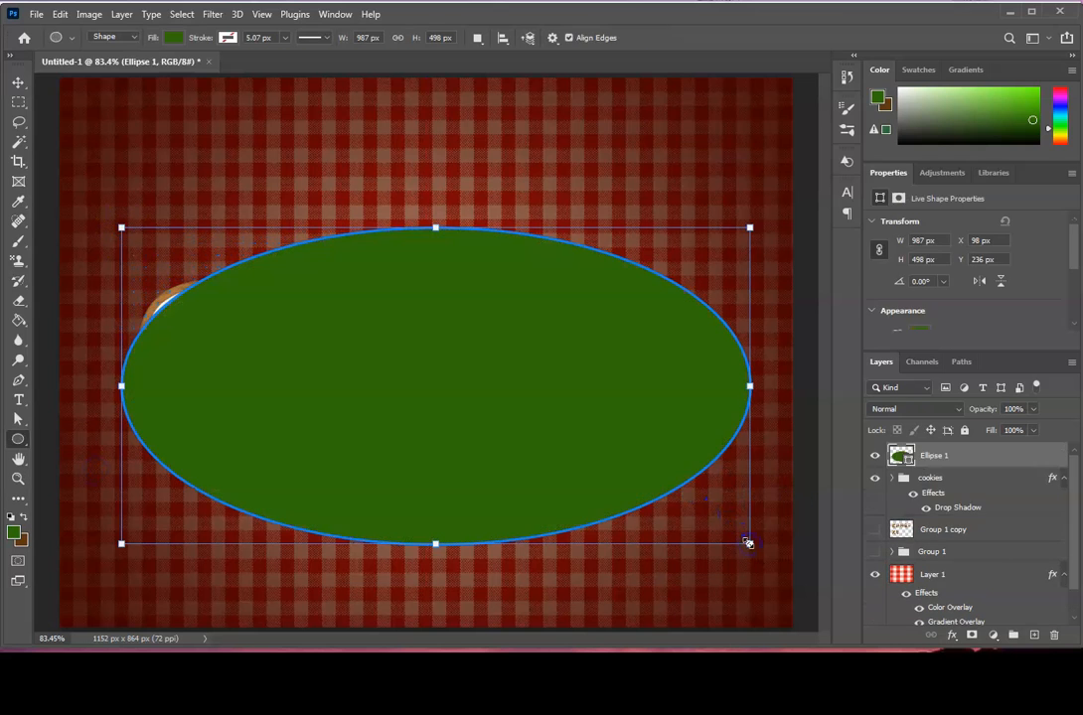
pyautogui.click(18, 82)
pyautogui.moveTo(402, 408); pyautogui.dragTo(370, 368)
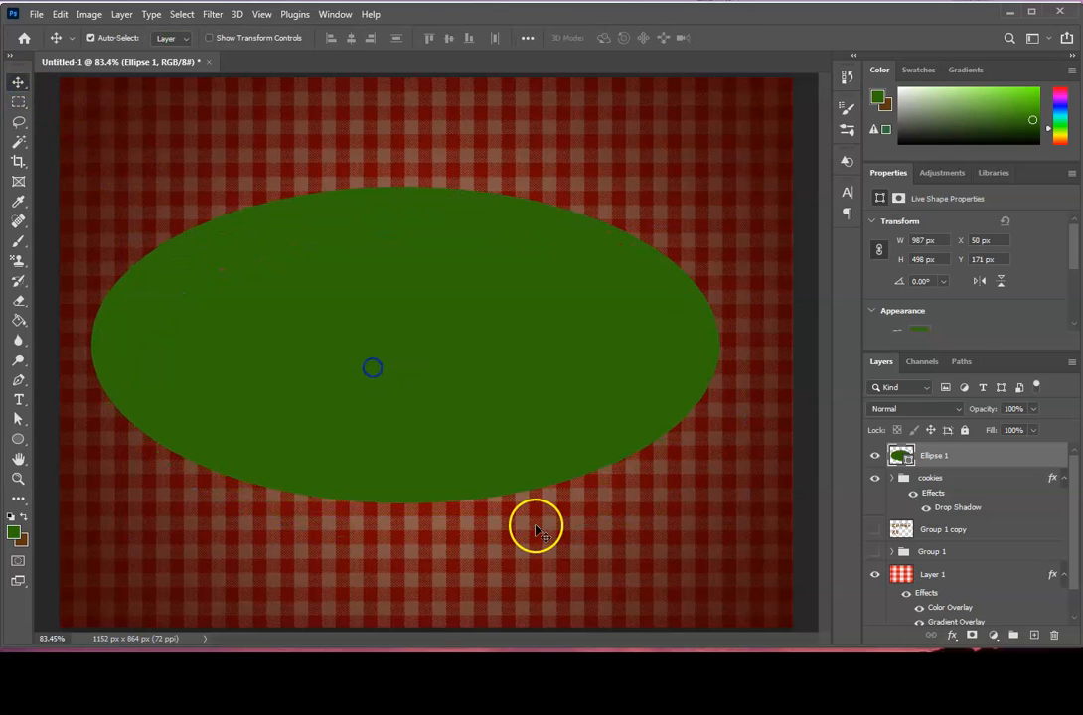
pyautogui.moveTo(897, 454); pyautogui.dragTo(943, 509)
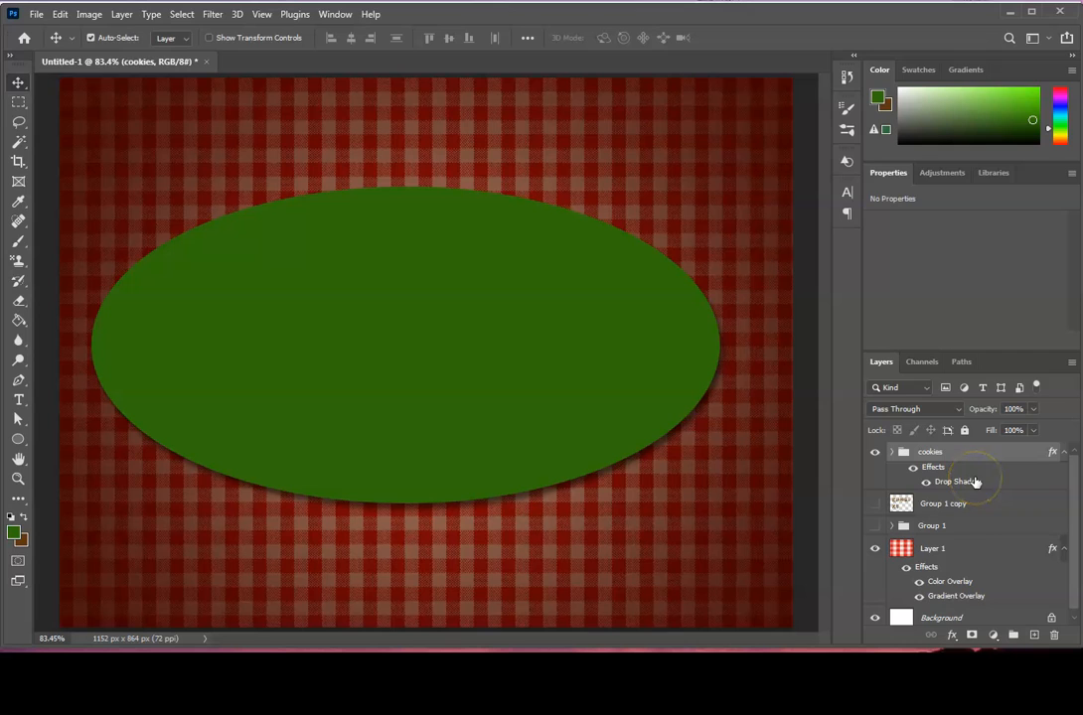
pyautogui.click(892, 453)
pyautogui.moveTo(926, 499); pyautogui.dragTo(955, 445)
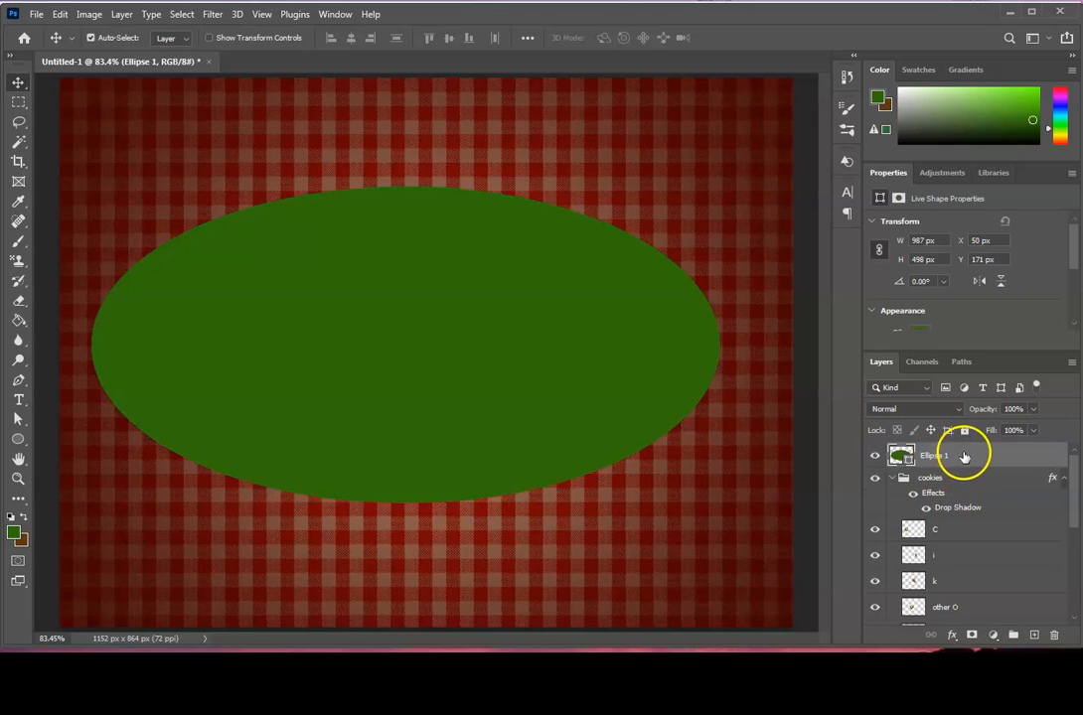
pyautogui.click(892, 477)
# Stack the ellipse layer directly below the cookies group and enlarge it to about 103% so it frames the letters evenly.
pyautogui.moveTo(966, 454); pyautogui.dragTo(992, 524)
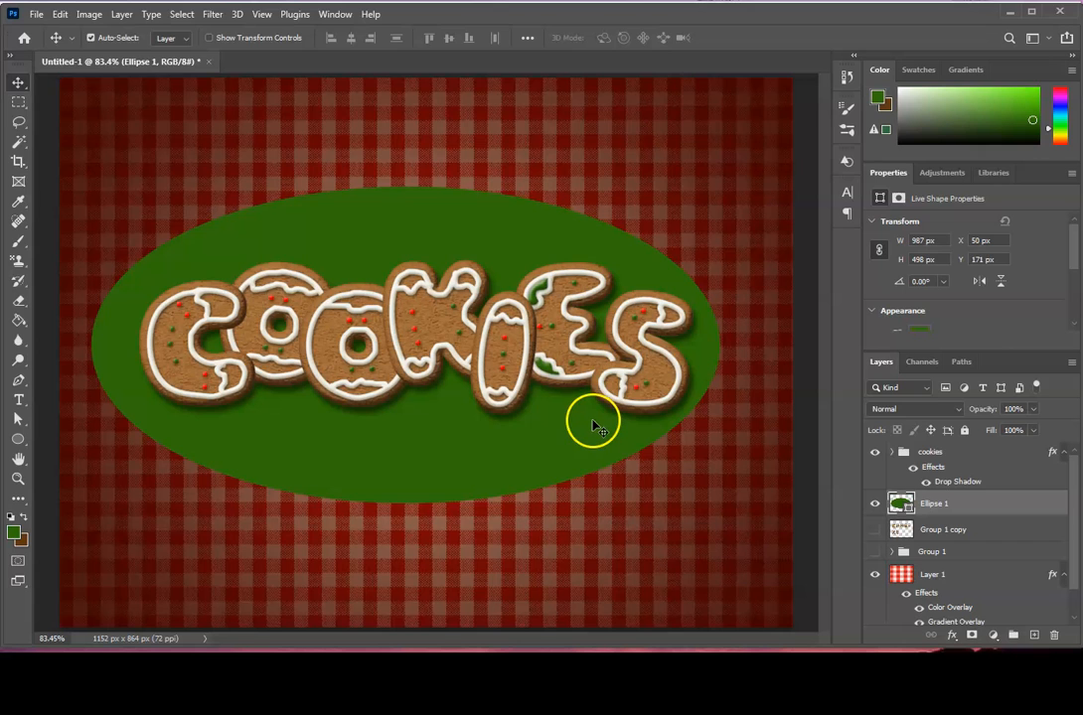
pyautogui.hotkey('ctrl', 't')
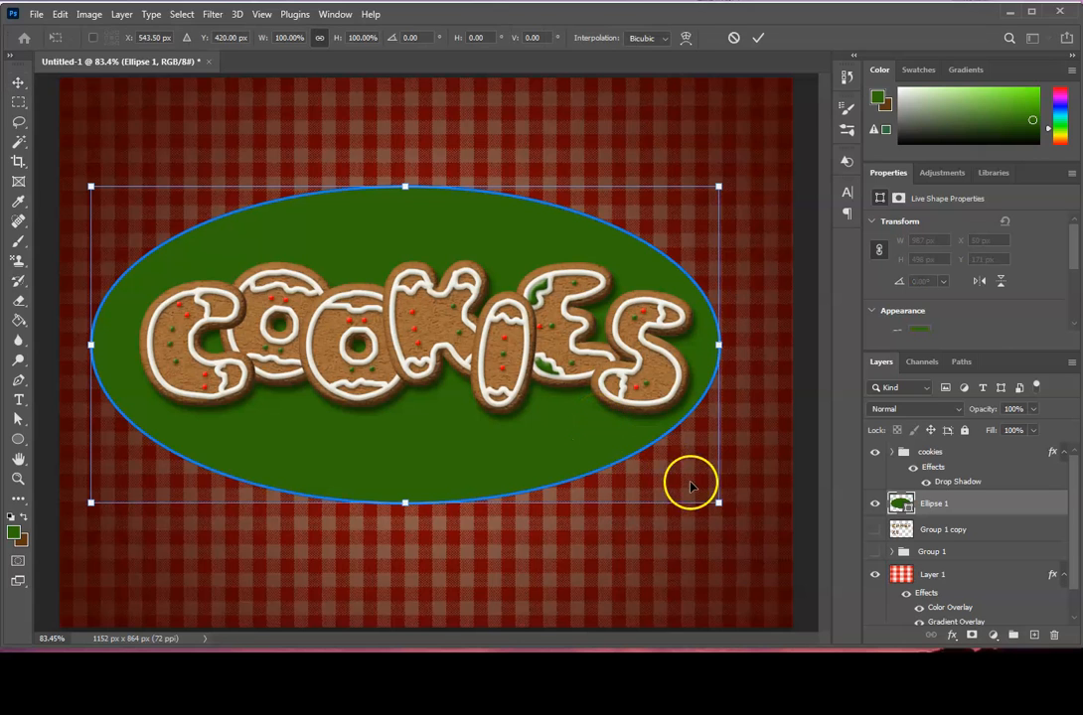
pyautogui.moveTo(721, 505); pyautogui.dragTo(740, 512)
pyautogui.moveTo(669, 445); pyautogui.dragTo(658, 441)
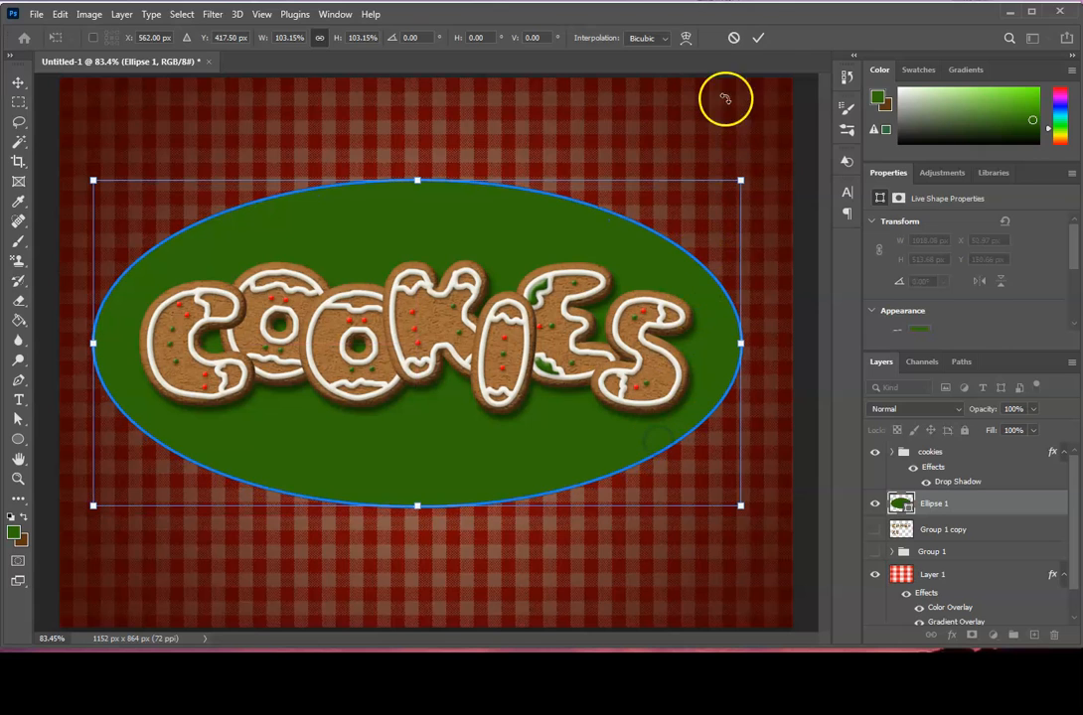
pyautogui.click(758, 38)
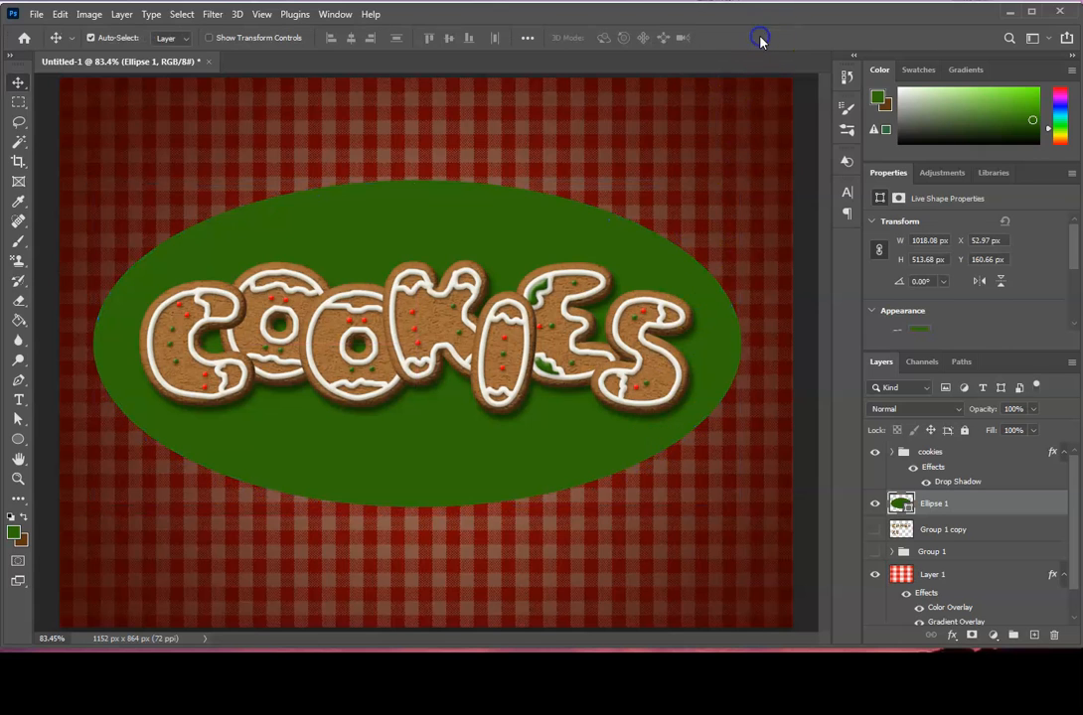
# Change the ellipse's fill colour to a9977d.
pyautogui.doubleClick(900, 504)
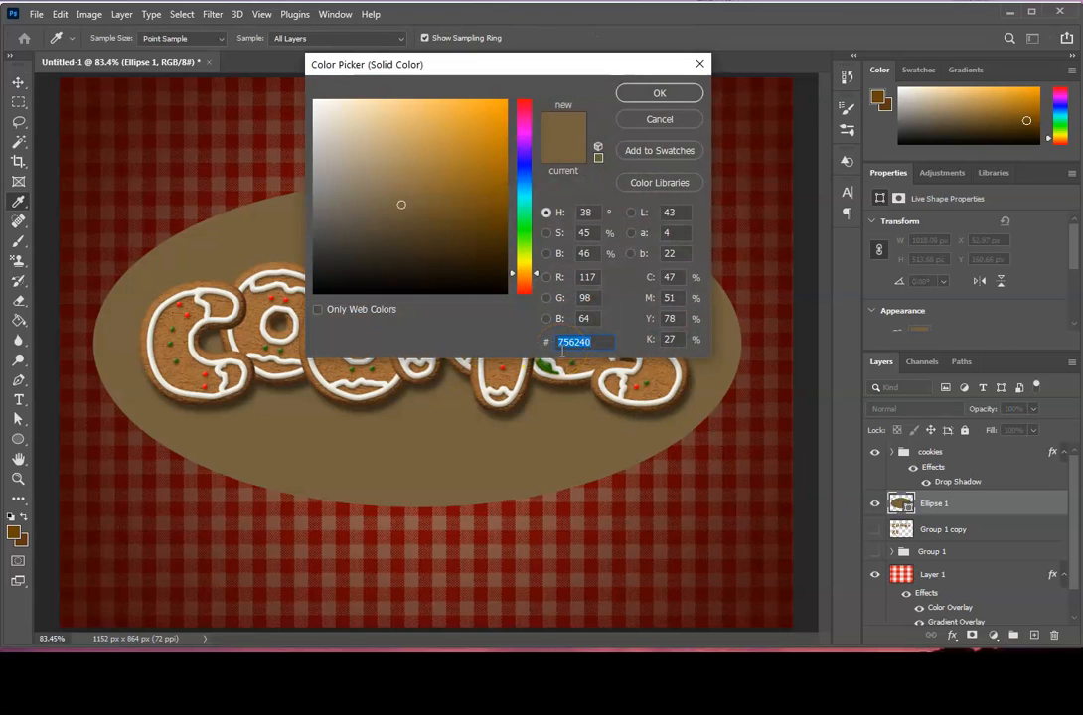
pyautogui.write('a99')
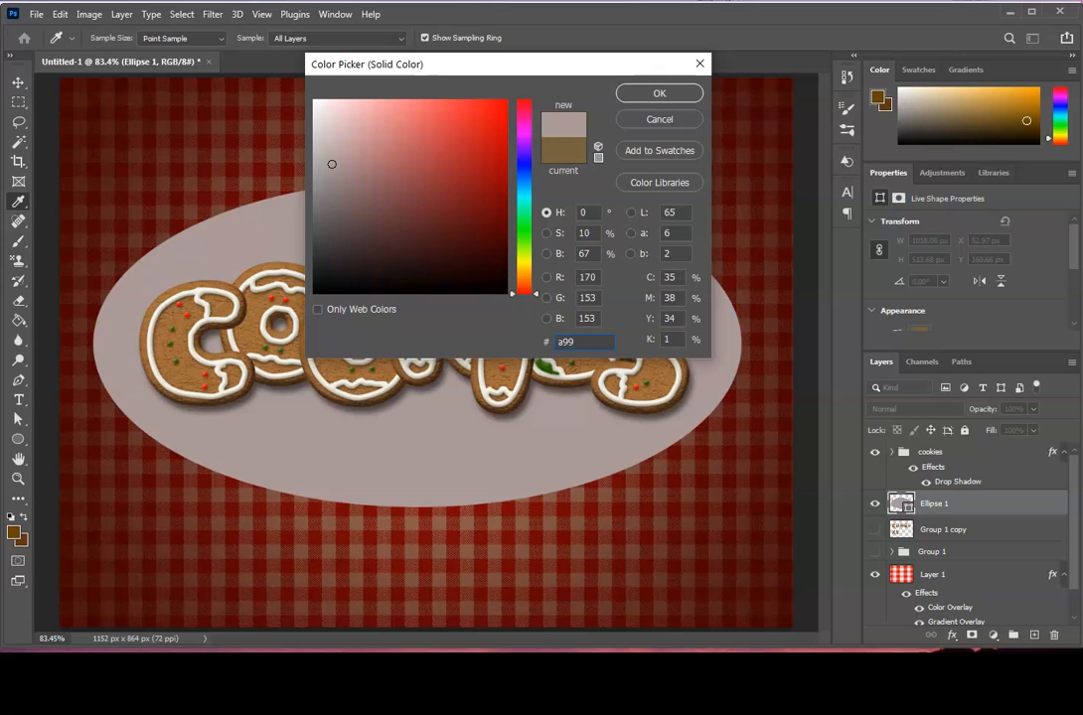
pyautogui.write('77d')
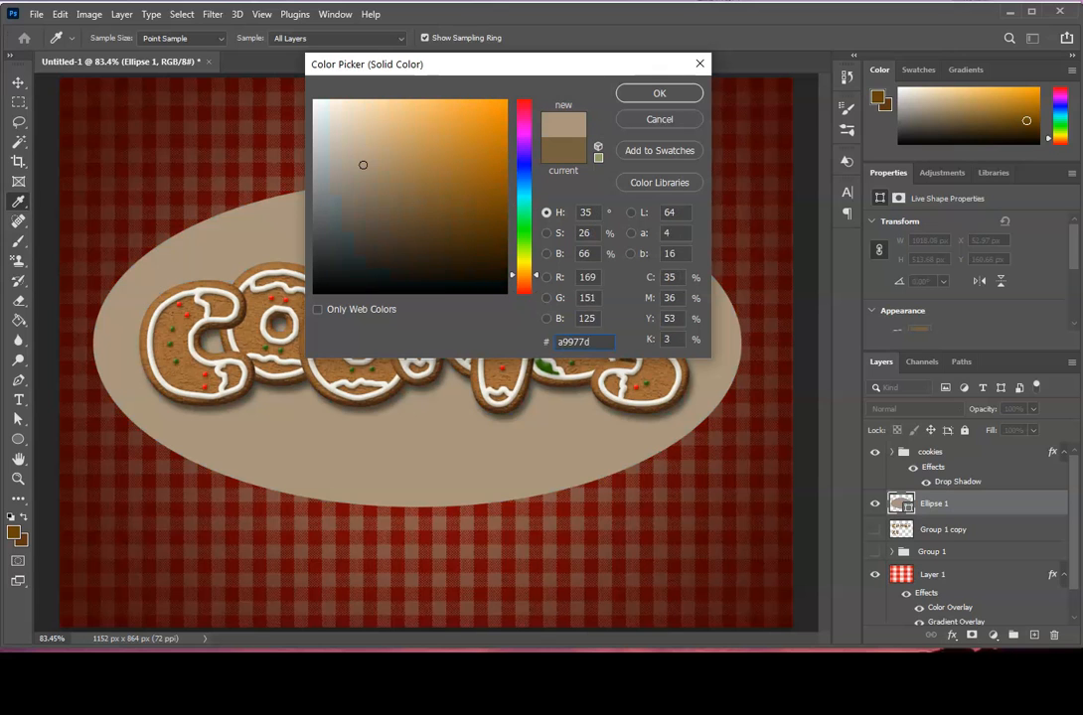
pyautogui.click(664, 94)
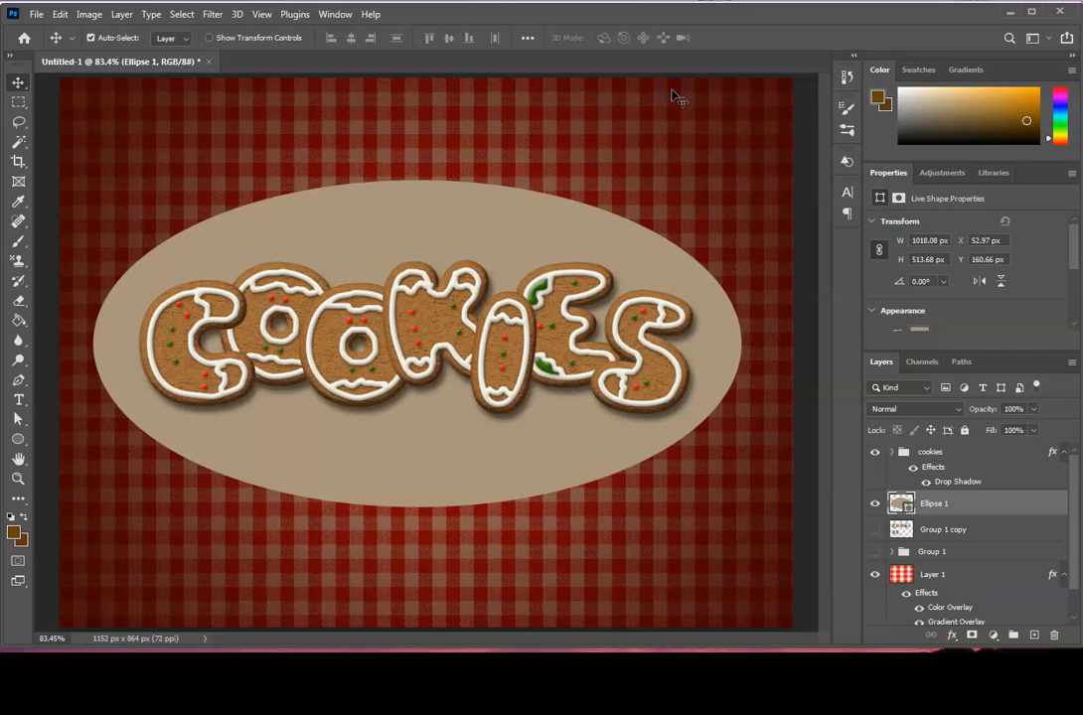
# Add a Bevel & Emboss effect to the ellipse with the Chisel Hard technique and a size of 51 px.
pyautogui.click(954, 640)
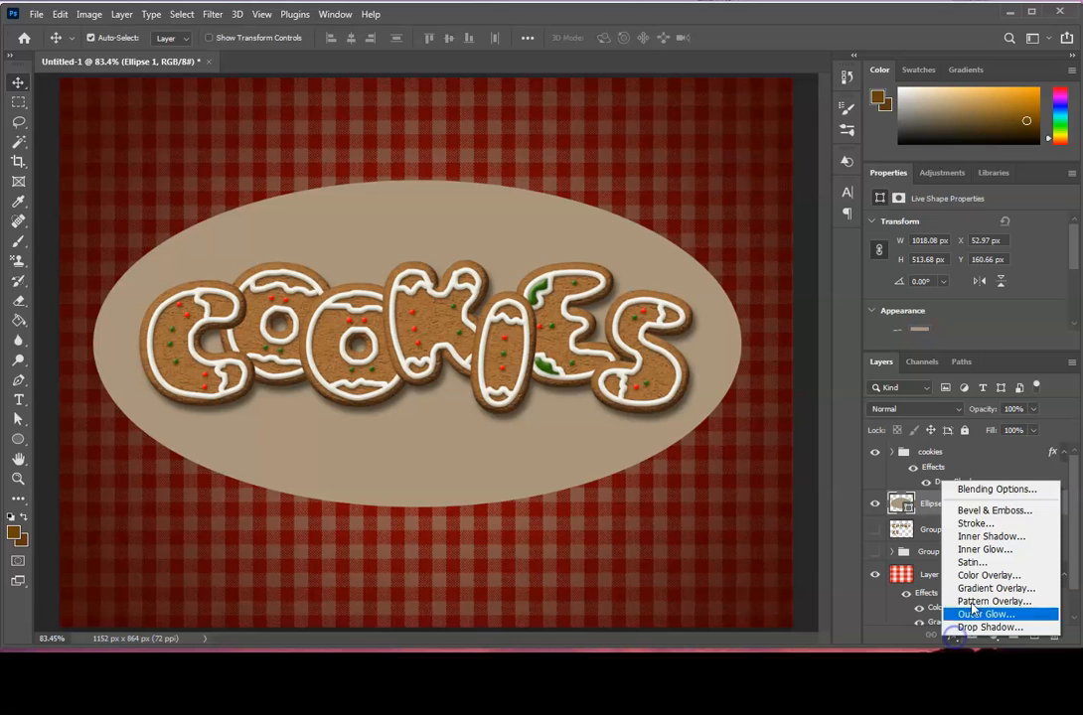
pyautogui.click(1001, 508)
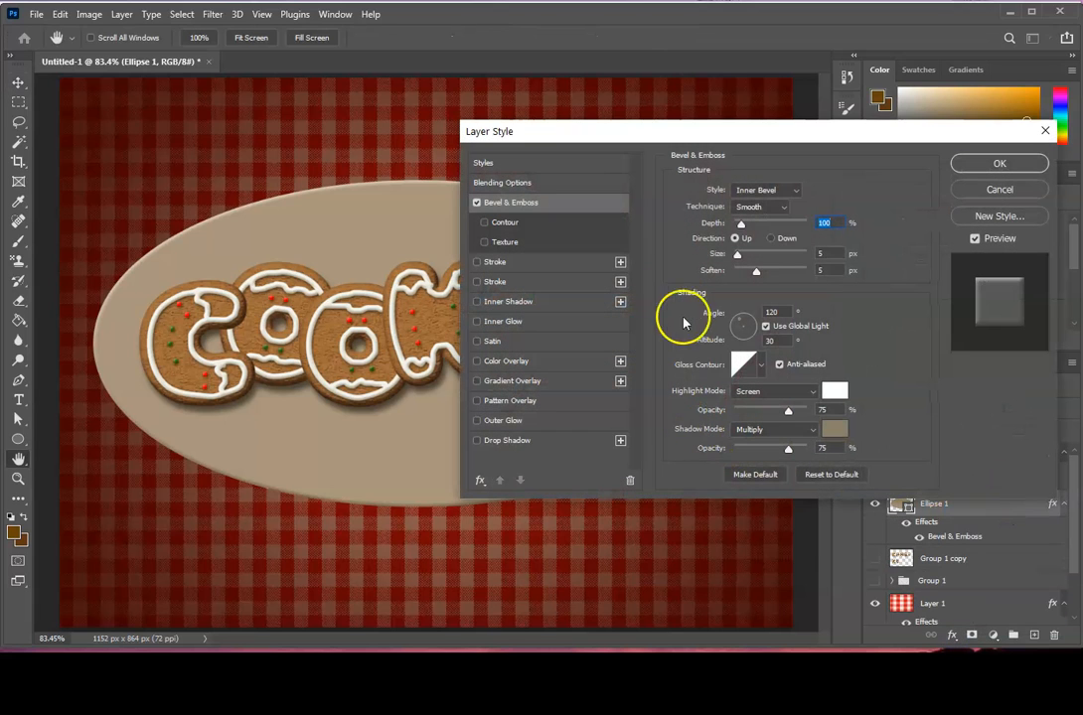
pyautogui.click(780, 207)
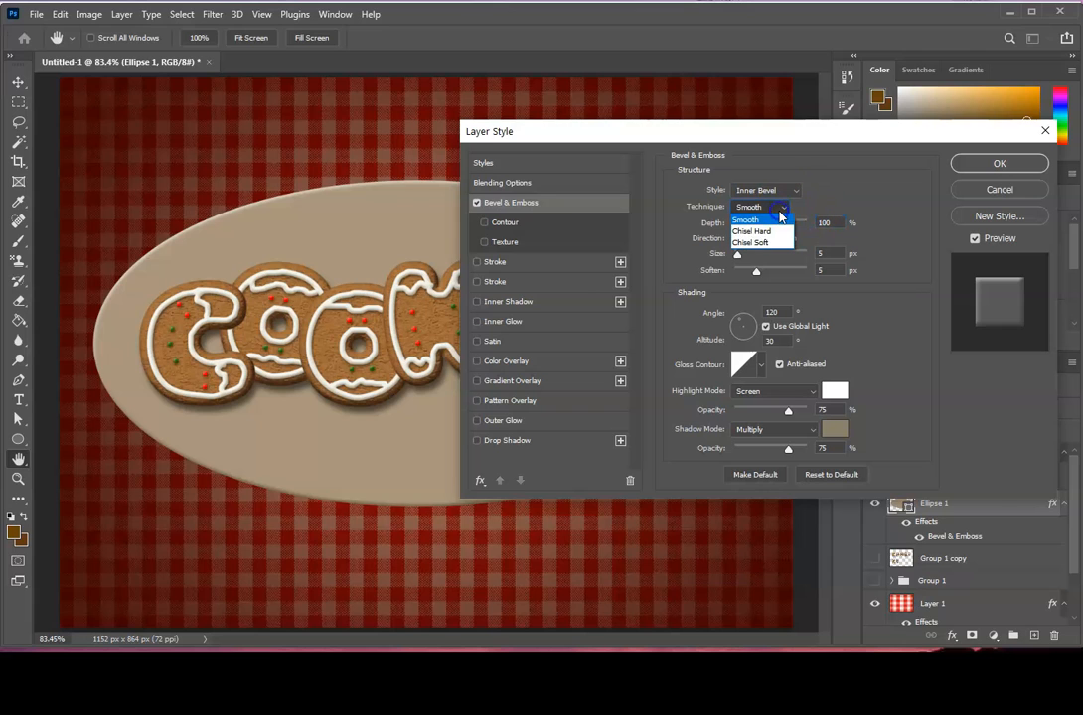
pyautogui.click(771, 232)
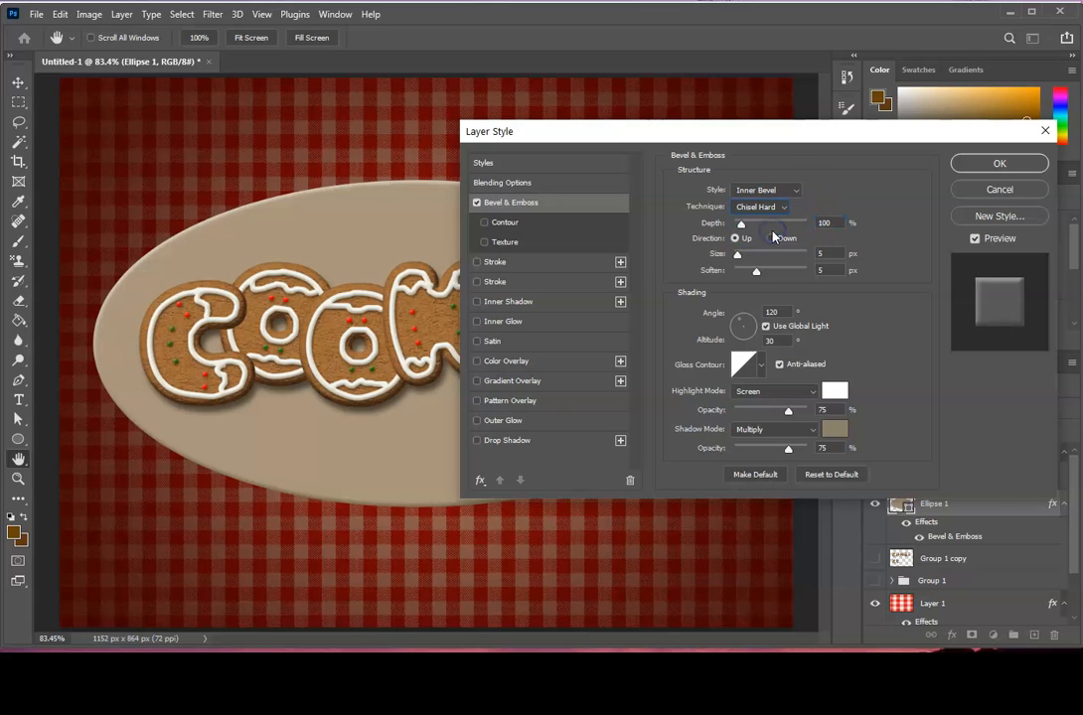
pyautogui.click(832, 255)
pyautogui.write('51')
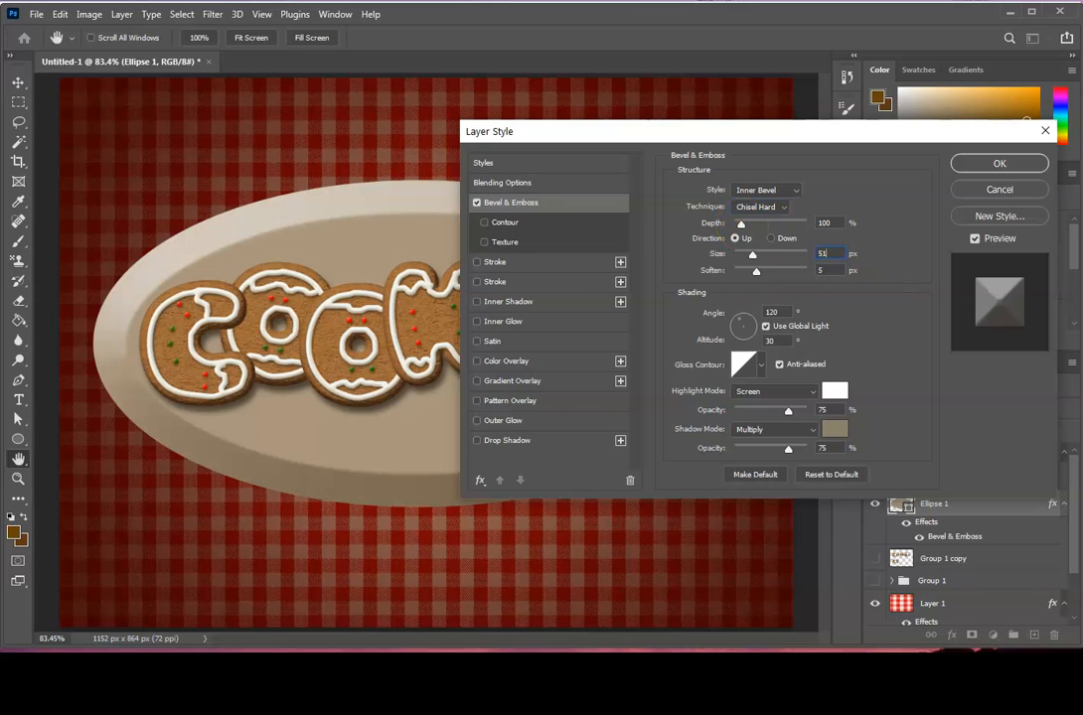
# Set the ellipse bevel's highlight mode to Soft Light.
pyautogui.click(772, 239)
pyautogui.click(770, 343)
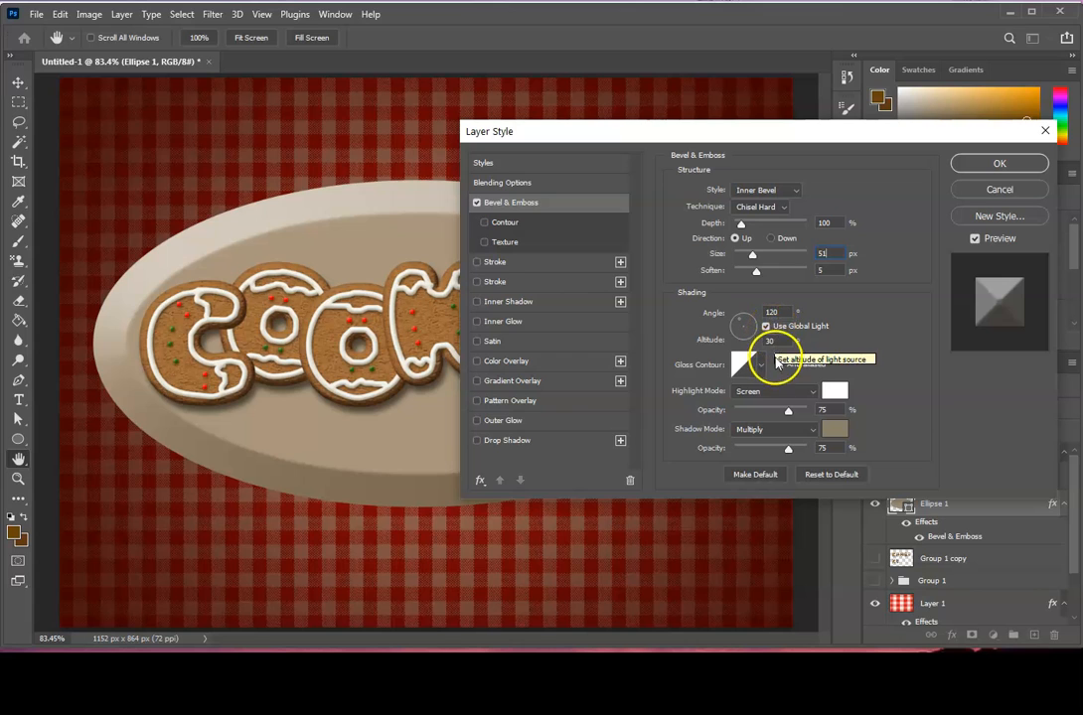
pyautogui.click(795, 391)
pyautogui.moveTo(798, 395); pyautogui.dragTo(778, 522)
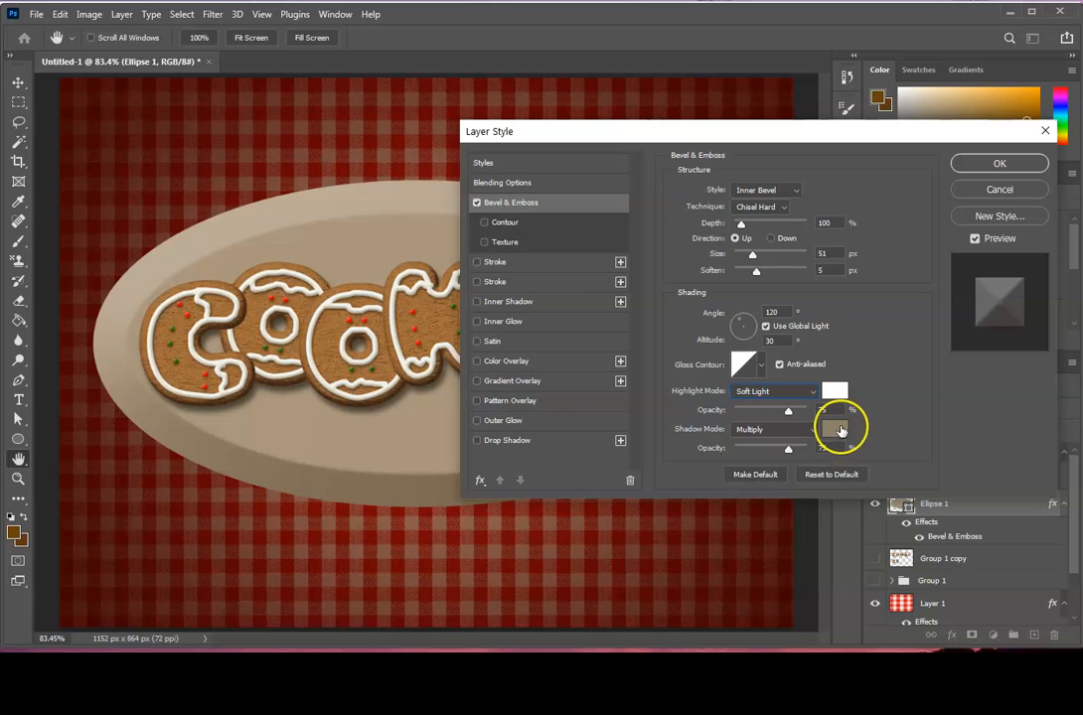
# Set the ellipse bevel's shadow colour to d1c6bc.
pyautogui.click(841, 430)
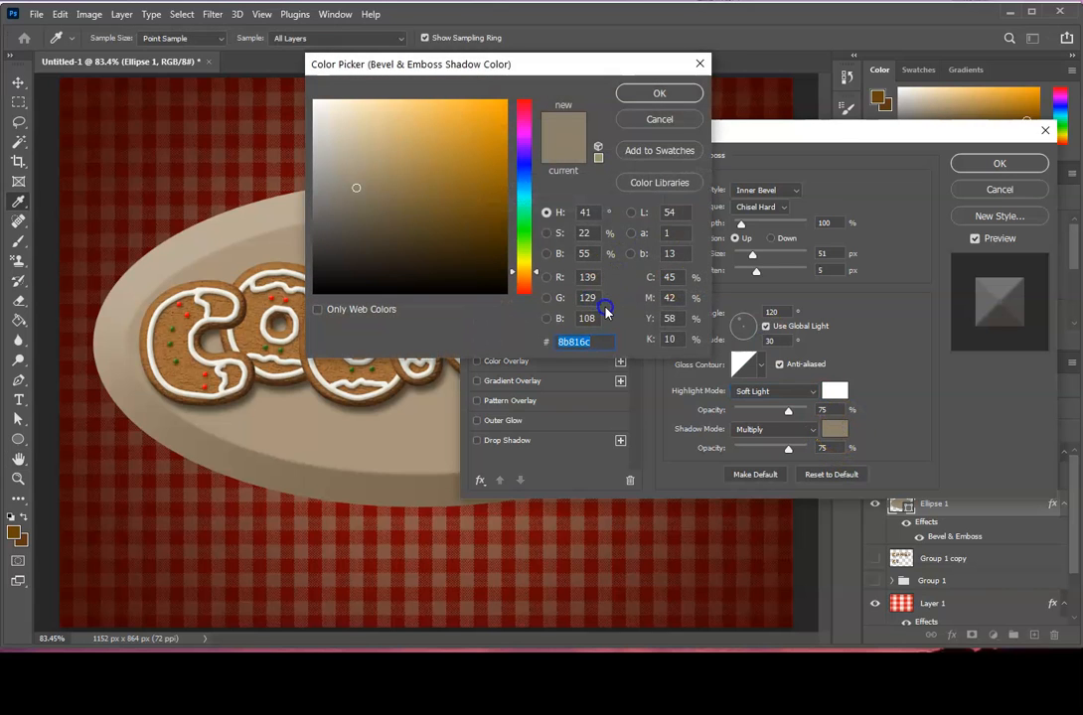
pyautogui.write('d1')
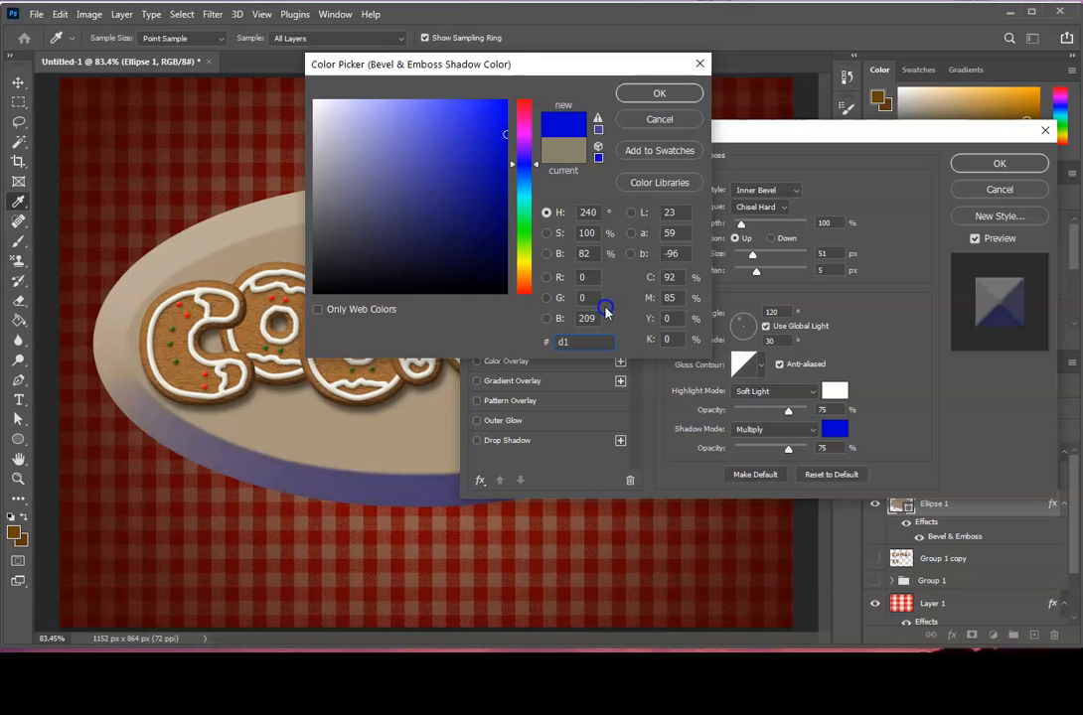
pyautogui.write('c6')
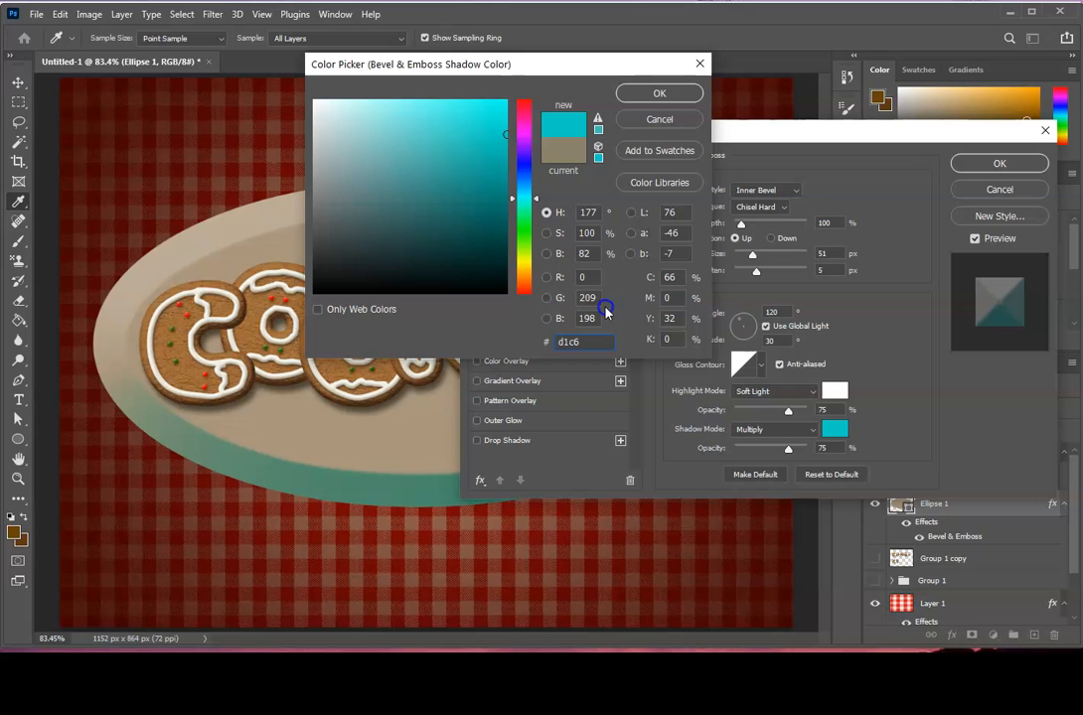
pyautogui.write('b')
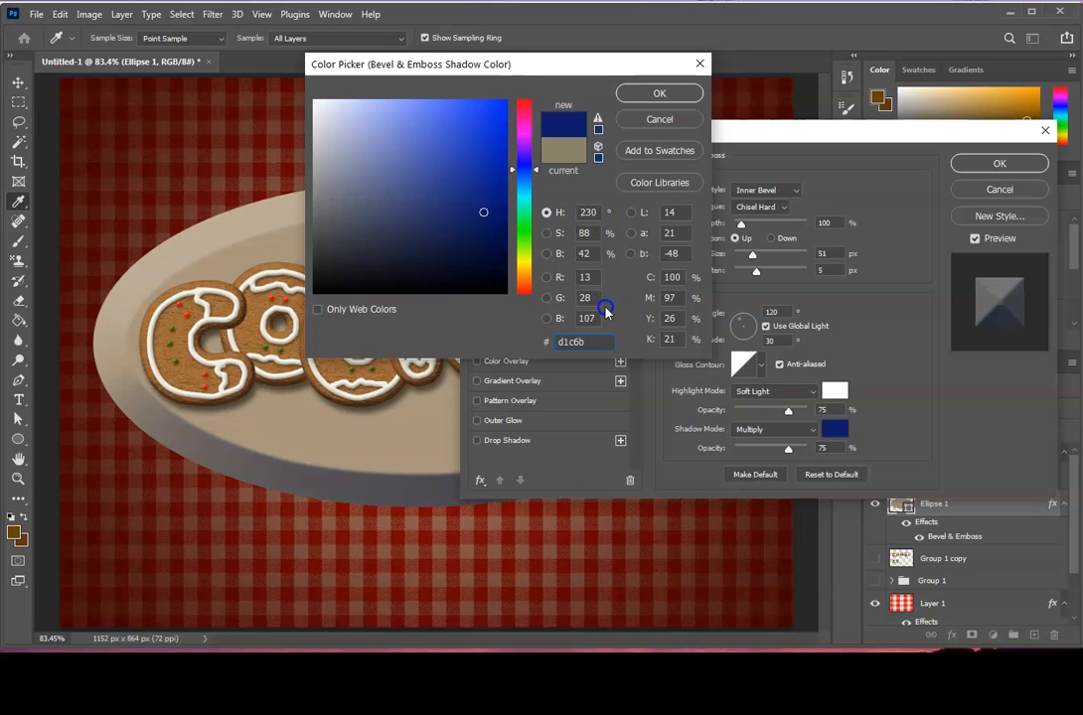
pyautogui.write('c')
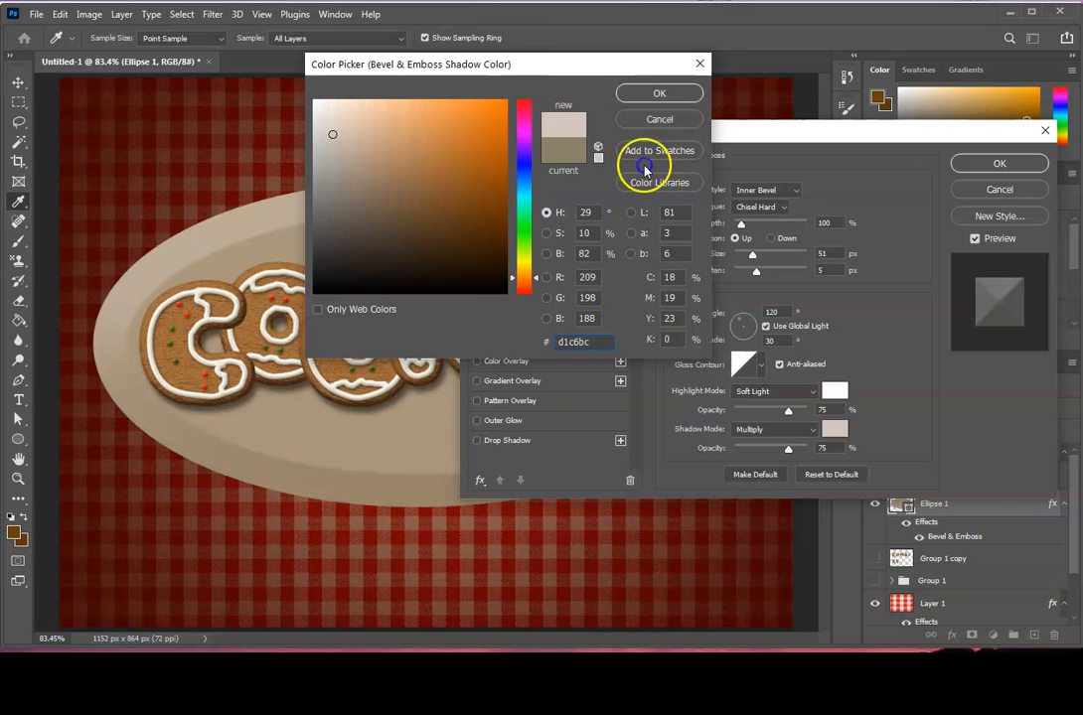
pyautogui.click(690, 95)
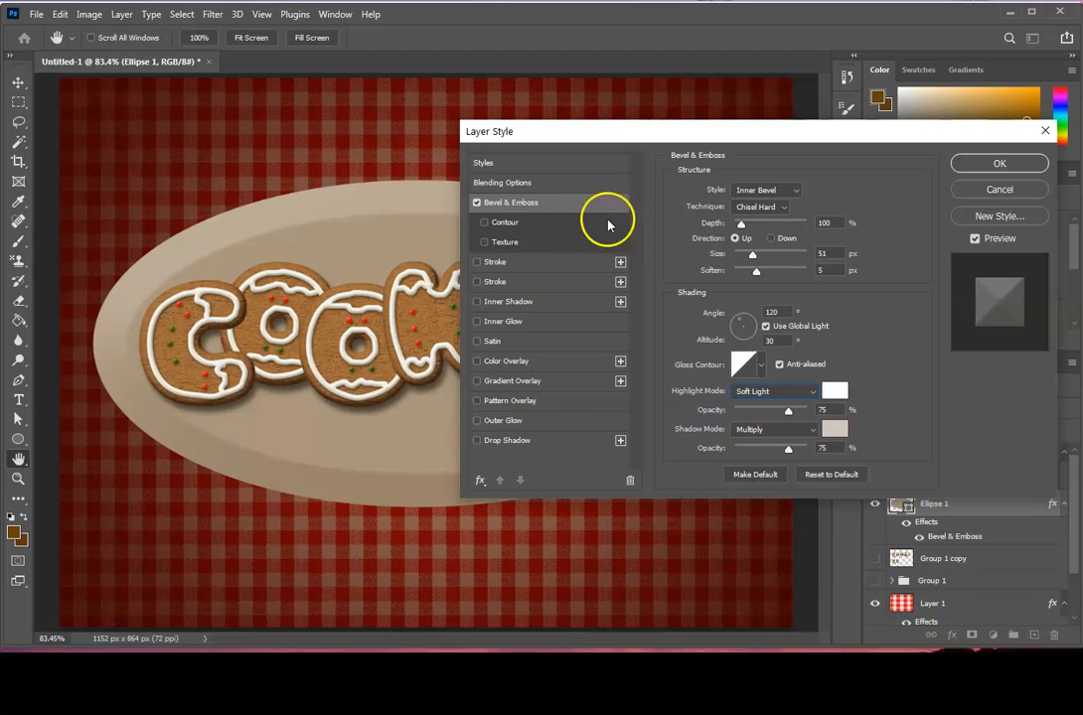
# Enable the contour for the ellipse's bevel and choose the single-peak contour shape with anti-aliasing on and a 50% range.
pyautogui.click(516, 227)
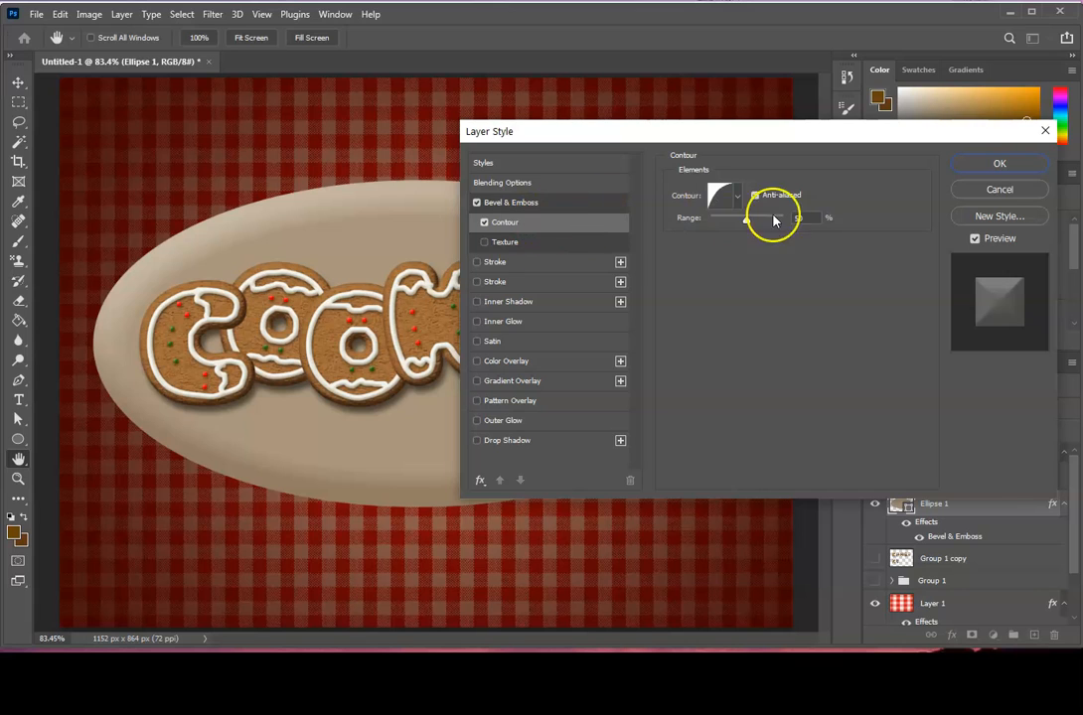
pyautogui.click(723, 195)
pyautogui.click(672, 236)
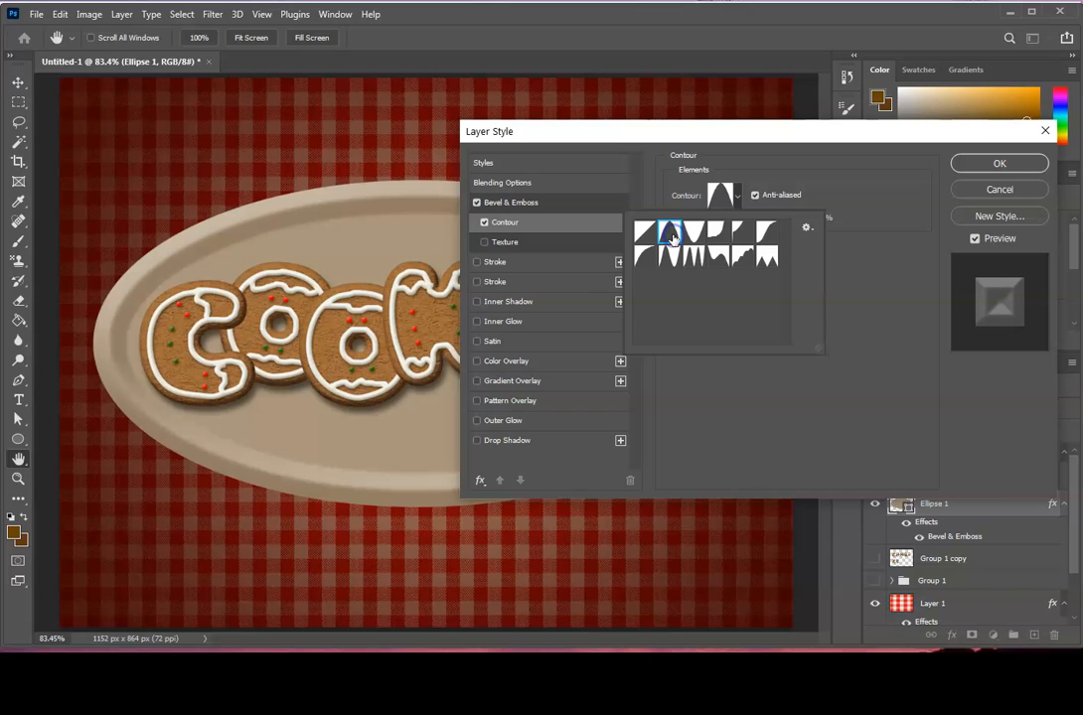
pyautogui.click(814, 174)
pyautogui.click(811, 217)
pyautogui.click(798, 213)
pyautogui.click(754, 197)
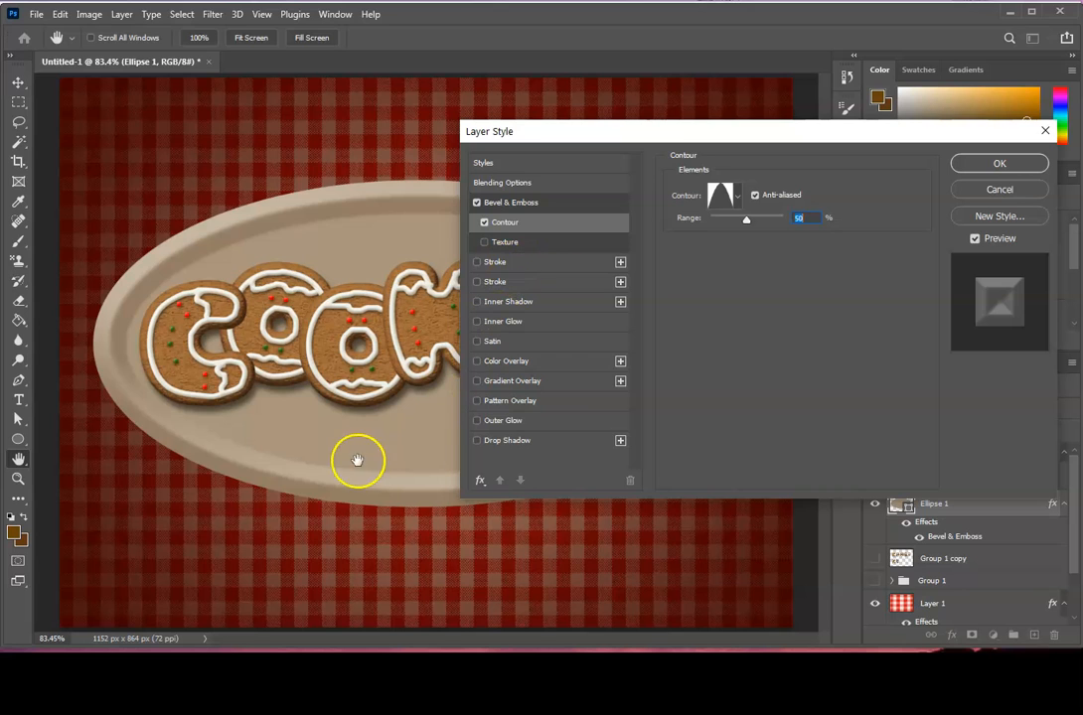
# Add a Pattern Overlay to the ellipse using the pale grey stone pattern from the legacy Rock Patterns set.
pyautogui.click(507, 400)
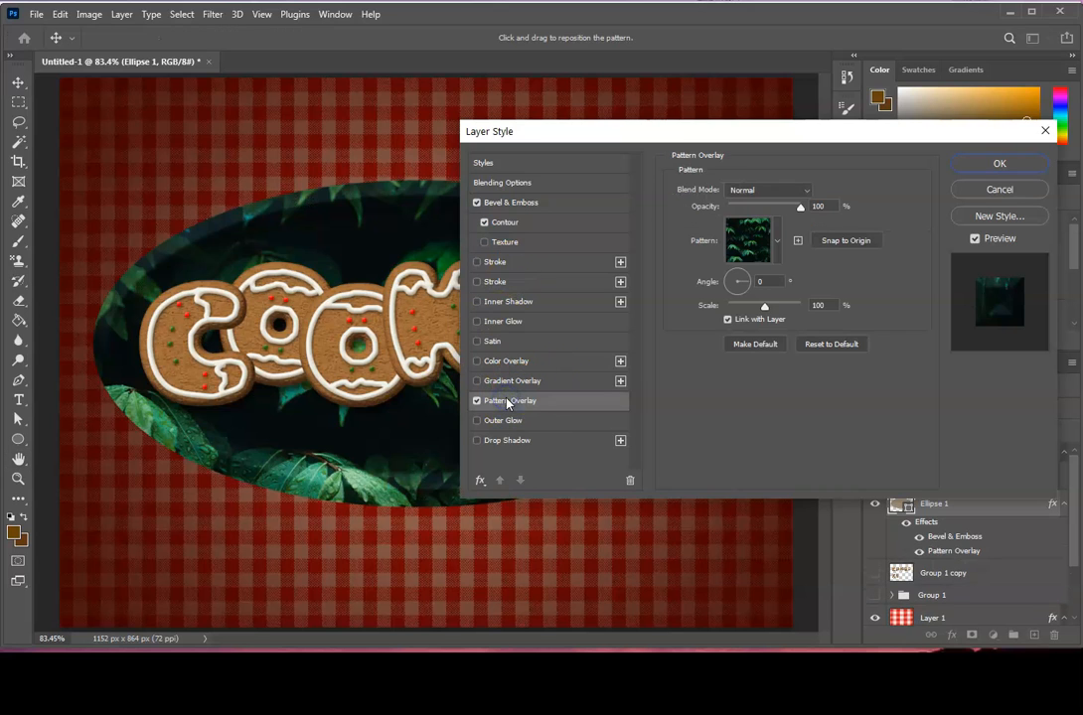
pyautogui.click(779, 242)
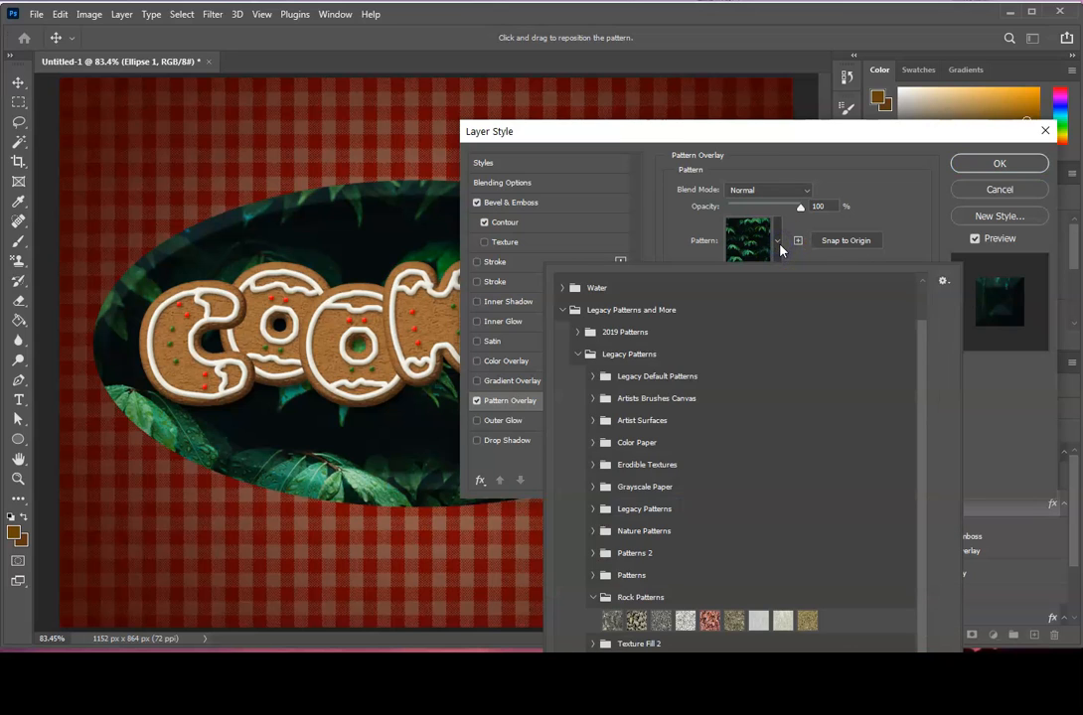
pyautogui.click(761, 622)
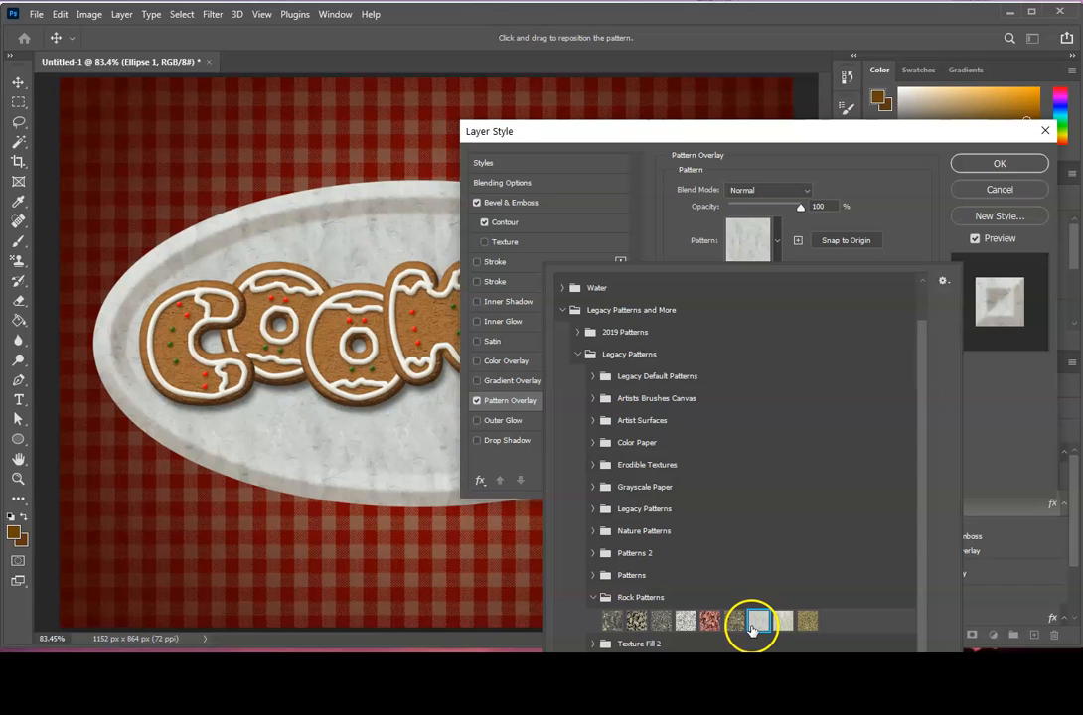
pyautogui.click(636, 621)
pyautogui.click(733, 621)
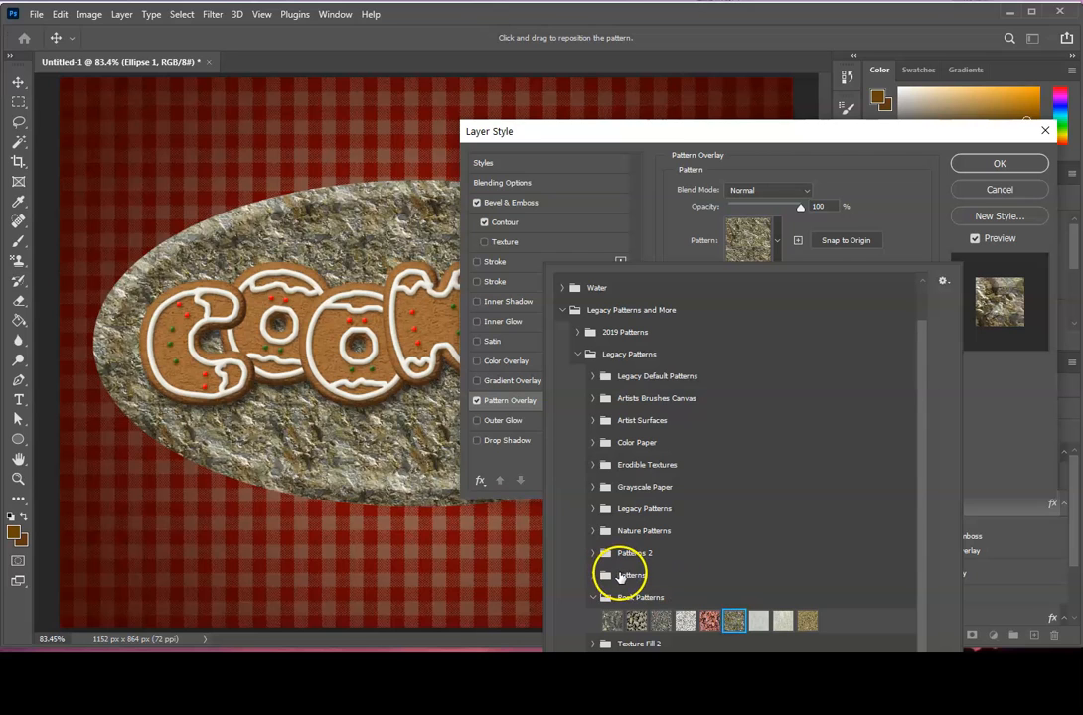
pyautogui.click(758, 621)
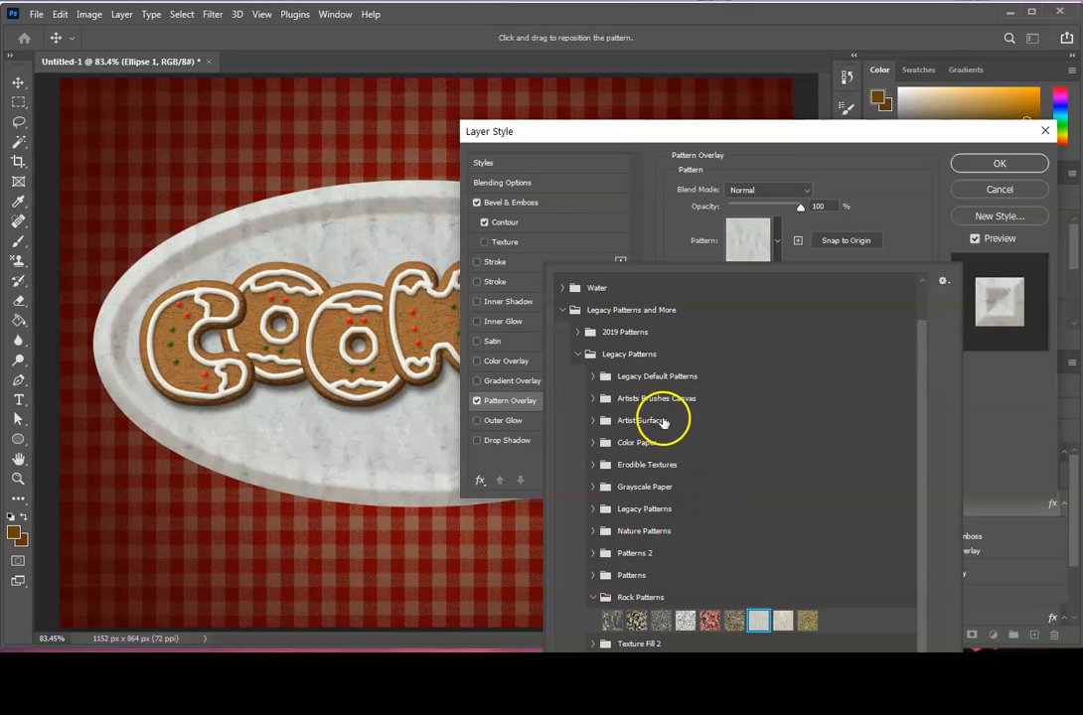
# Try each of the three patterns in the 2019 Wood set on the ellipse's overlay.
pyautogui.click(579, 332)
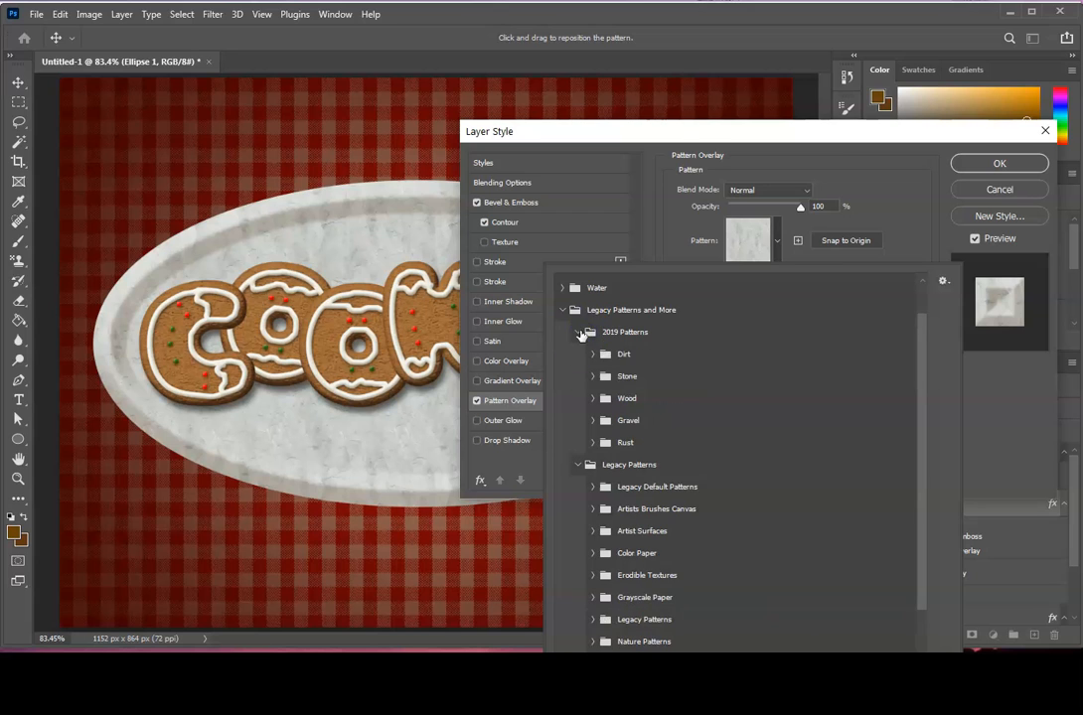
pyautogui.click(623, 401)
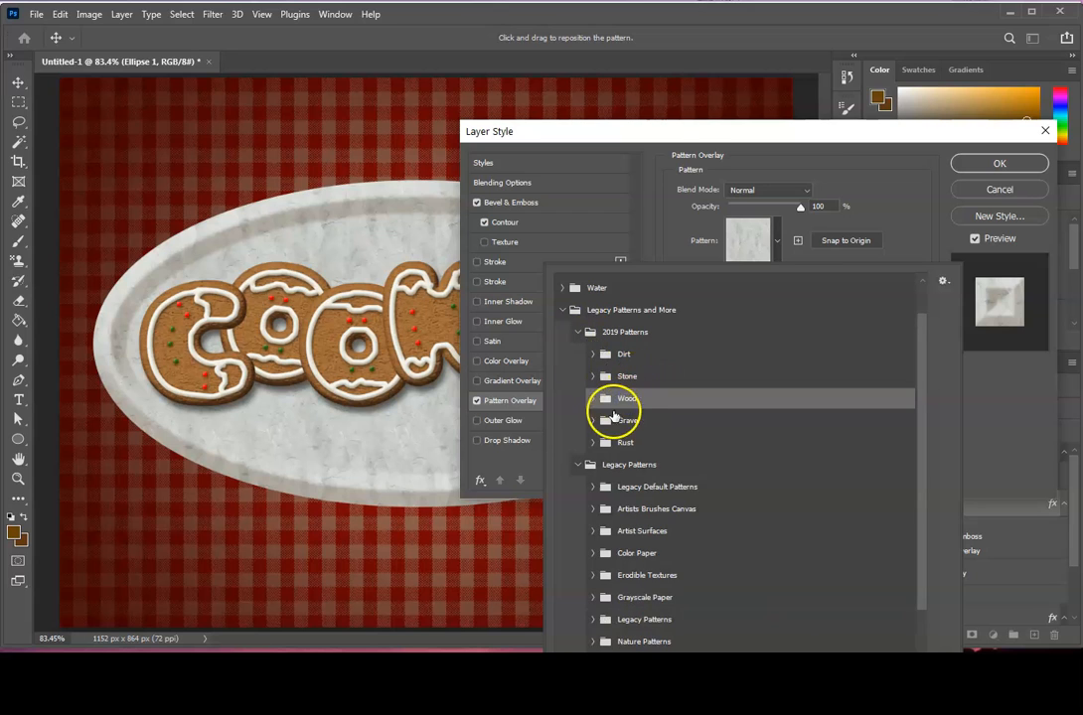
pyautogui.click(593, 398)
pyautogui.click(611, 421)
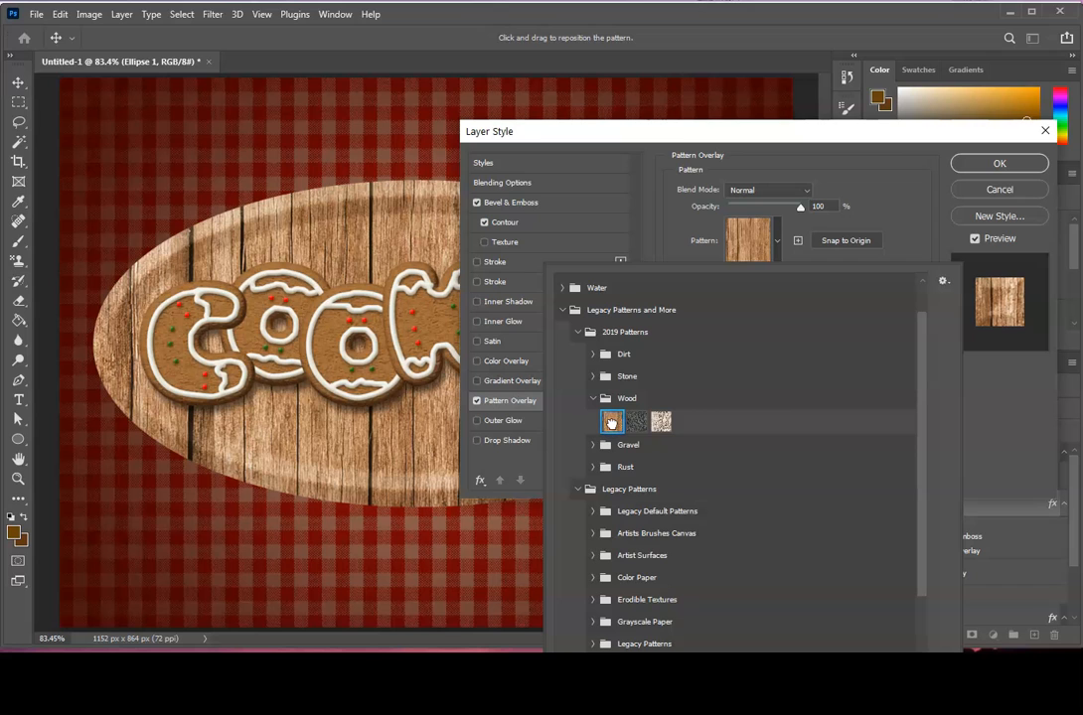
pyautogui.click(636, 423)
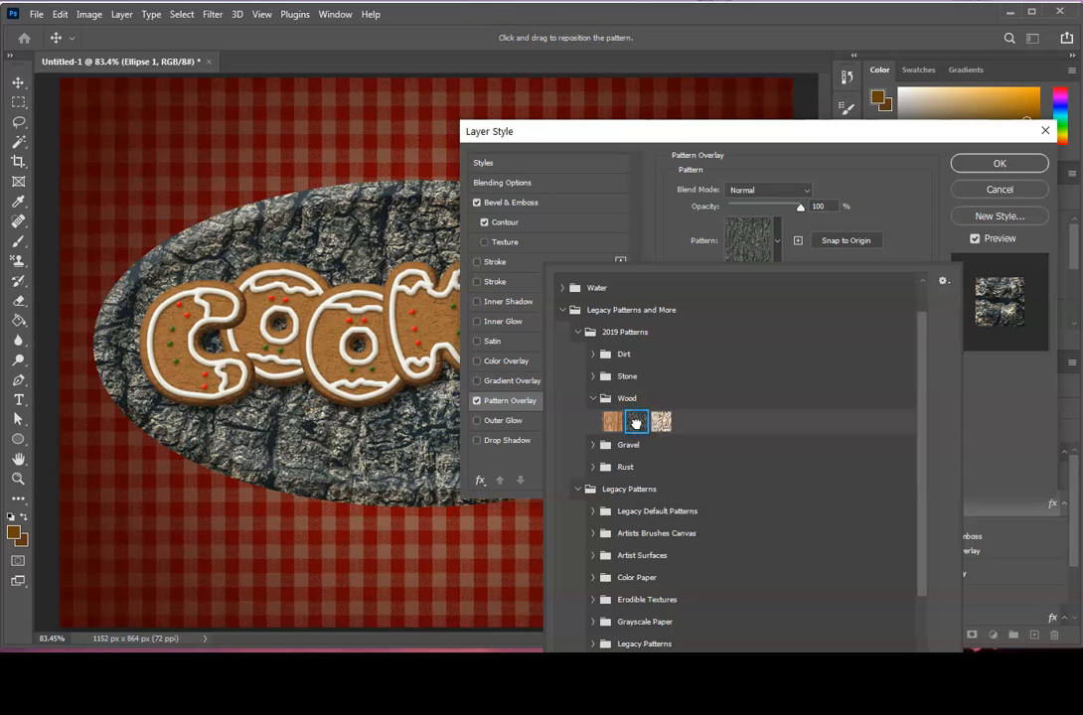
pyautogui.click(660, 425)
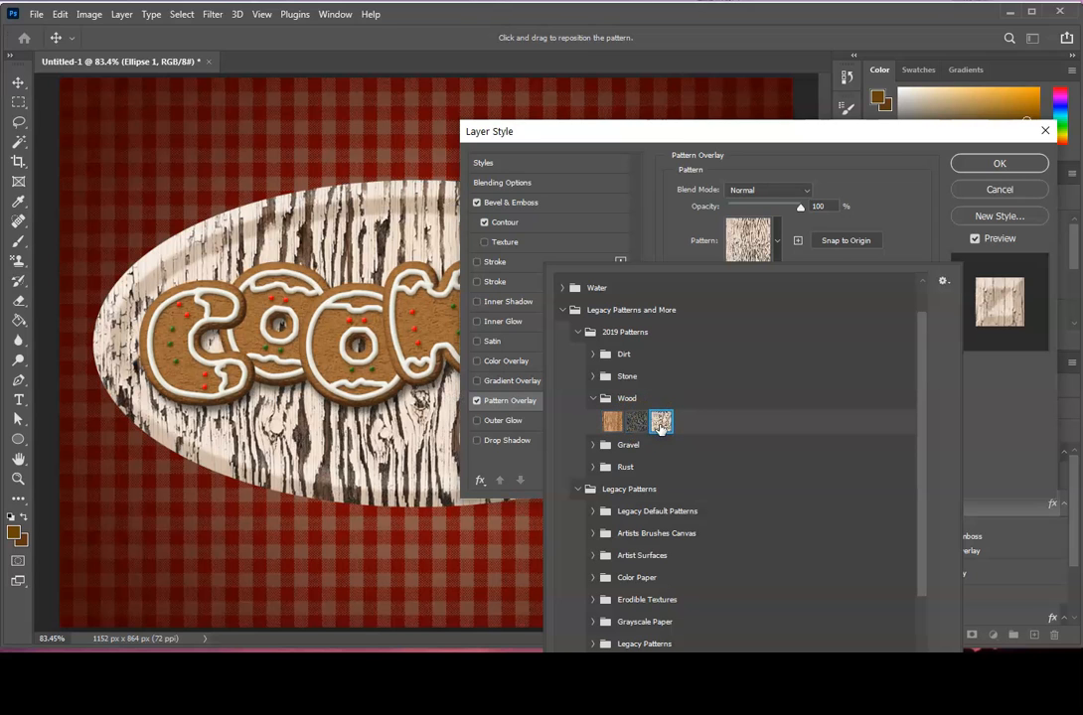
pyautogui.click(593, 398)
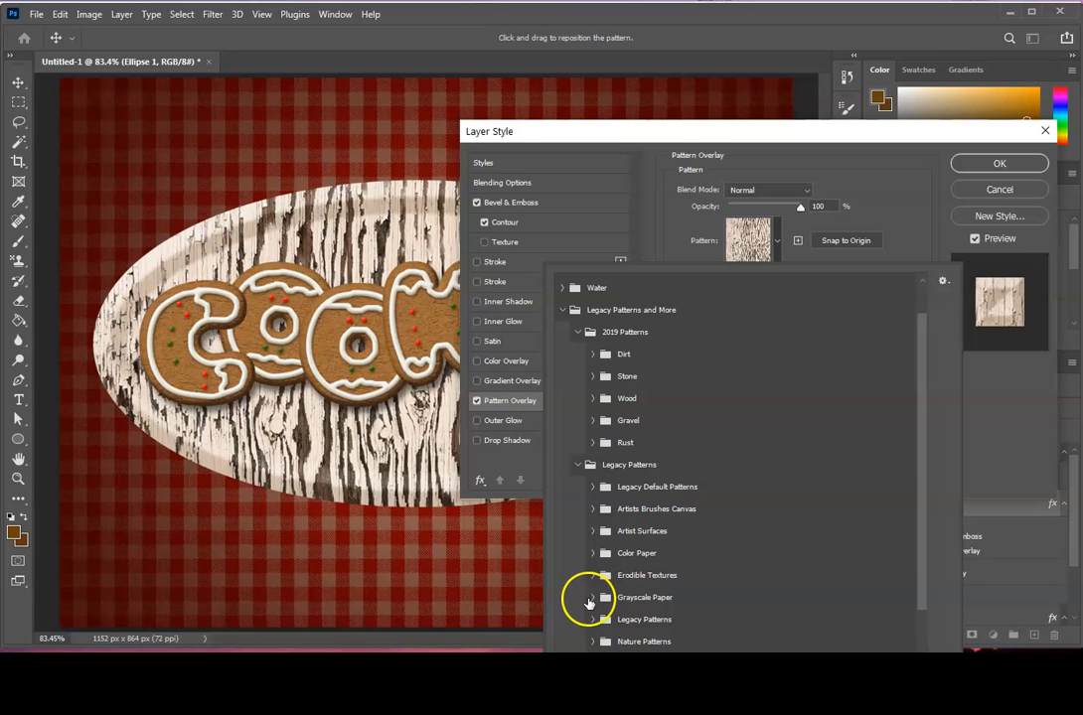
# Try the Gray Granite pattern from the Grayscale Paper set on the ellipse, then return to the pale grey Rock Patterns stone.
pyautogui.click(592, 598)
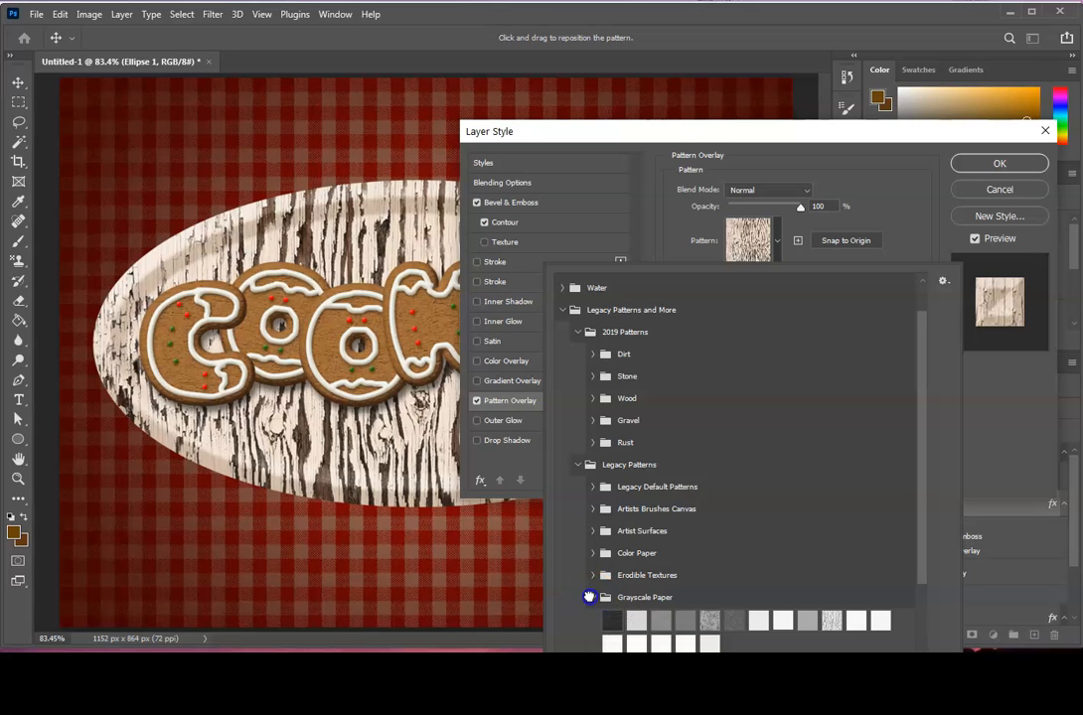
pyautogui.click(710, 621)
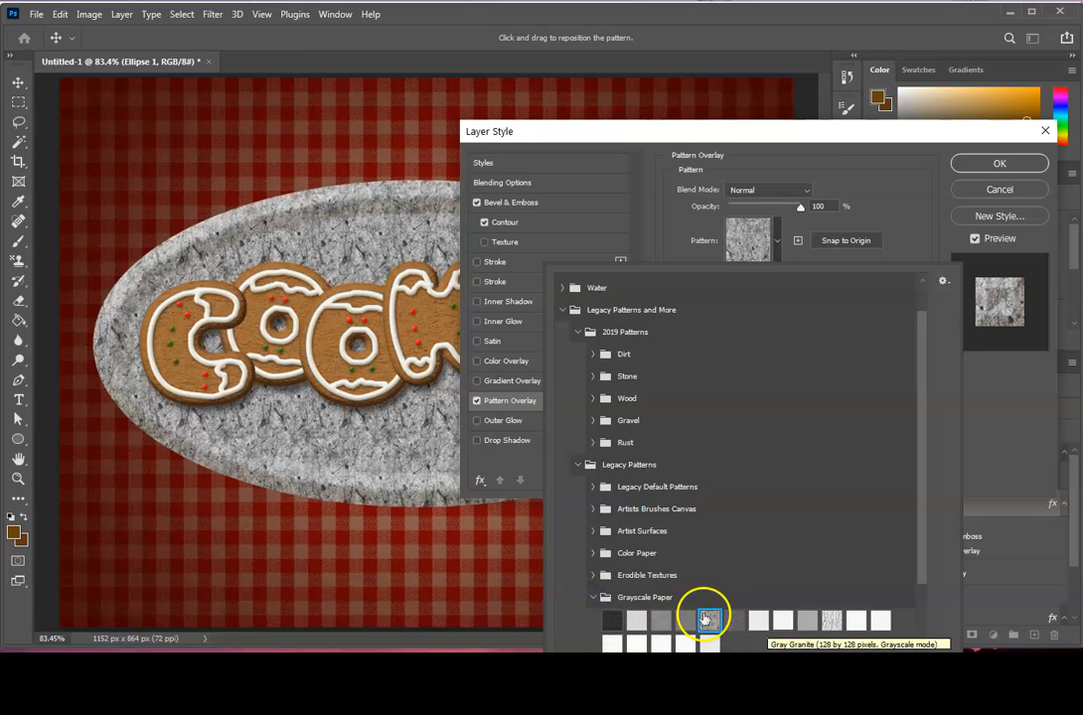
pyautogui.click(594, 597)
pyautogui.scroll(-5, 708, 574)
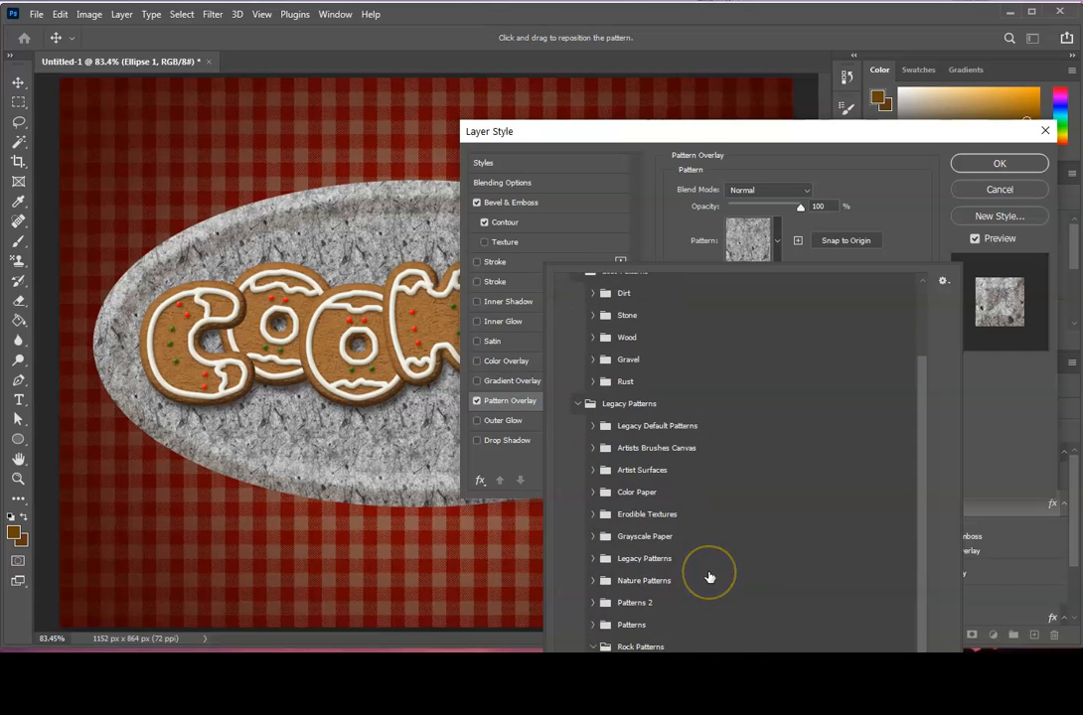
pyautogui.click(708, 575)
pyautogui.click(758, 620)
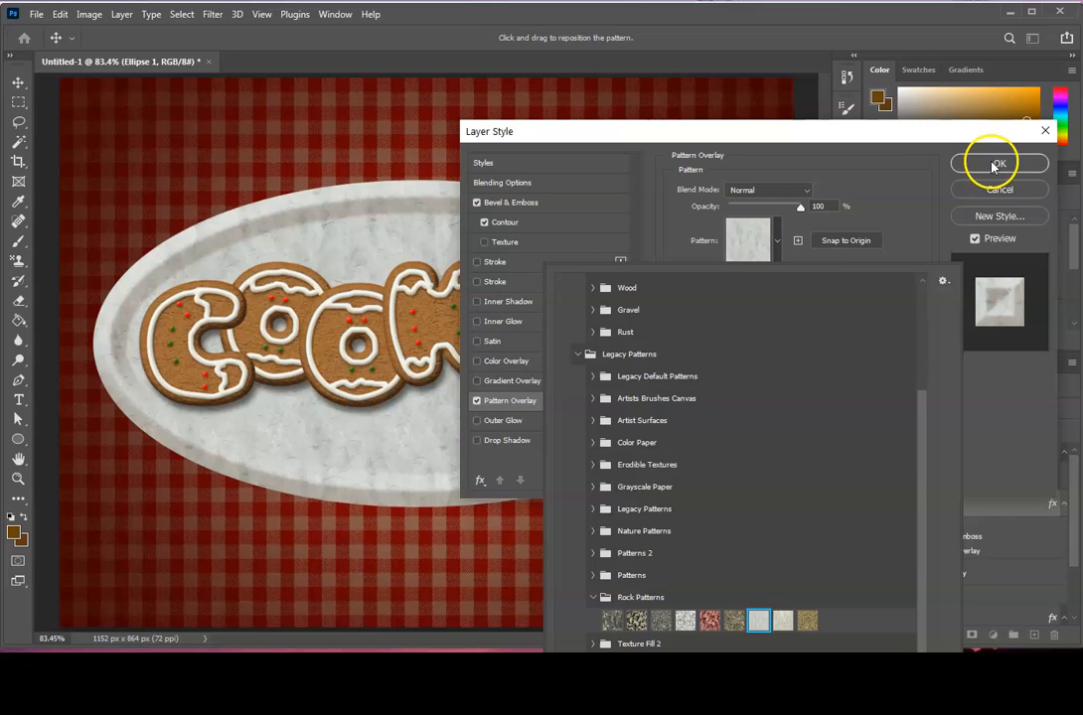
# Set the ellipse pattern overlay's blend mode to Soft Light.
pyautogui.click(854, 195)
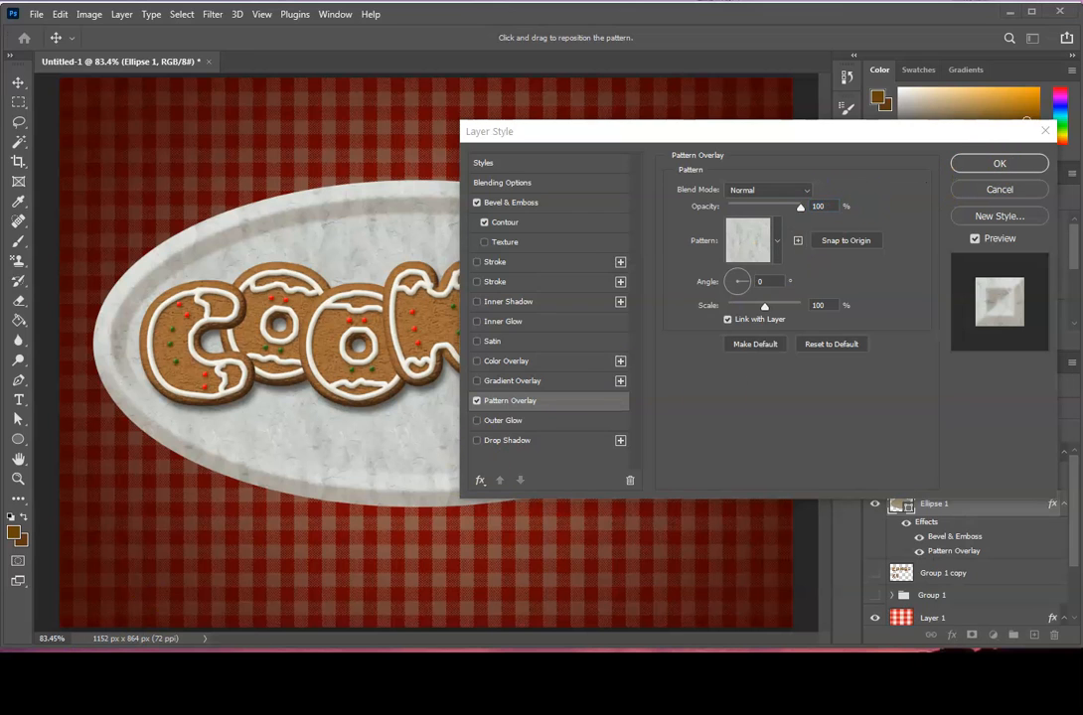
pyautogui.click(807, 192)
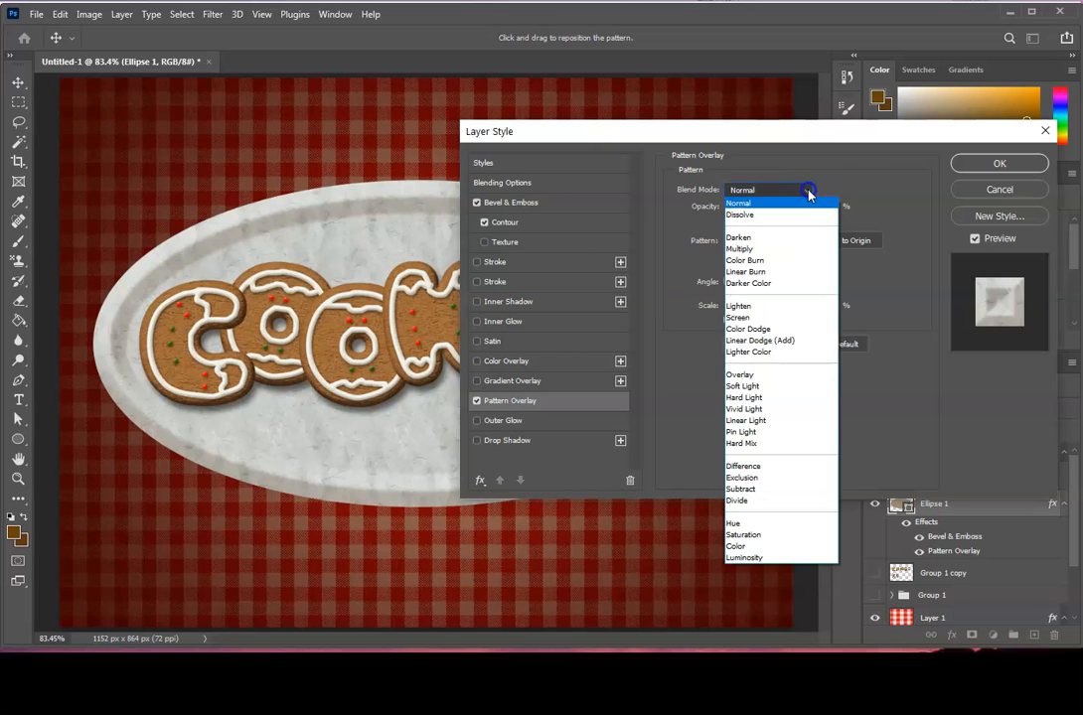
pyautogui.click(755, 387)
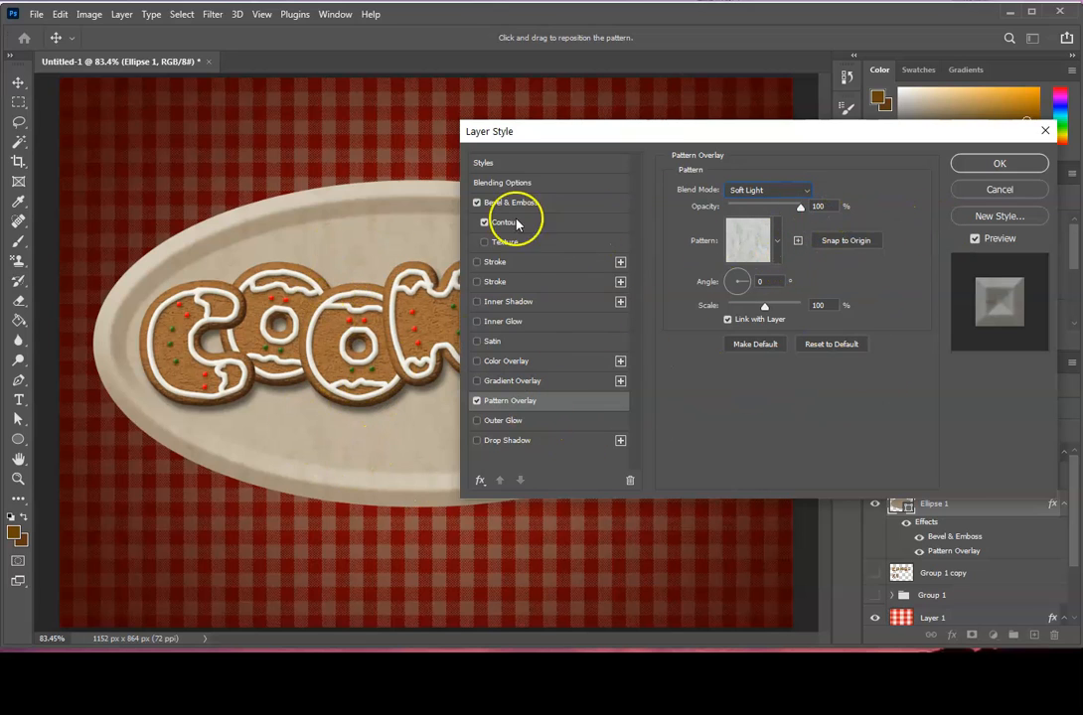
# Add a Multiply drop shadow to the ellipse at 55% opacity with 10 px distance and size, and apply the layer style.
pyautogui.click(526, 440)
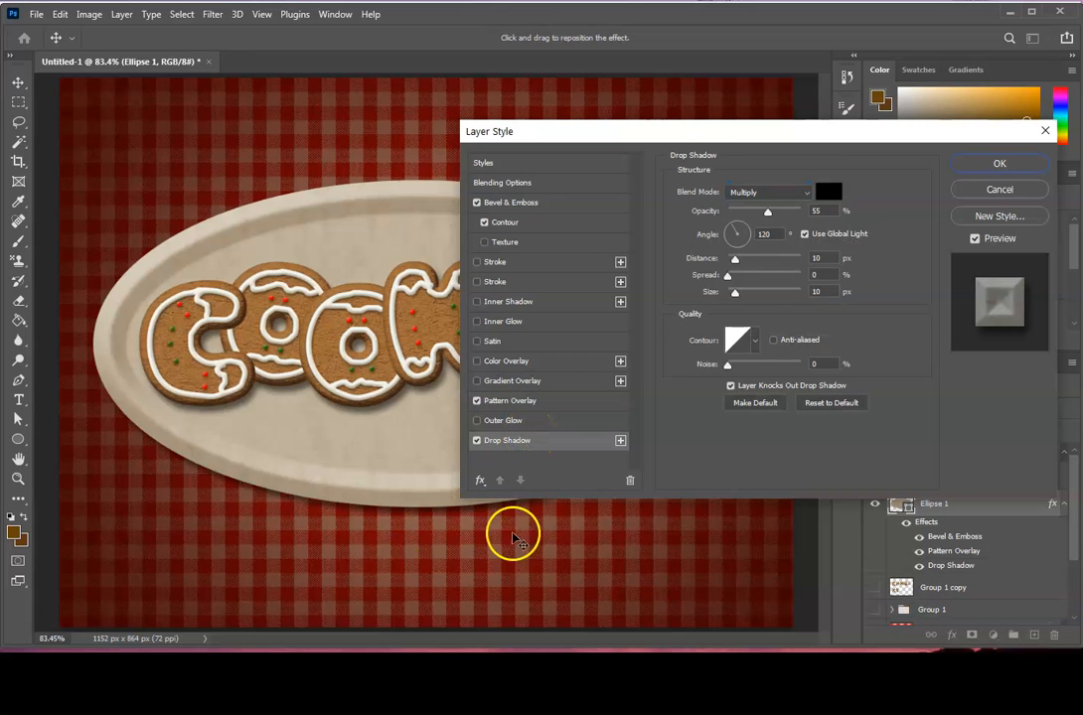
pyautogui.moveTo(713, 130); pyautogui.dragTo(695, 69)
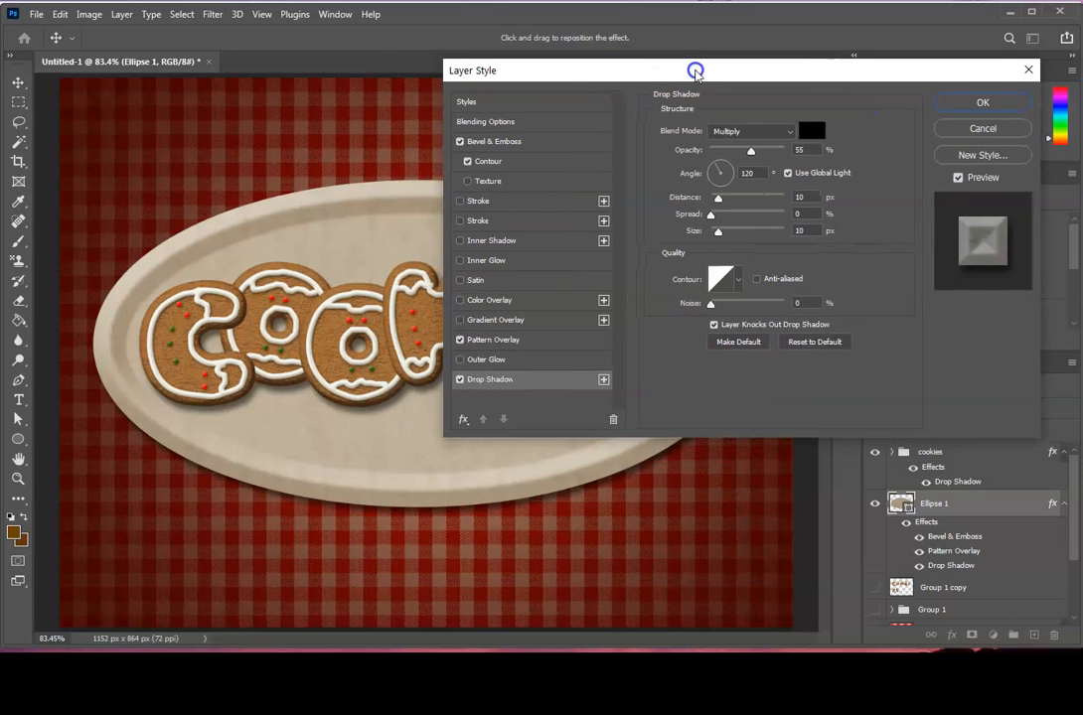
pyautogui.click(968, 105)
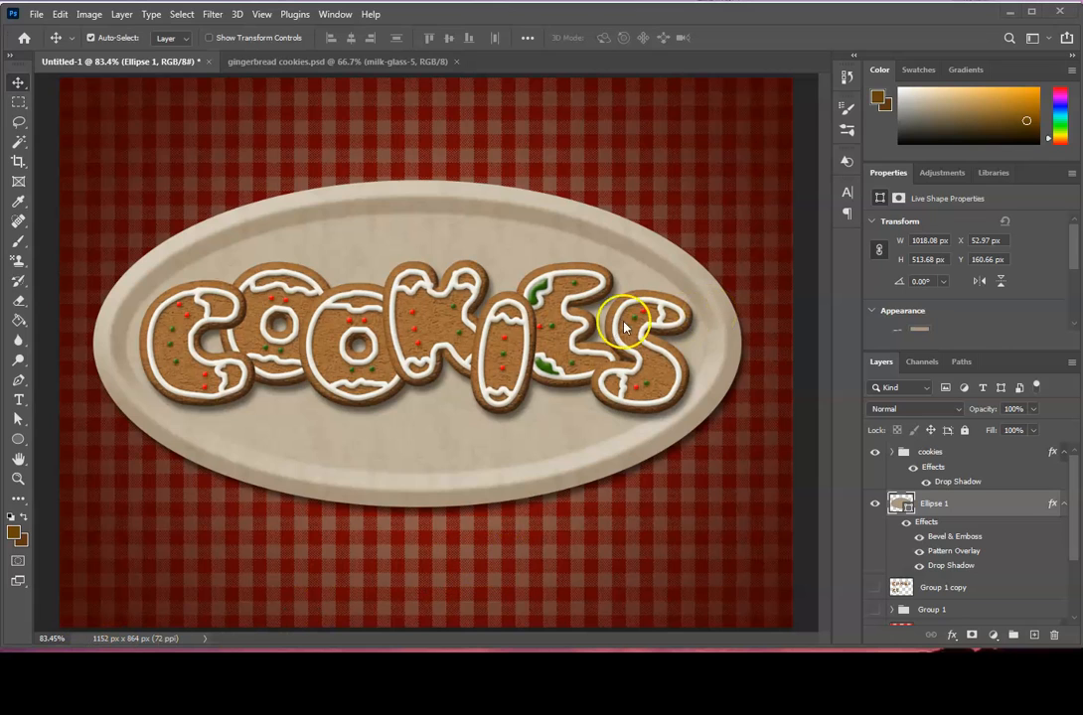
# Bring up the gingerbread cookies.psd document to examine the finished reference design.
pyautogui.click(276, 63)
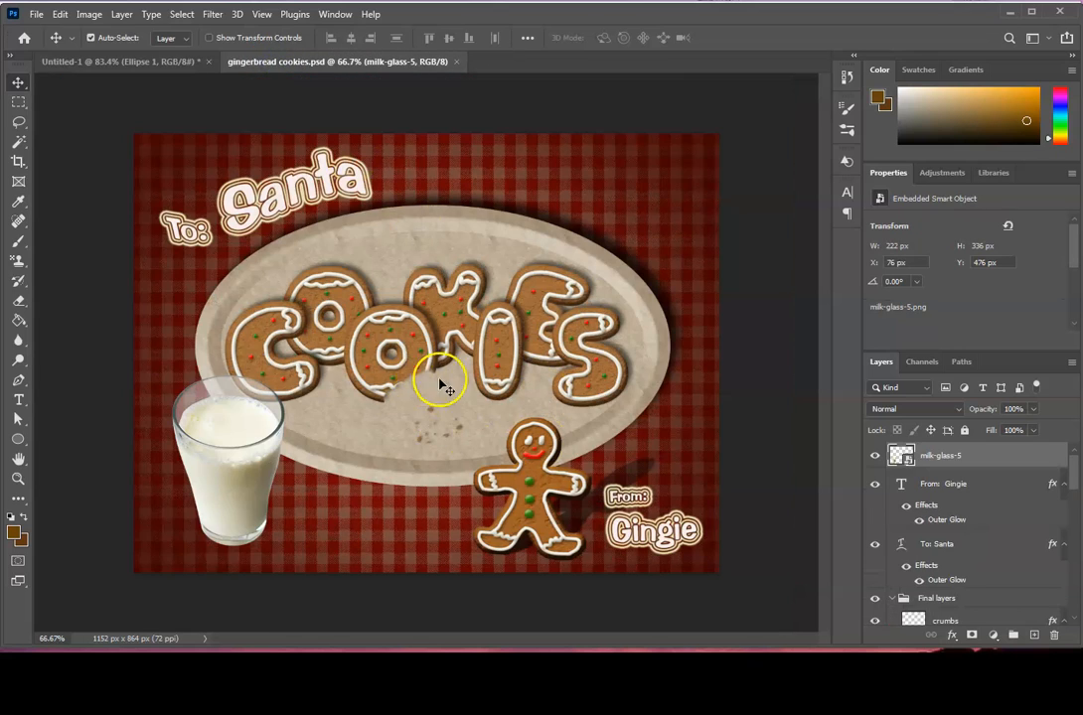